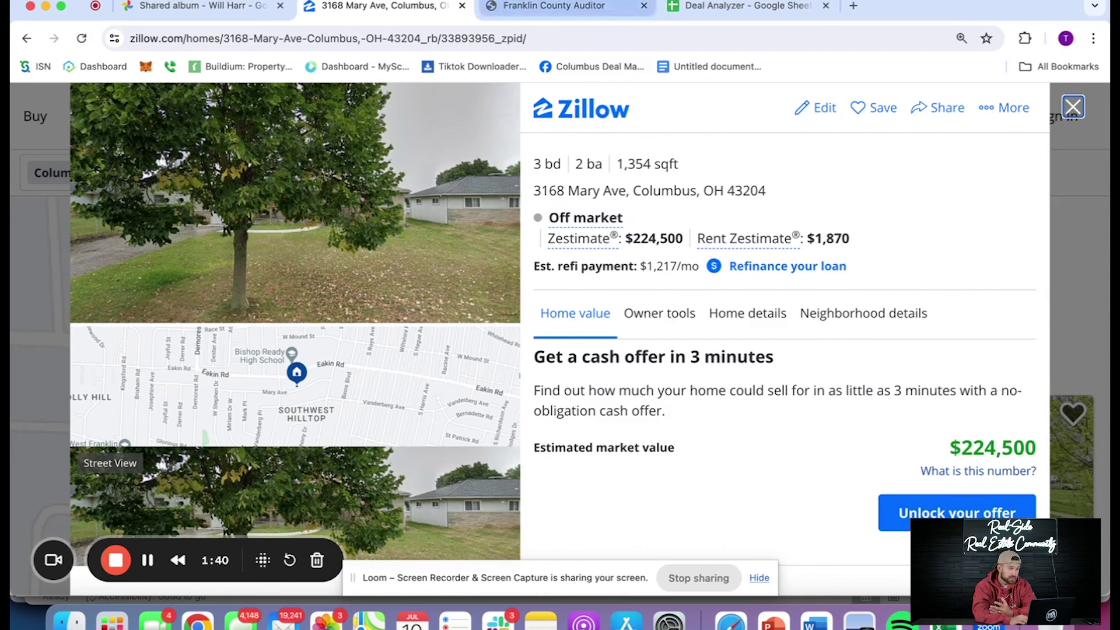
Check the 3168 Mary Ave listing's 3 bd, 2 ba, 1,354 sqft and $224,500 Zestimate
{"action": "left_click", "coordinate": [583, 6]}
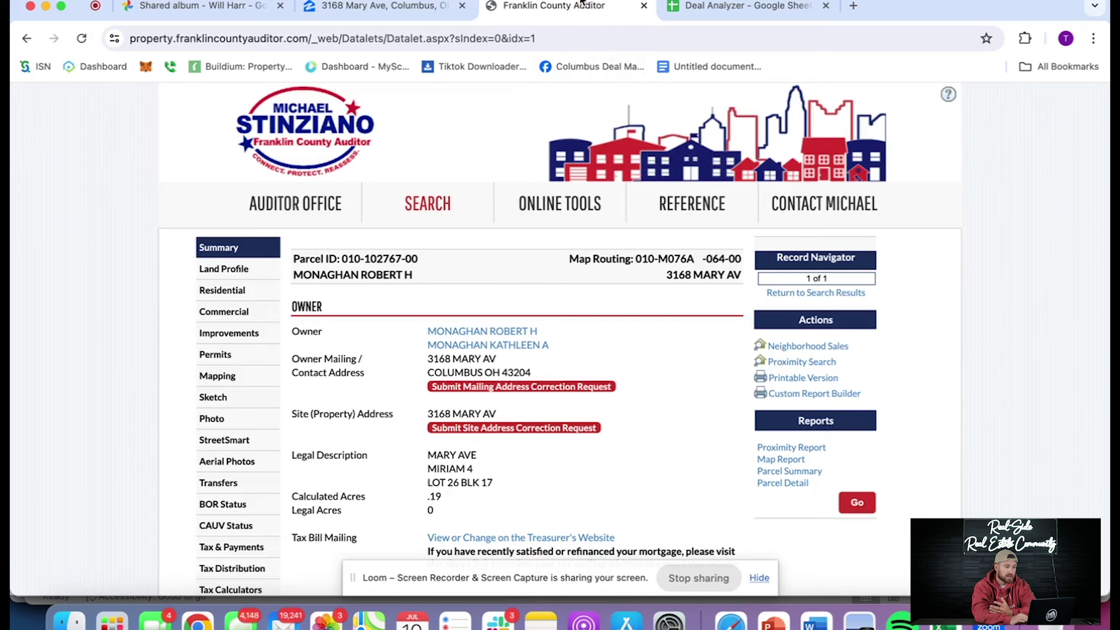
{"action": "left_click", "coordinate": [426, 8]}
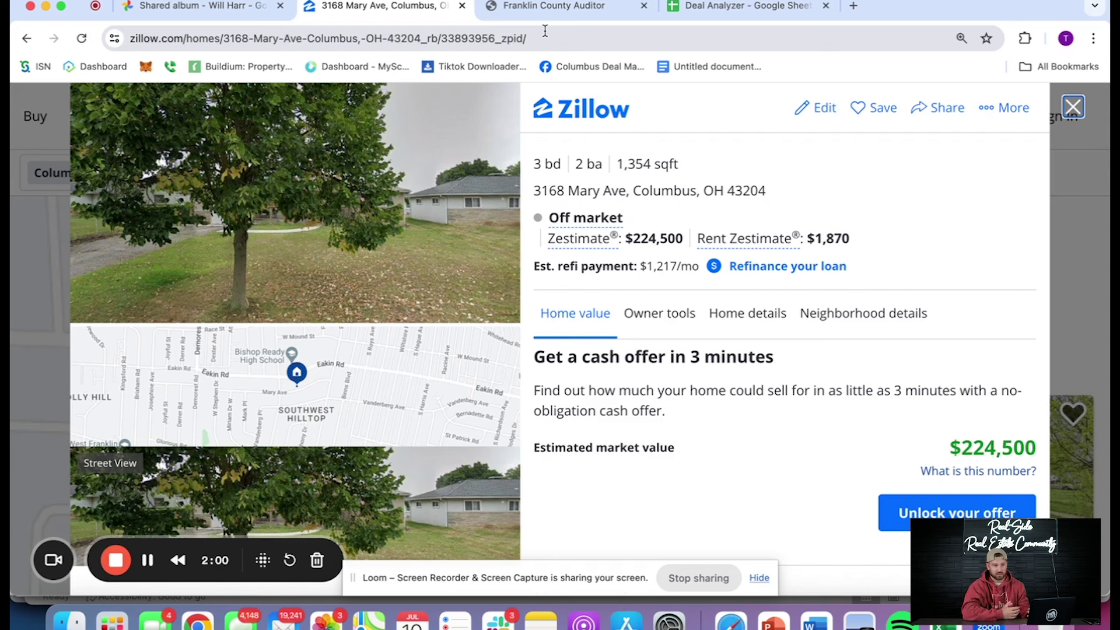
{"action": "left_click_drag", "start_coordinate": [676, 164], "coordinate": [565, 168]}
{"action": "left_click", "coordinate": [233, 502]}
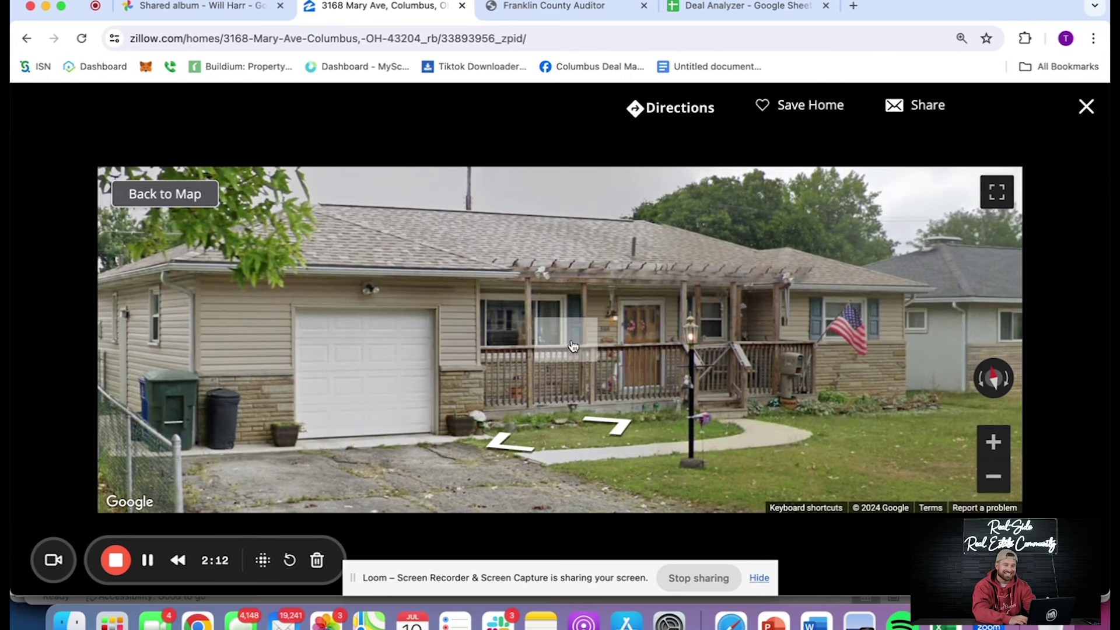
{"action": "left_click", "coordinate": [573, 346]}
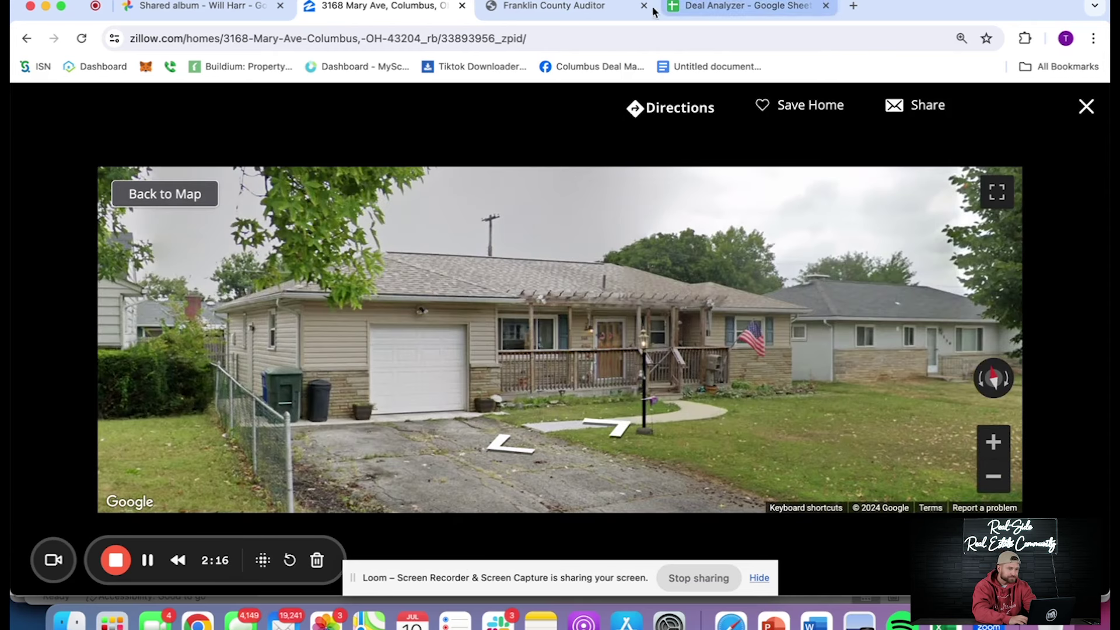
{"action": "left_click", "coordinate": [593, 18]}
{"action": "mouse_move", "coordinate": [436, 209]}
{"action": "left_click", "coordinate": [407, 280]}
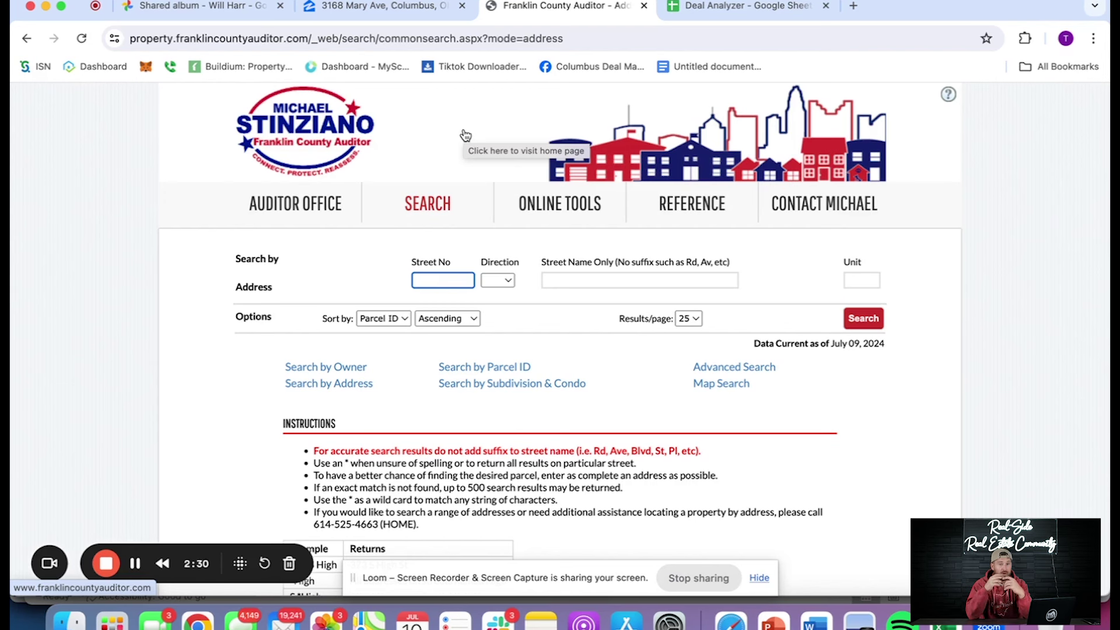
{"action": "type", "text": "31"}
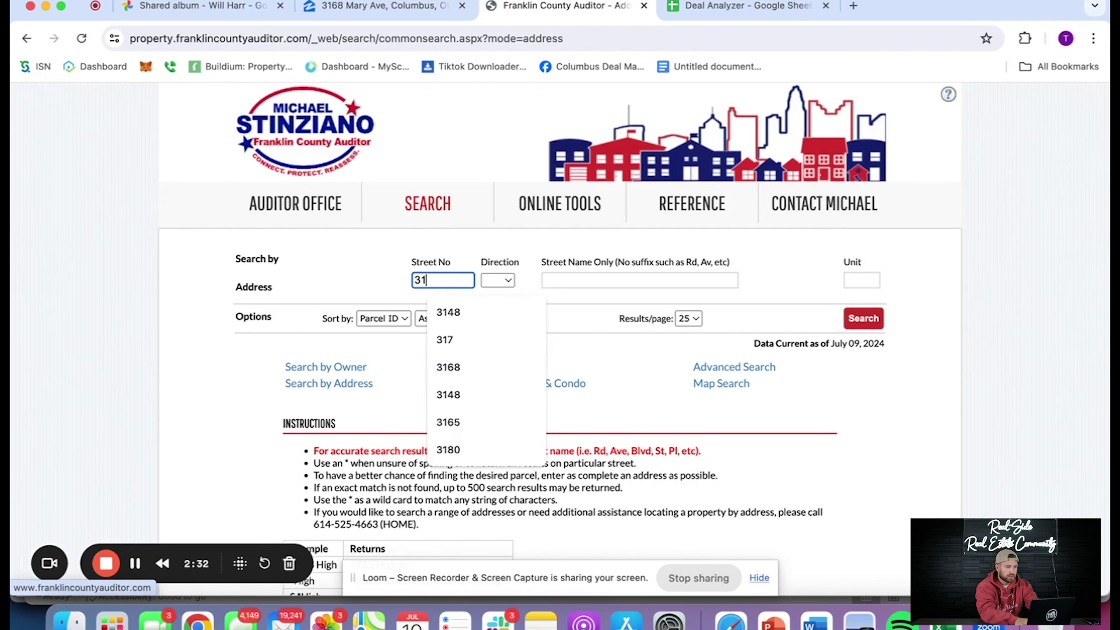
{"action": "type", "text": "68"}
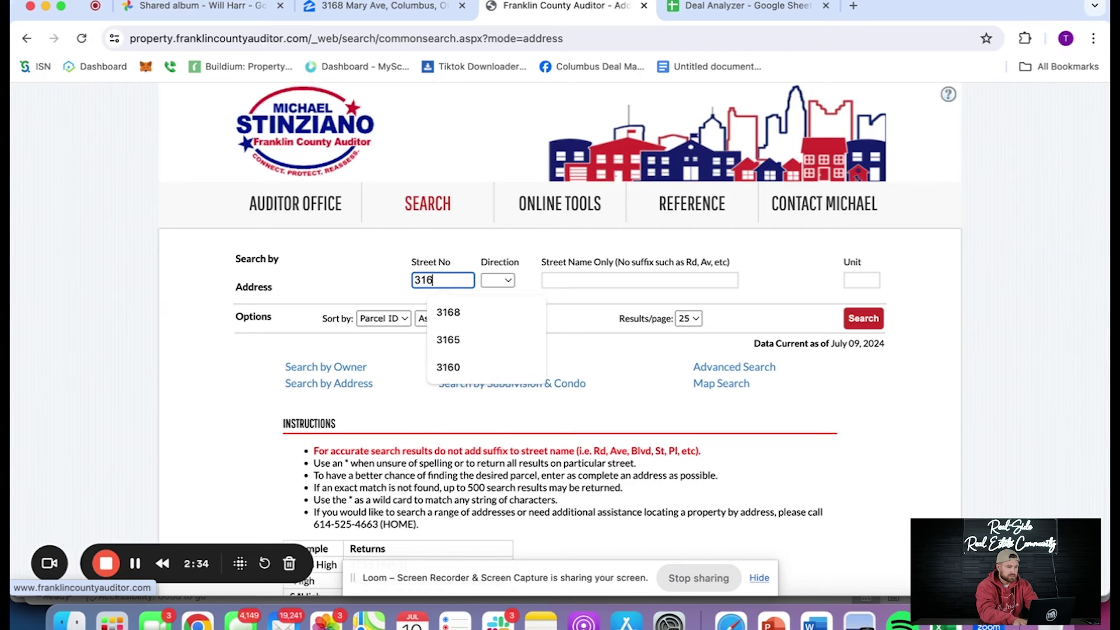
{"action": "key", "text": "Tab"}
{"action": "key", "text": "Tab"}
{"action": "type", "text": "mary"}
{"action": "key", "text": "Return"}
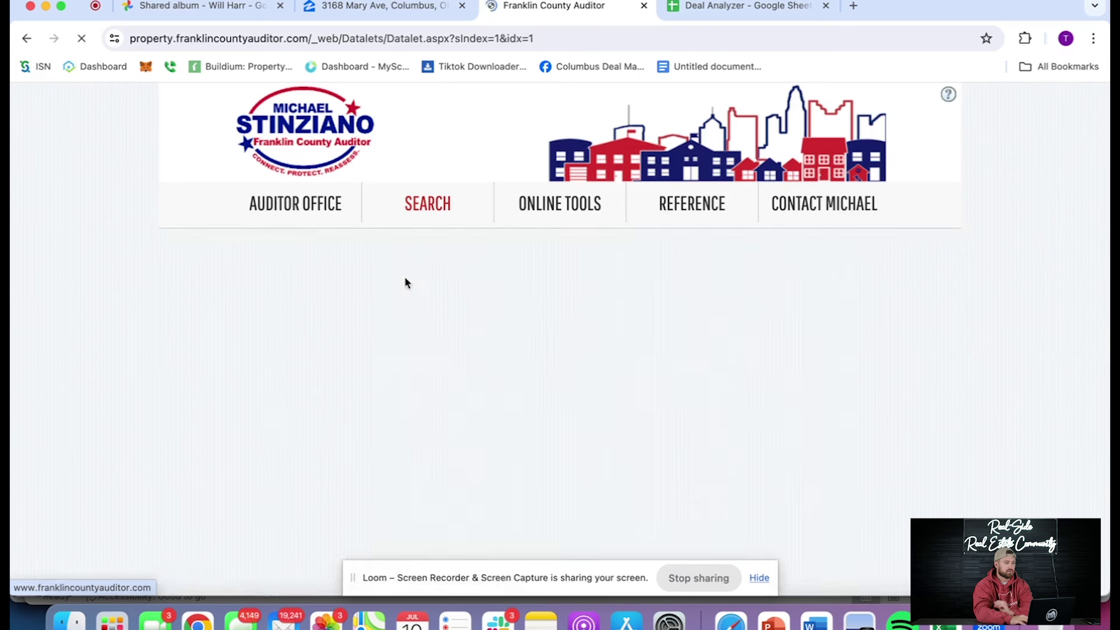
Open the parcel's transfer history showing four $0 transfers since 1972
{"action": "scroll", "coordinate": [514, 369], "scroll_direction": "down", "scroll_amount": 10}
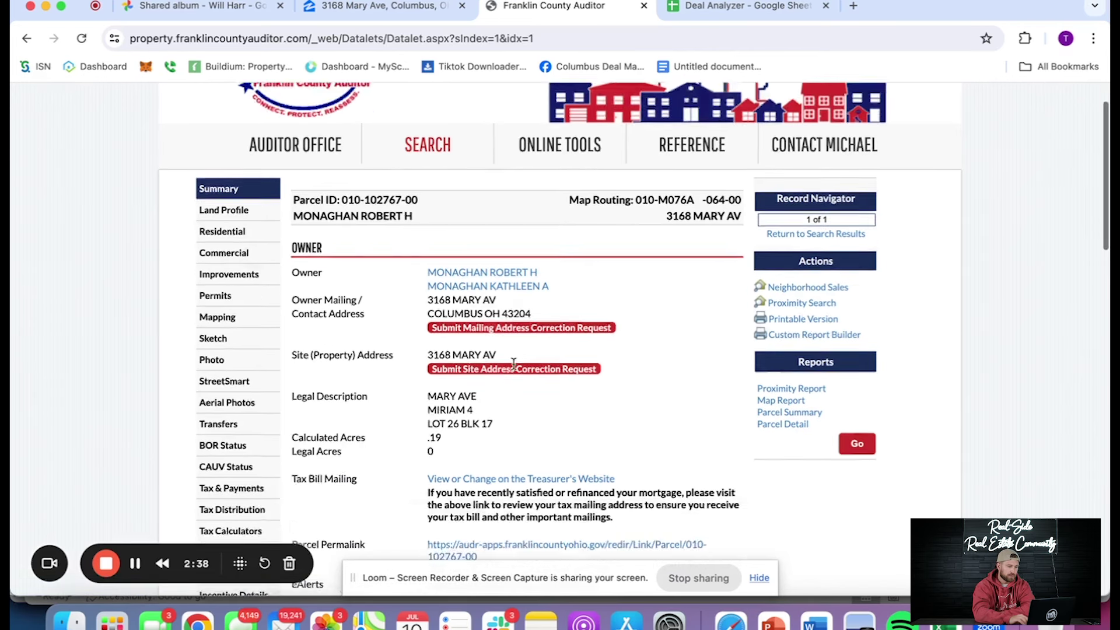
{"action": "left_click_drag", "start_coordinate": [492, 312], "coordinate": [408, 320]}
{"action": "left_click", "coordinate": [442, 331]}
{"action": "scroll", "coordinate": [443, 331], "scroll_direction": "up", "scroll_amount": 5}
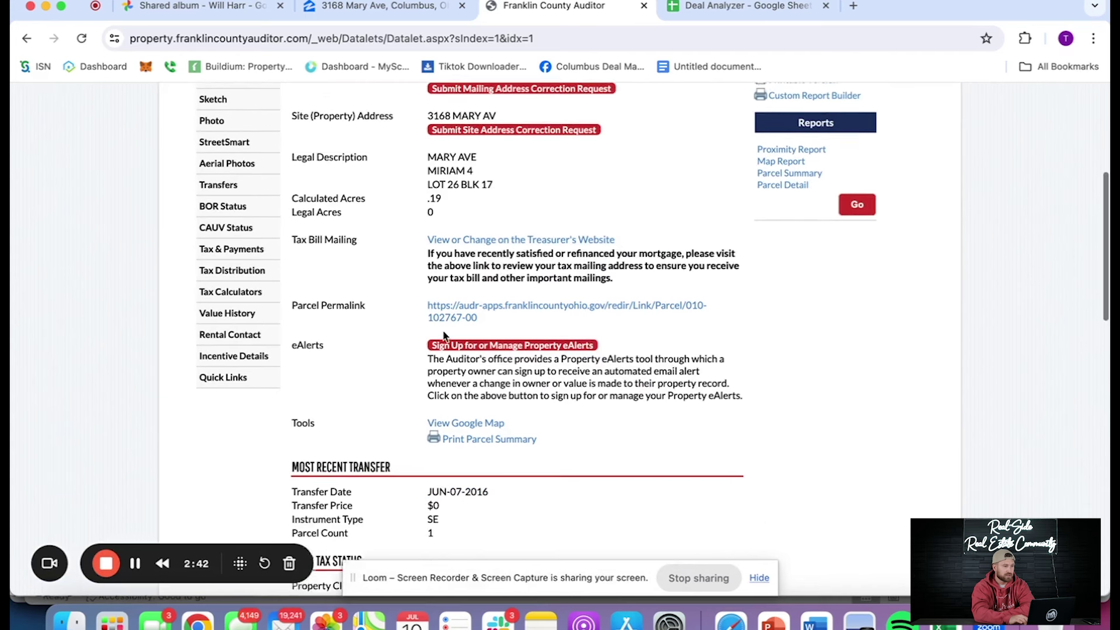
{"action": "left_click", "coordinate": [246, 225]}
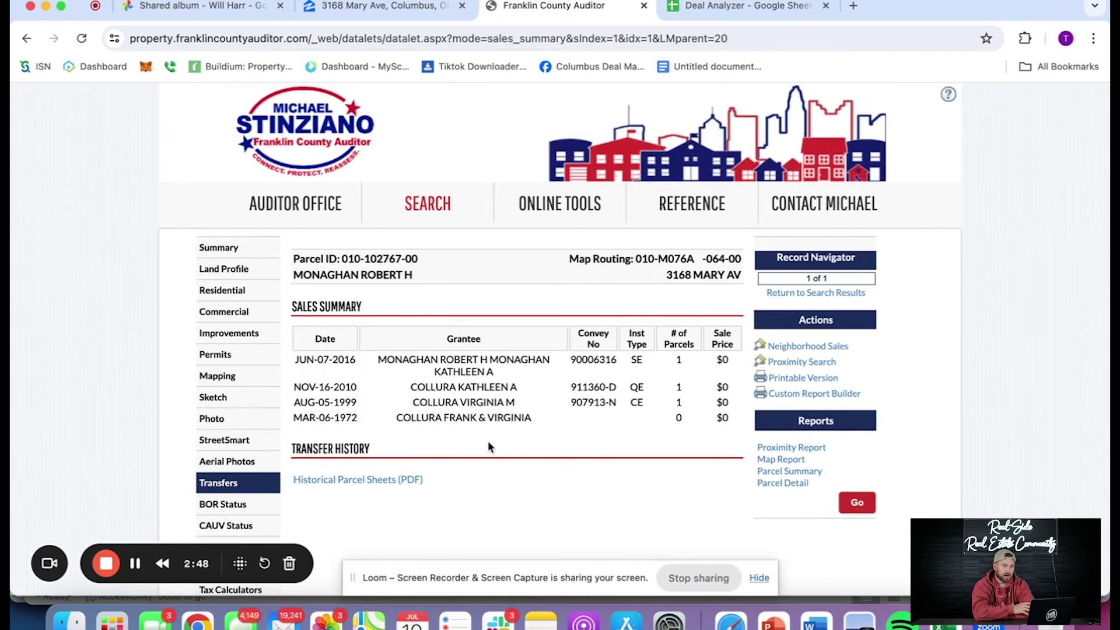
Return to the parcel summary and scroll down to its Dwelling Data
{"action": "scroll", "coordinate": [249, 365], "scroll_direction": "down", "scroll_amount": 3}
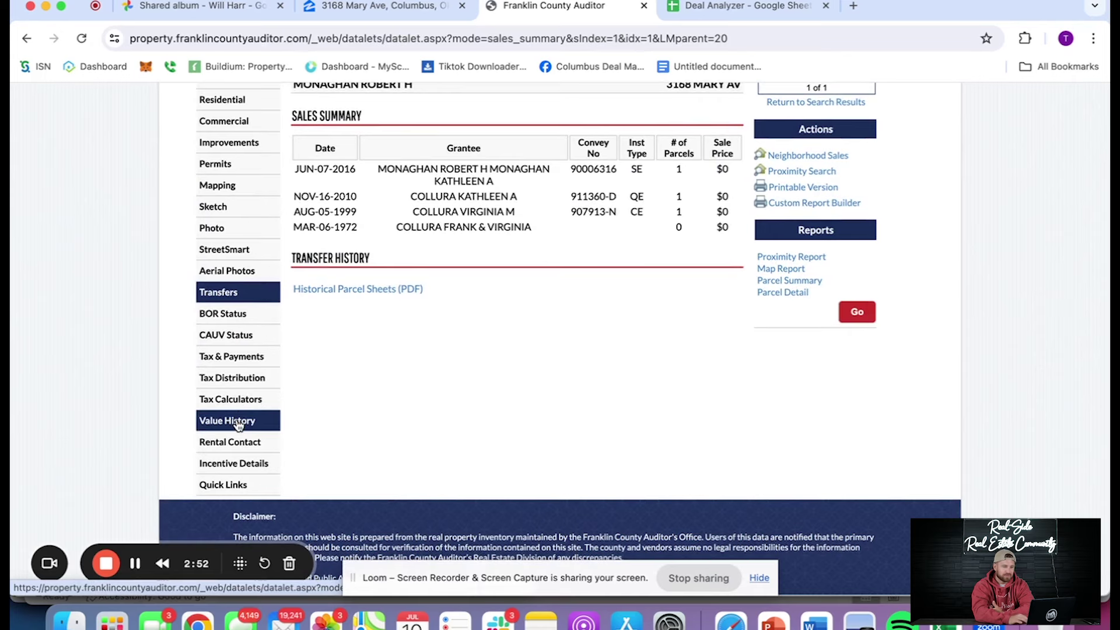
{"action": "scroll", "coordinate": [230, 373], "scroll_direction": "up", "scroll_amount": 2}
{"action": "left_click", "coordinate": [220, 142]}
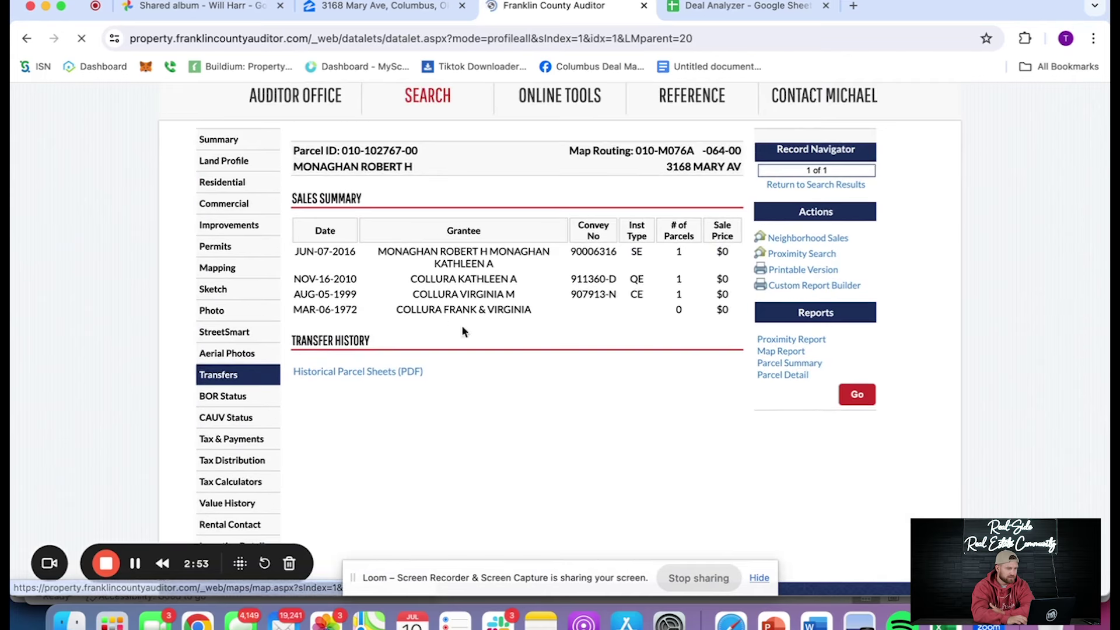
{"action": "scroll", "coordinate": [432, 338], "scroll_direction": "down", "scroll_amount": 8}
{"action": "scroll", "coordinate": [434, 332], "scroll_direction": "down", "scroll_amount": 6}
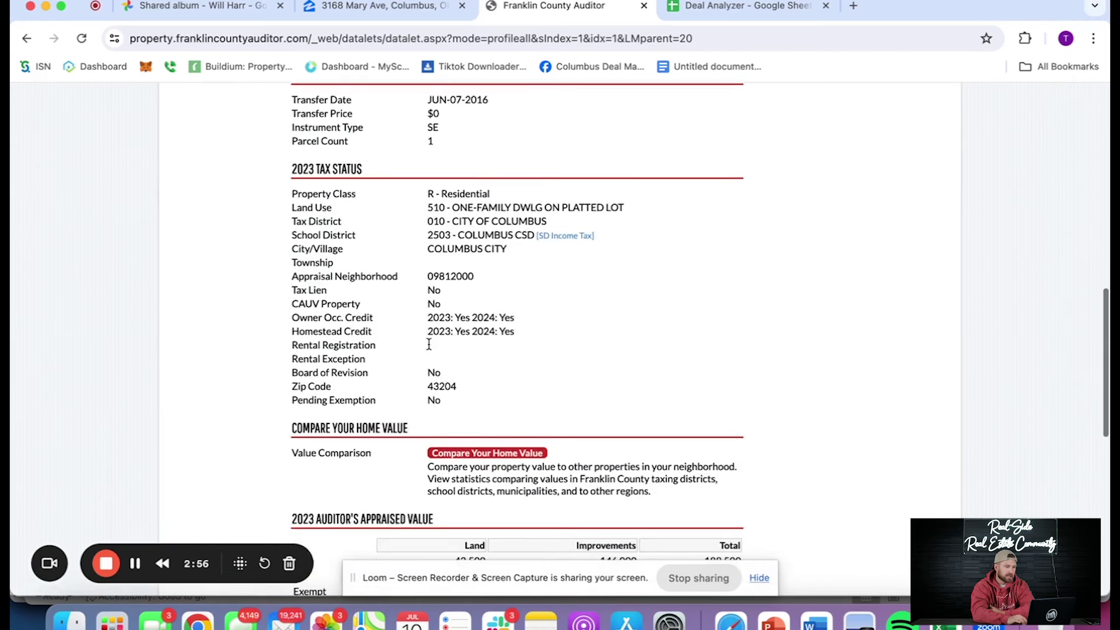
{"action": "scroll", "coordinate": [439, 322], "scroll_direction": "down", "scroll_amount": 1}
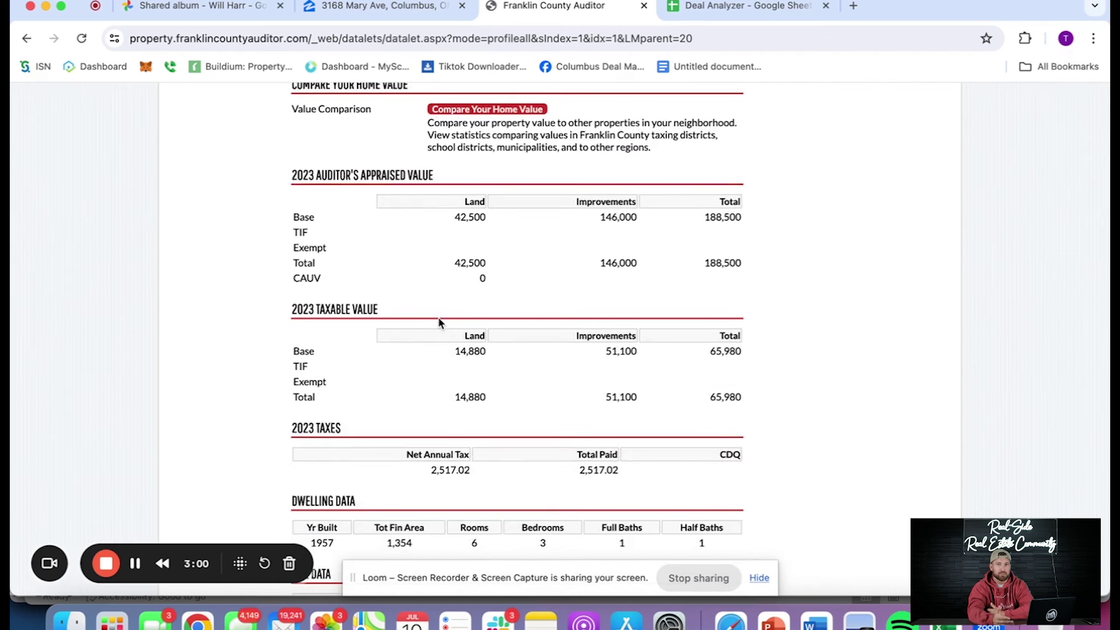
{"action": "scroll", "coordinate": [439, 318], "scroll_direction": "down", "scroll_amount": 2}
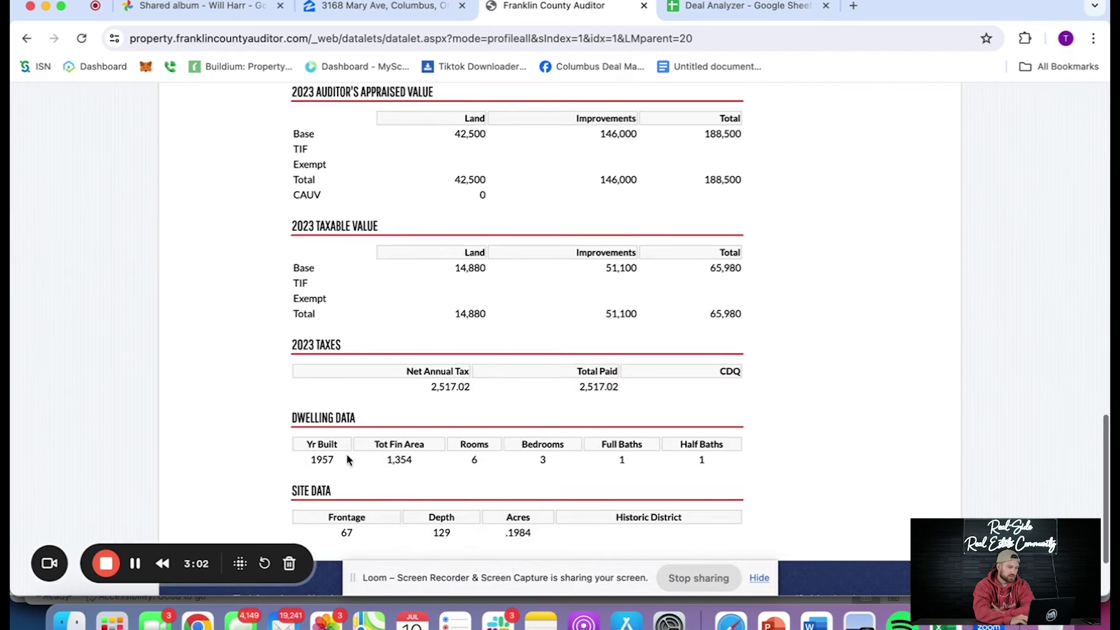
Highlight the dwelling figures: built 1957, 1,354 sq ft, 3 bedrooms, and full baths
{"action": "double_click", "coordinate": [326, 460]}
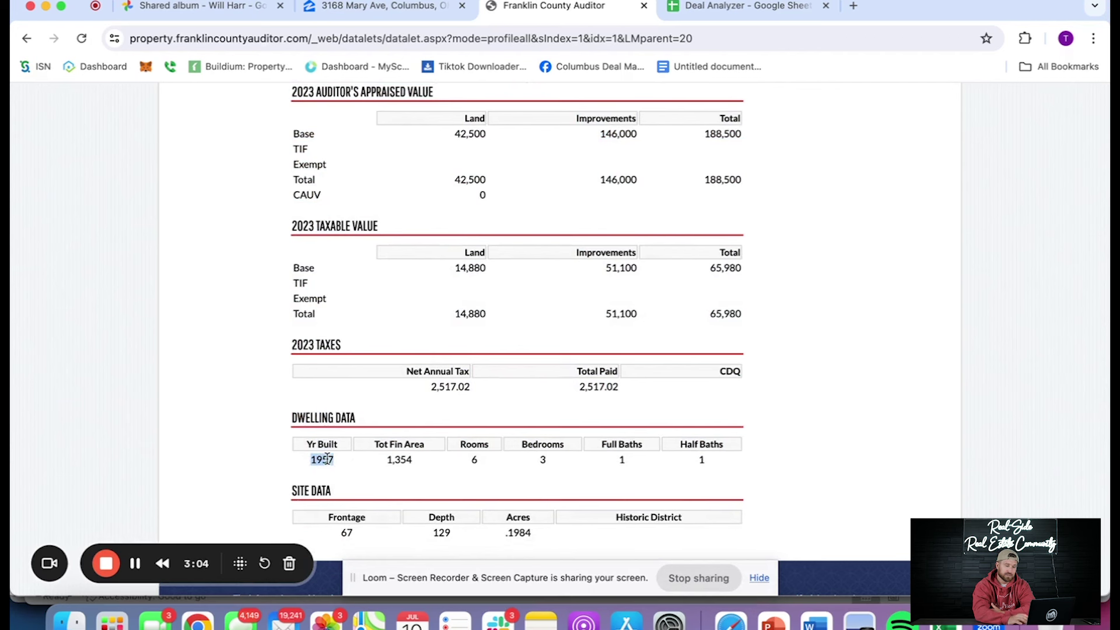
{"action": "double_click", "coordinate": [410, 459]}
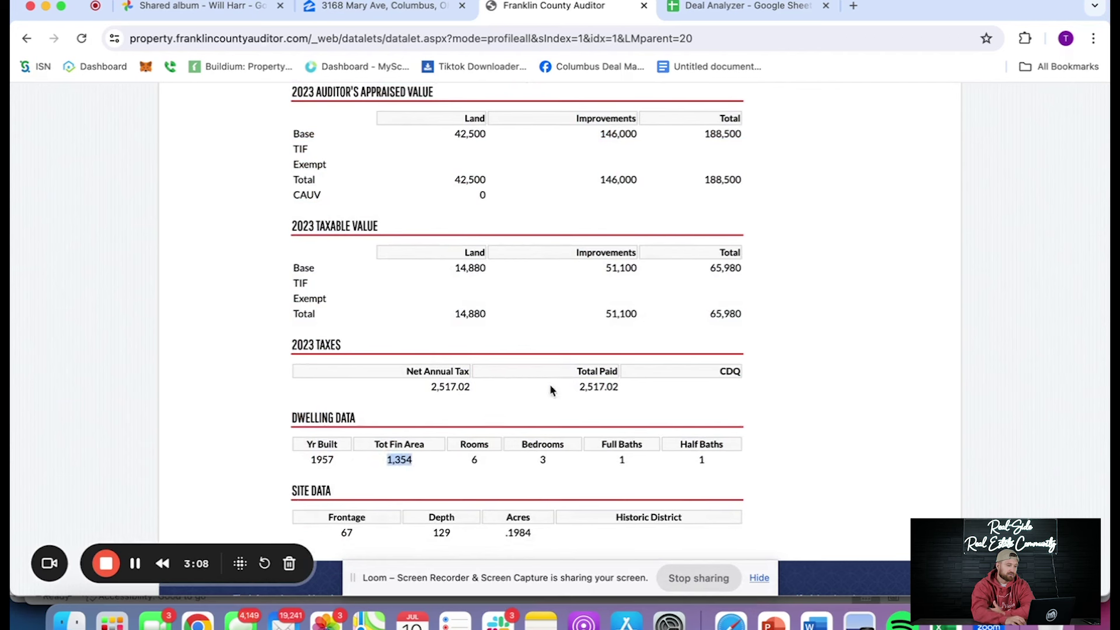
{"action": "double_click", "coordinate": [541, 459]}
{"action": "double_click", "coordinate": [623, 459]}
{"action": "left_click", "coordinate": [708, 459]}
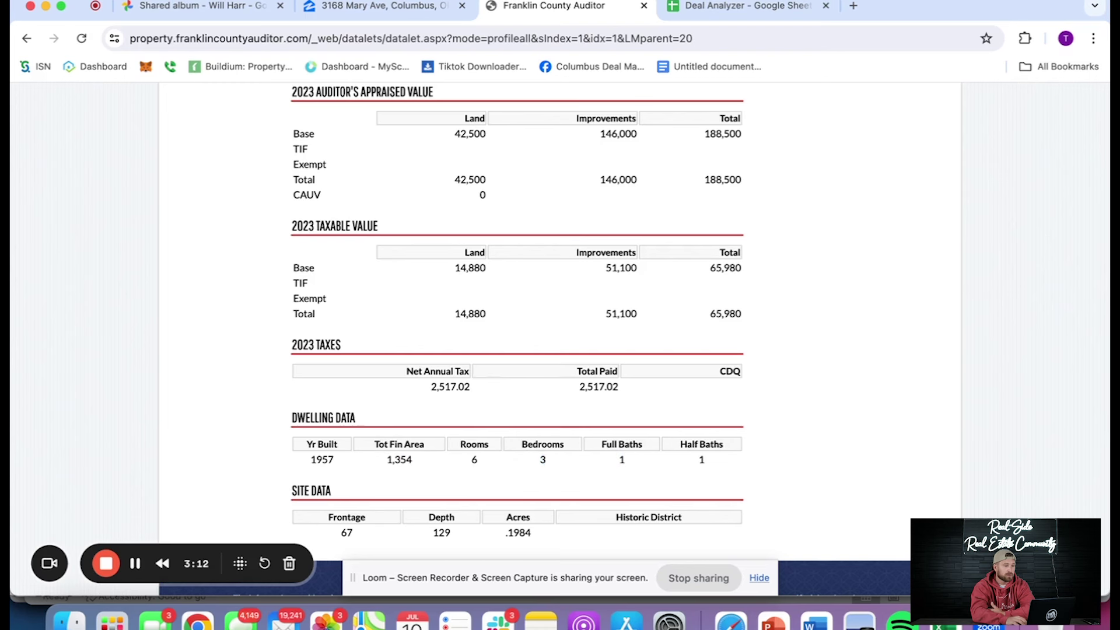
{"action": "left_click", "coordinate": [405, 8]}
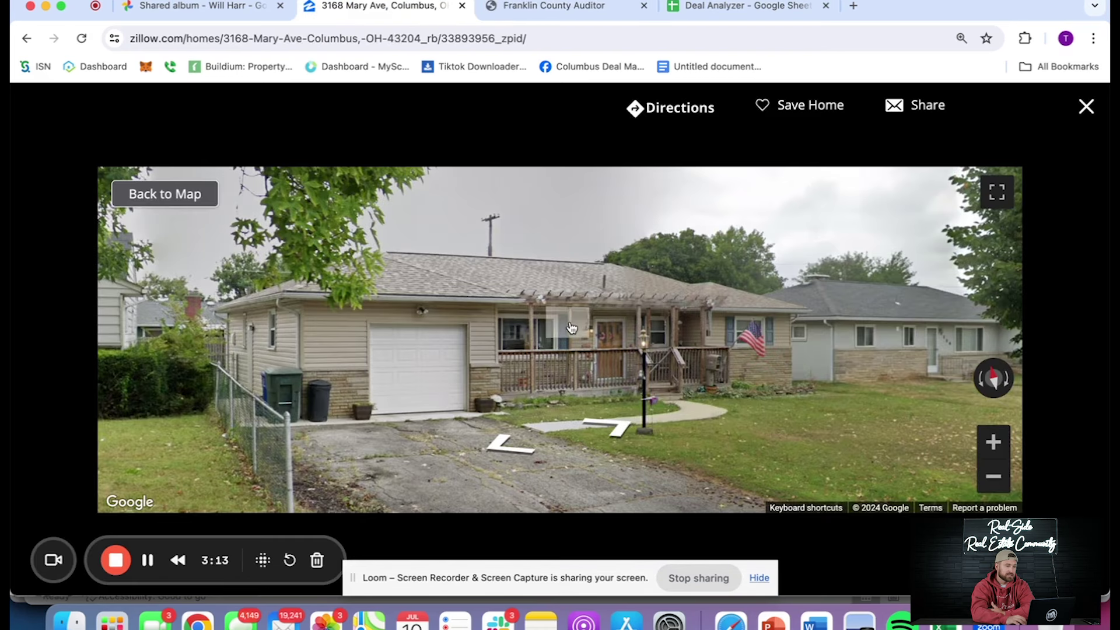
{"action": "left_click", "coordinate": [1084, 105]}
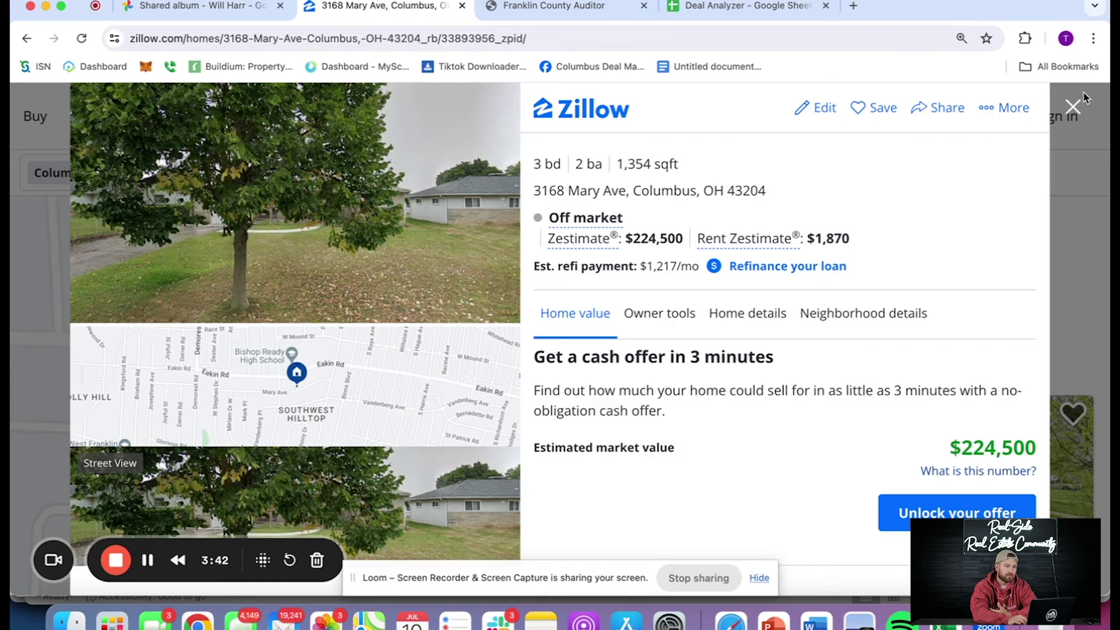
{"action": "left_click", "coordinate": [1073, 107]}
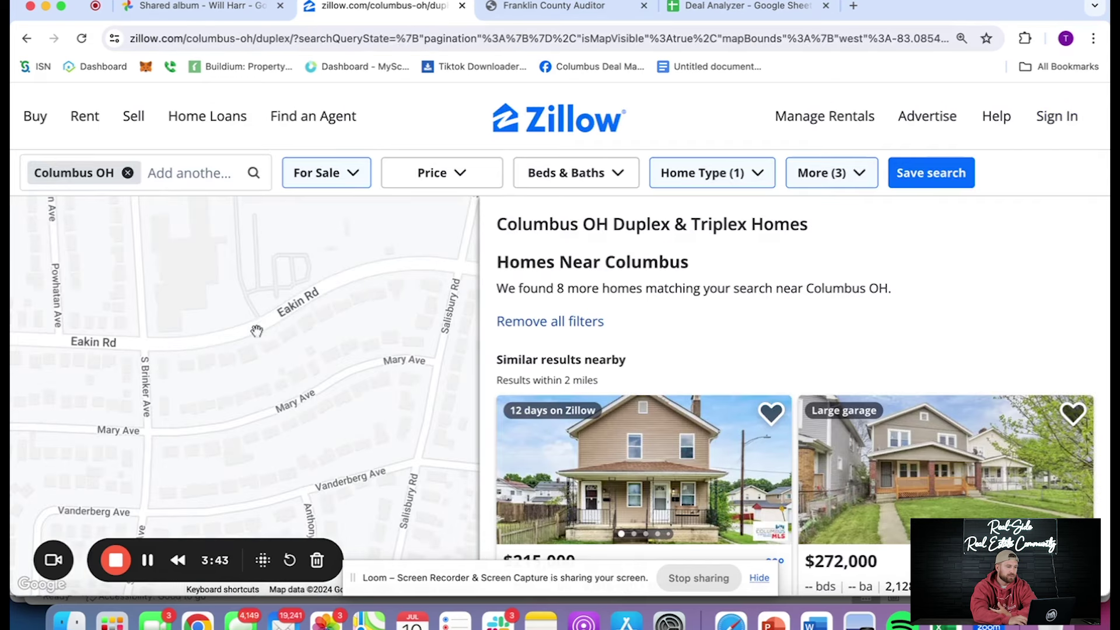
Switch the search to Sold homes and limit home type to Houses only
{"action": "left_click", "coordinate": [327, 173]}
{"action": "left_click", "coordinate": [327, 317]}
{"action": "left_click", "coordinate": [370, 379]}
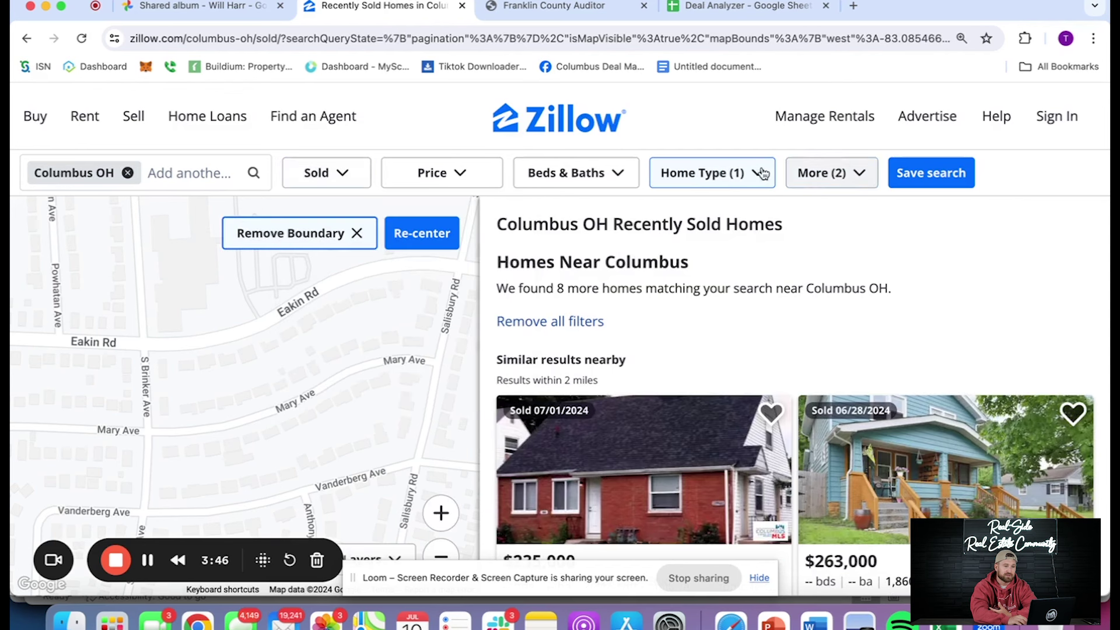
{"action": "left_click", "coordinate": [711, 173]}
{"action": "scroll", "coordinate": [676, 263], "scroll_direction": "down", "scroll_amount": 1}
{"action": "left_click", "coordinate": [699, 350]}
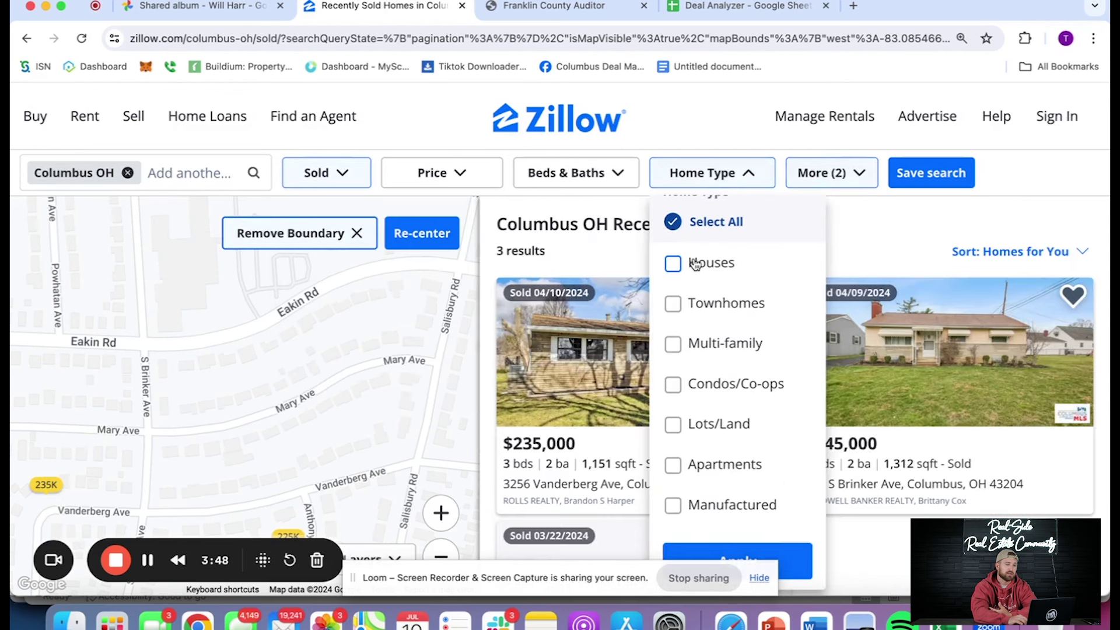
{"action": "left_click", "coordinate": [694, 263]}
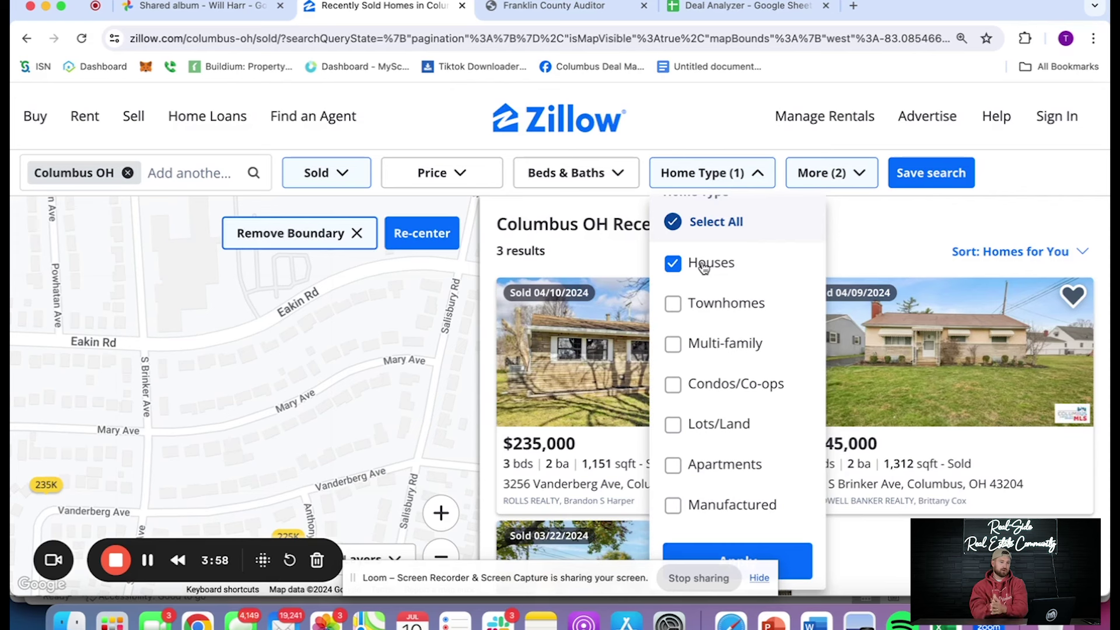
Set Sold In Last to 6 months in More filters and apply it
{"action": "left_click", "coordinate": [821, 171]}
{"action": "scroll", "coordinate": [737, 345], "scroll_direction": "down", "scroll_amount": 4}
{"action": "scroll", "coordinate": [737, 345], "scroll_direction": "down", "scroll_amount": 10}
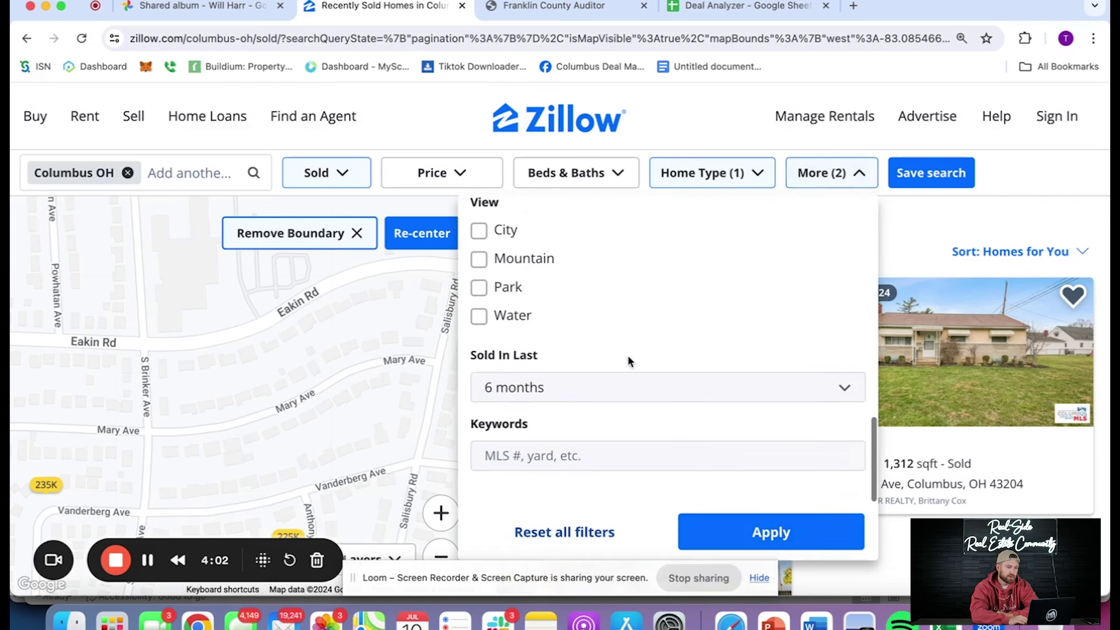
{"action": "left_click", "coordinate": [615, 379]}
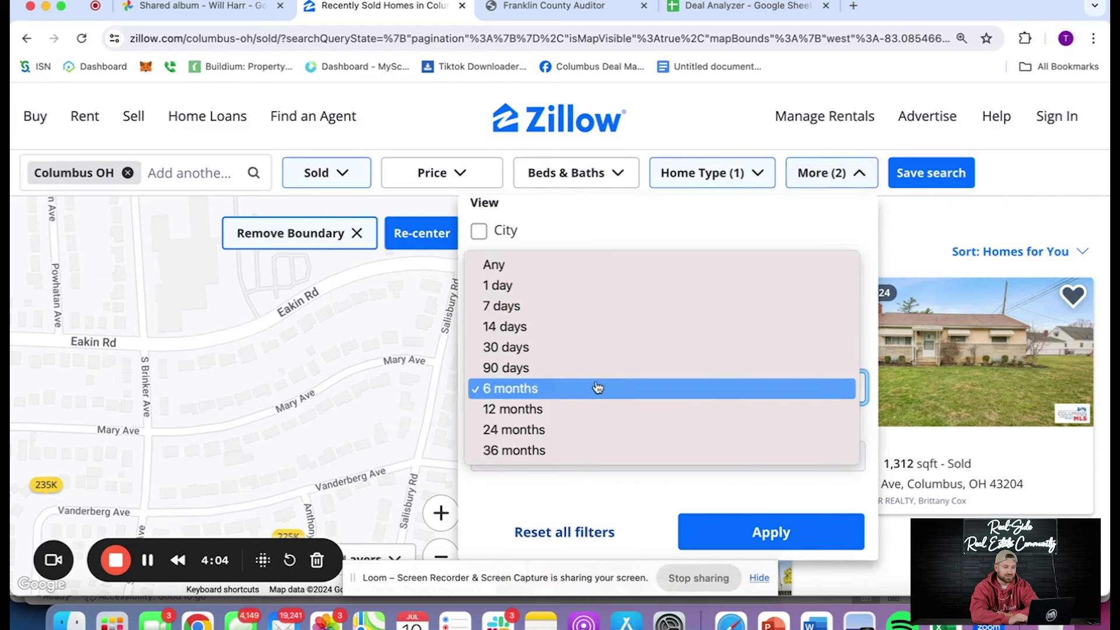
{"action": "left_click", "coordinate": [597, 387]}
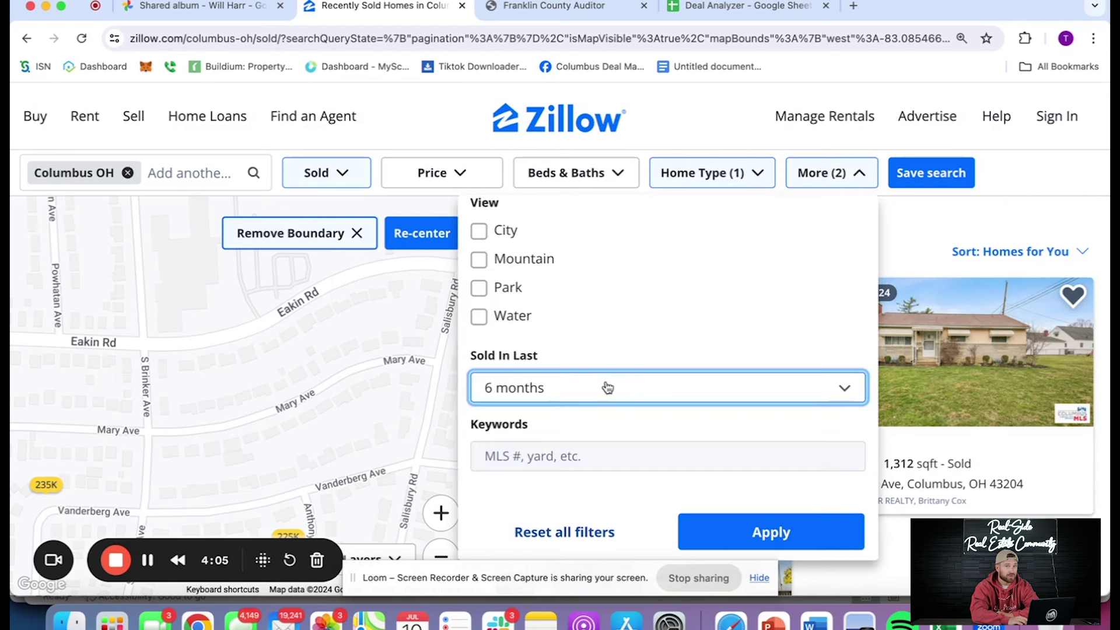
{"action": "left_click", "coordinate": [713, 519]}
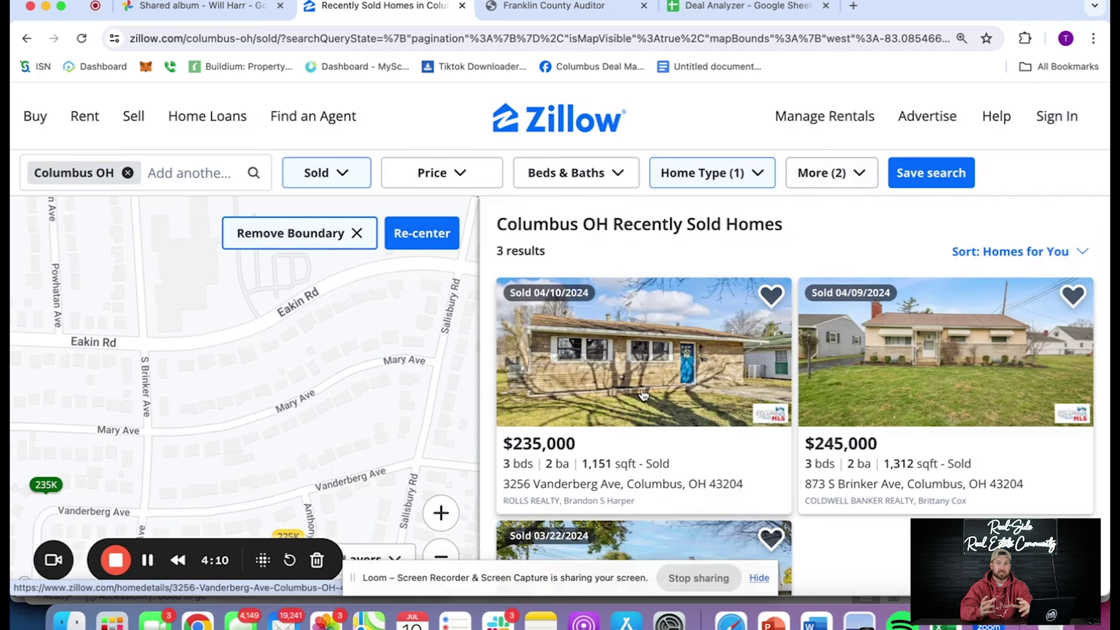
Reframe the map around Southwest Hilltop and preview the 246K sale near Vanderberg Pl
{"action": "left_click", "coordinate": [442, 554]}
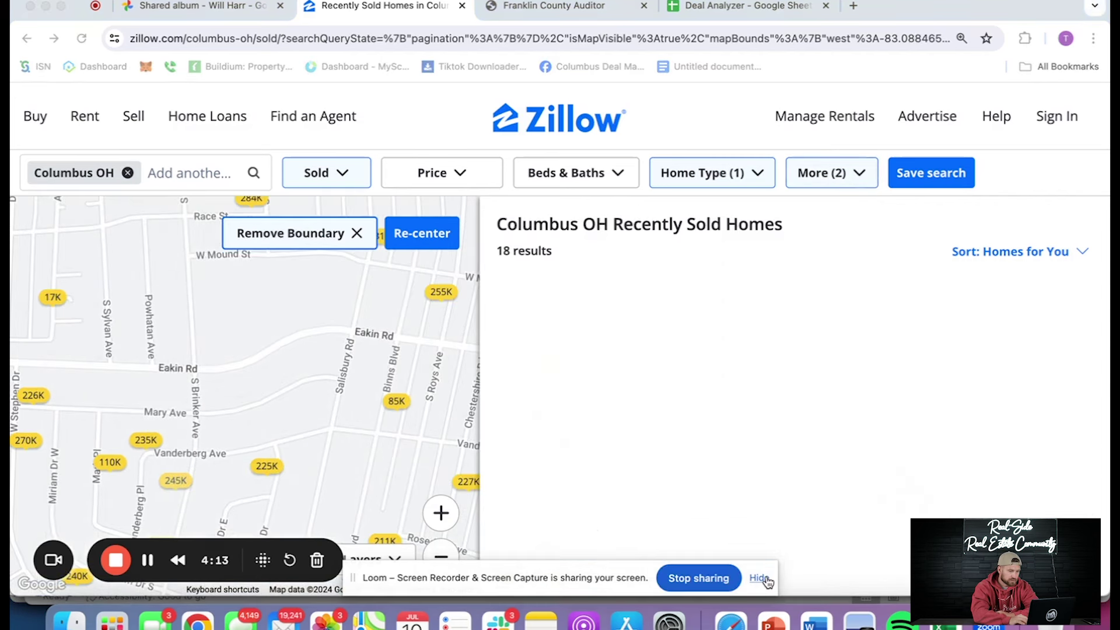
{"action": "left_click", "coordinate": [759, 578]}
{"action": "left_click", "coordinate": [441, 556]}
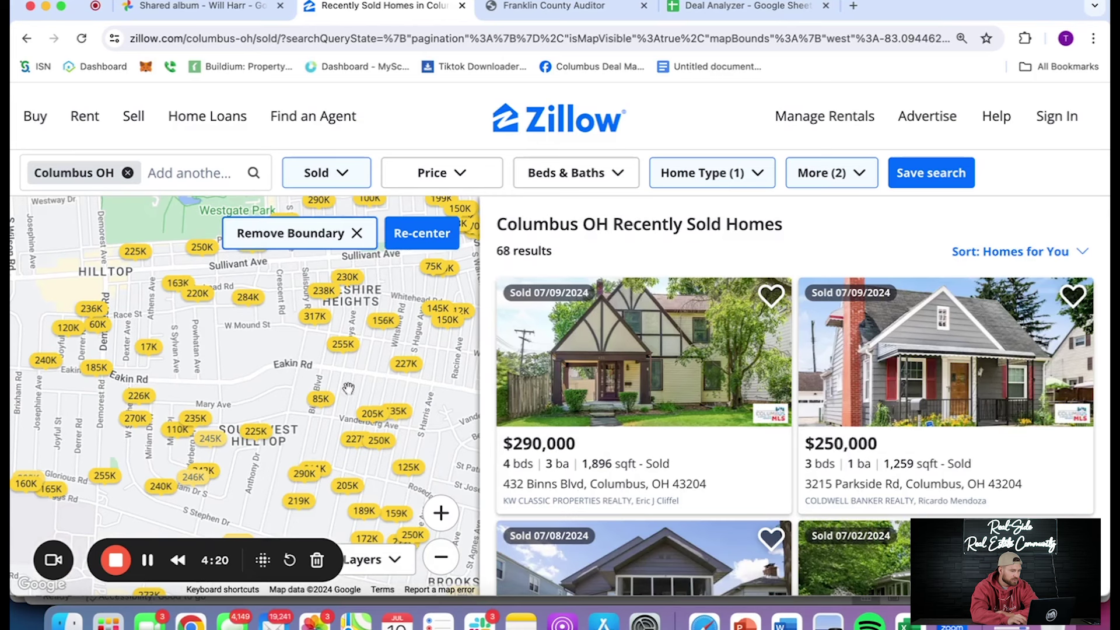
{"action": "left_click_drag", "start_coordinate": [241, 490], "coordinate": [242, 394]}
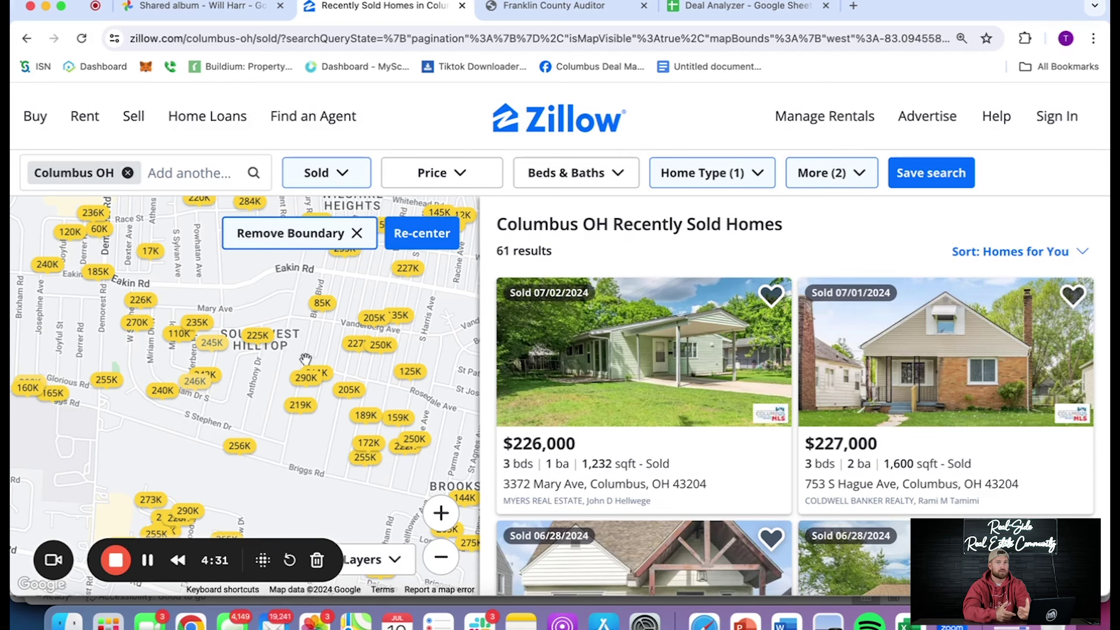
{"action": "left_click", "coordinate": [441, 512]}
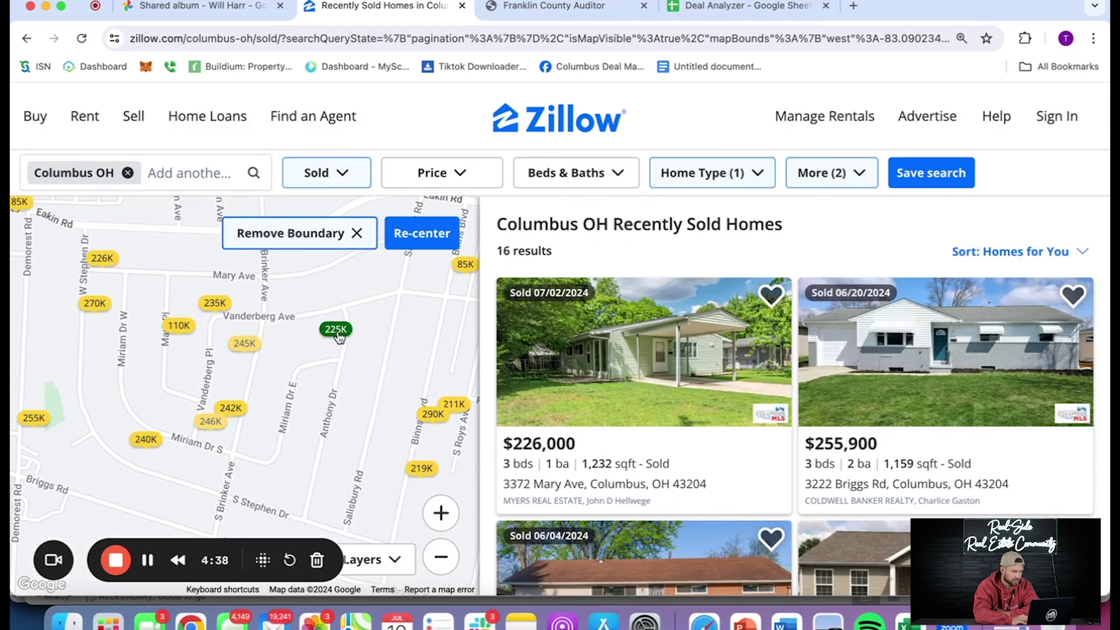
{"action": "left_click", "coordinate": [211, 421]}
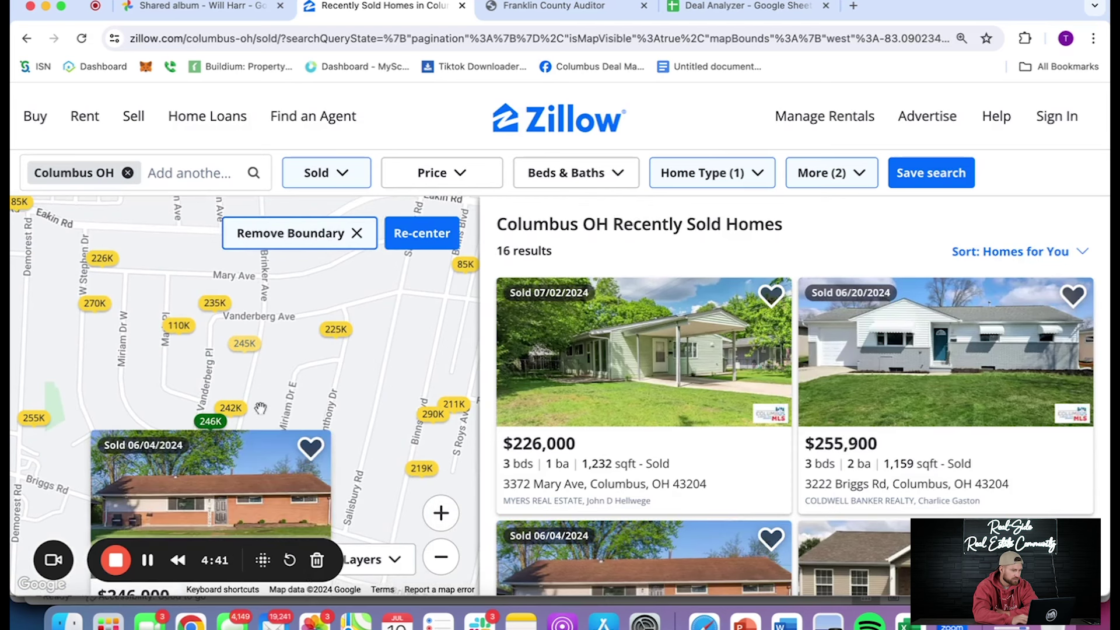
Open the 942 Vanderberg Pl listing, note 3 bd, 2 ba, 1,404 sqft, and preview photos
{"action": "left_click", "coordinate": [238, 462]}
{"action": "left_click_drag", "start_coordinate": [537, 164], "coordinate": [661, 161]}
{"action": "left_click", "coordinate": [661, 161]}
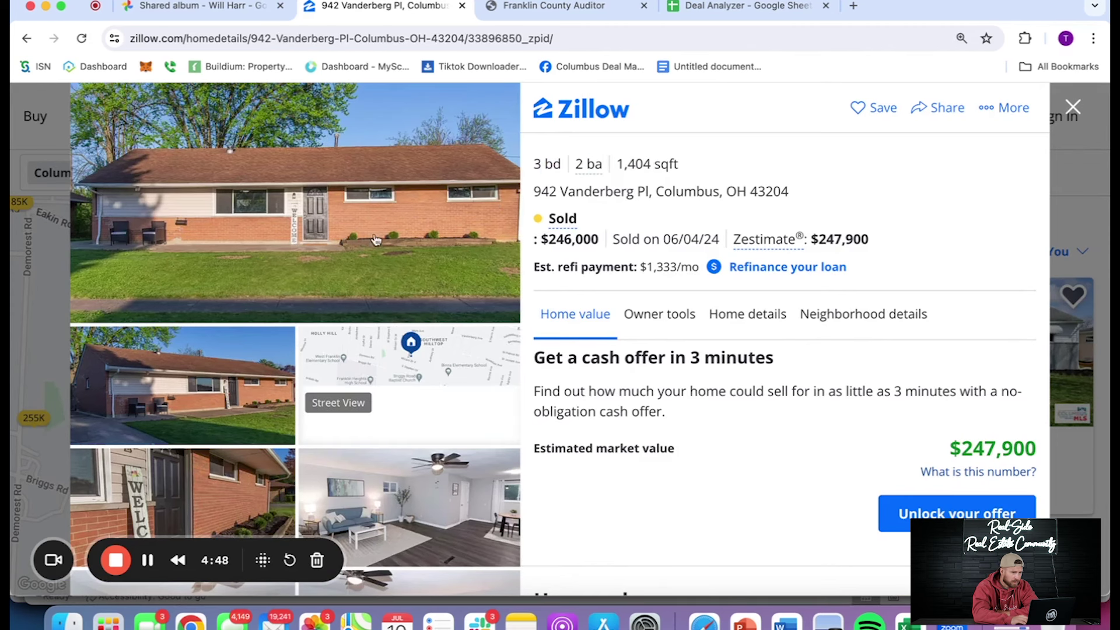
{"action": "left_click", "coordinate": [353, 223]}
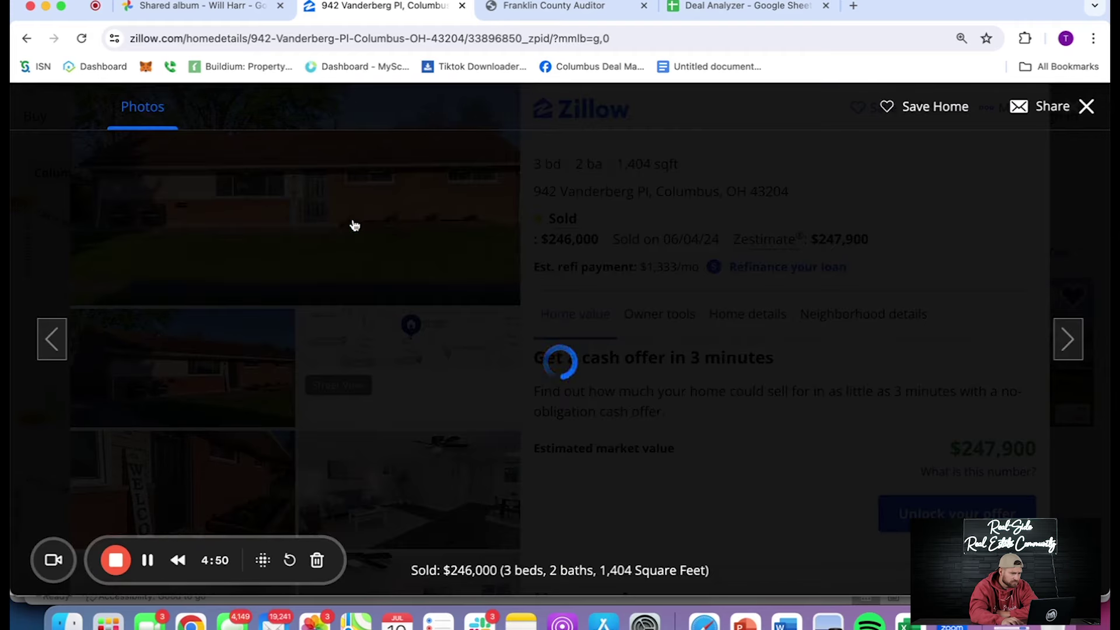
{"action": "key", "text": "Right"}
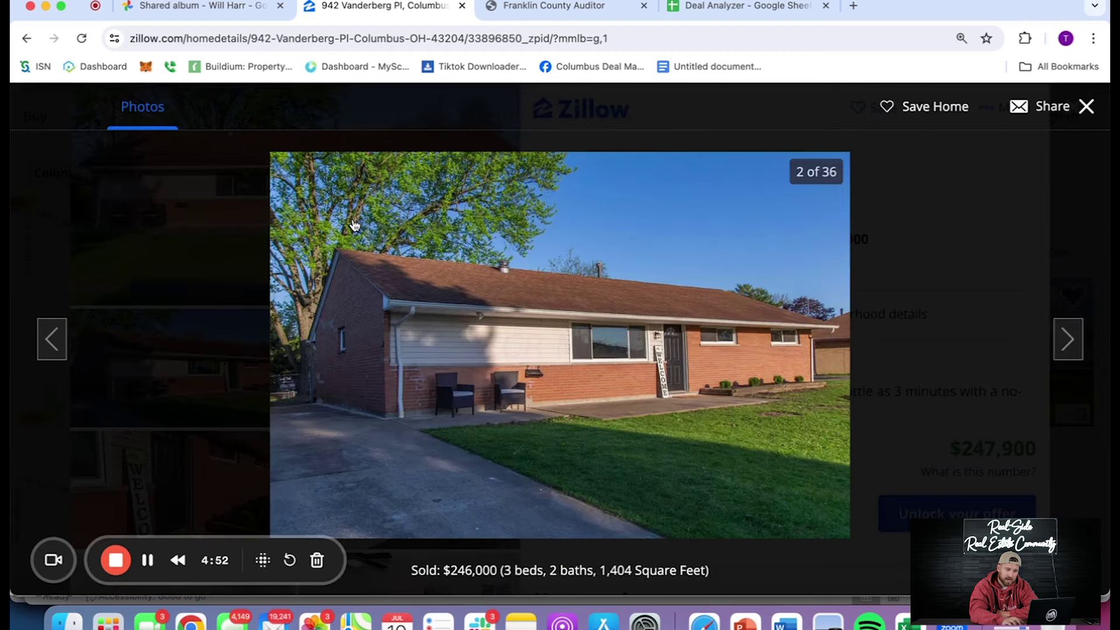
{"action": "key", "text": "Right"}
{"action": "key", "text": "Right"}
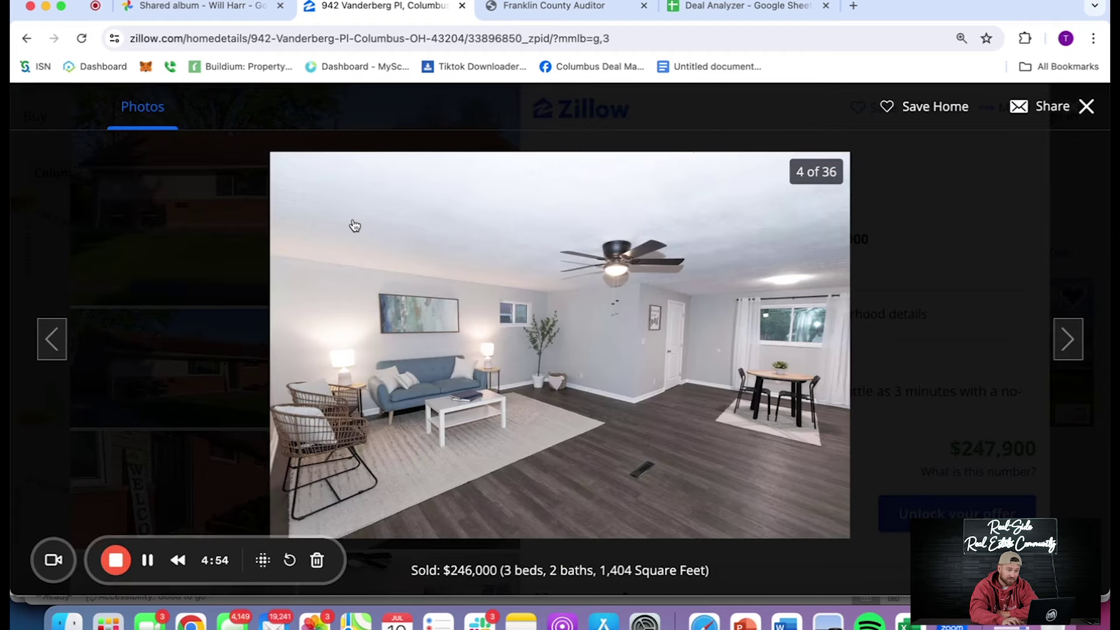
{"action": "left_click", "coordinate": [964, 312]}
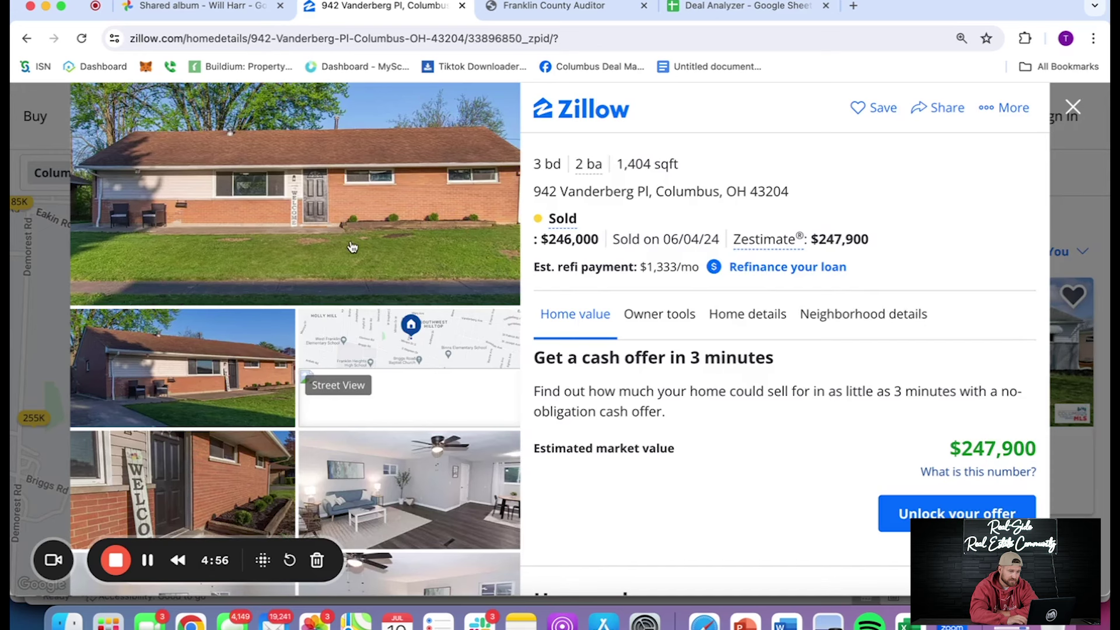
{"action": "left_click", "coordinate": [374, 210]}
{"action": "key", "text": "Right"}
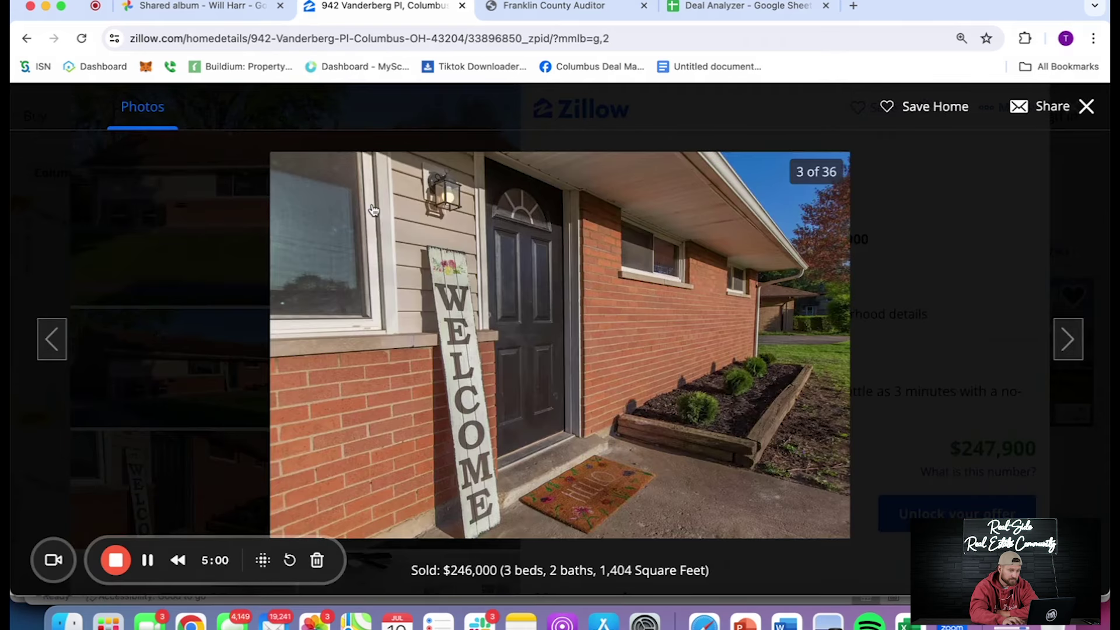
{"action": "key", "text": "Right"}
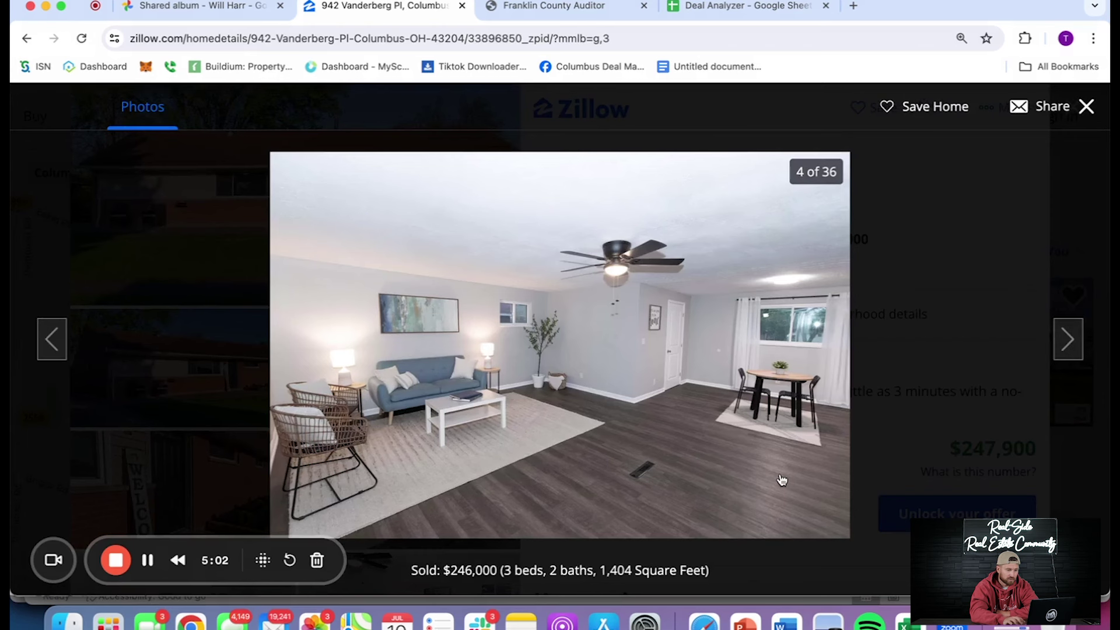
{"action": "key", "text": "Right"}
{"action": "key", "text": "Right"}
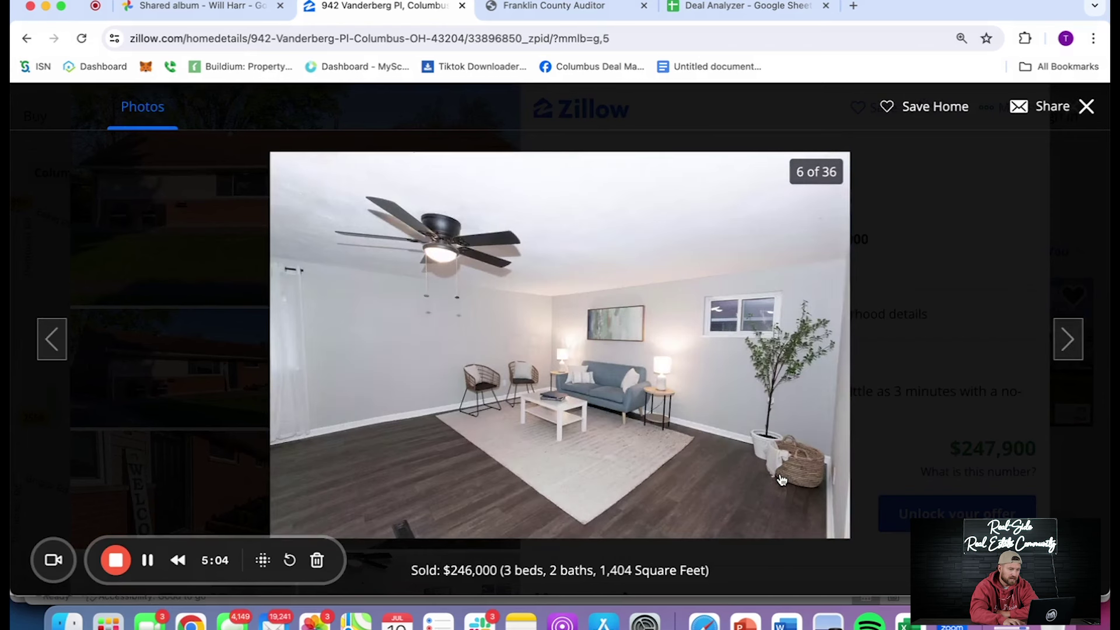
{"action": "key", "text": "Left"}
{"action": "key", "text": "Left"}
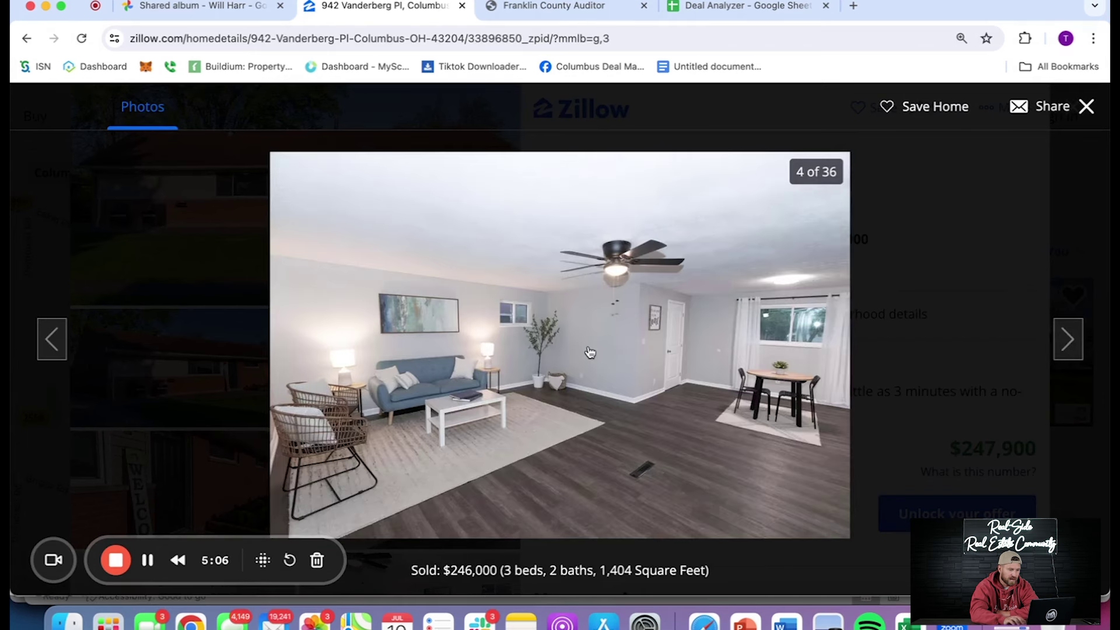
{"action": "key", "text": "Right"}
{"action": "key", "text": "Right"}
{"action": "key", "text": "Right"}
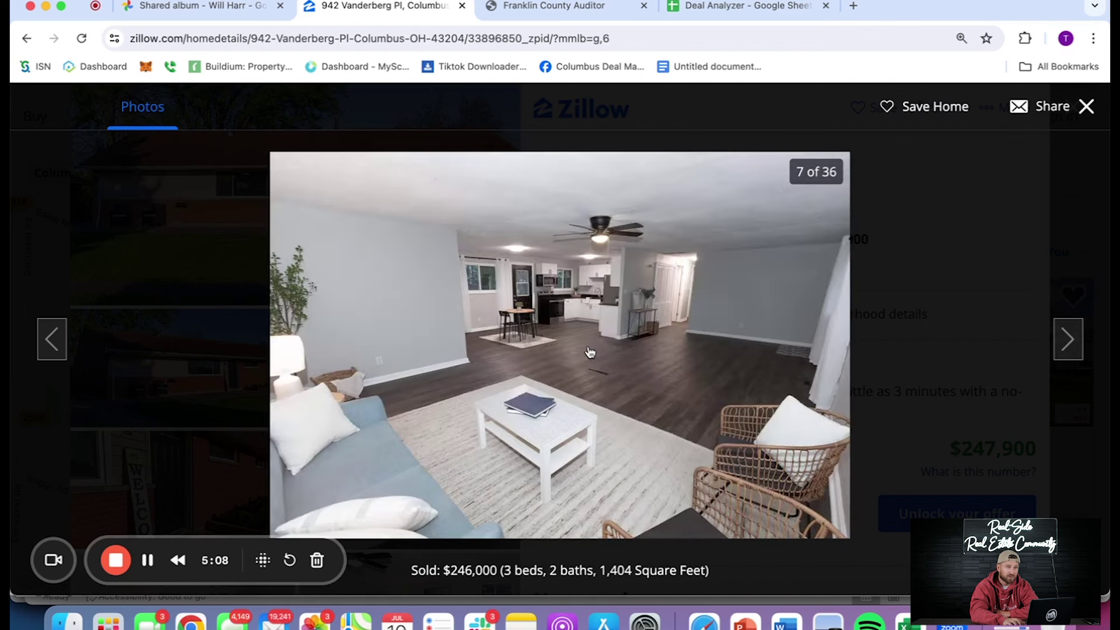
{"action": "key", "text": "Right"}
{"action": "key", "text": "Right"}
{"action": "key", "text": "Right"}
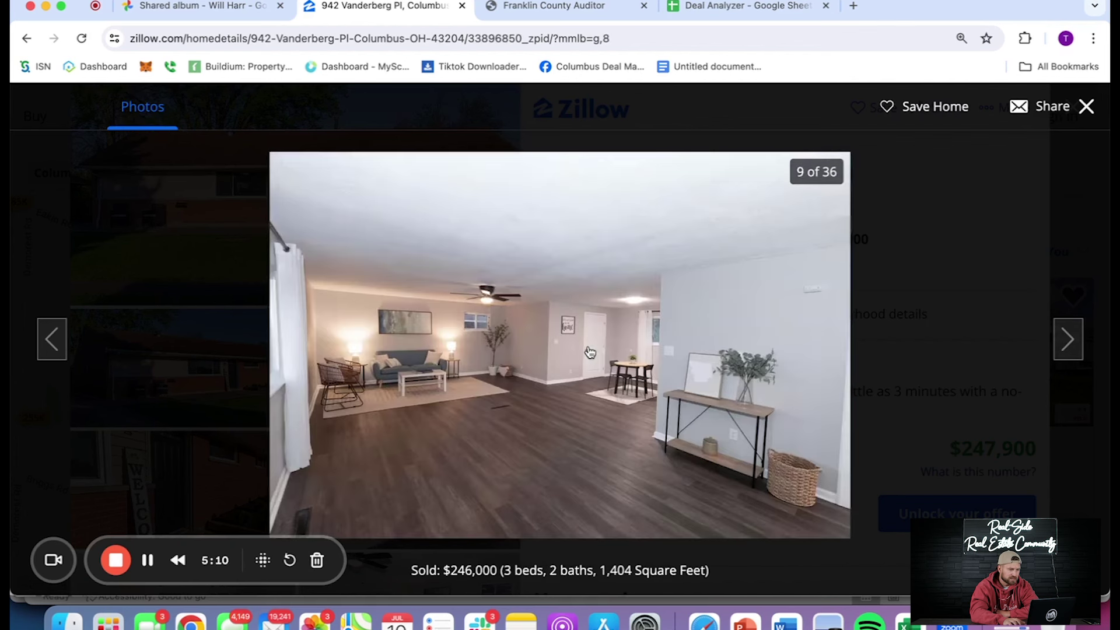
{"action": "key", "text": "Right"}
{"action": "key", "text": "Right"}
{"action": "key", "text": "Right"}
{"action": "key", "text": "Right"}
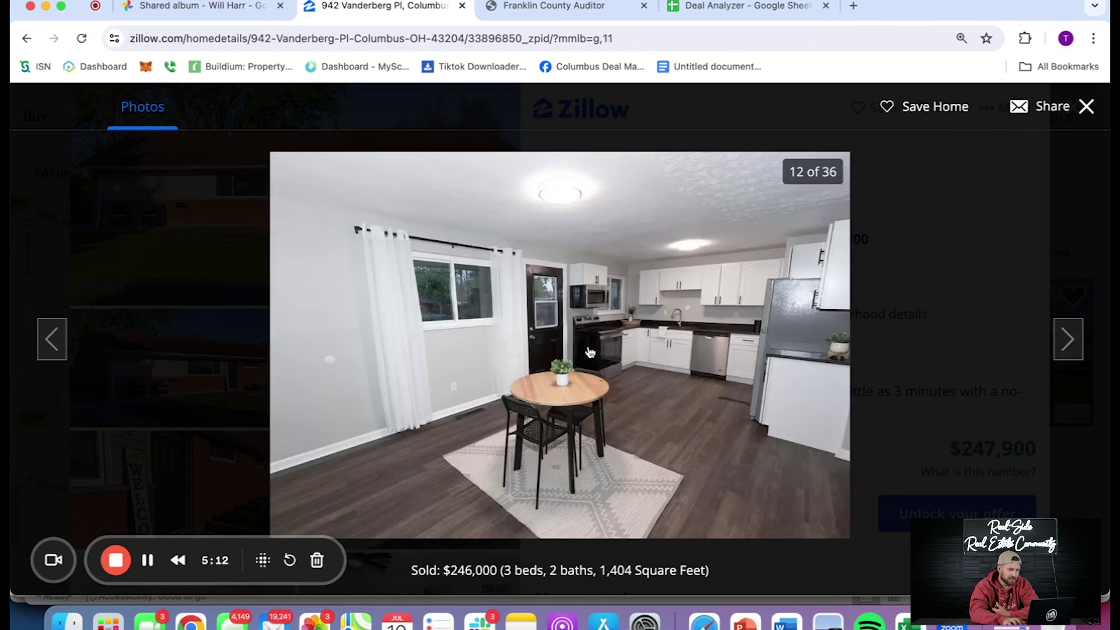
{"action": "key", "text": "Right"}
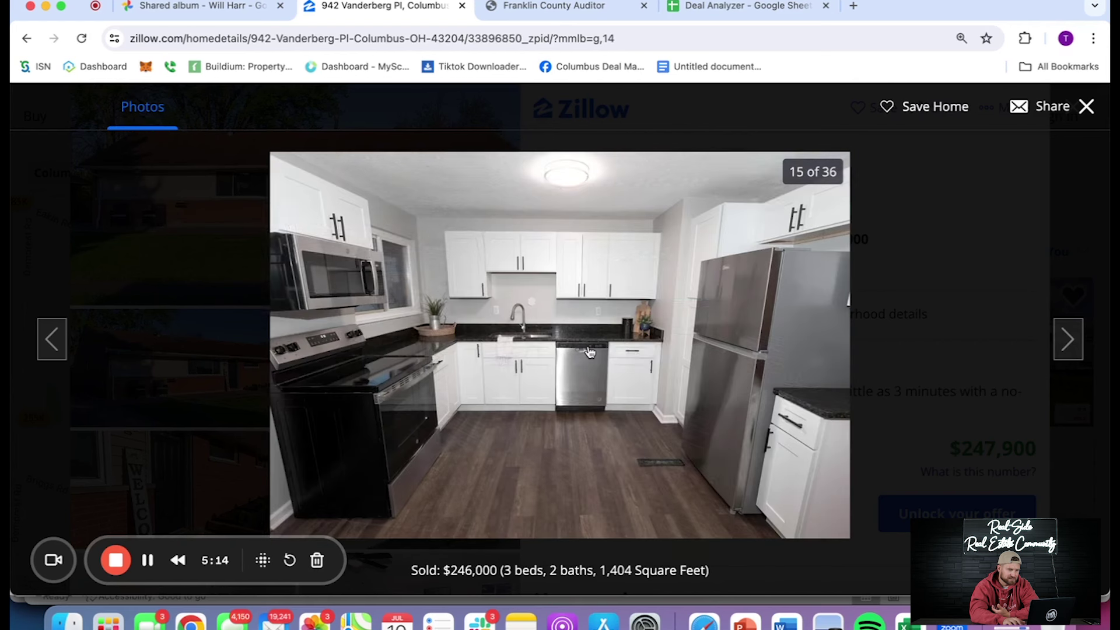
{"action": "key", "text": "Right"}
{"action": "key", "text": "Right"}
{"action": "key", "text": "Right"}
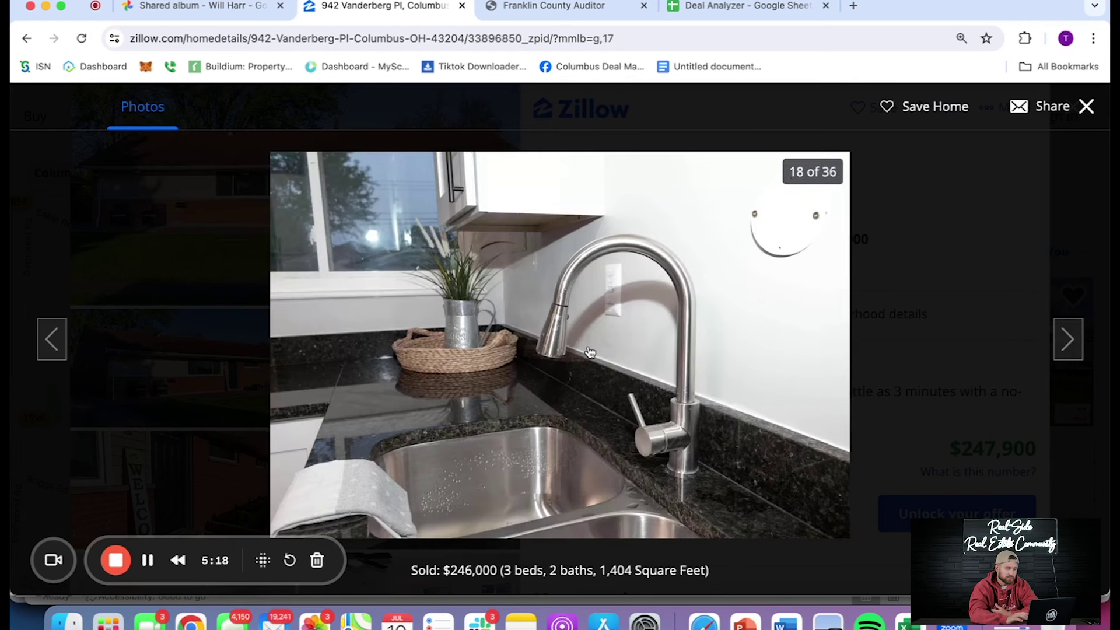
{"action": "key", "text": "Right"}
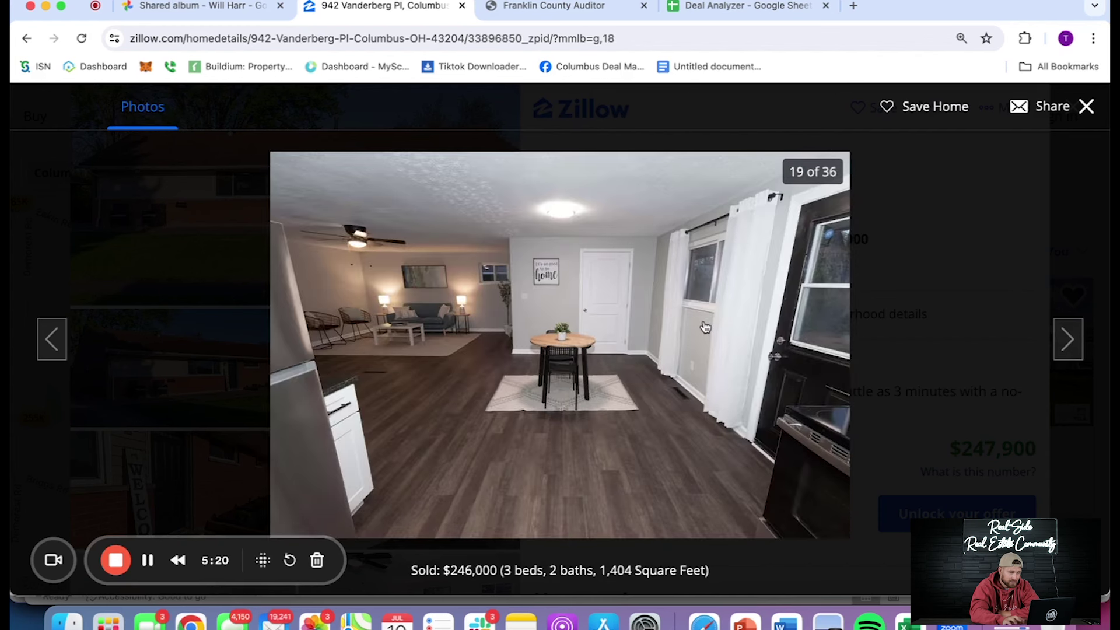
{"action": "key", "text": "Right"}
{"action": "key", "text": "Right"}
{"action": "key", "text": "Right"}
{"action": "key", "text": "Right"}
{"action": "key", "text": "Right"}
{"action": "key", "text": "Right"}
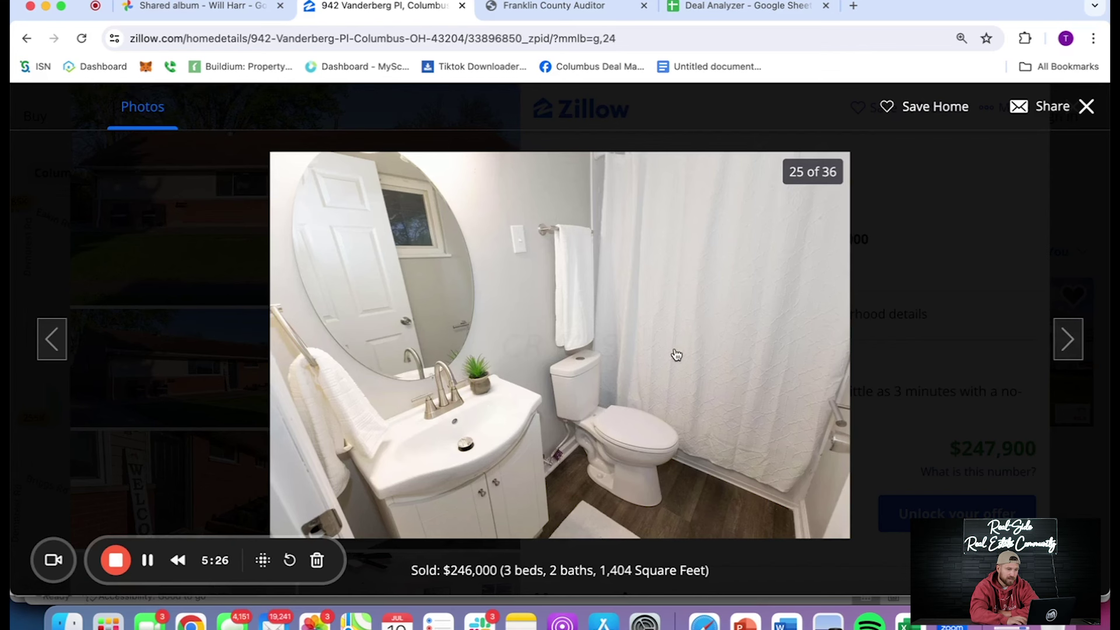
{"action": "key", "text": "Right"}
{"action": "key", "text": "Left"}
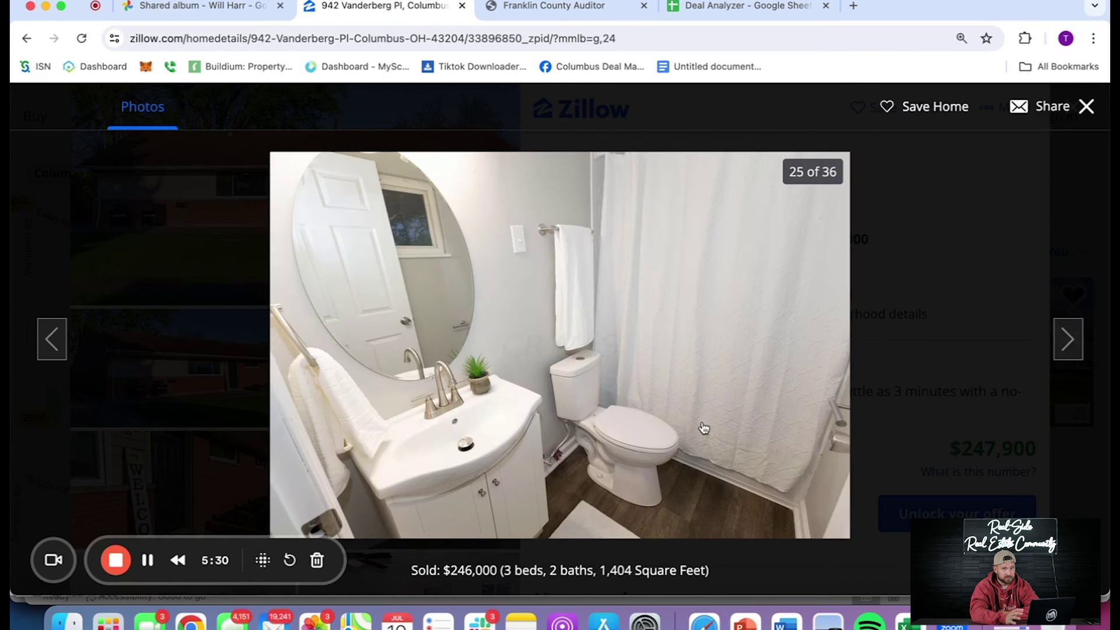
{"action": "key", "text": "Right"}
{"action": "key", "text": "Right"}
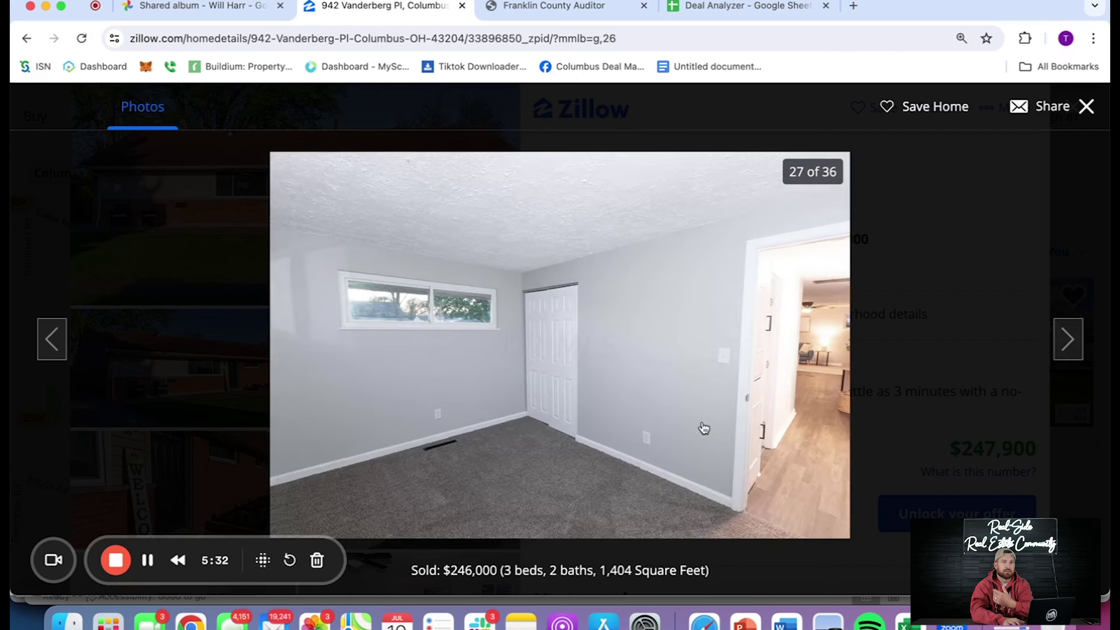
{"action": "key", "text": "Right"}
{"action": "key", "text": "Right"}
{"action": "key", "text": "Right"}
{"action": "key", "text": "Right"}
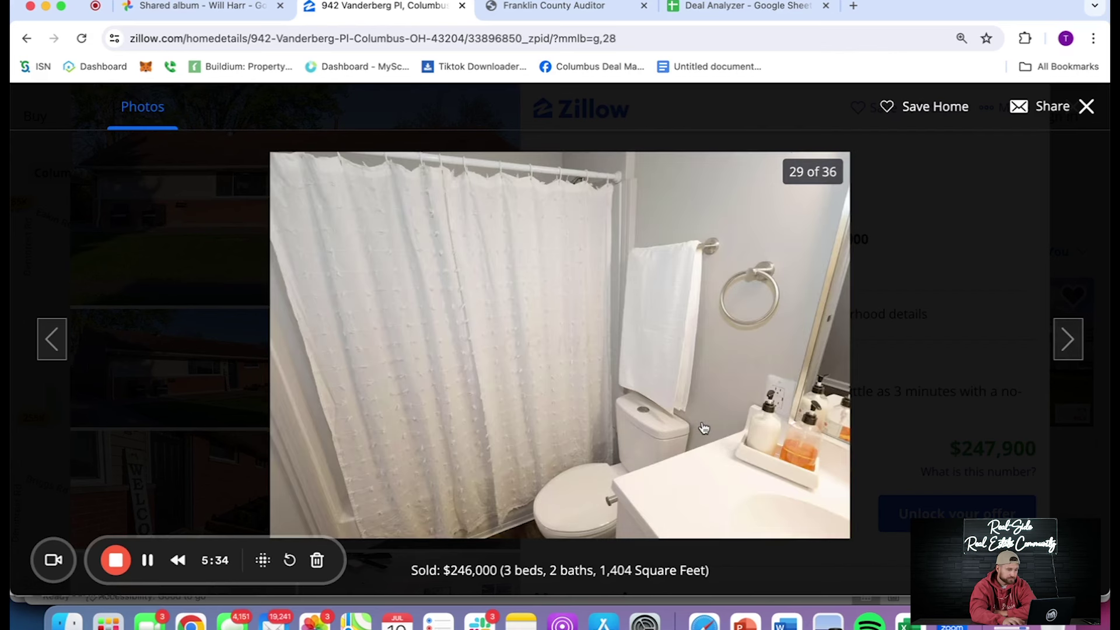
{"action": "key", "text": "Right"}
{"action": "key", "text": "Right"}
{"action": "key", "text": "Right"}
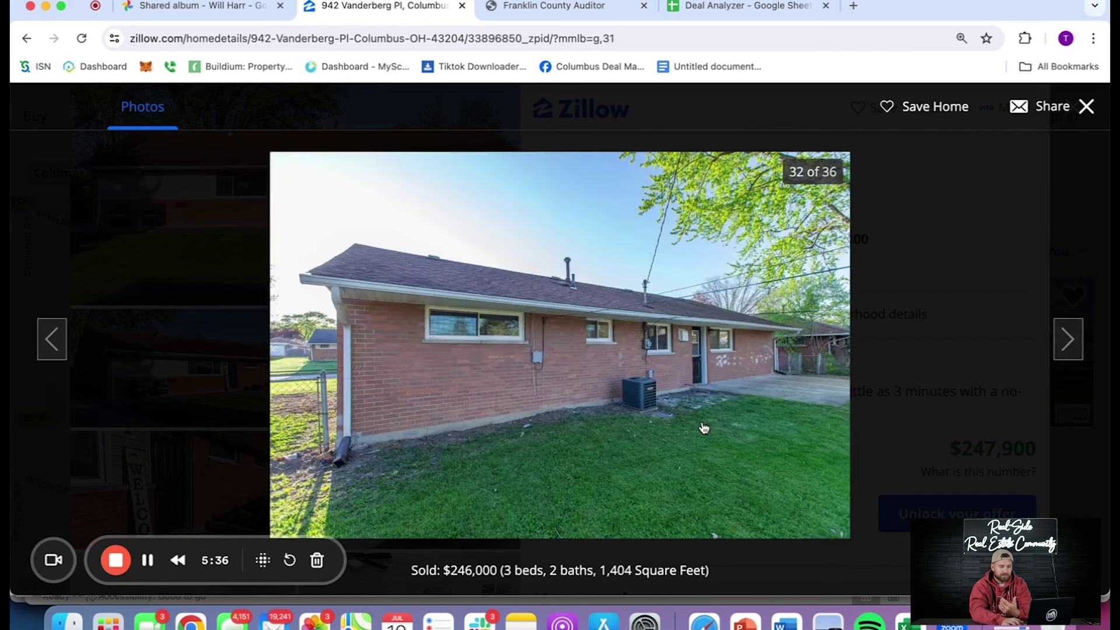
{"action": "key", "text": "Right"}
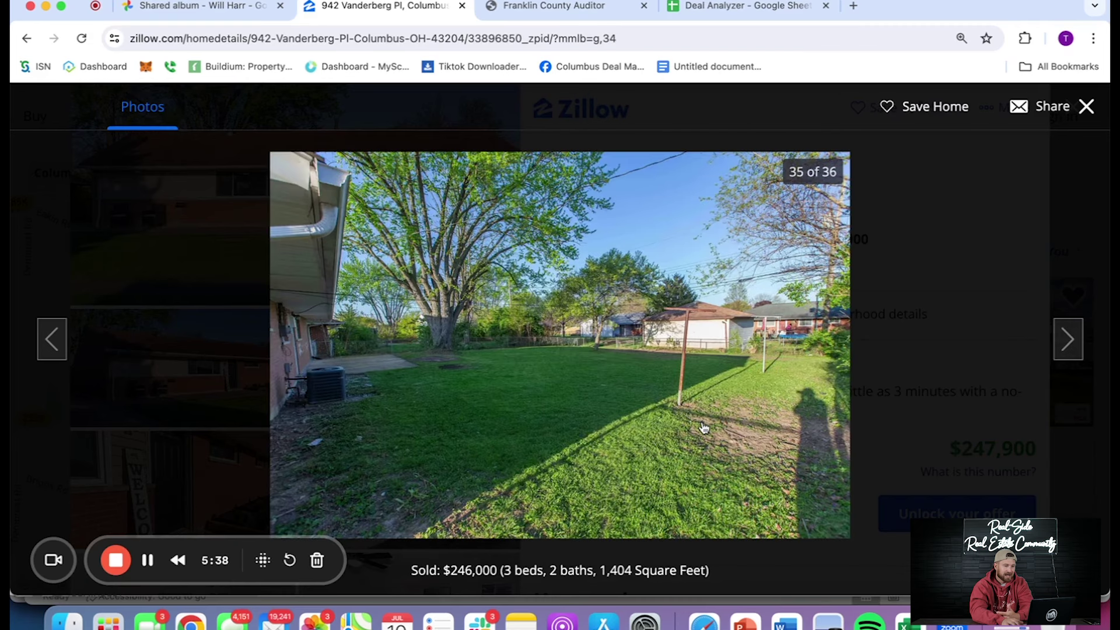
{"action": "key", "text": "Right"}
{"action": "key", "text": "Right"}
{"action": "key", "text": "Right"}
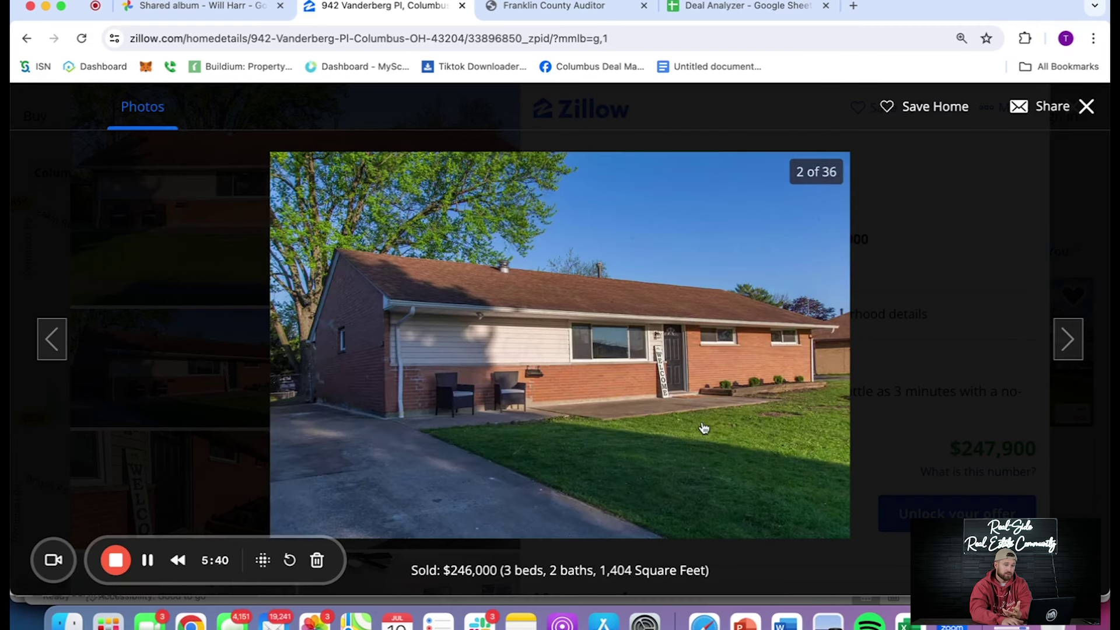
{"action": "key", "text": "Right"}
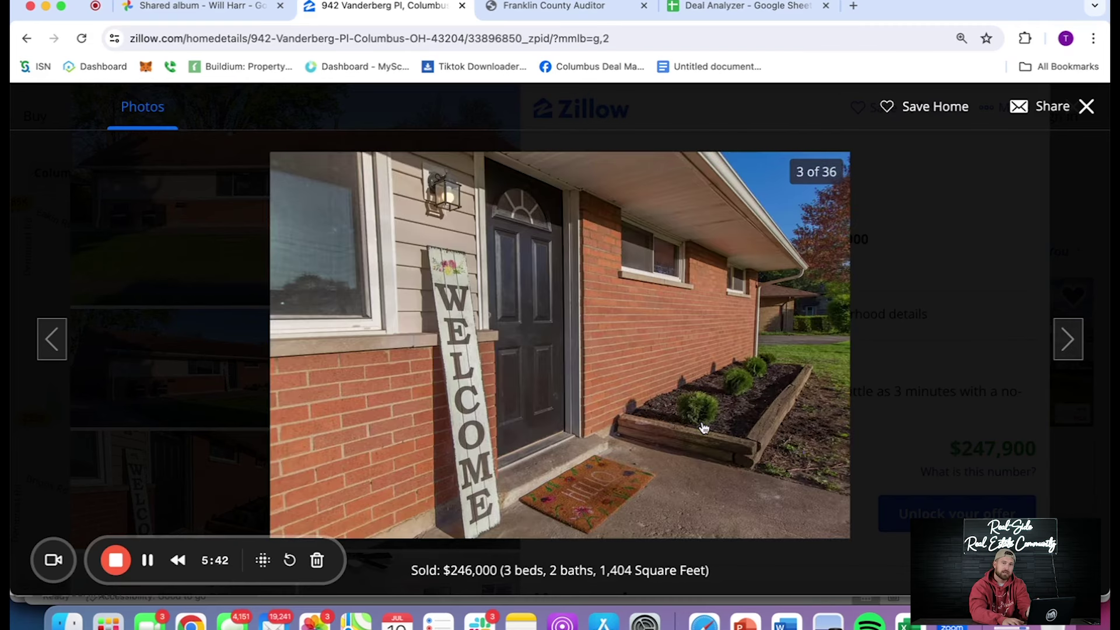
{"action": "key", "text": "Escape"}
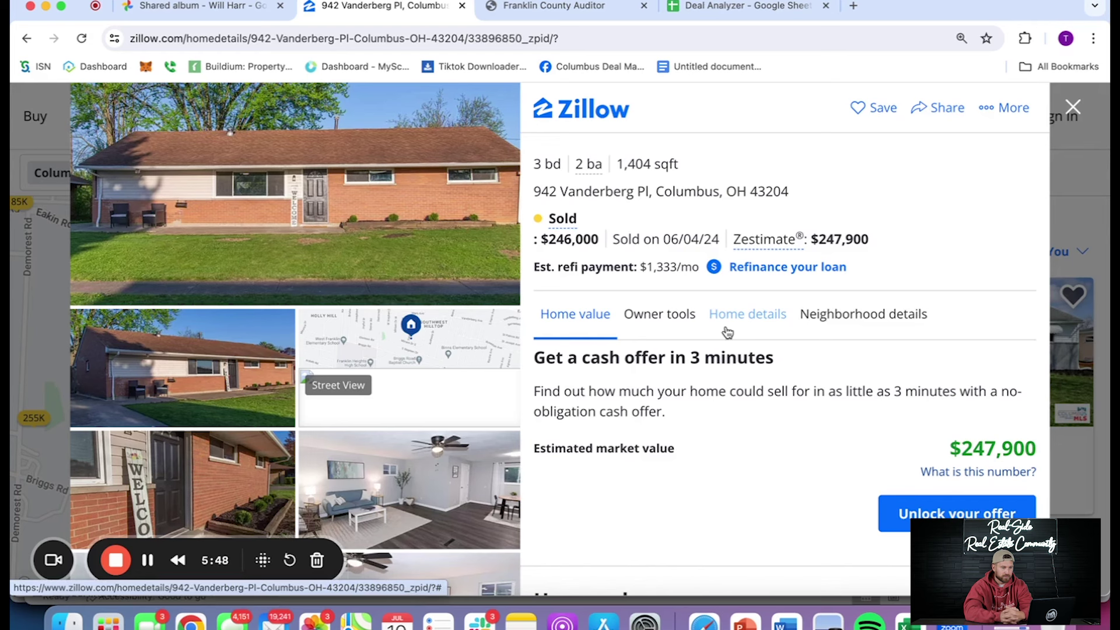
{"action": "left_click", "coordinate": [1080, 188]}
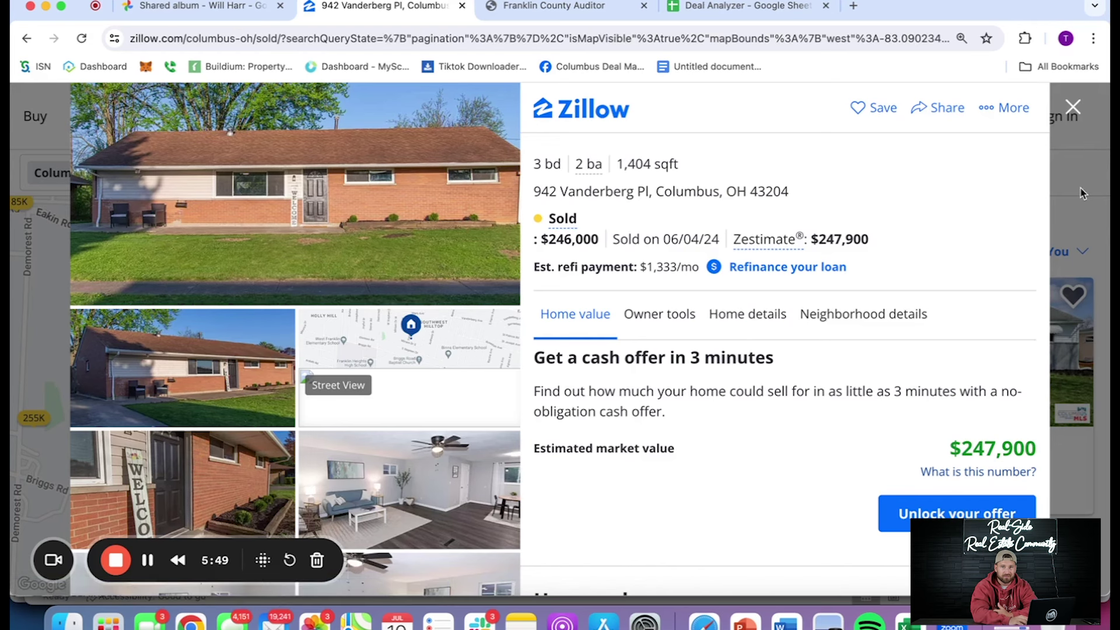
{"action": "left_click", "coordinate": [95, 302]}
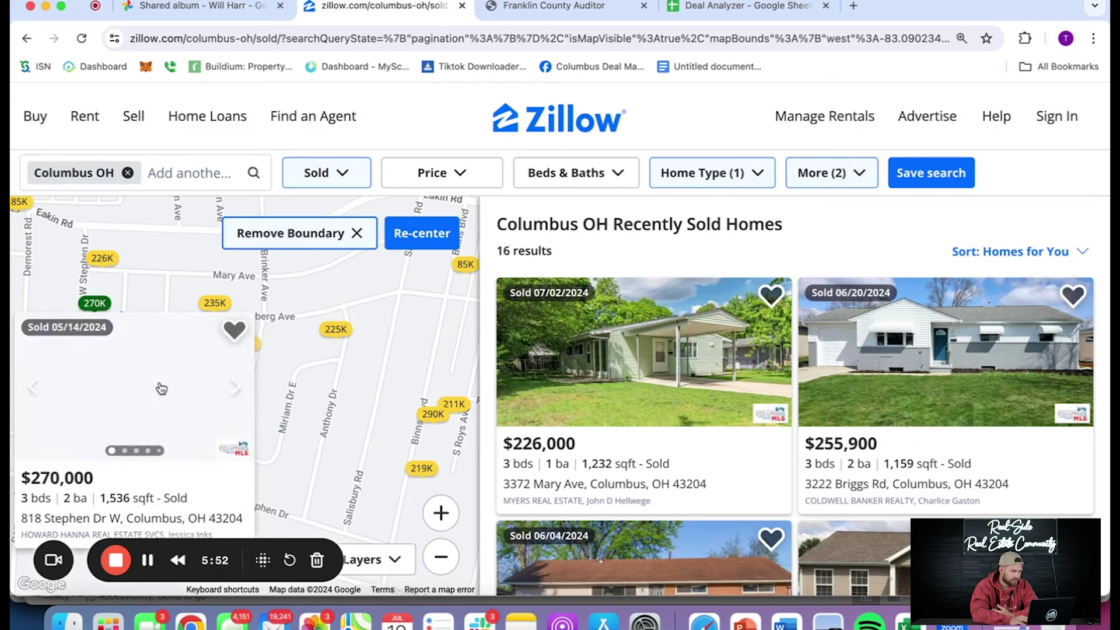
{"action": "left_click", "coordinate": [143, 390]}
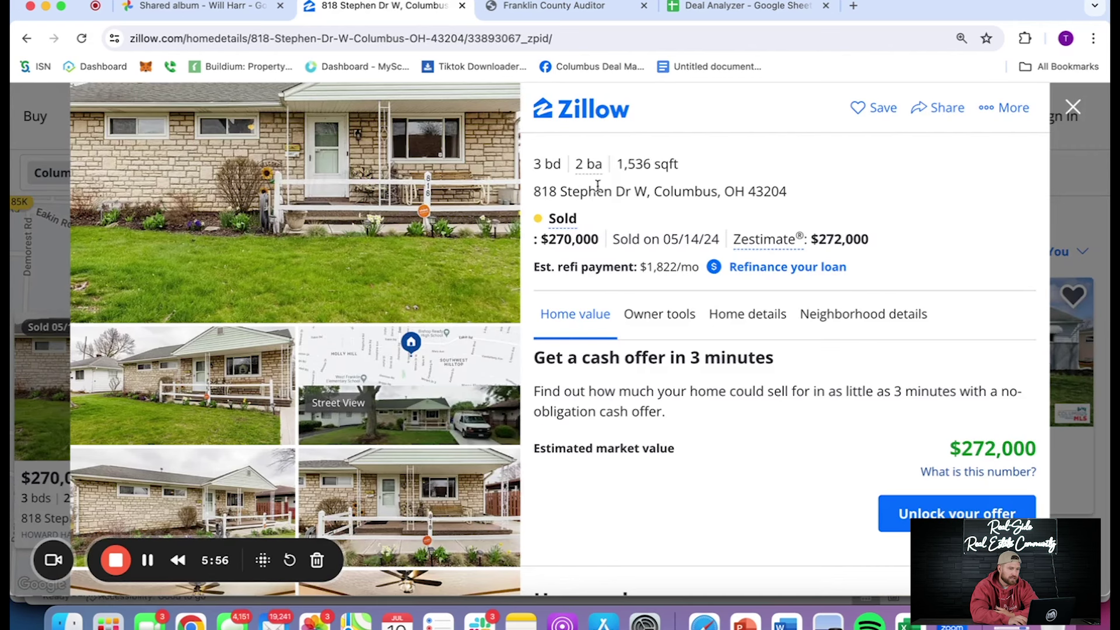
{"action": "left_click", "coordinate": [378, 224]}
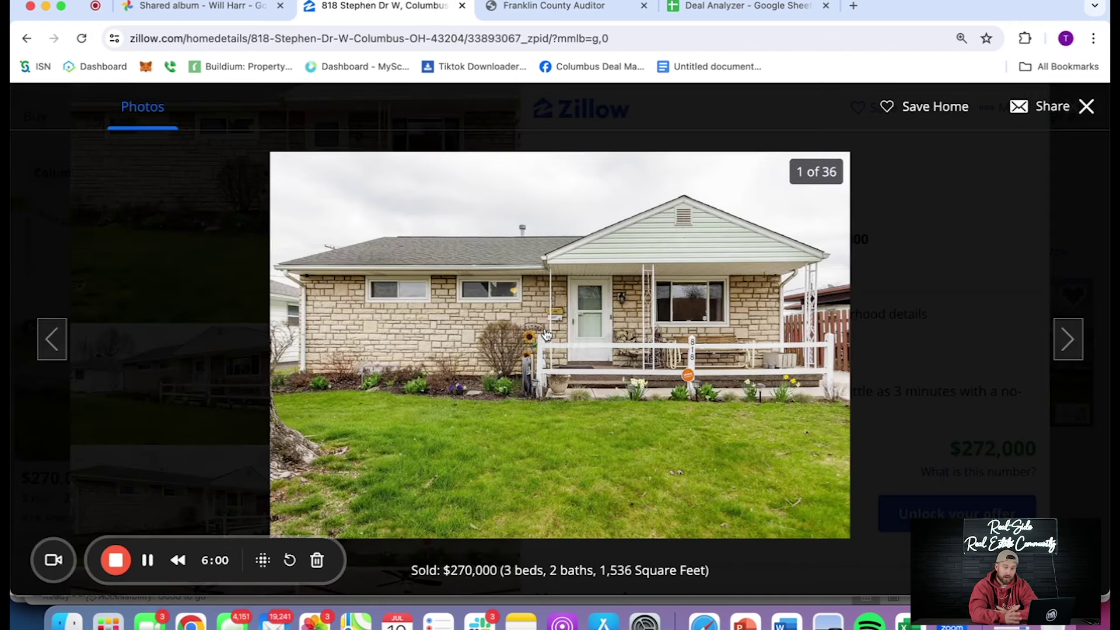
{"action": "key", "text": "Right"}
{"action": "key", "text": "Left"}
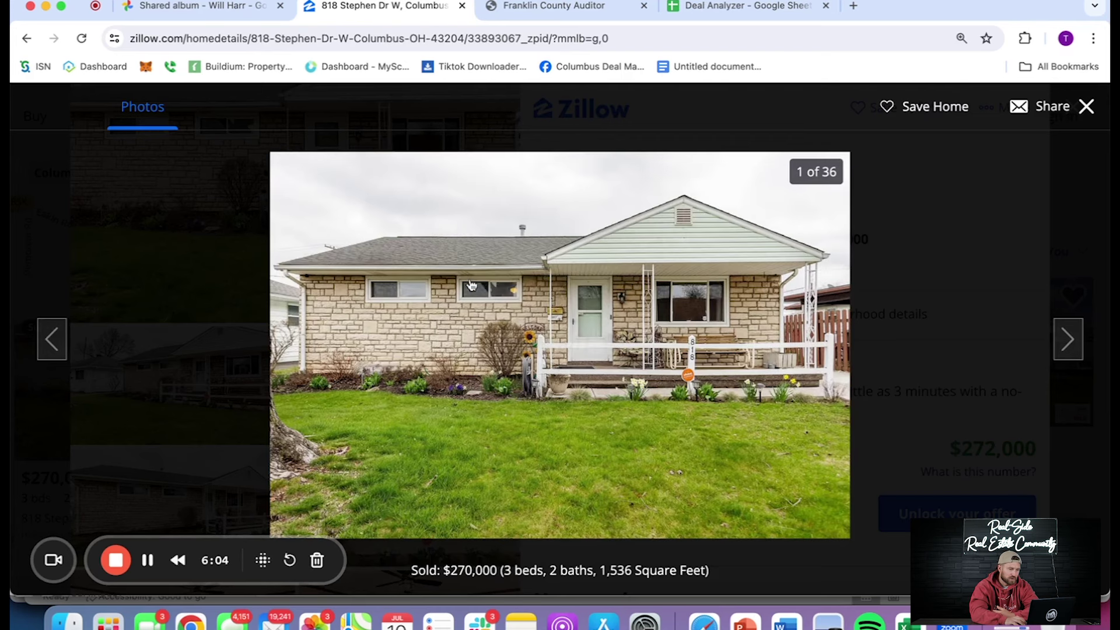
{"action": "key", "text": "Right"}
{"action": "key", "text": "Right"}
{"action": "key", "text": "Right"}
{"action": "key", "text": "Right"}
{"action": "key", "text": "Right"}
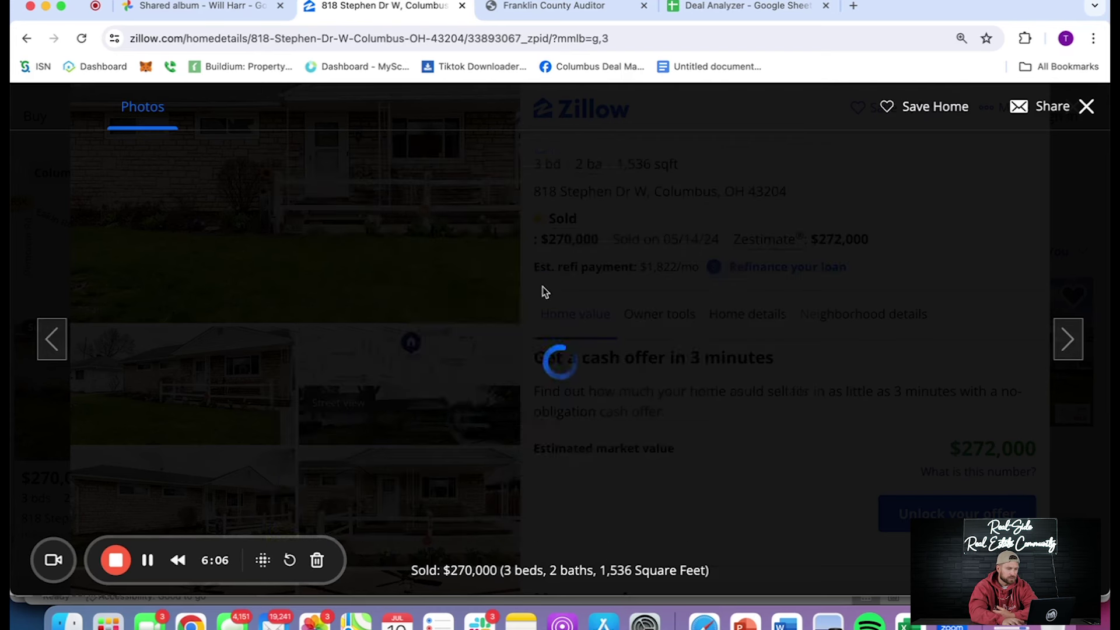
{"action": "key", "text": "Left"}
{"action": "key", "text": "Right"}
{"action": "key", "text": "Right"}
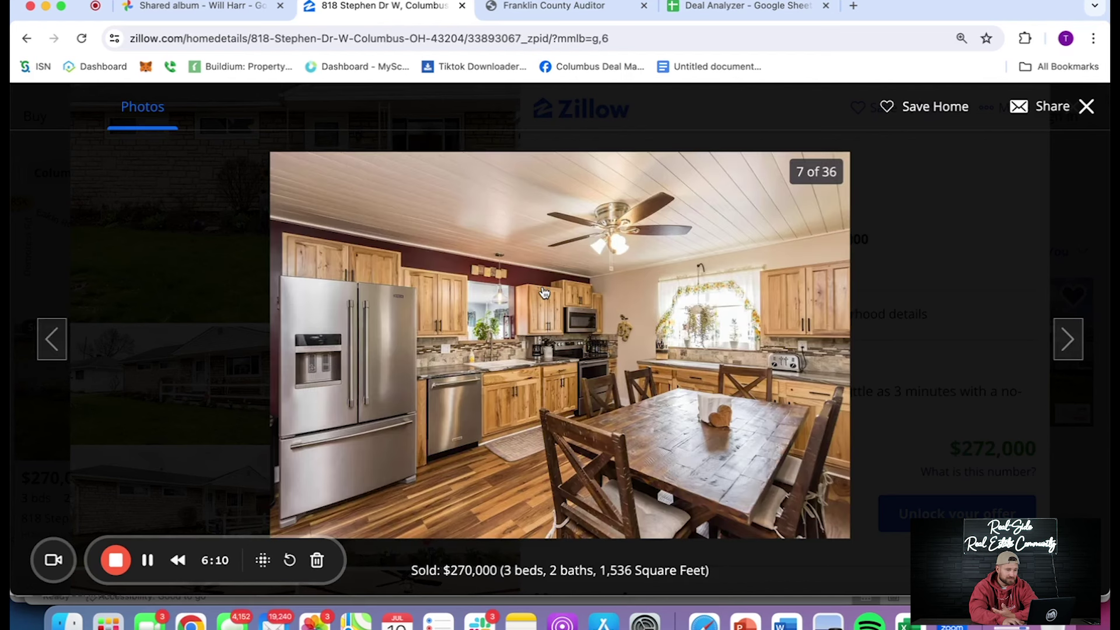
{"action": "key", "text": "Left"}
{"action": "key", "text": "Left"}
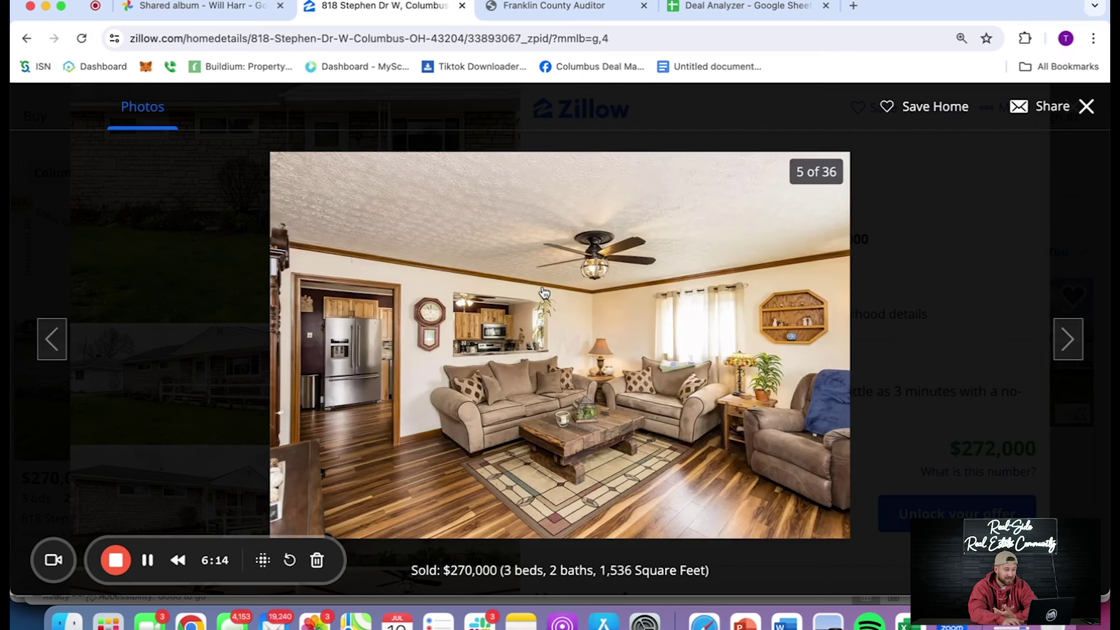
{"action": "key", "text": "Right"}
{"action": "key", "text": "Right"}
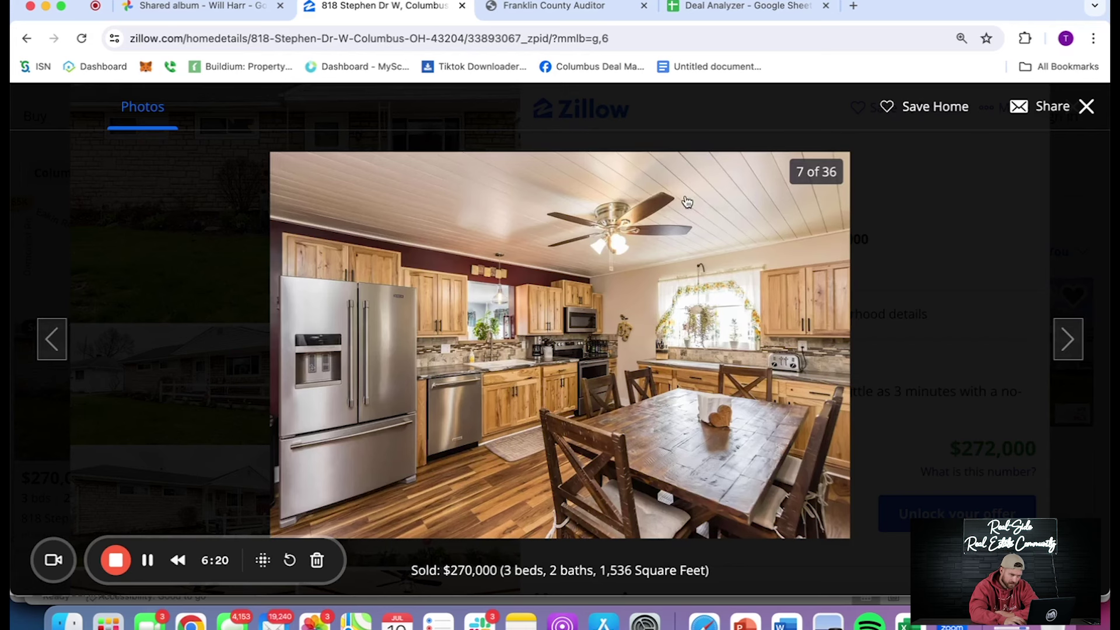
{"action": "key", "text": "Right"}
{"action": "key", "text": "Right"}
{"action": "key", "text": "Right"}
{"action": "key", "text": "Left"}
{"action": "key", "text": "Right"}
{"action": "key", "text": "Right"}
{"action": "key", "text": "Right"}
{"action": "key", "text": "Right"}
{"action": "key", "text": "Left"}
{"action": "key", "text": "Right"}
{"action": "key", "text": "Right"}
{"action": "key", "text": "Right"}
{"action": "key", "text": "Right"}
{"action": "key", "text": "Right"}
{"action": "key", "text": "Right"}
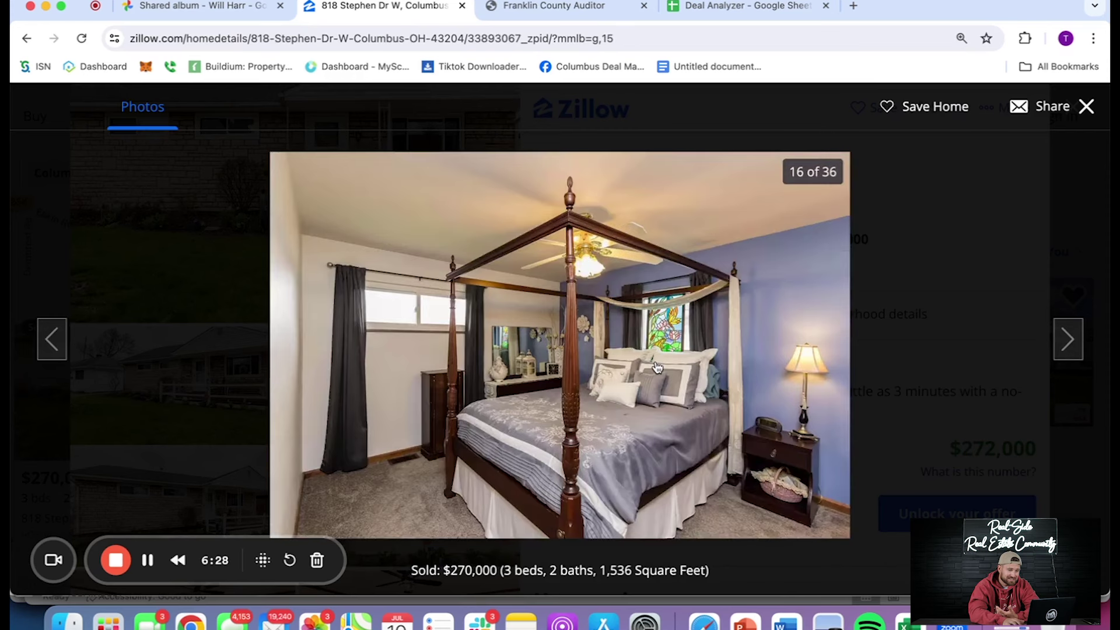
{"action": "key", "text": "Right"}
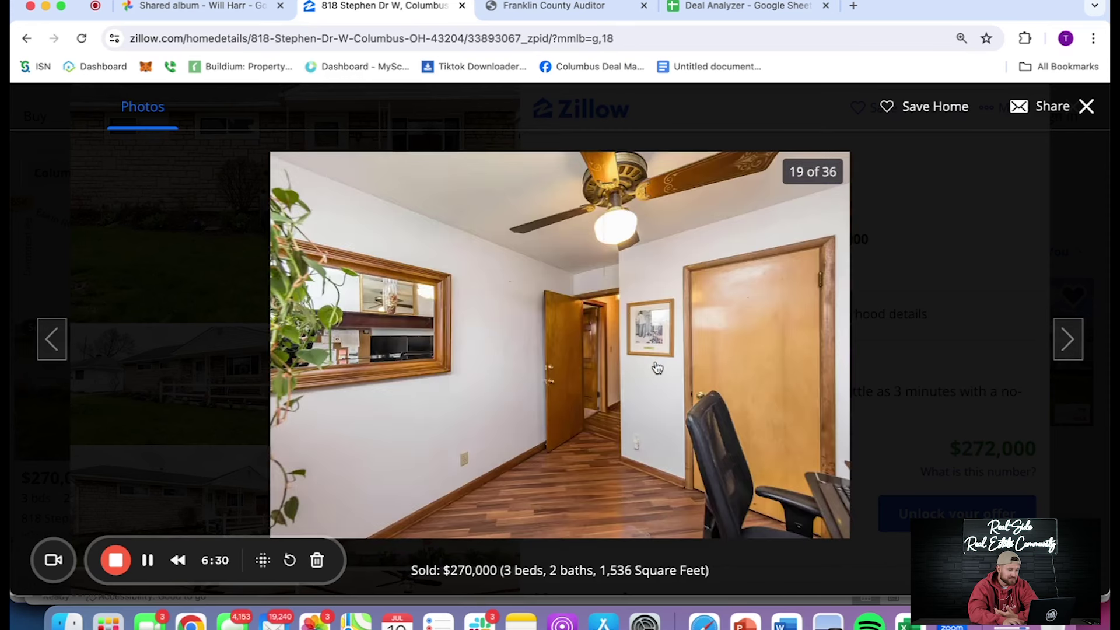
{"action": "key", "text": "Right"}
{"action": "key", "text": "Right"}
{"action": "key", "text": "Right"}
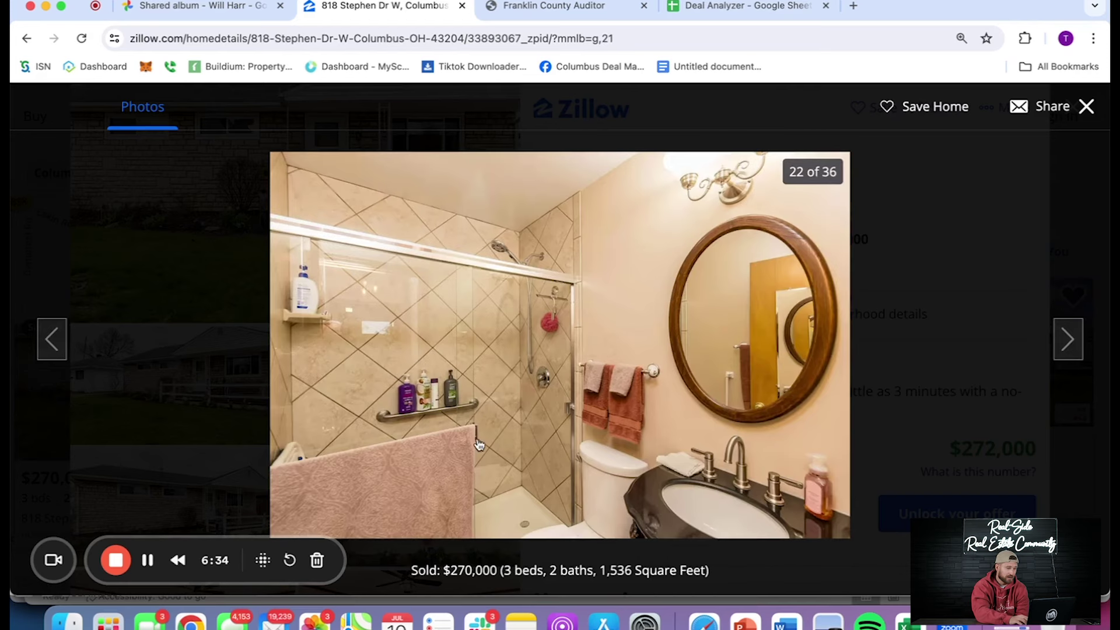
{"action": "key", "text": "Right"}
{"action": "key", "text": "Right"}
{"action": "key", "text": "Right"}
{"action": "key", "text": "Right"}
{"action": "key", "text": "Right"}
{"action": "key", "text": "Right"}
{"action": "key", "text": "Right"}
{"action": "key", "text": "Left"}
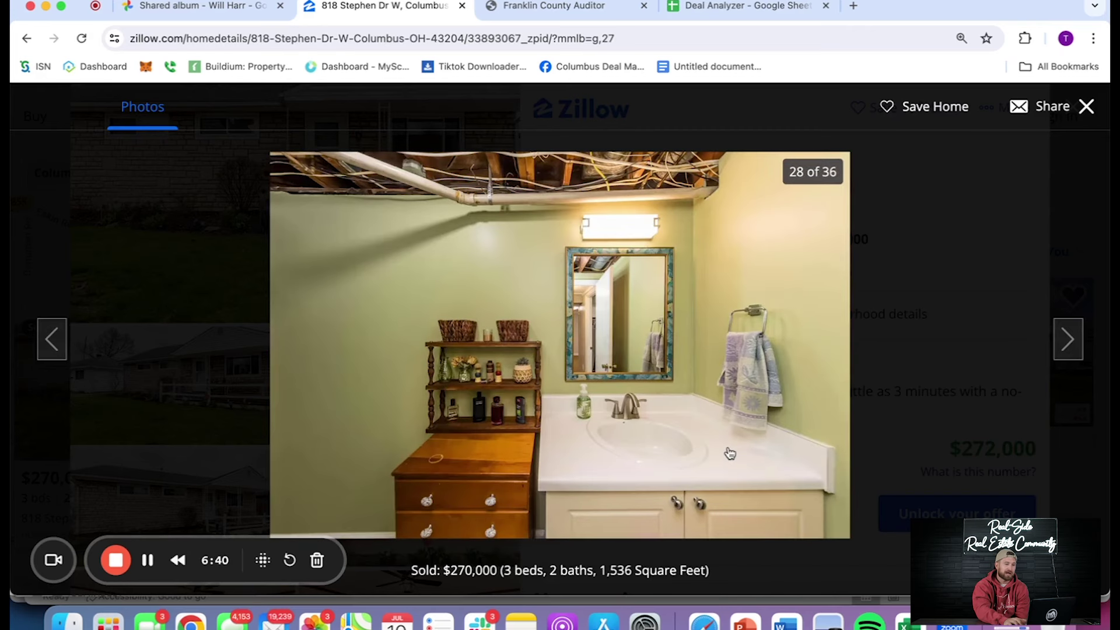
{"action": "key", "text": "Right"}
{"action": "key", "text": "Right"}
{"action": "key", "text": "Right"}
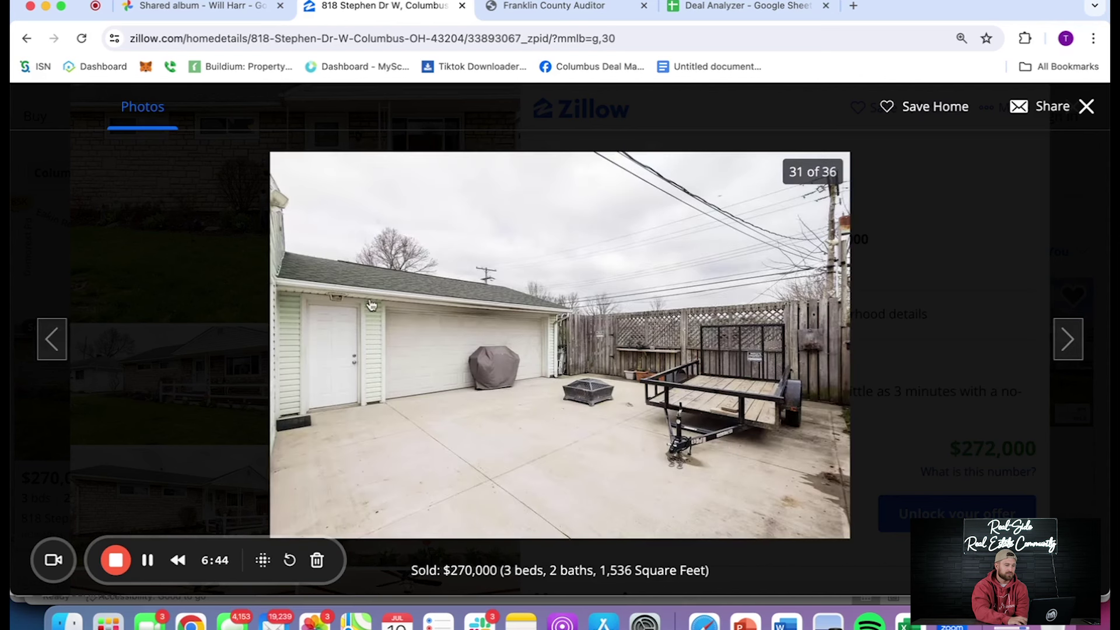
{"action": "key", "text": "Right"}
{"action": "key", "text": "Right"}
{"action": "key", "text": "Right"}
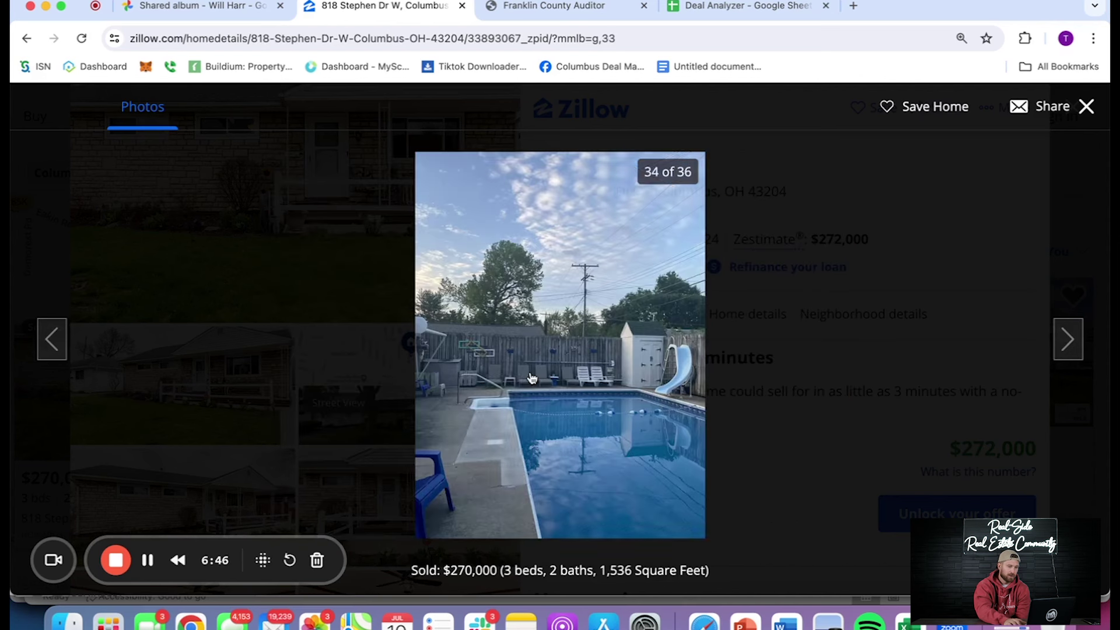
{"action": "key", "text": "Right"}
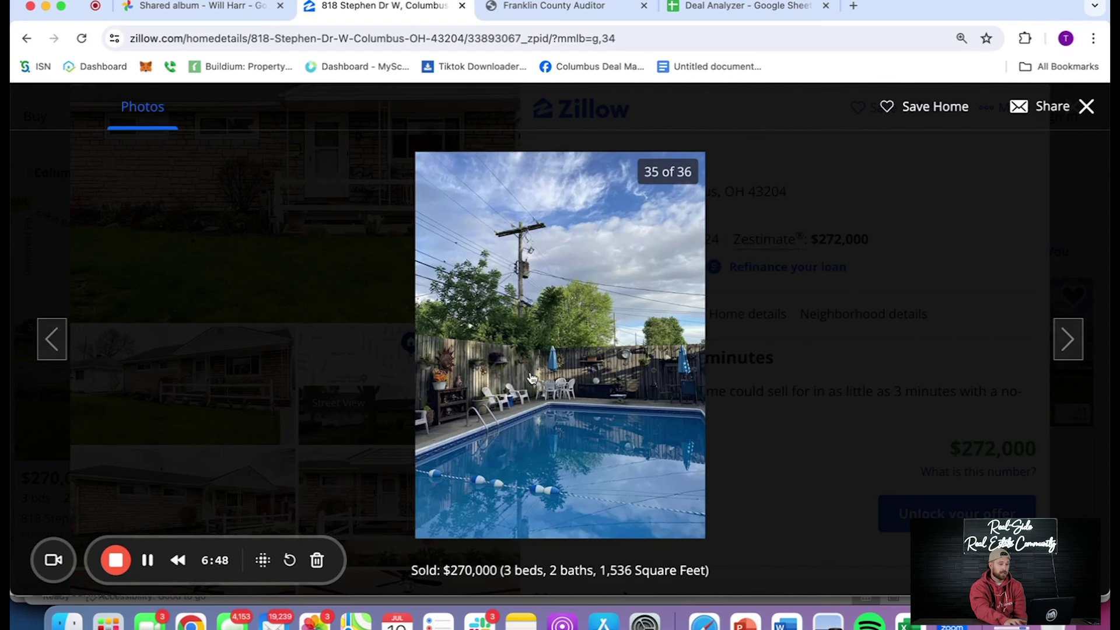
{"action": "key", "text": "Right"}
{"action": "key", "text": "Escape"}
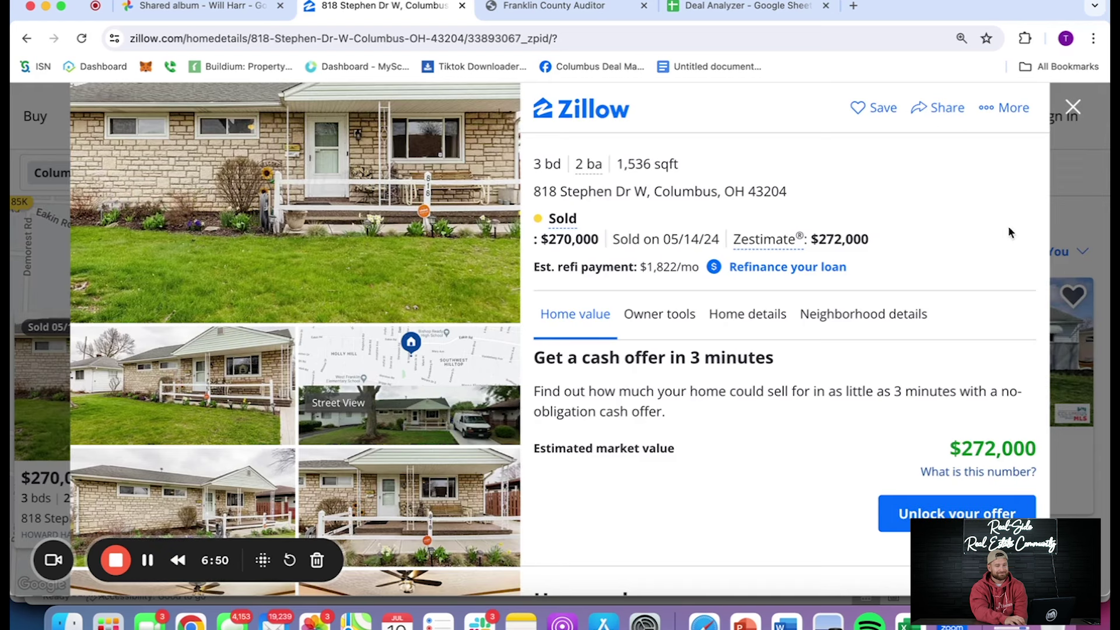
{"action": "left_click", "coordinate": [1078, 177]}
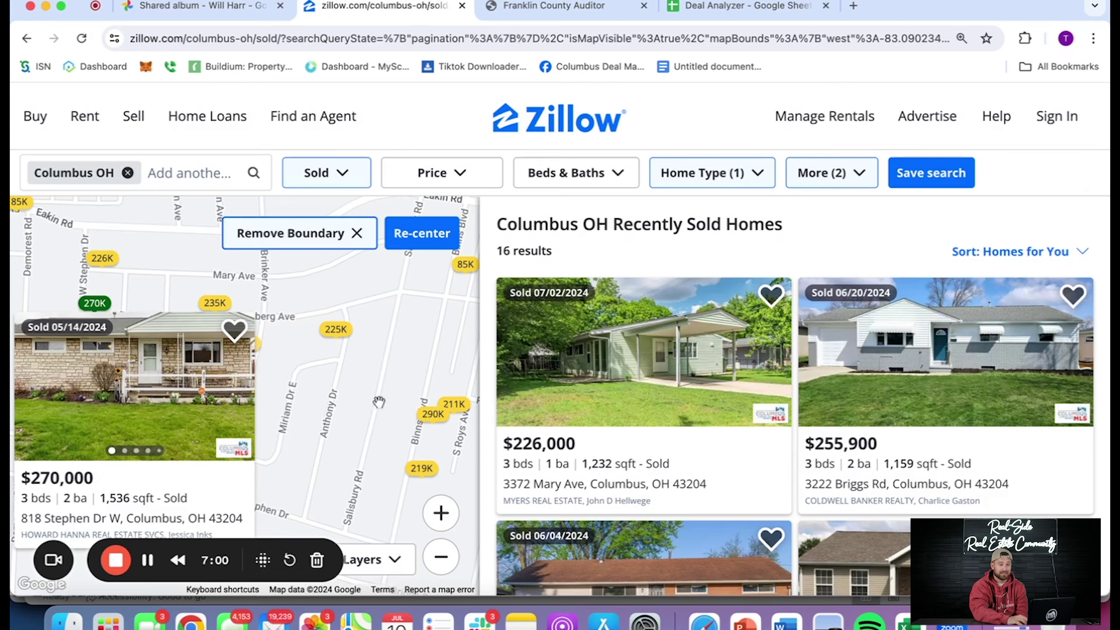
{"action": "mouse_move", "coordinate": [432, 414]}
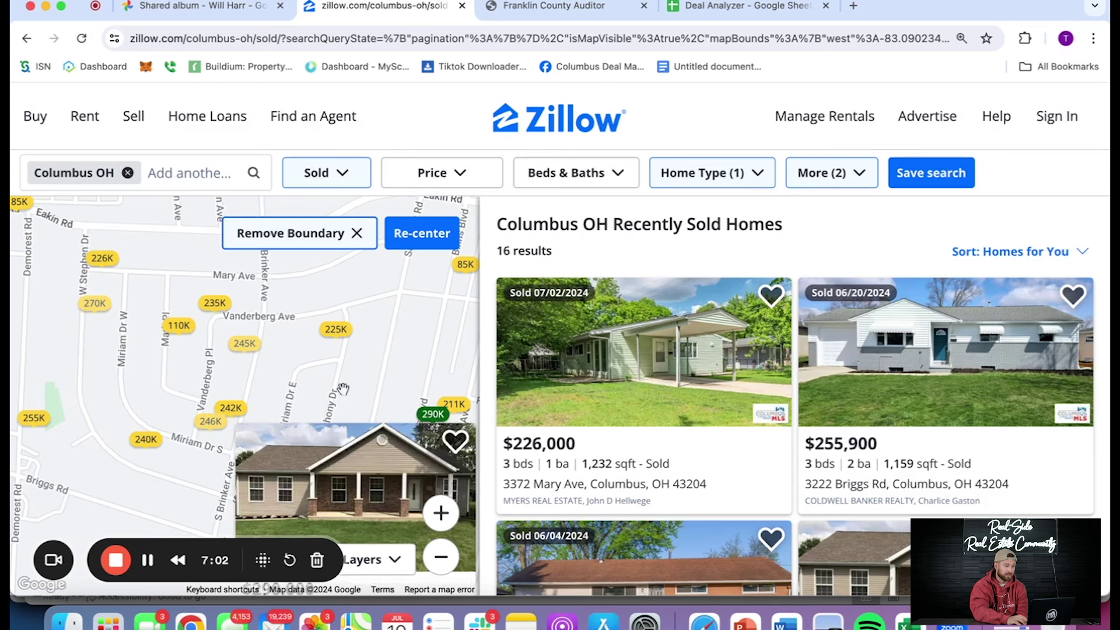
{"action": "left_click", "coordinate": [340, 453]}
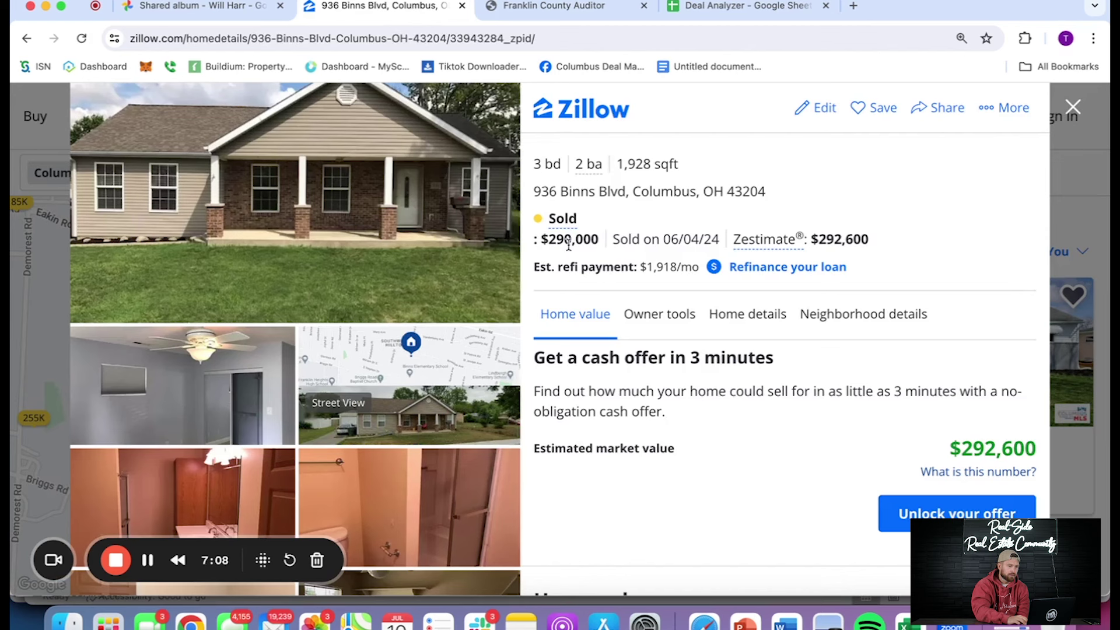
{"action": "scroll", "coordinate": [726, 470], "scroll_direction": "down", "scroll_amount": 2}
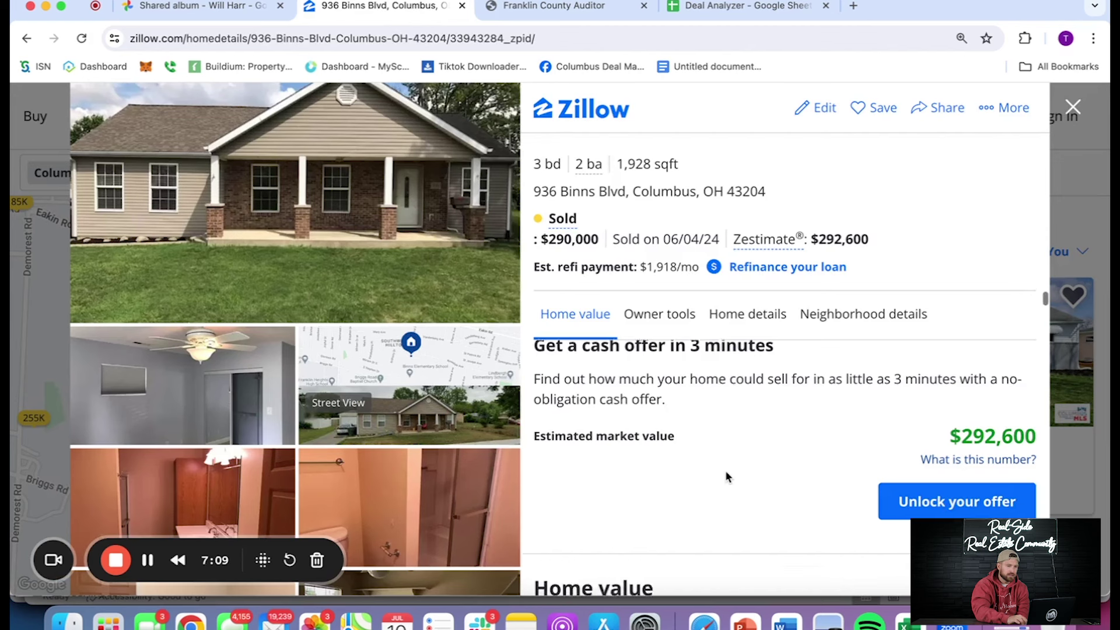
{"action": "left_click", "coordinate": [776, 333]}
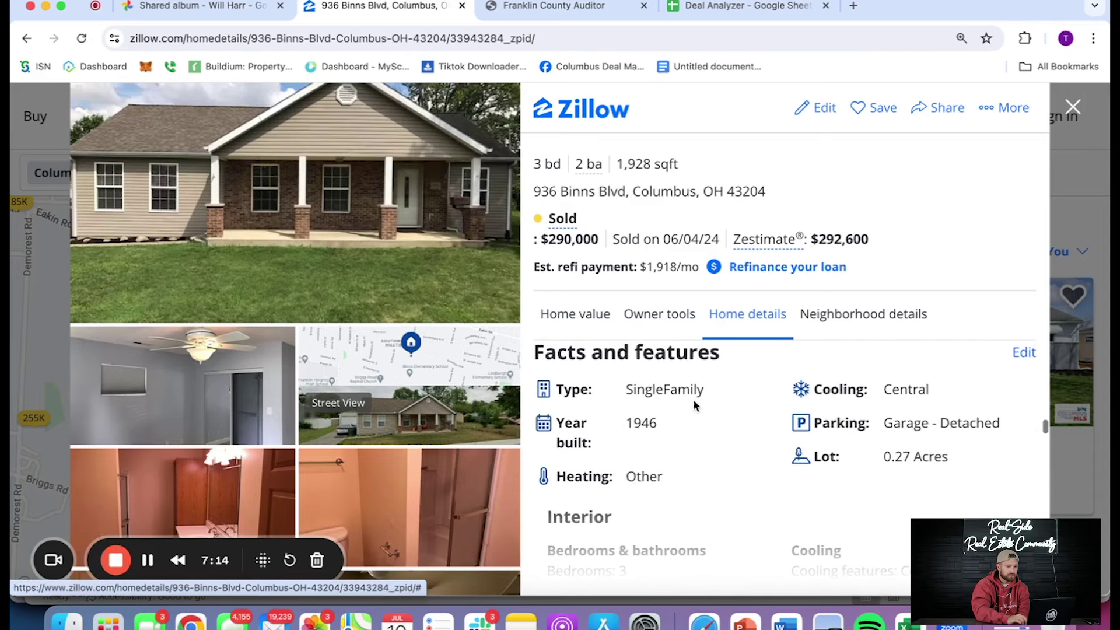
{"action": "scroll", "coordinate": [624, 419], "scroll_direction": "up", "scroll_amount": 10}
{"action": "left_click", "coordinate": [321, 226]}
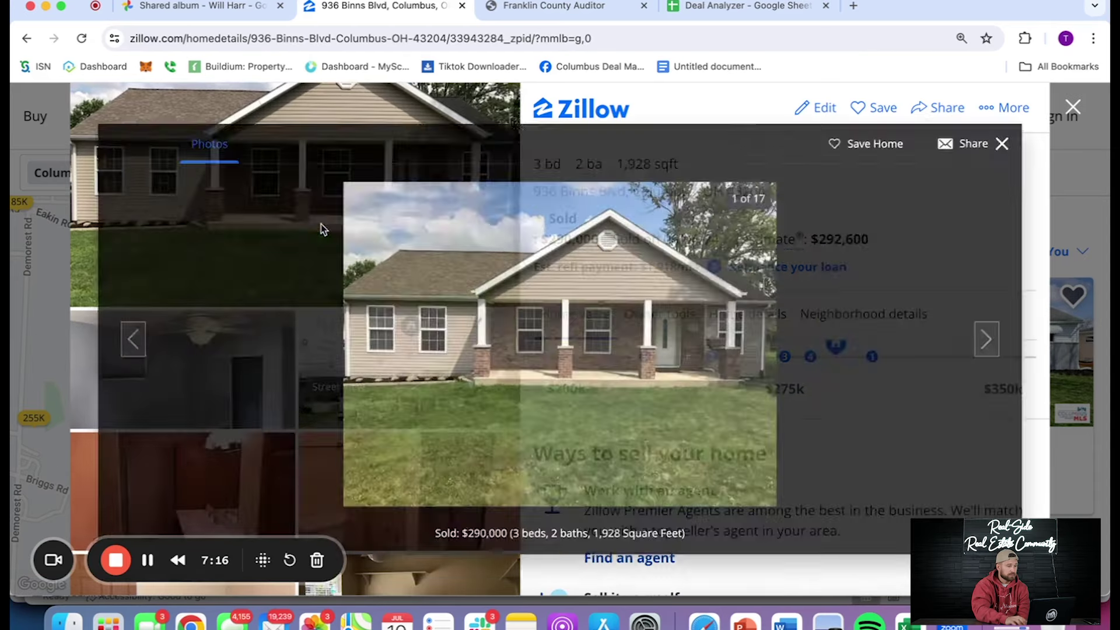
{"action": "key", "text": "Right"}
{"action": "key", "text": "Right"}
{"action": "key", "text": "Right"}
{"action": "key", "text": "Right"}
{"action": "key", "text": "Right"}
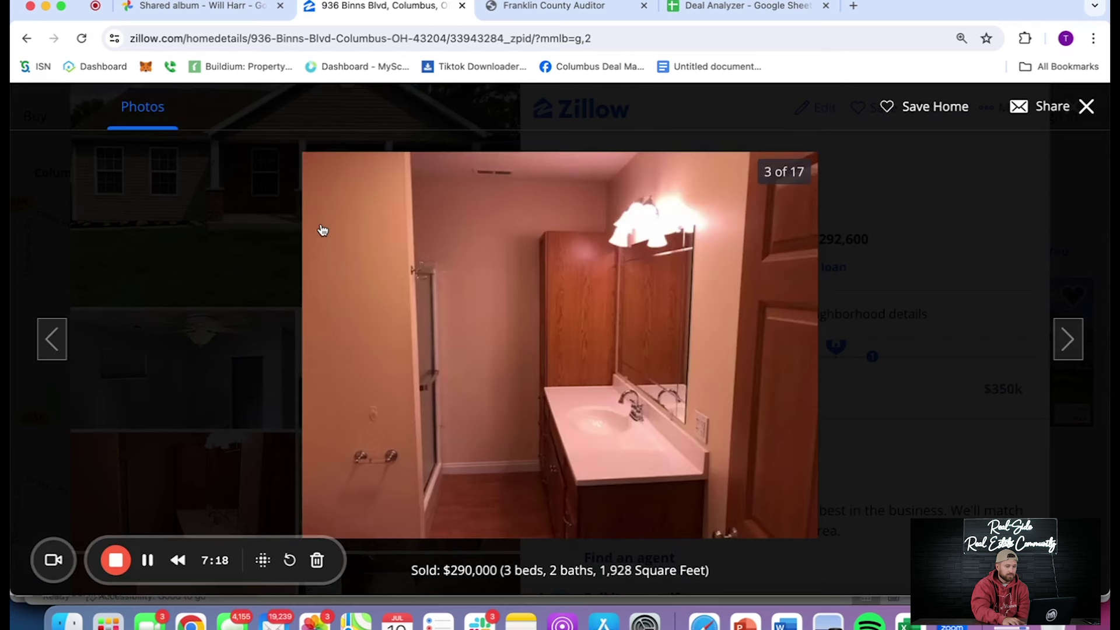
{"action": "key", "text": "Right"}
{"action": "key", "text": "Right"}
{"action": "key", "text": "Right"}
{"action": "key", "text": "Right"}
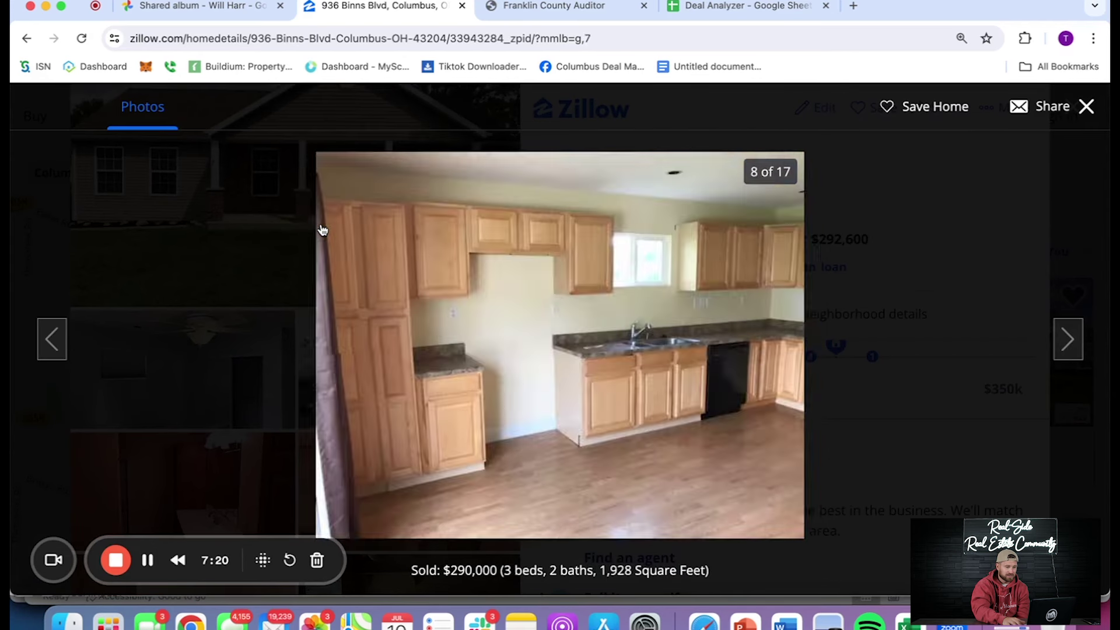
{"action": "key", "text": "Left"}
{"action": "key", "text": "Left"}
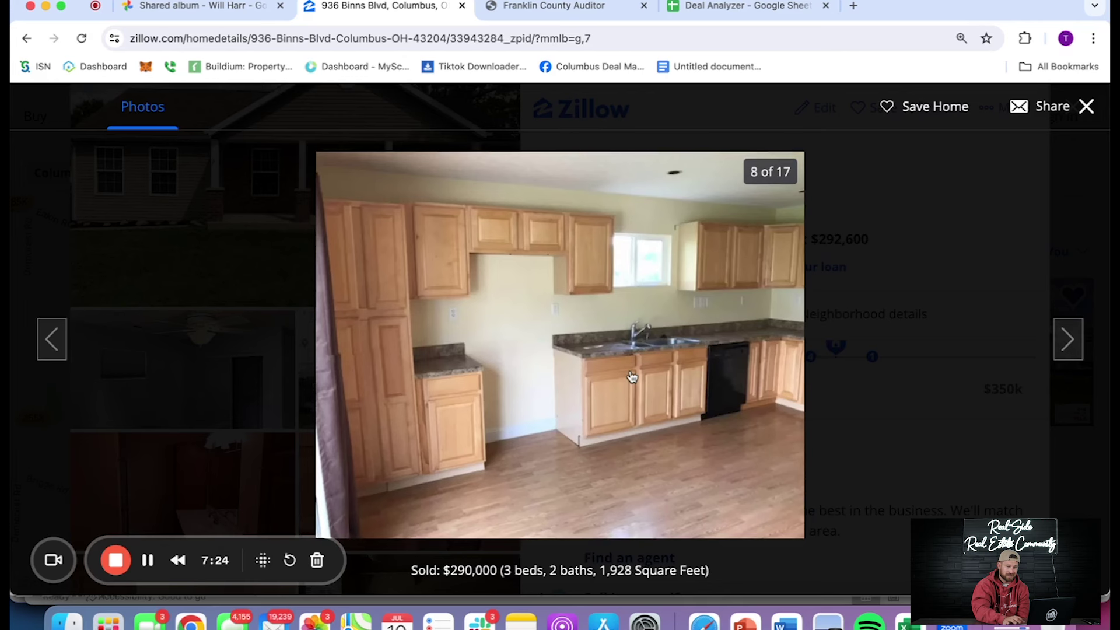
{"action": "key", "text": "Right"}
{"action": "key", "text": "Right"}
{"action": "key", "text": "Right"}
{"action": "key", "text": "Right"}
{"action": "key", "text": "Right"}
{"action": "key", "text": "Right"}
{"action": "key", "text": "Left"}
{"action": "key", "text": "Right"}
{"action": "key", "text": "Right"}
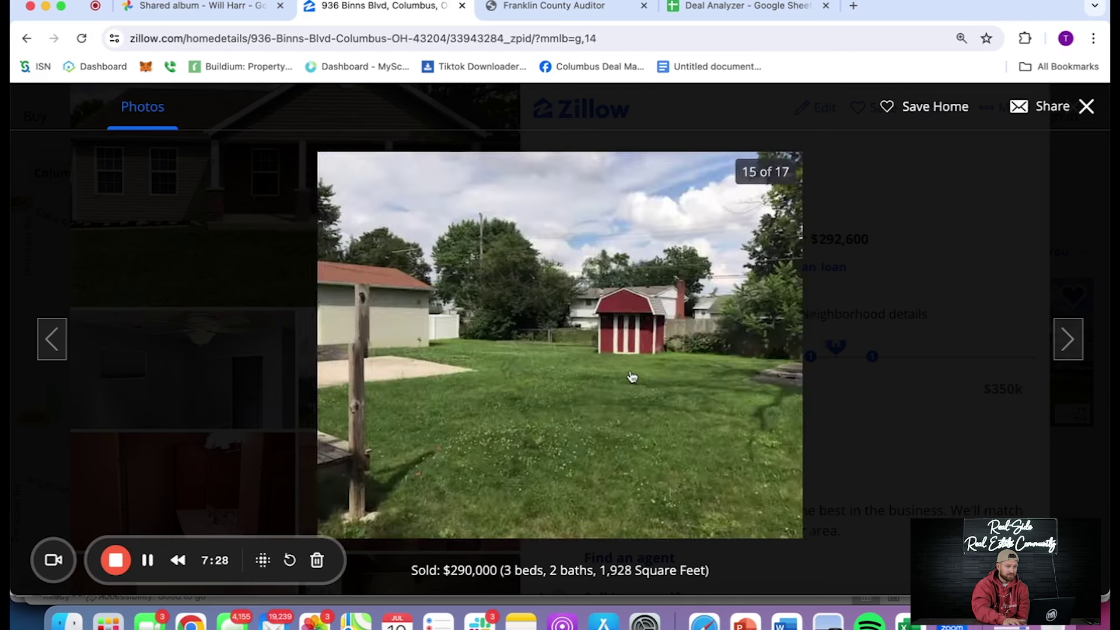
{"action": "key", "text": "Right"}
{"action": "key", "text": "Right"}
{"action": "key", "text": "Right"}
{"action": "key", "text": "Left"}
{"action": "key", "text": "Left"}
{"action": "key", "text": "Right"}
{"action": "key", "text": "Right"}
{"action": "key", "text": "Right"}
{"action": "key", "text": "Right"}
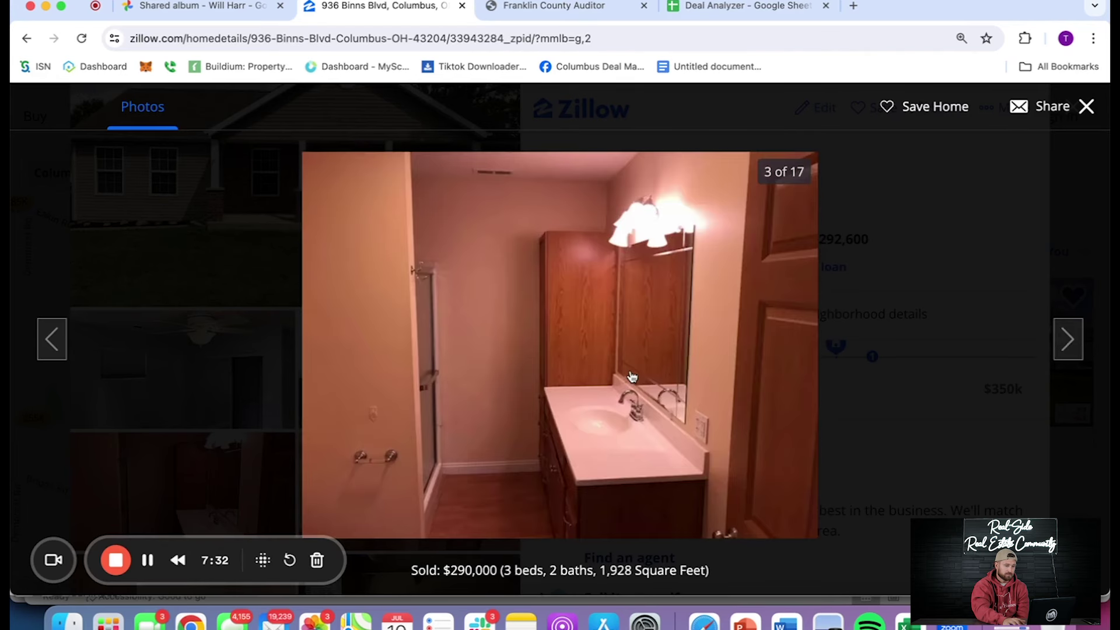
{"action": "key", "text": "Escape"}
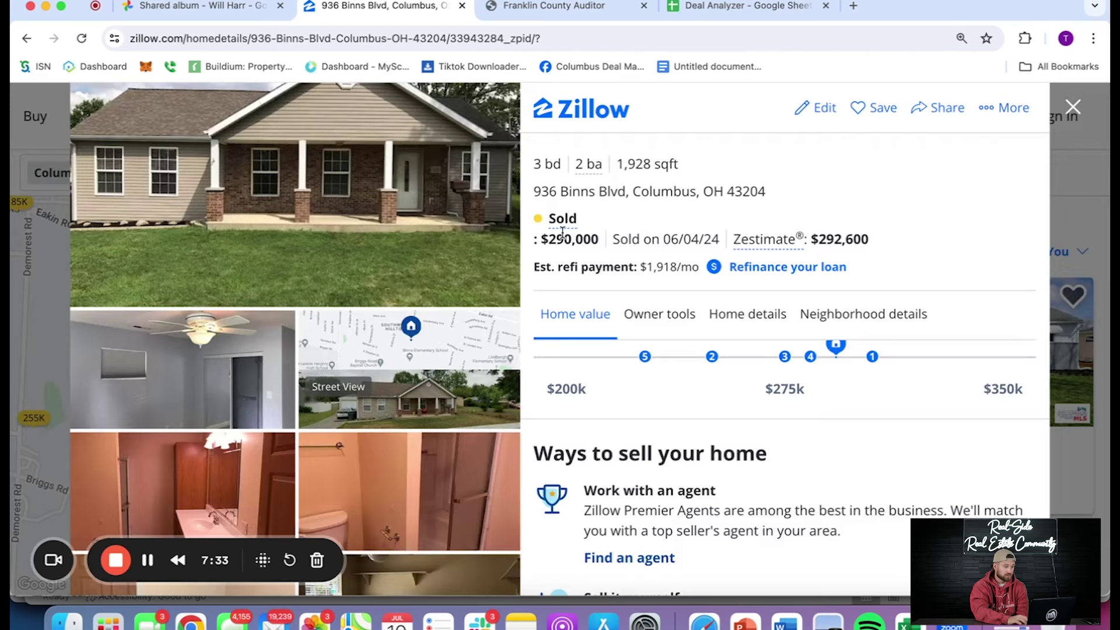
{"action": "left_click", "coordinate": [22, 299]}
{"action": "mouse_move", "coordinate": [245, 344]}
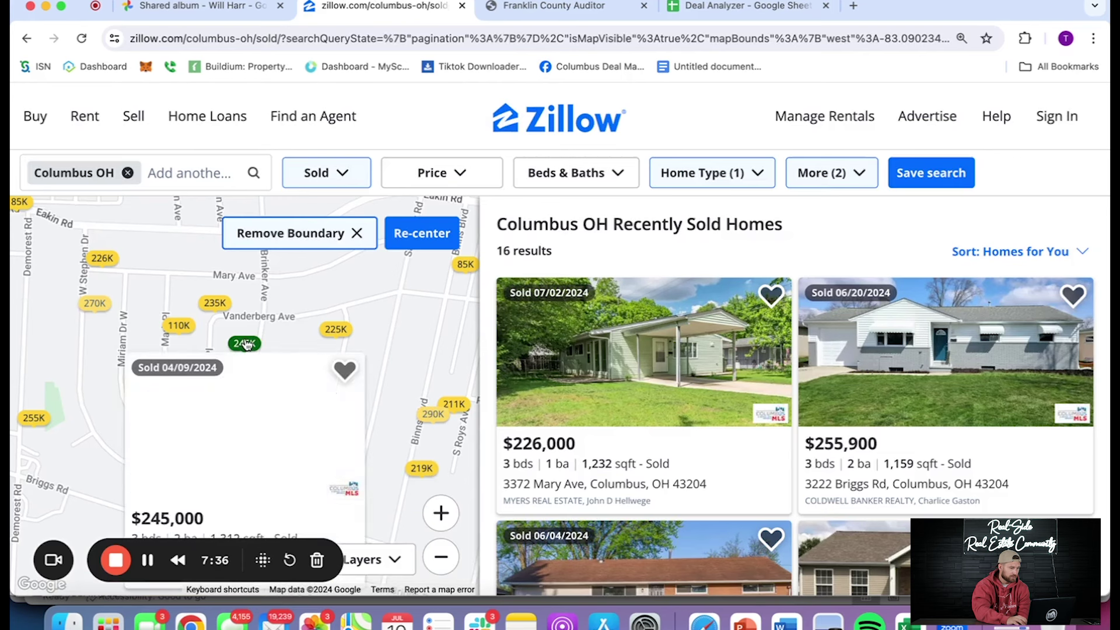
{"action": "left_click", "coordinate": [238, 415]}
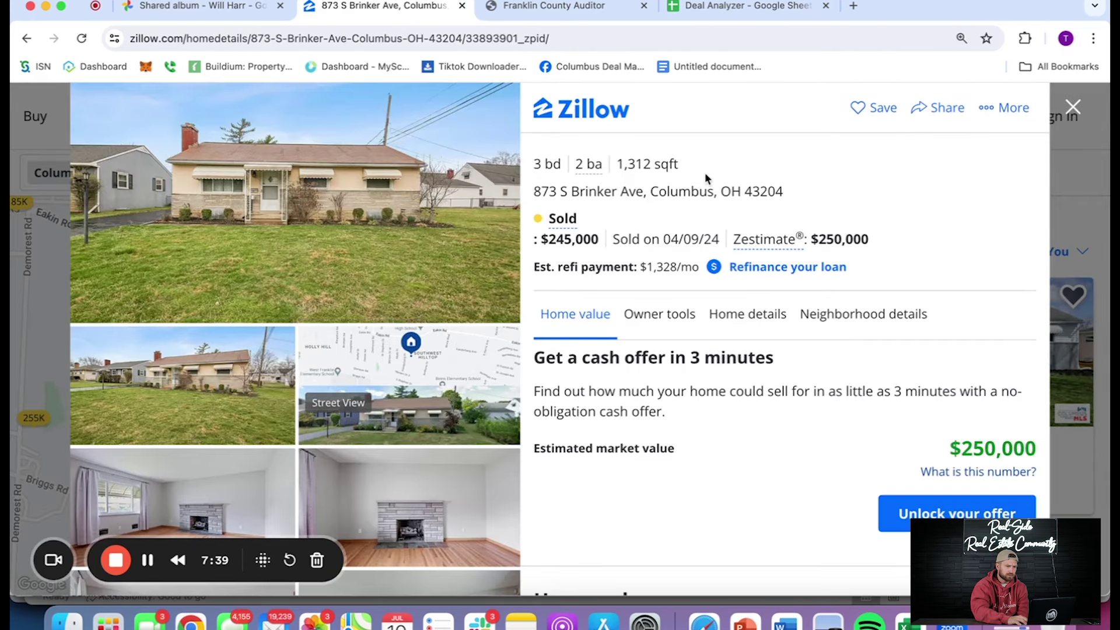
{"action": "left_click", "coordinate": [338, 290]}
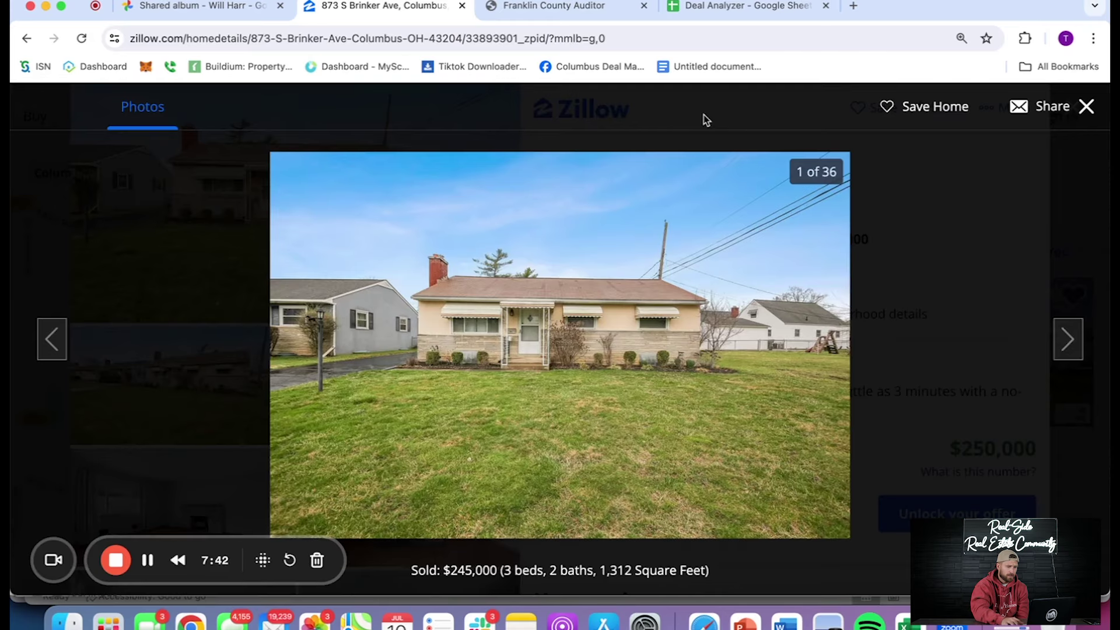
{"action": "left_click", "coordinate": [589, 349]}
{"action": "left_click", "coordinate": [590, 349]}
{"action": "left_click", "coordinate": [591, 351]}
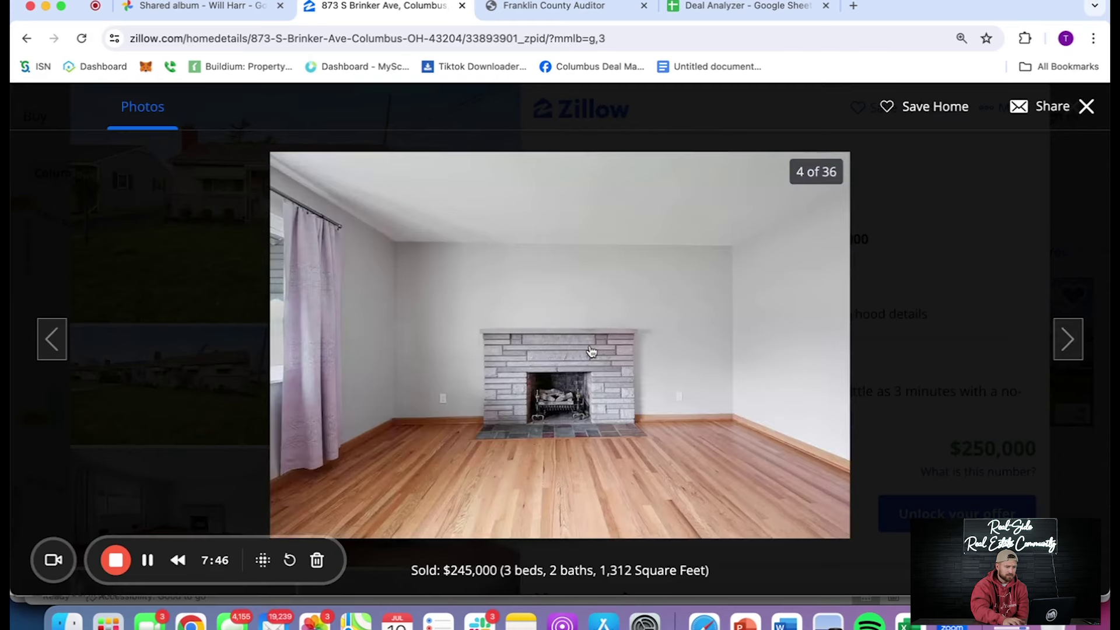
{"action": "left_click", "coordinate": [591, 350]}
{"action": "left_click", "coordinate": [591, 350]}
{"action": "left_click", "coordinate": [591, 350]}
{"action": "left_click", "coordinate": [591, 350]}
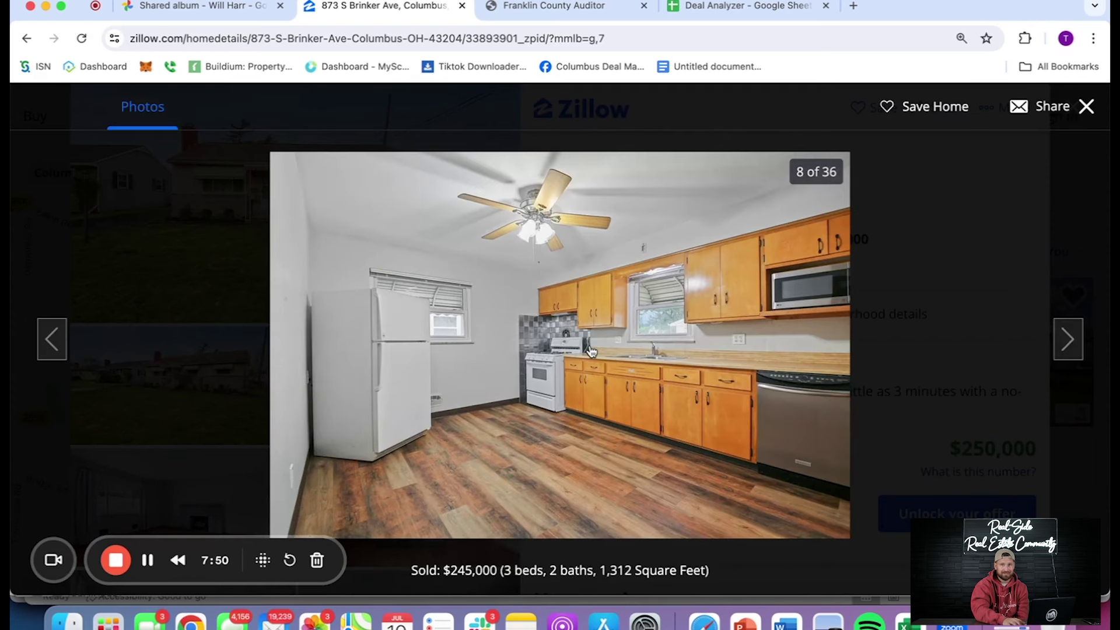
{"action": "left_click", "coordinate": [590, 348]}
{"action": "left_click", "coordinate": [443, 393]}
{"action": "left_click", "coordinate": [215, 407]}
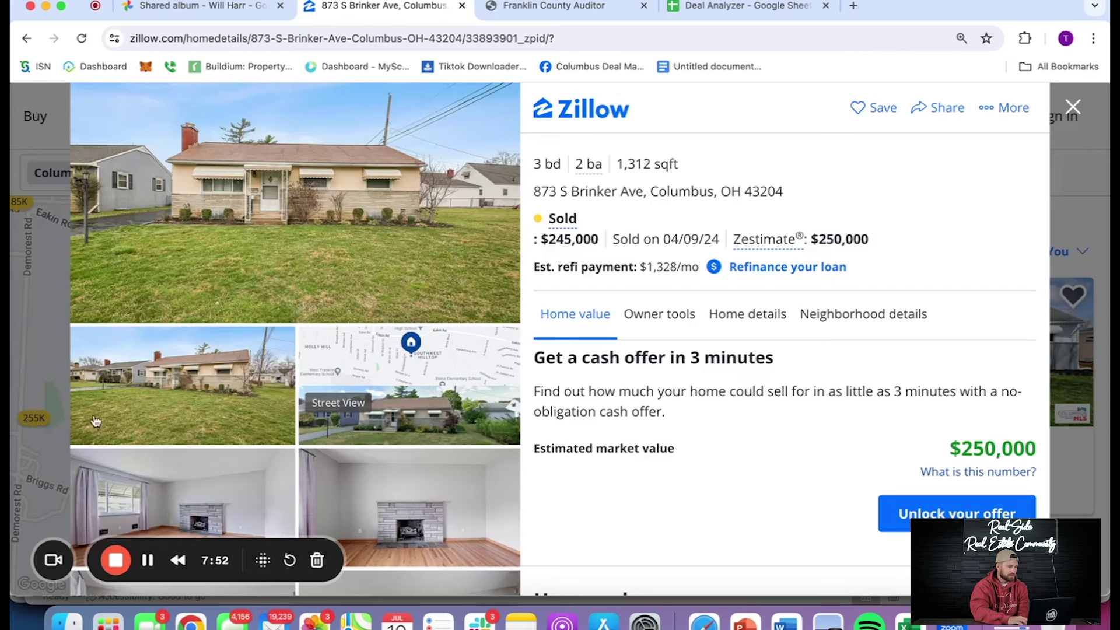
{"action": "left_click", "coordinate": [32, 362]}
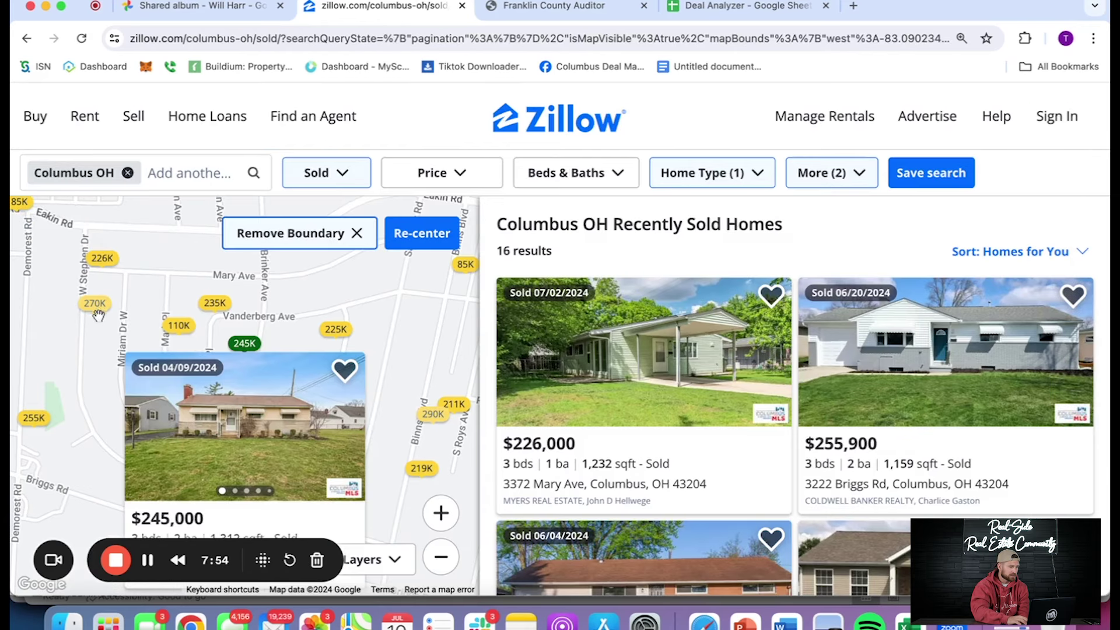
{"action": "mouse_move", "coordinate": [157, 441]}
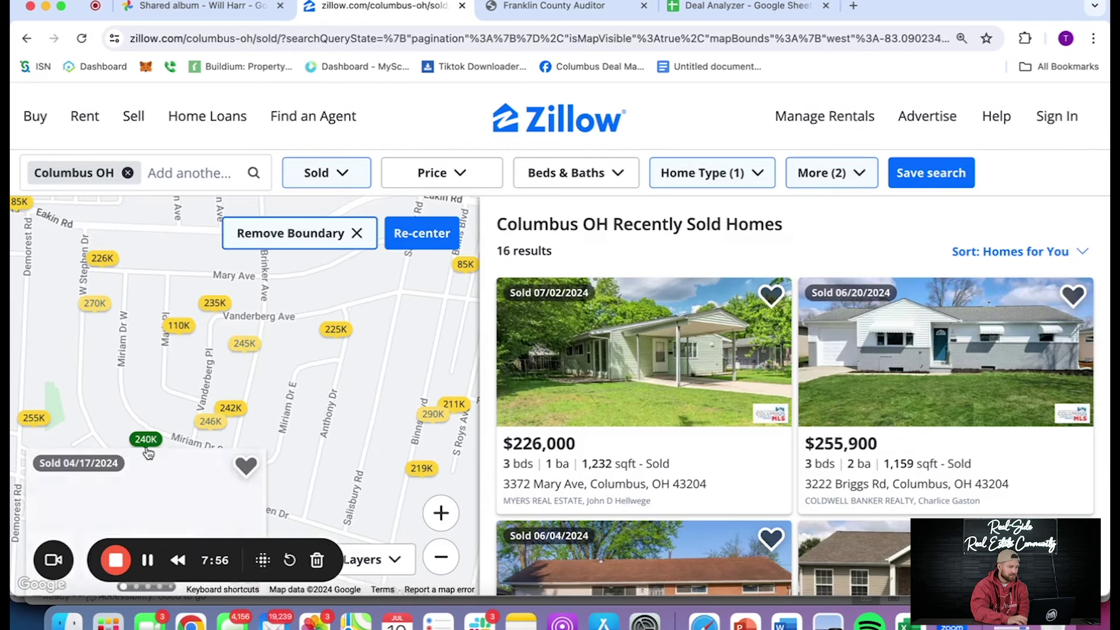
{"action": "left_click", "coordinate": [151, 471]}
{"action": "scroll", "coordinate": [331, 313], "scroll_direction": "down", "scroll_amount": 6}
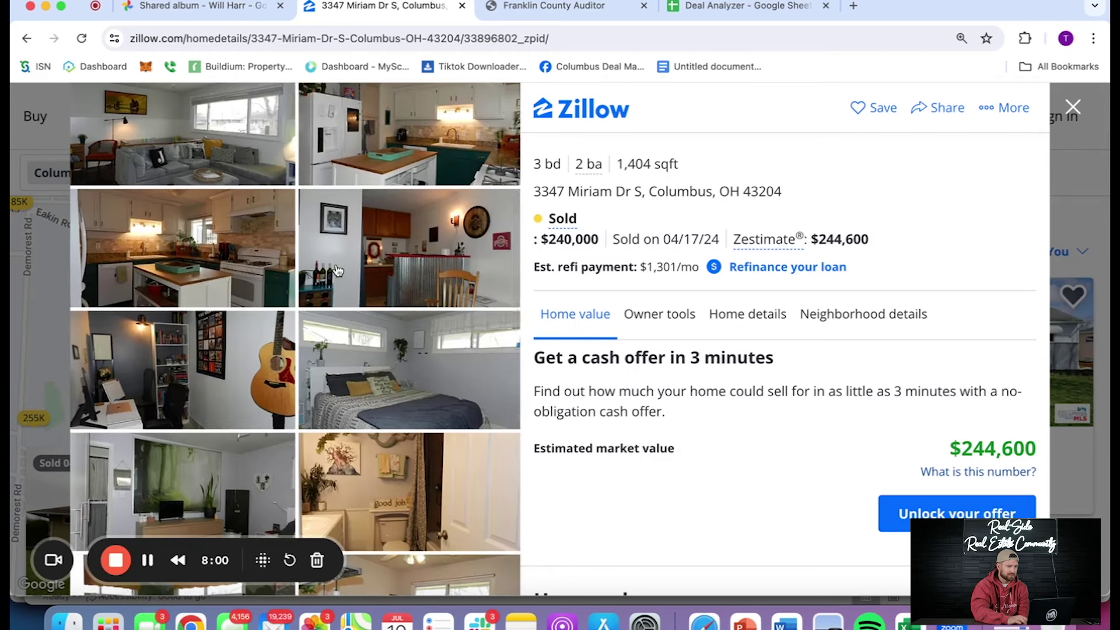
{"action": "scroll", "coordinate": [336, 313], "scroll_direction": "up", "scroll_amount": 6}
{"action": "scroll", "coordinate": [363, 313], "scroll_direction": "down", "scroll_amount": 10}
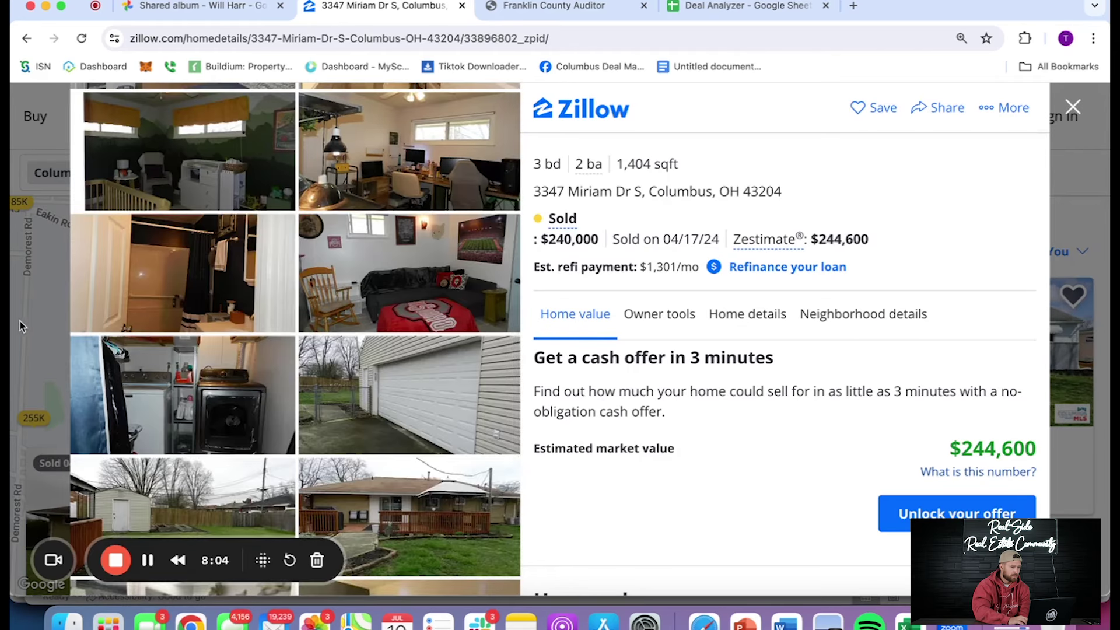
{"action": "key", "text": "Escape"}
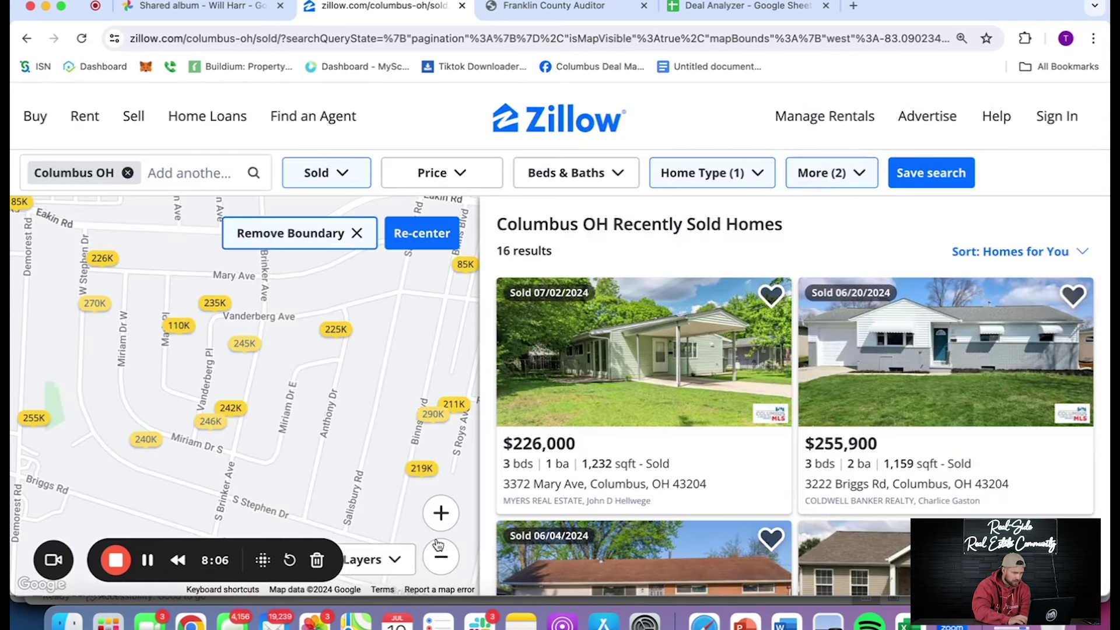
{"action": "left_click", "coordinate": [441, 556]}
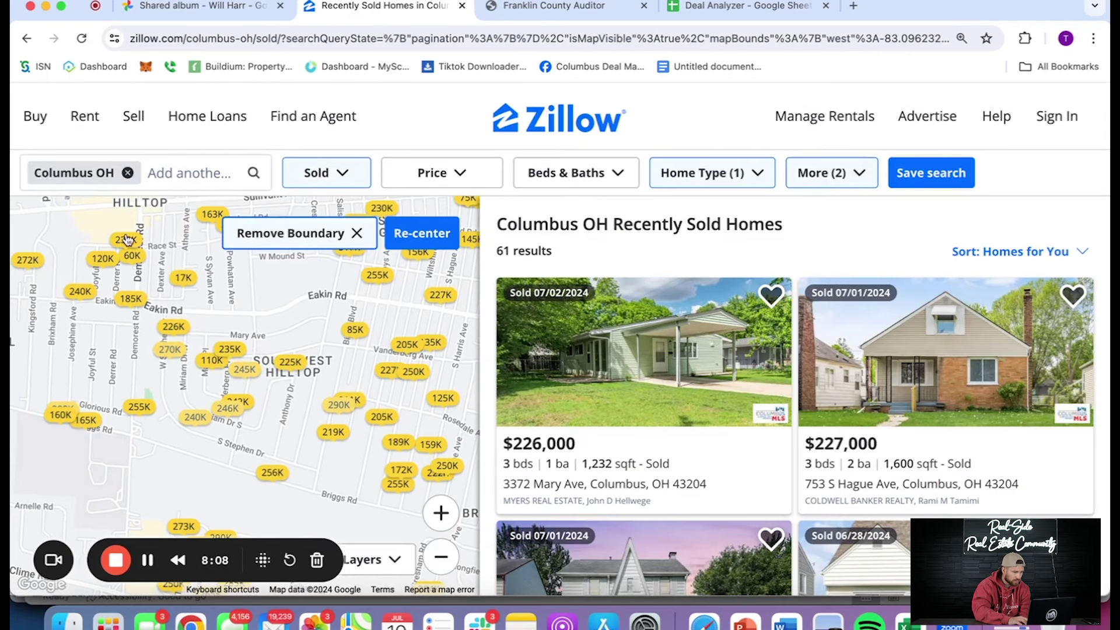
{"action": "mouse_move", "coordinate": [271, 472]}
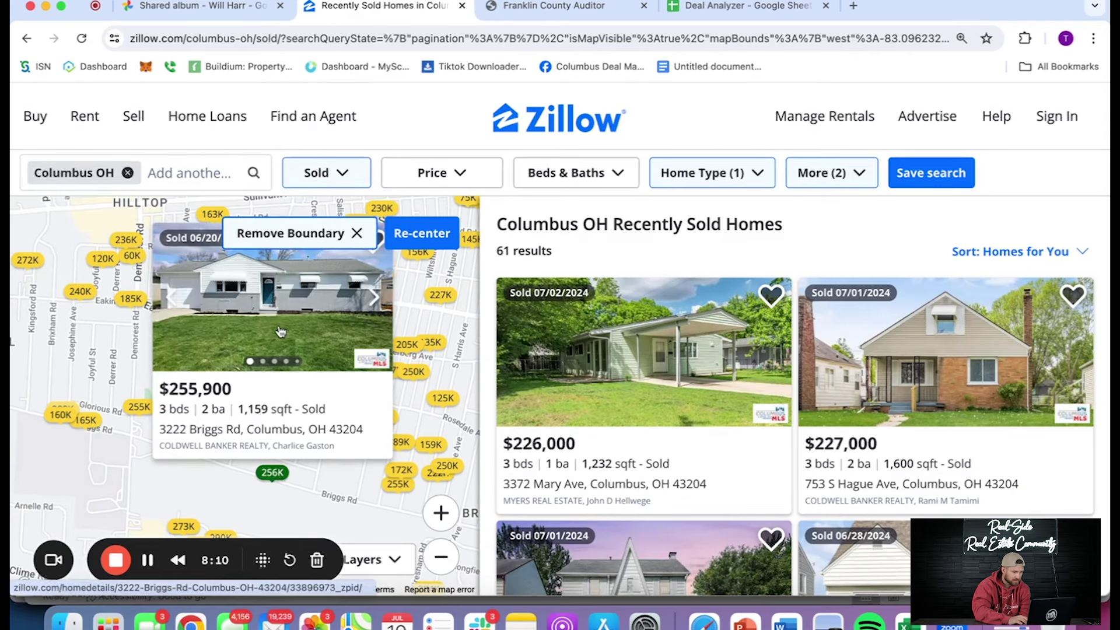
{"action": "left_click", "coordinate": [308, 229]}
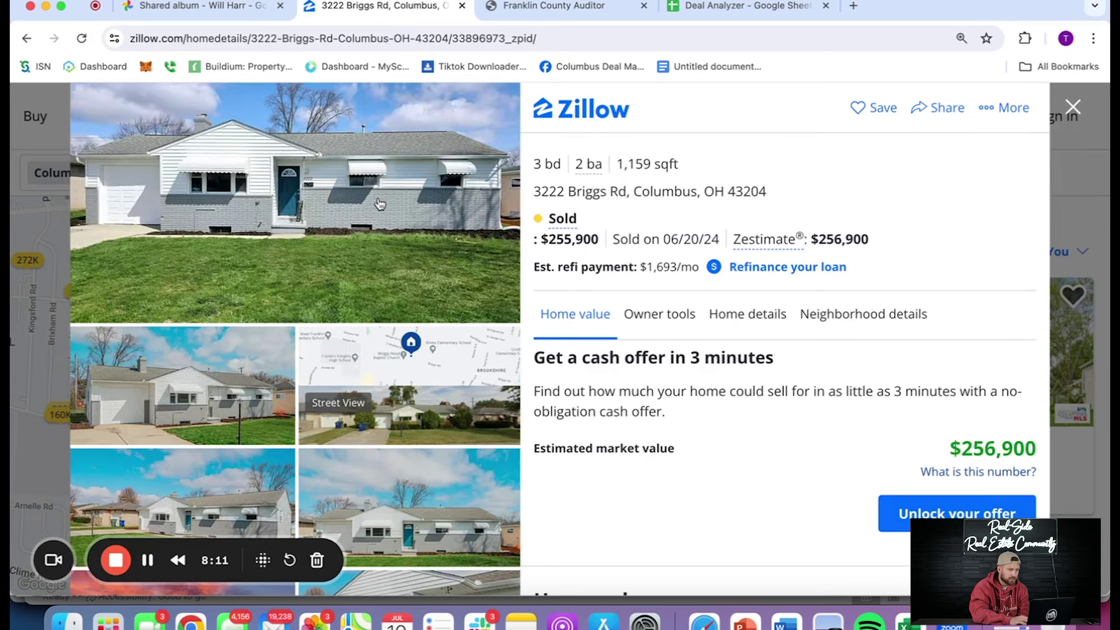
{"action": "left_click", "coordinate": [306, 230]}
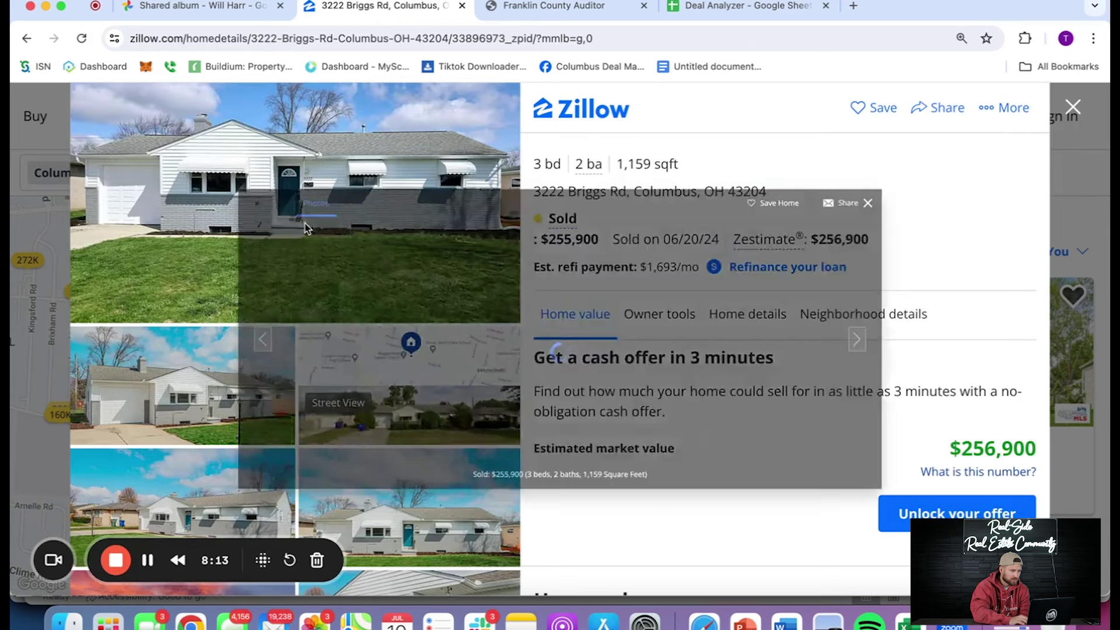
{"action": "key", "text": "Right"}
{"action": "key", "text": "Right"}
{"action": "key", "text": "Right"}
{"action": "key", "text": "Right"}
{"action": "key", "text": "Right"}
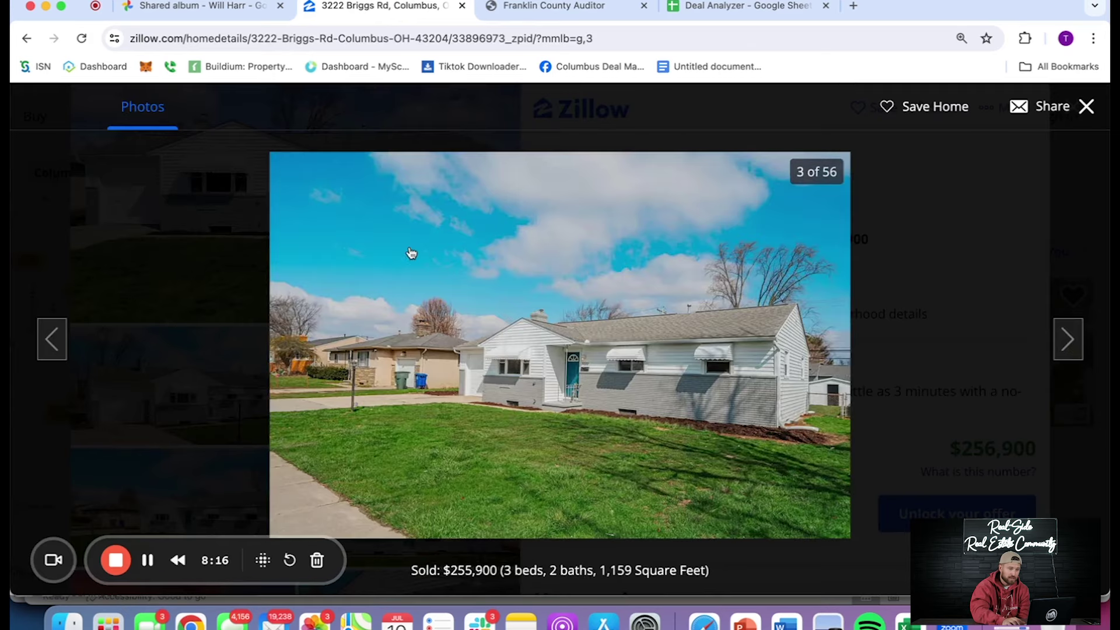
{"action": "key", "text": "Right"}
{"action": "key", "text": "Right"}
{"action": "key", "text": "Right"}
{"action": "key", "text": "Right"}
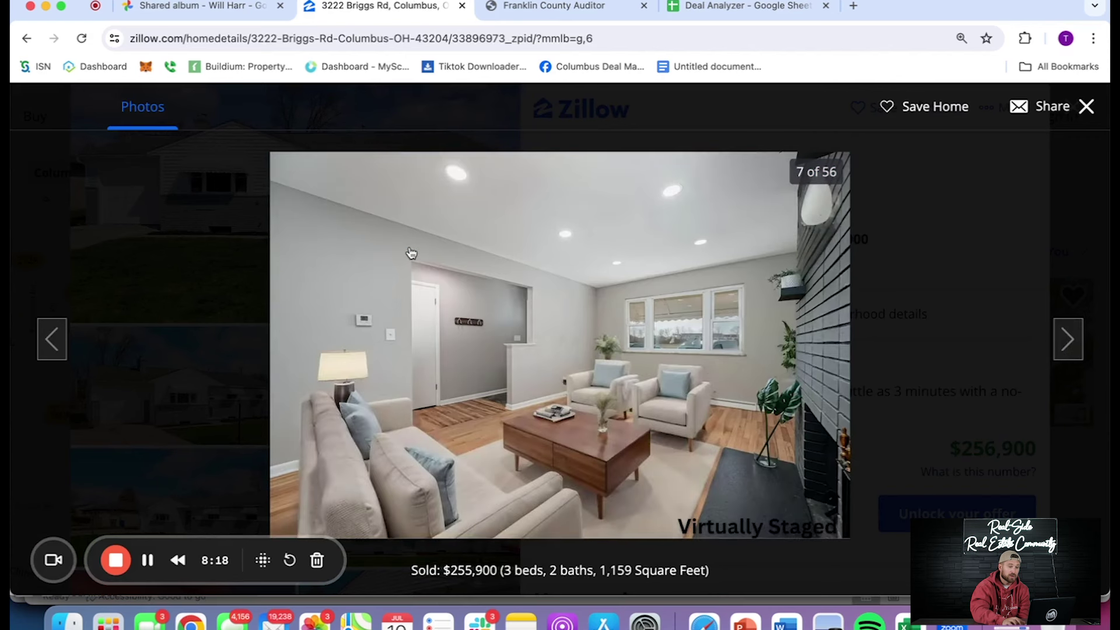
{"action": "key", "text": "Right"}
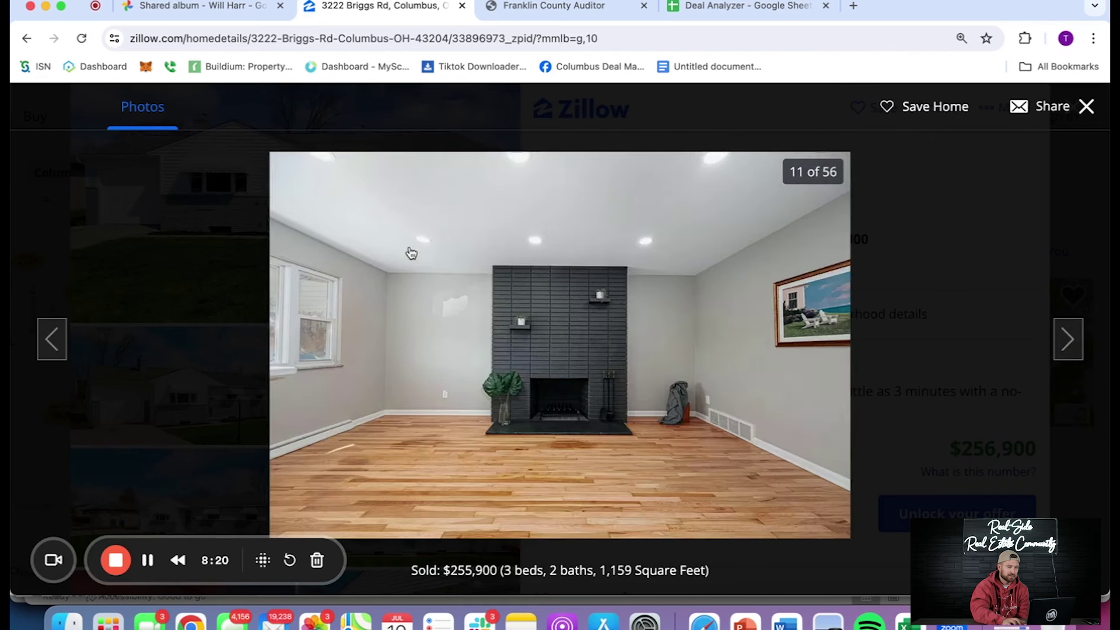
{"action": "key", "text": "Left"}
{"action": "key", "text": "Left"}
{"action": "key", "text": "Left"}
{"action": "key", "text": "Left"}
{"action": "key", "text": "Right"}
{"action": "key", "text": "Right"}
{"action": "key", "text": "Right"}
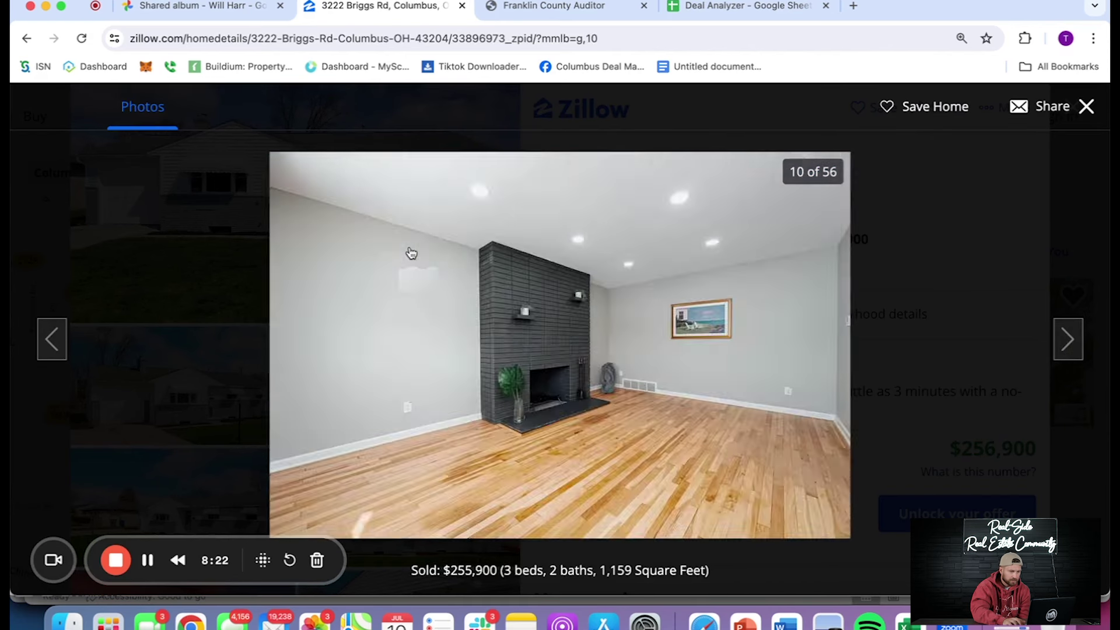
{"action": "key", "text": "Right"}
{"action": "key", "text": "Right"}
{"action": "key", "text": "Right"}
{"action": "key", "text": "Right"}
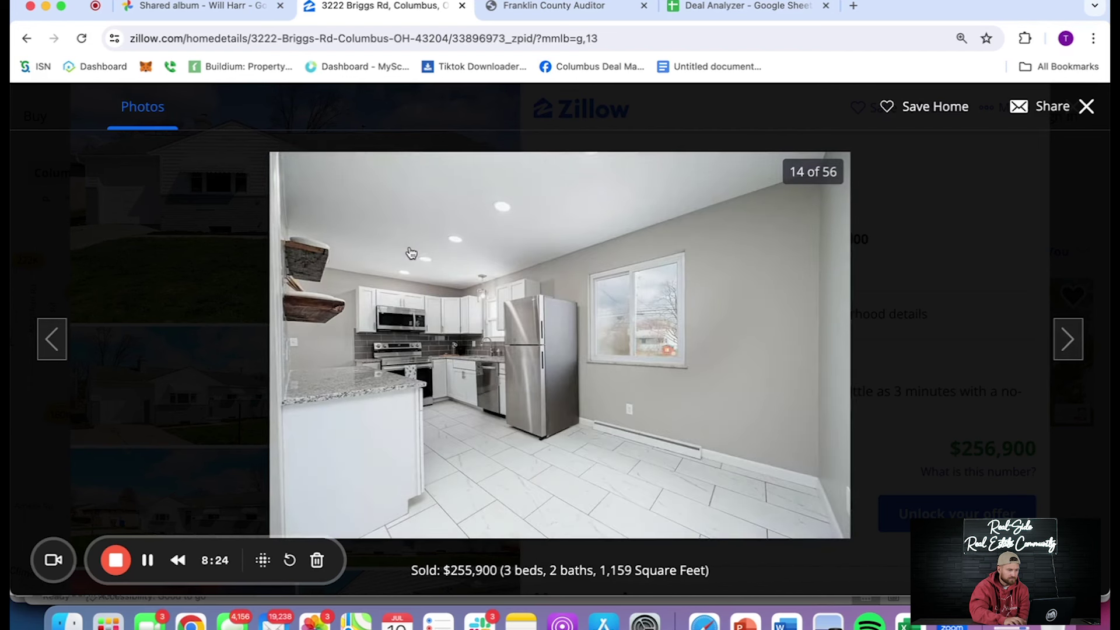
{"action": "key", "text": "Right"}
{"action": "key", "text": "Right"}
{"action": "key", "text": "Right"}
{"action": "key", "text": "Right"}
{"action": "key", "text": "Right"}
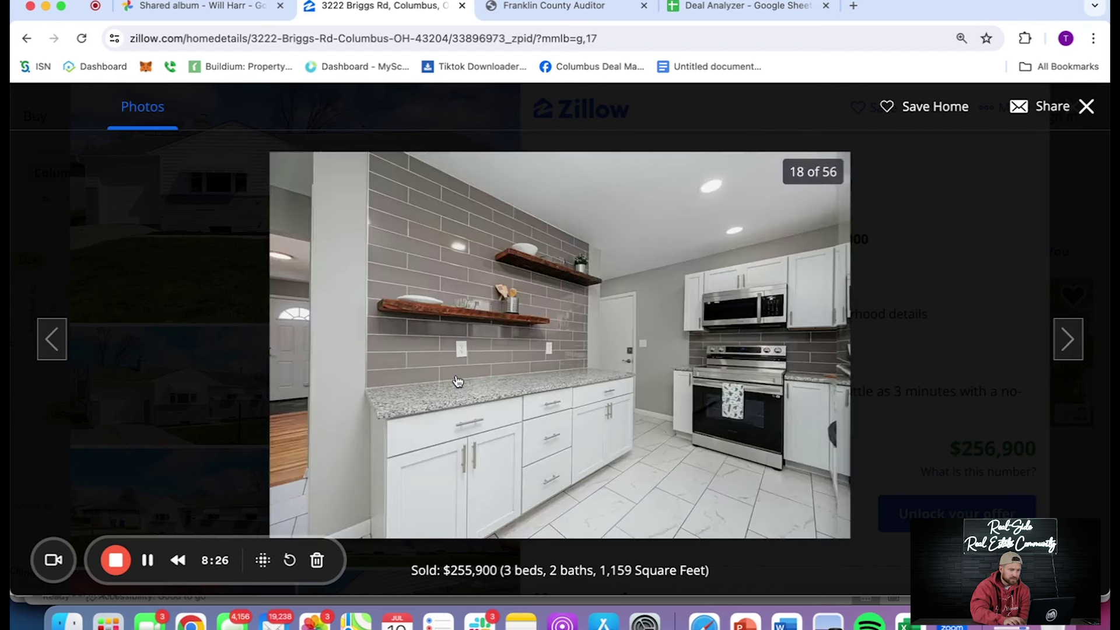
Page through the remaining bedroom and backyard photos, then close the viewer and the listing
{"action": "key", "text": "Right"}
{"action": "key", "text": "Right"}
{"action": "key", "text": "Right"}
{"action": "key", "text": "Right"}
{"action": "key", "text": "Right"}
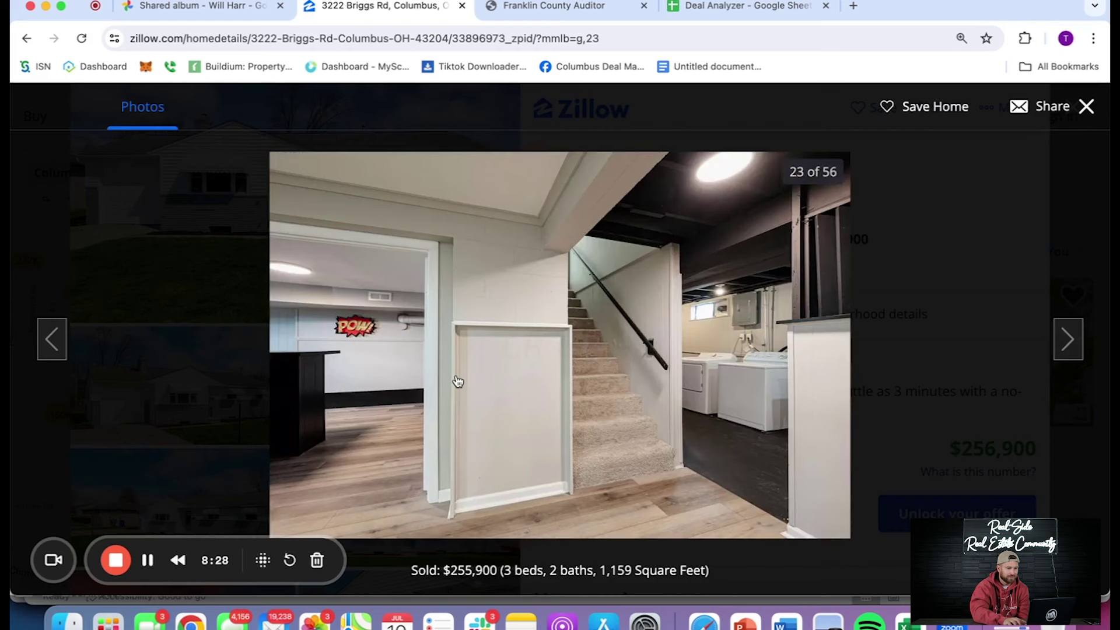
{"action": "key", "text": "Right"}
{"action": "key", "text": "Right"}
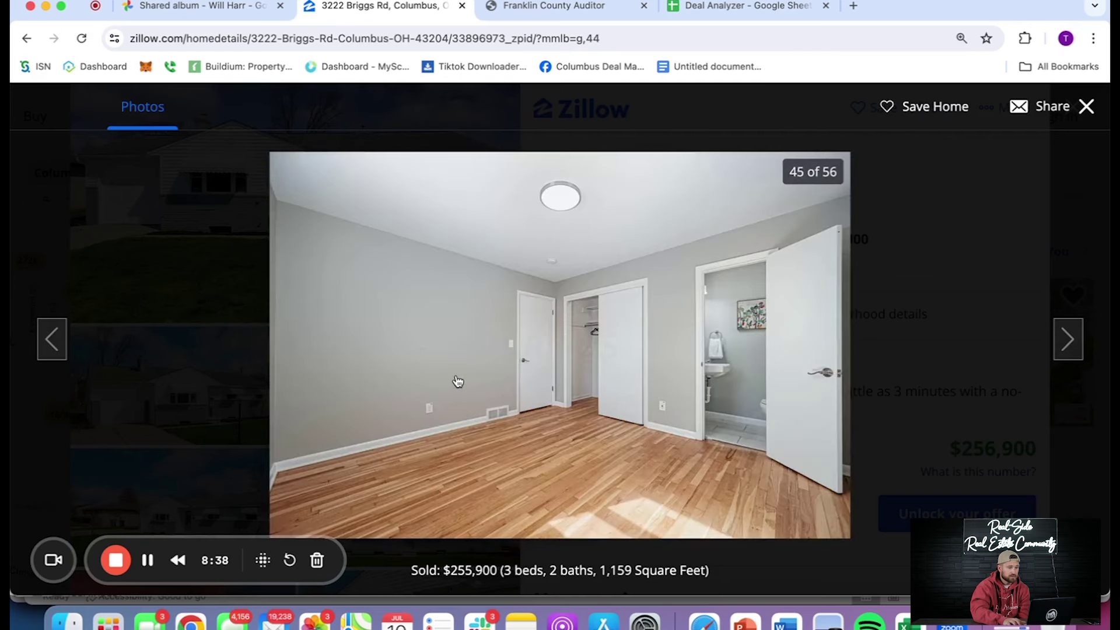
{"action": "key", "text": "Left"}
{"action": "key", "text": "Left"}
{"action": "key", "text": "Left"}
{"action": "key", "text": "Left"}
{"action": "key", "text": "Left"}
{"action": "key", "text": "Left"}
{"action": "key", "text": "Left"}
{"action": "key", "text": "Left"}
{"action": "key", "text": "Left"}
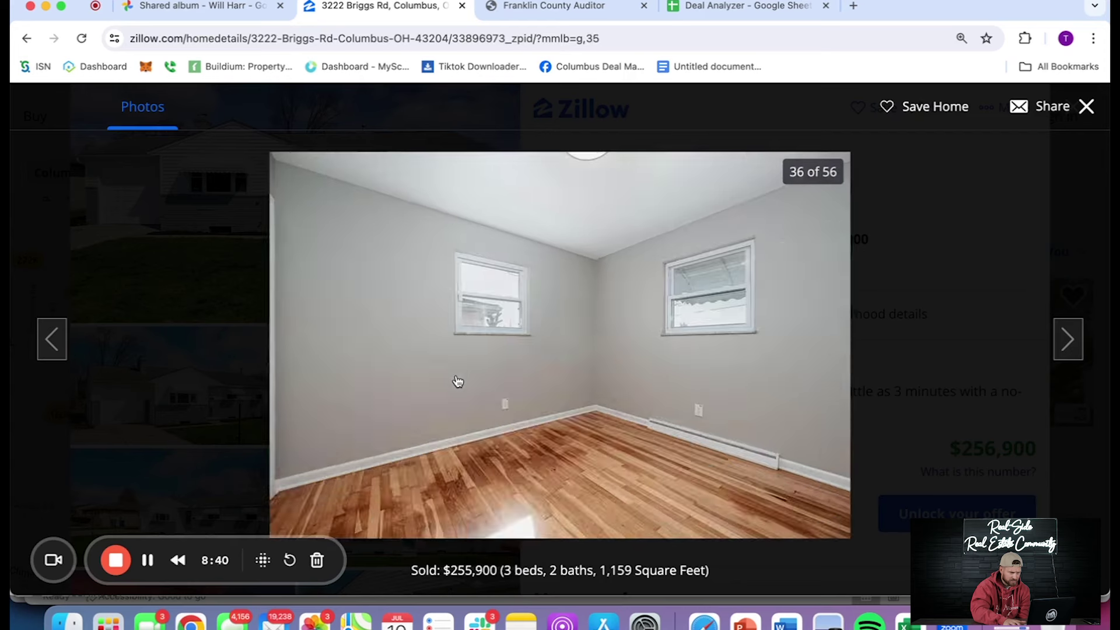
{"action": "key", "text": "Left"}
{"action": "key", "text": "Left"}
{"action": "key", "text": "Left"}
{"action": "key", "text": "Left"}
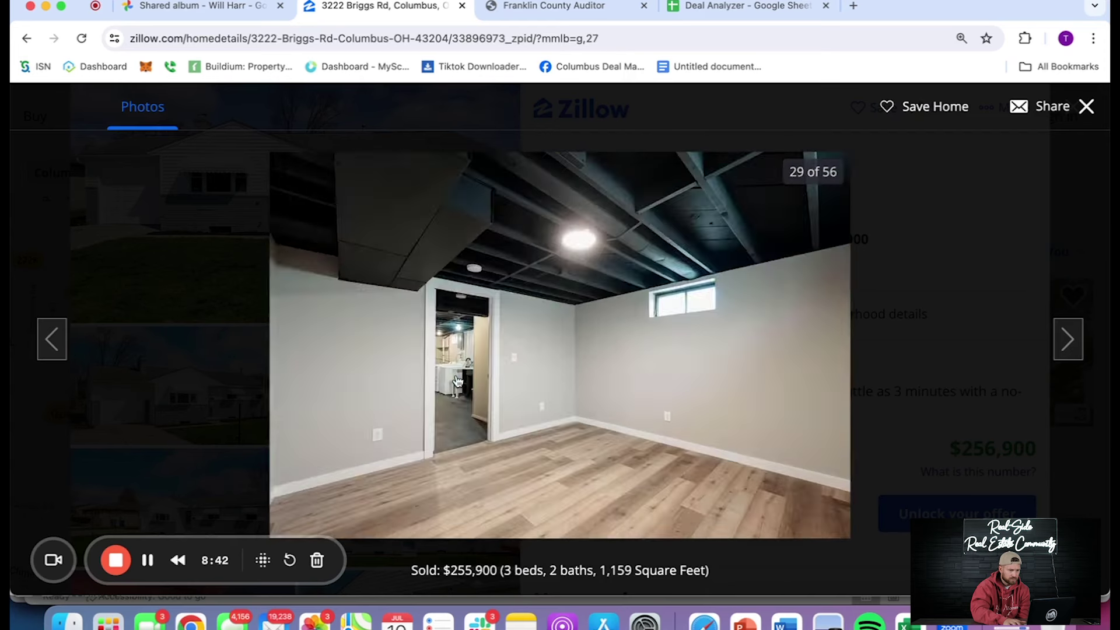
{"action": "key", "text": "Left"}
{"action": "key", "text": "Left"}
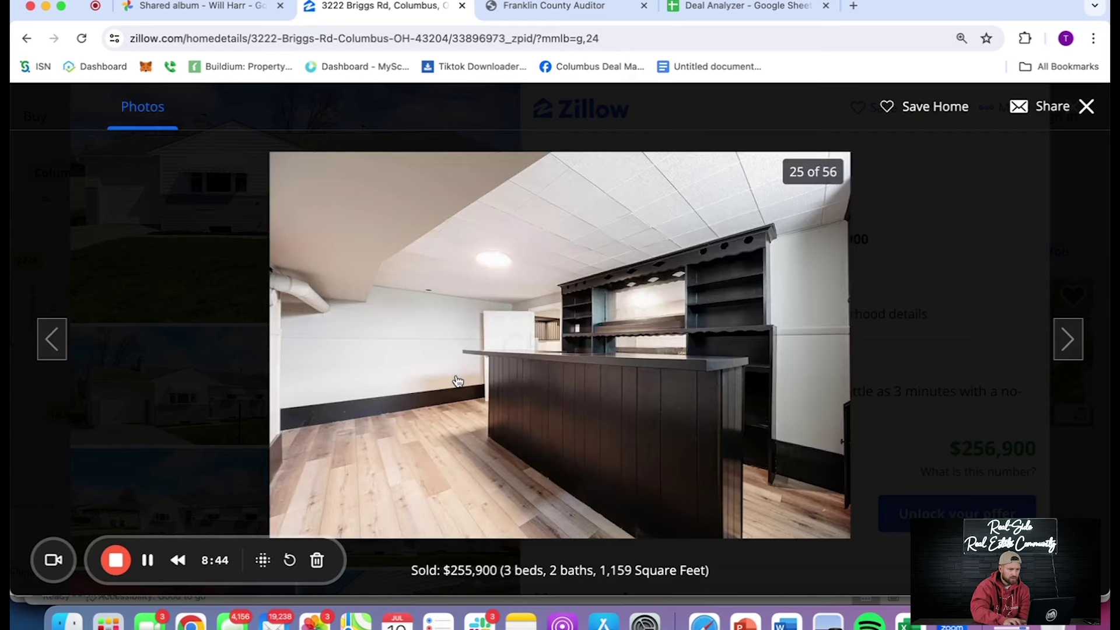
{"action": "key", "text": "Right"}
{"action": "key", "text": "Right"}
{"action": "key", "text": "Right"}
{"action": "key", "text": "Right"}
{"action": "key", "text": "Right"}
{"action": "key", "text": "Right"}
{"action": "key", "text": "Right"}
{"action": "key", "text": "Right"}
{"action": "key", "text": "Right"}
{"action": "key", "text": "Right"}
{"action": "key", "text": "Right"}
{"action": "key", "text": "Right"}
{"action": "key", "text": "Right"}
{"action": "key", "text": "Right"}
{"action": "key", "text": "Right"}
{"action": "key", "text": "Right"}
{"action": "key", "text": "Right"}
{"action": "key", "text": "Right"}
{"action": "key", "text": "Right"}
{"action": "key", "text": "Right"}
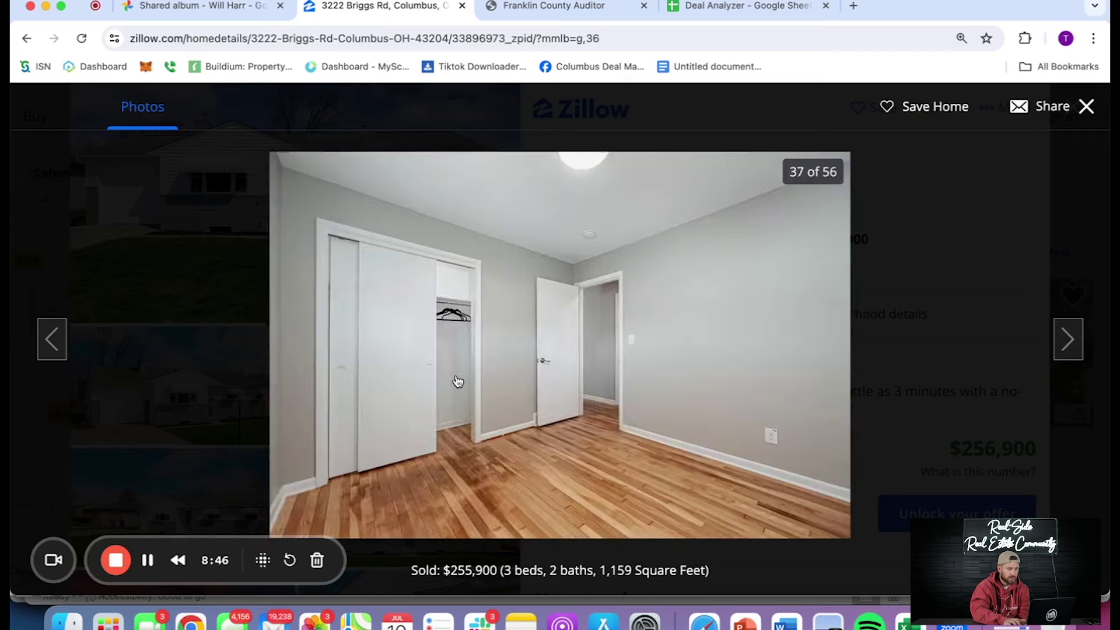
{"action": "key", "text": "Right"}
{"action": "key", "text": "Right"}
{"action": "key", "text": "Right"}
{"action": "key", "text": "Right"}
{"action": "key", "text": "Right"}
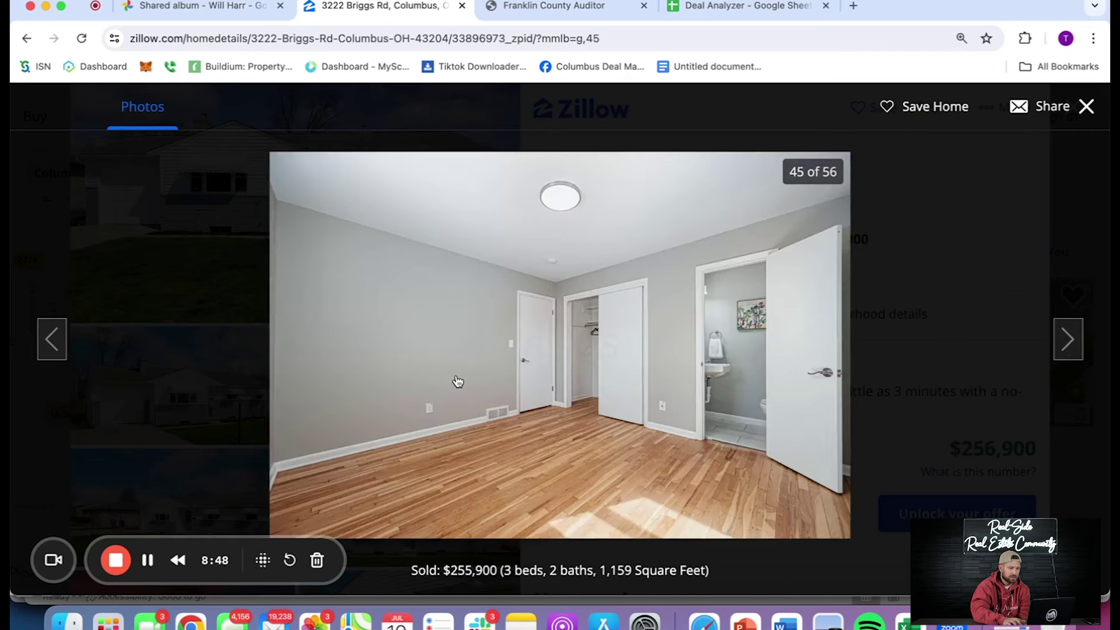
{"action": "key", "text": "Right"}
{"action": "key", "text": "Right"}
{"action": "key", "text": "Right"}
{"action": "key", "text": "Right"}
{"action": "key", "text": "Right"}
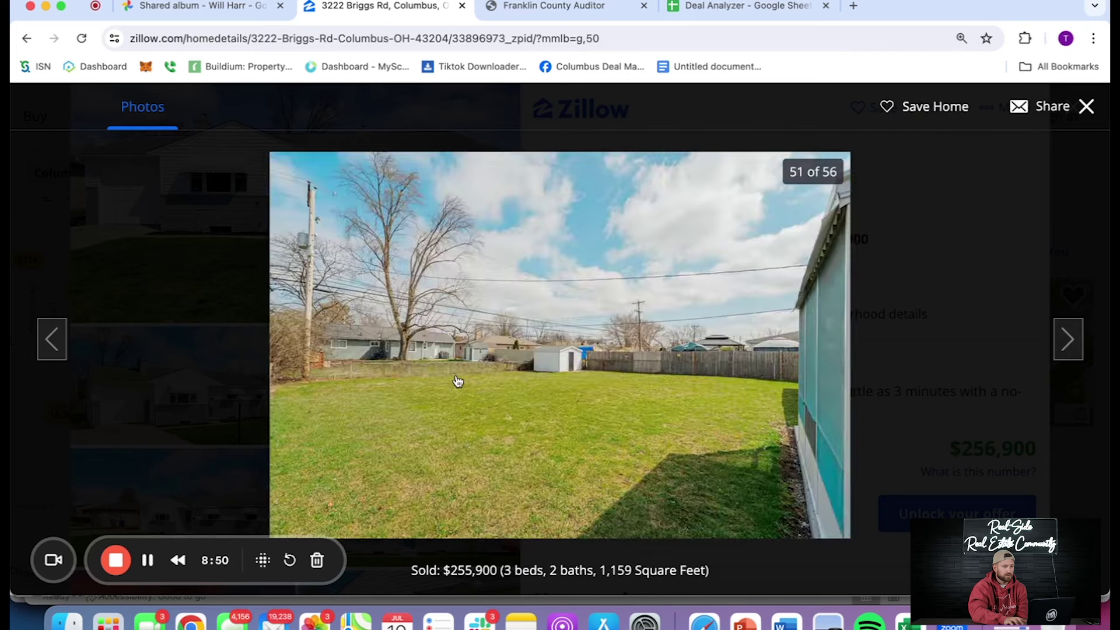
{"action": "key", "text": "Escape"}
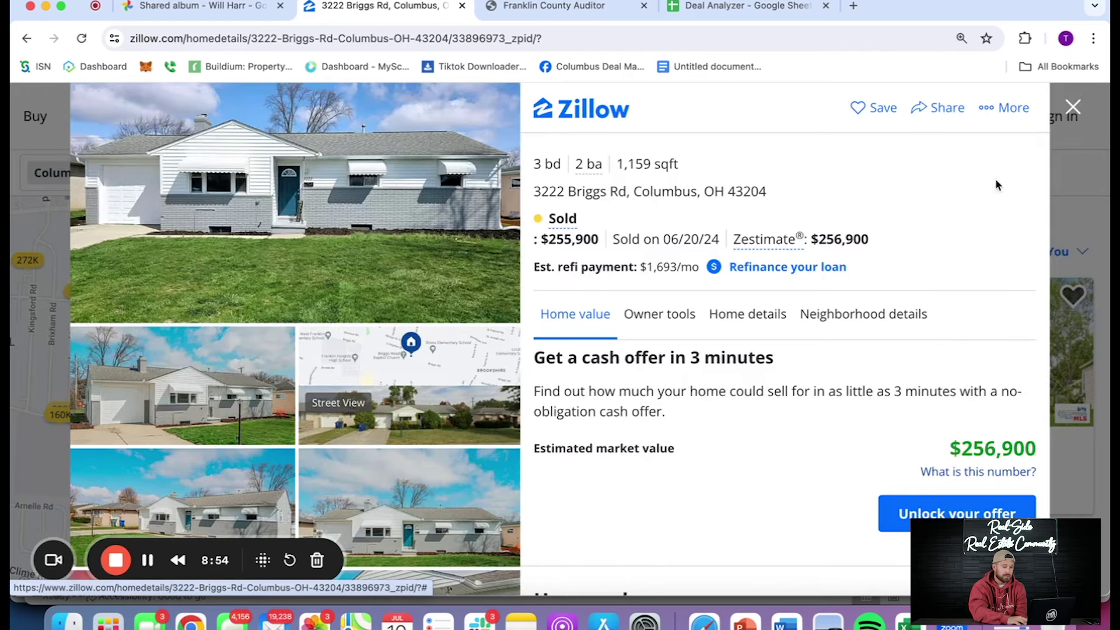
{"action": "key", "text": "Escape"}
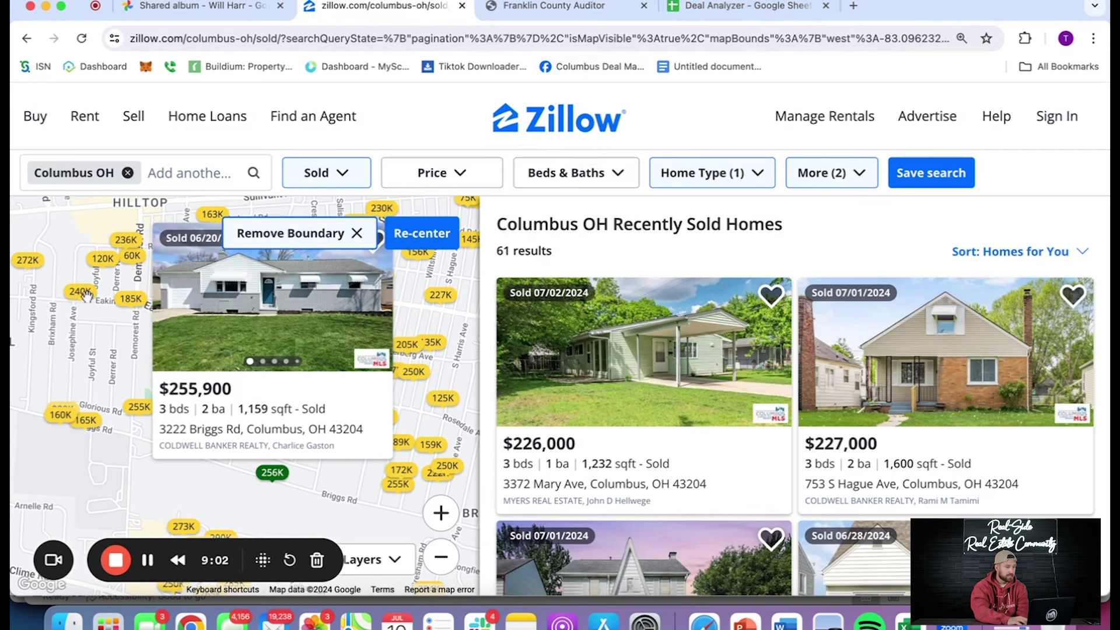
Switch the Columbus search status from Sold to For Sale
{"action": "left_click", "coordinate": [325, 172]}
{"action": "left_click", "coordinate": [304, 227]}
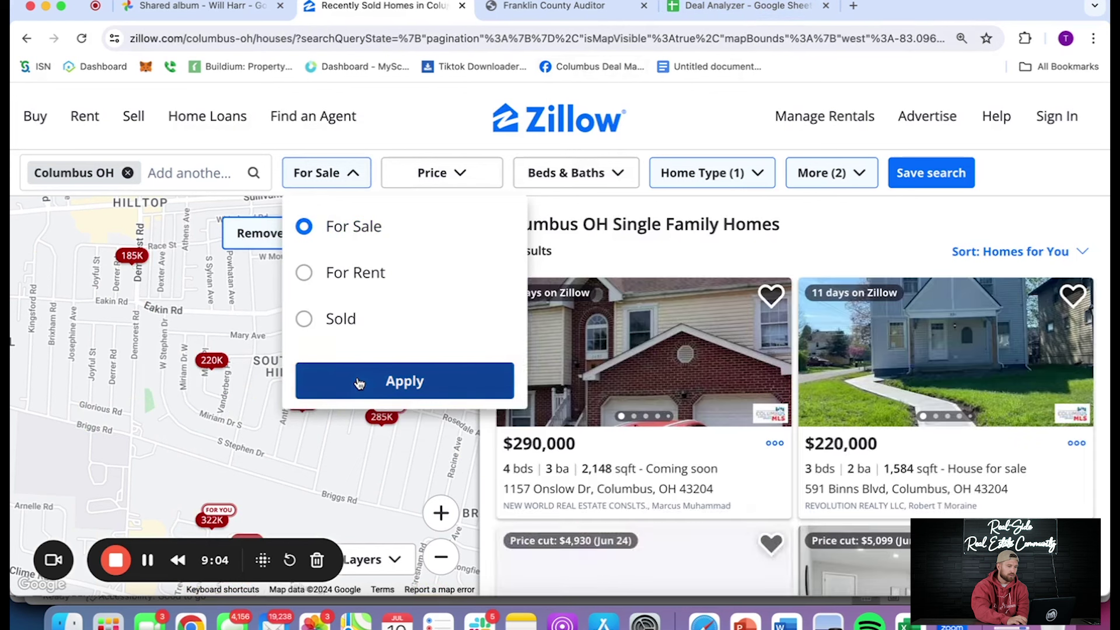
{"action": "left_click", "coordinate": [387, 382]}
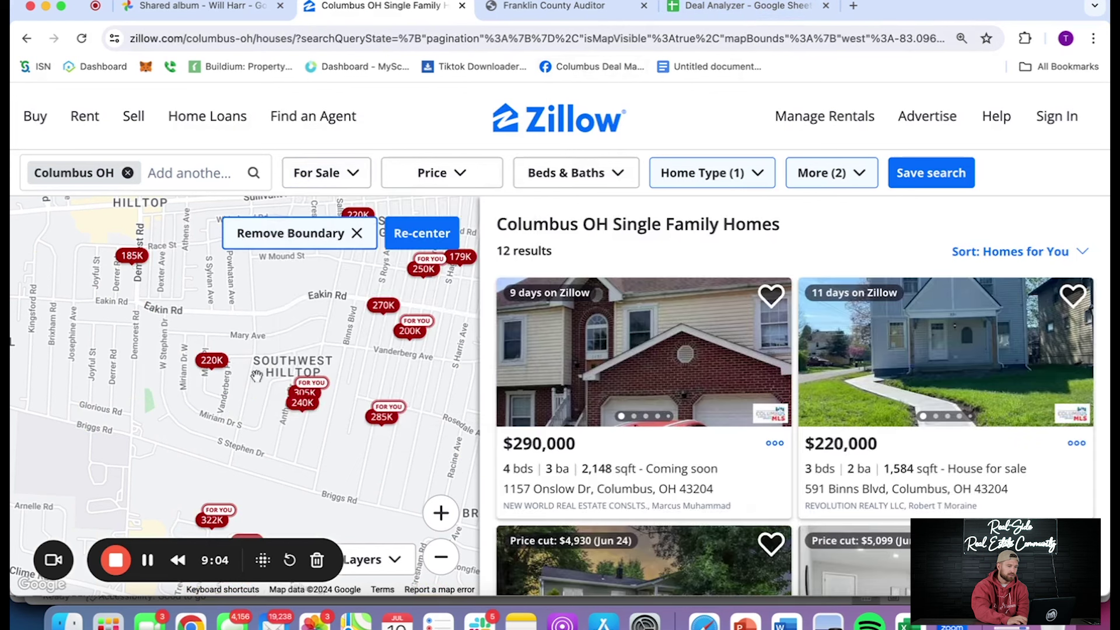
Preview the 285K pin and browse the 925 Salisbury Rd listing photos
{"action": "left_click", "coordinate": [382, 417]}
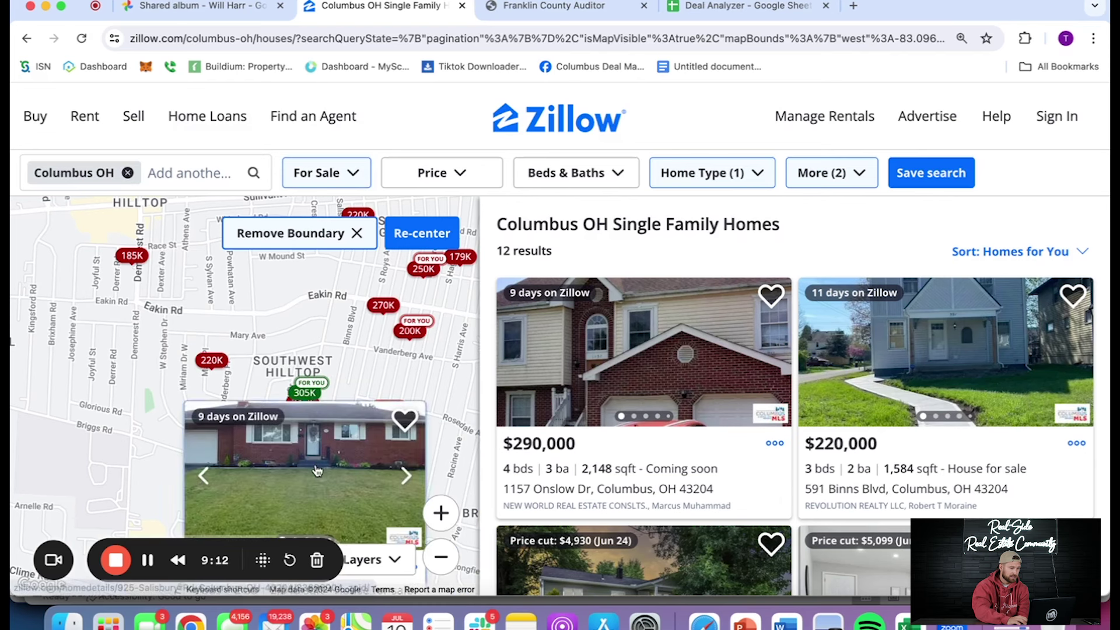
{"action": "left_click", "coordinate": [309, 461]}
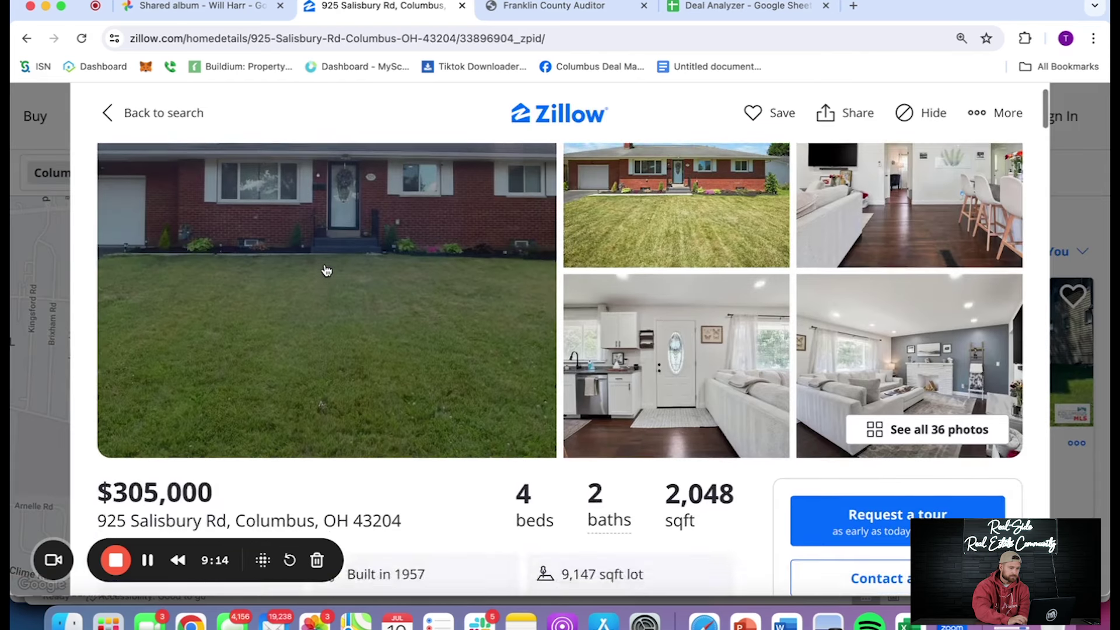
{"action": "left_click", "coordinate": [327, 270]}
{"action": "scroll", "coordinate": [402, 305], "scroll_direction": "down", "scroll_amount": 10}
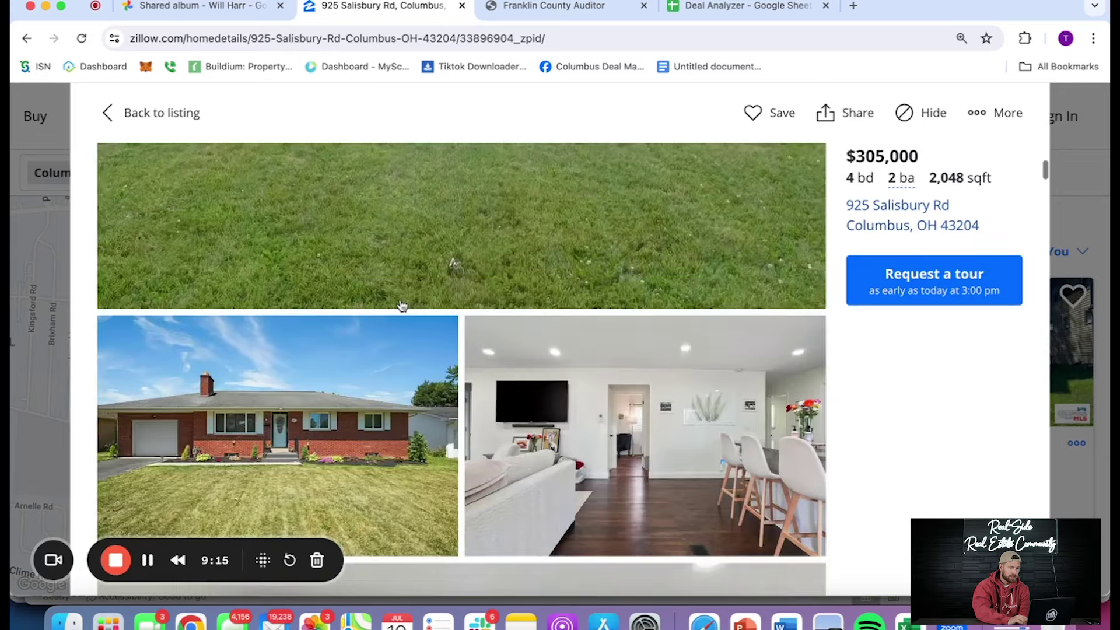
{"action": "scroll", "coordinate": [402, 305], "scroll_direction": "down", "scroll_amount": 5}
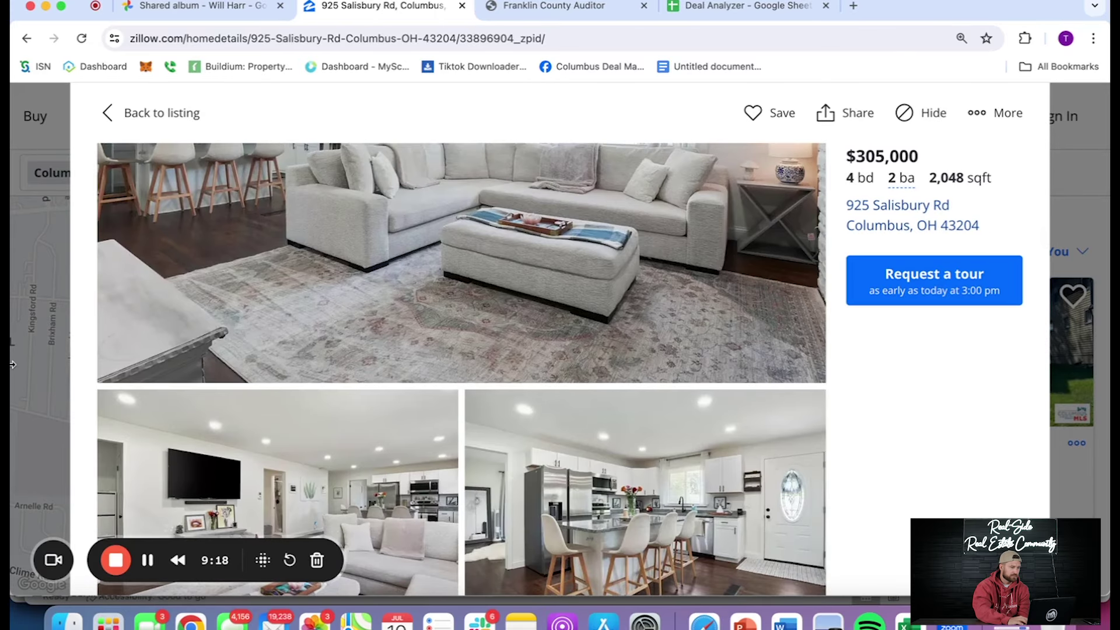
{"action": "key", "text": "Escape"}
{"action": "key", "text": "Escape"}
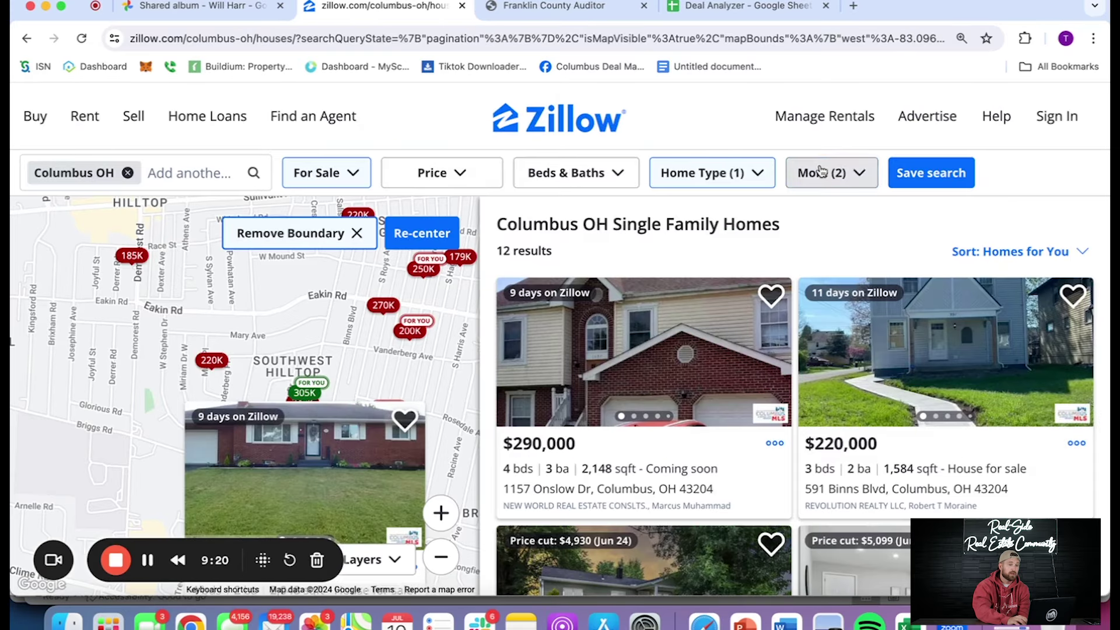
Include backup-offer and pending listings, then open the 235K 3131 Mary Ave listing
{"action": "left_click", "coordinate": [821, 170]}
{"action": "scroll", "coordinate": [708, 296], "scroll_direction": "down", "scroll_amount": 2}
{"action": "left_click", "coordinate": [619, 382]}
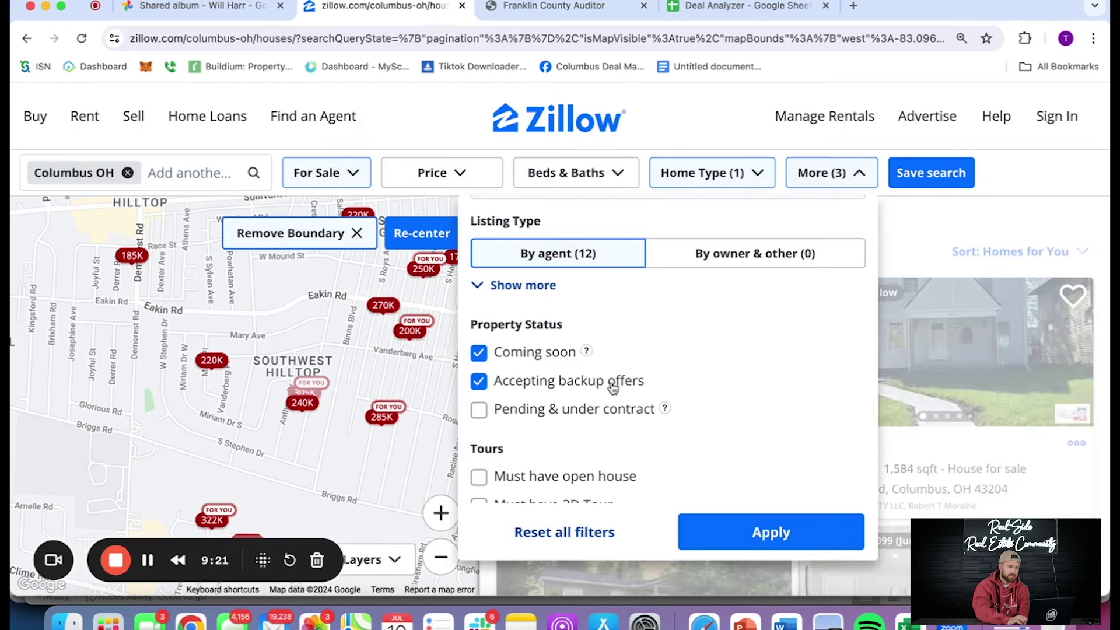
{"action": "left_click", "coordinate": [595, 414]}
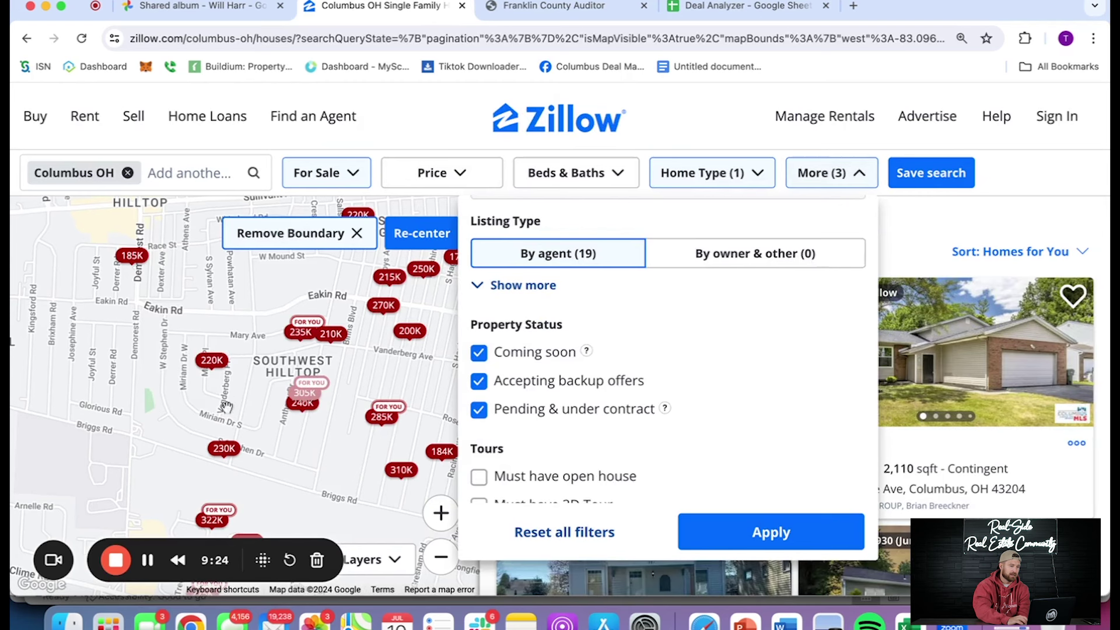
{"action": "left_click", "coordinate": [300, 331]}
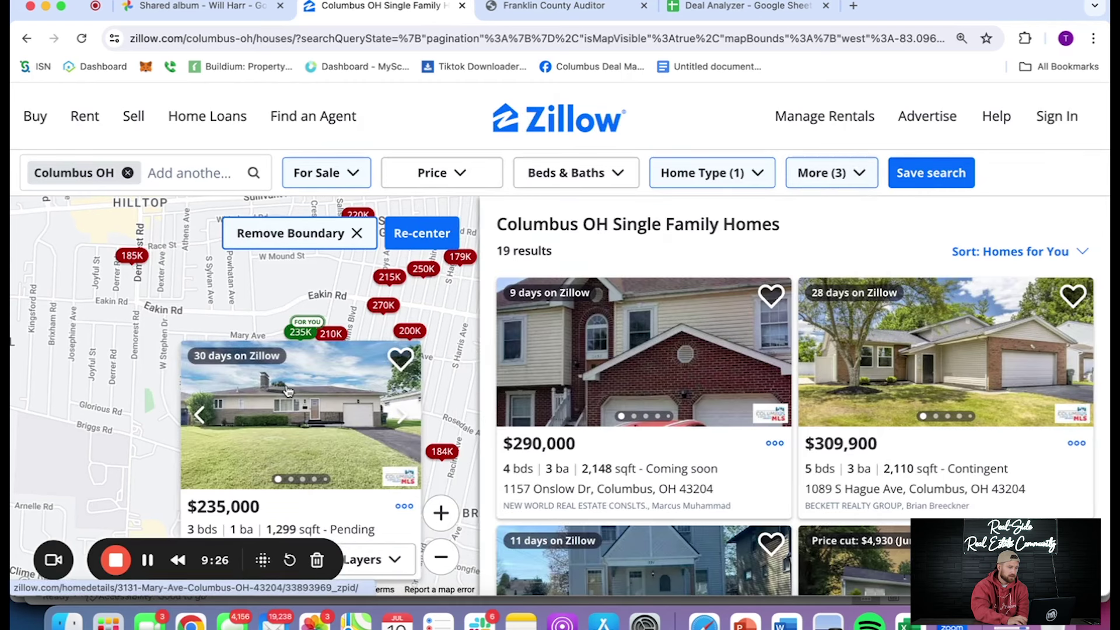
{"action": "left_click", "coordinate": [286, 390]}
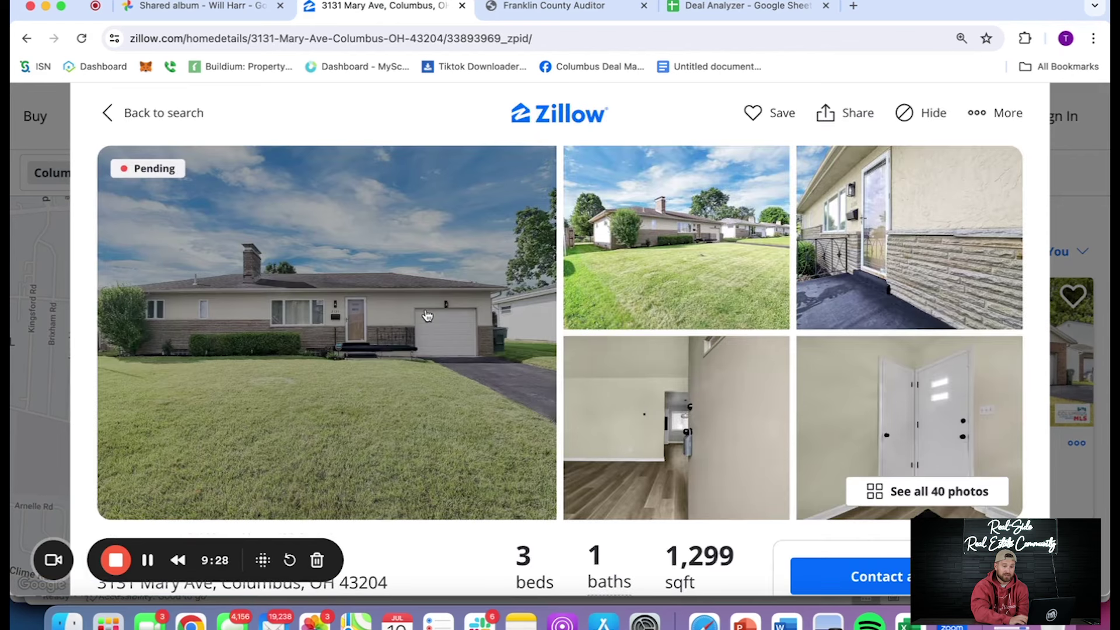
{"action": "left_click", "coordinate": [427, 315]}
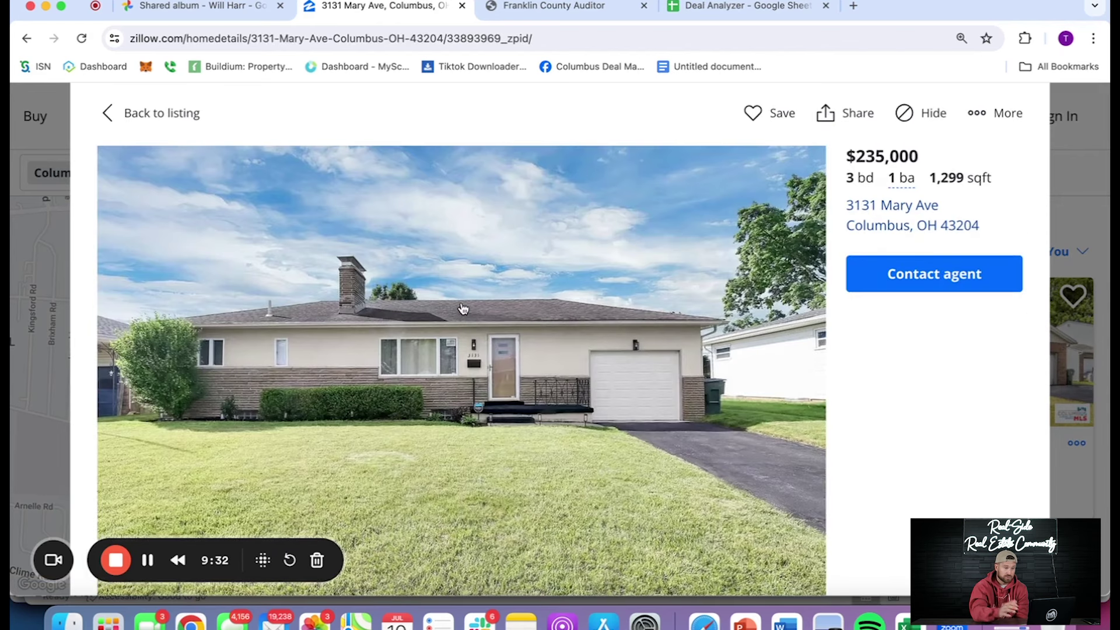
{"action": "scroll", "coordinate": [456, 309], "scroll_direction": "down", "scroll_amount": 10}
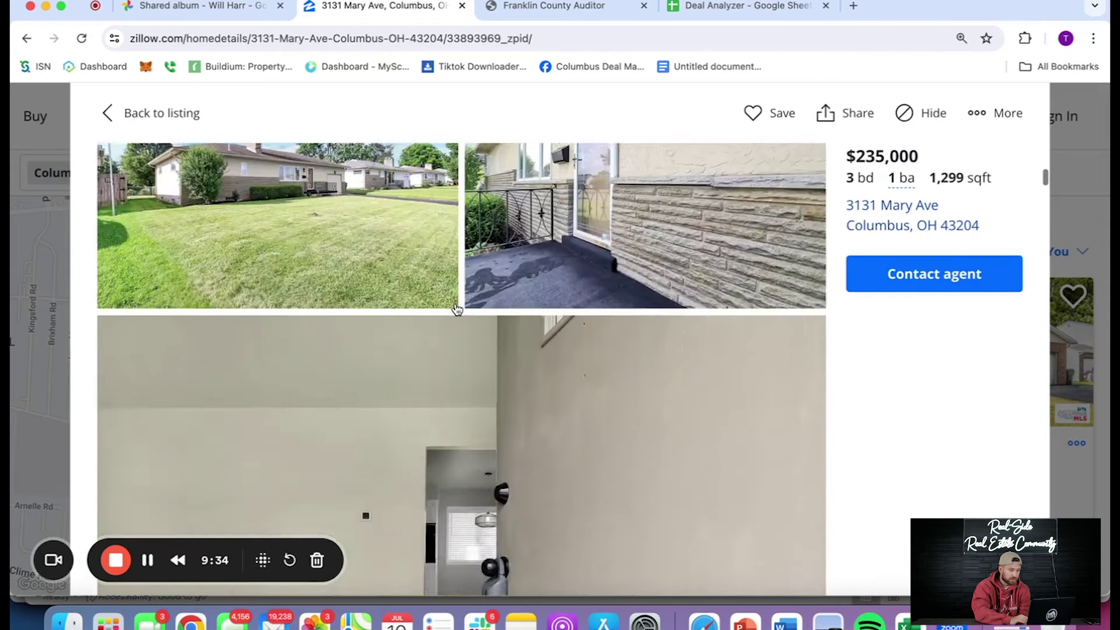
{"action": "scroll", "coordinate": [457, 309], "scroll_direction": "down", "scroll_amount": 10}
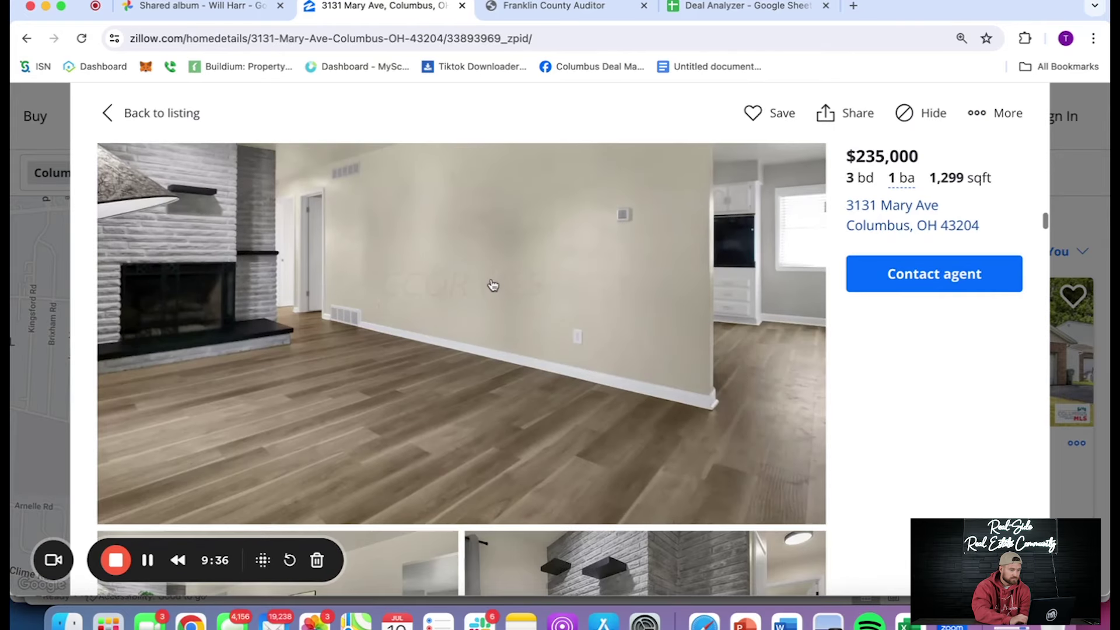
{"action": "scroll", "coordinate": [501, 295], "scroll_direction": "down", "scroll_amount": 5}
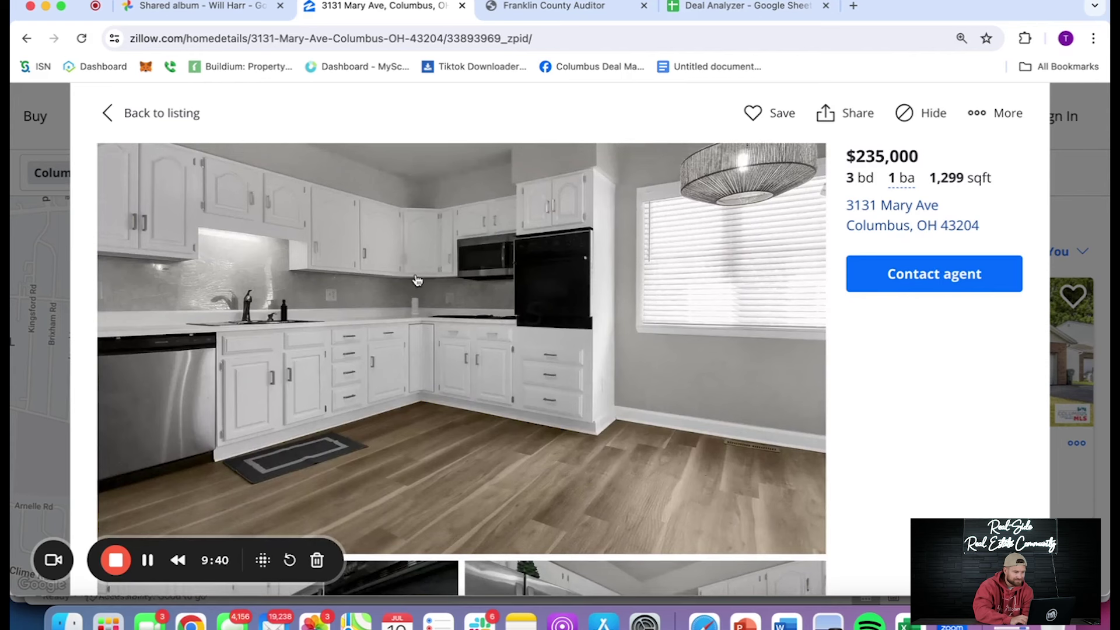
{"action": "scroll", "coordinate": [417, 280], "scroll_direction": "down", "scroll_amount": 10}
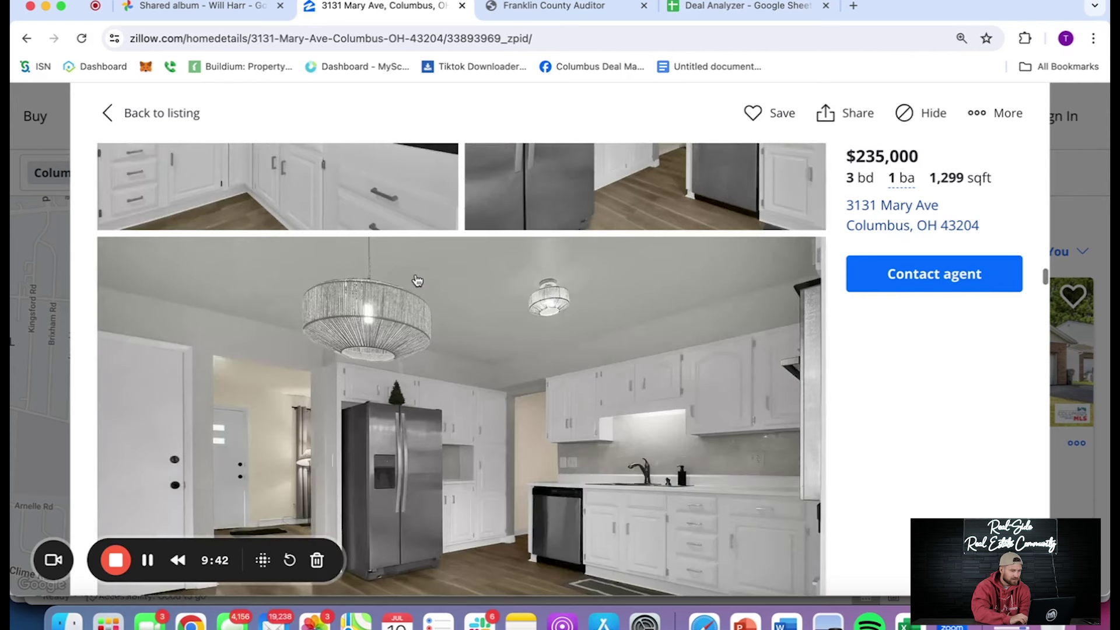
{"action": "scroll", "coordinate": [417, 280], "scroll_direction": "down", "scroll_amount": 10}
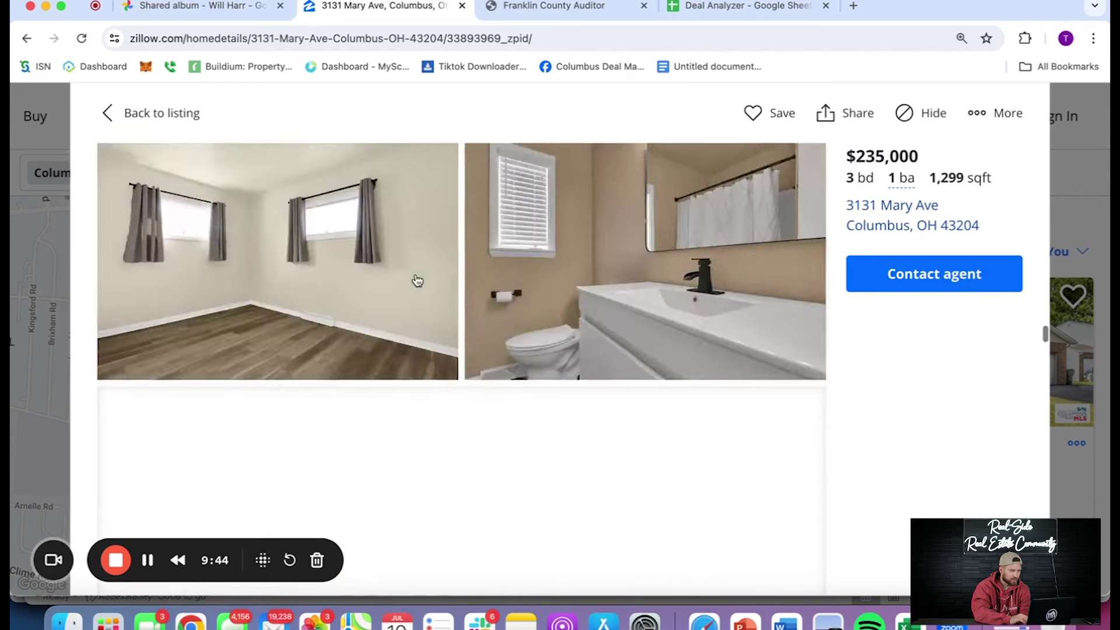
{"action": "scroll", "coordinate": [417, 280], "scroll_direction": "down", "scroll_amount": 10}
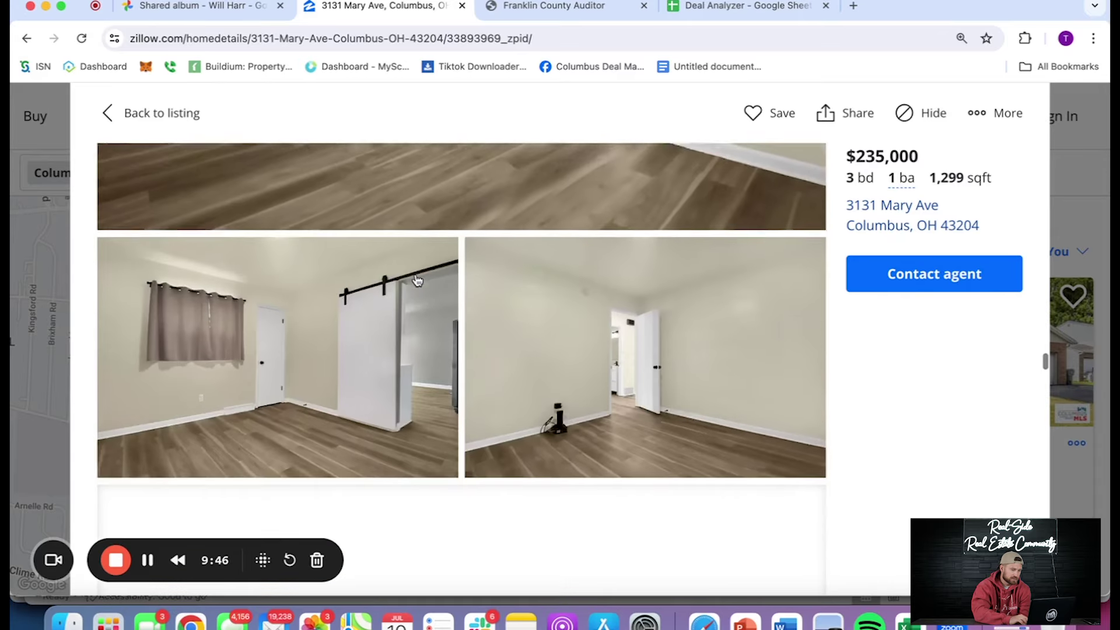
{"action": "scroll", "coordinate": [417, 281], "scroll_direction": "down", "scroll_amount": 10}
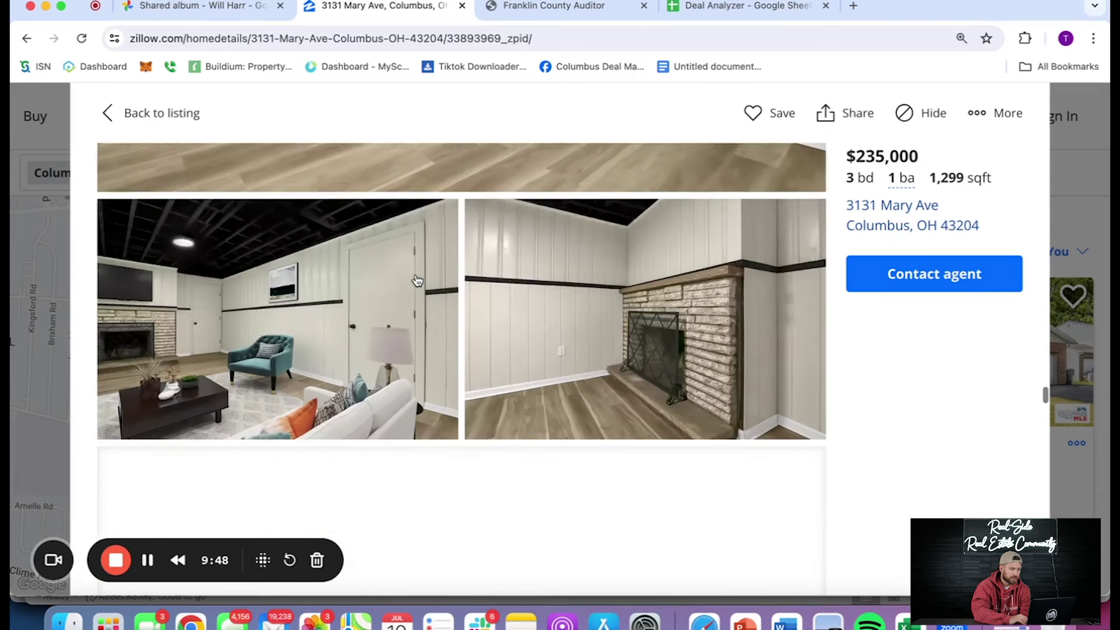
{"action": "scroll", "coordinate": [418, 272], "scroll_direction": "down", "scroll_amount": 10}
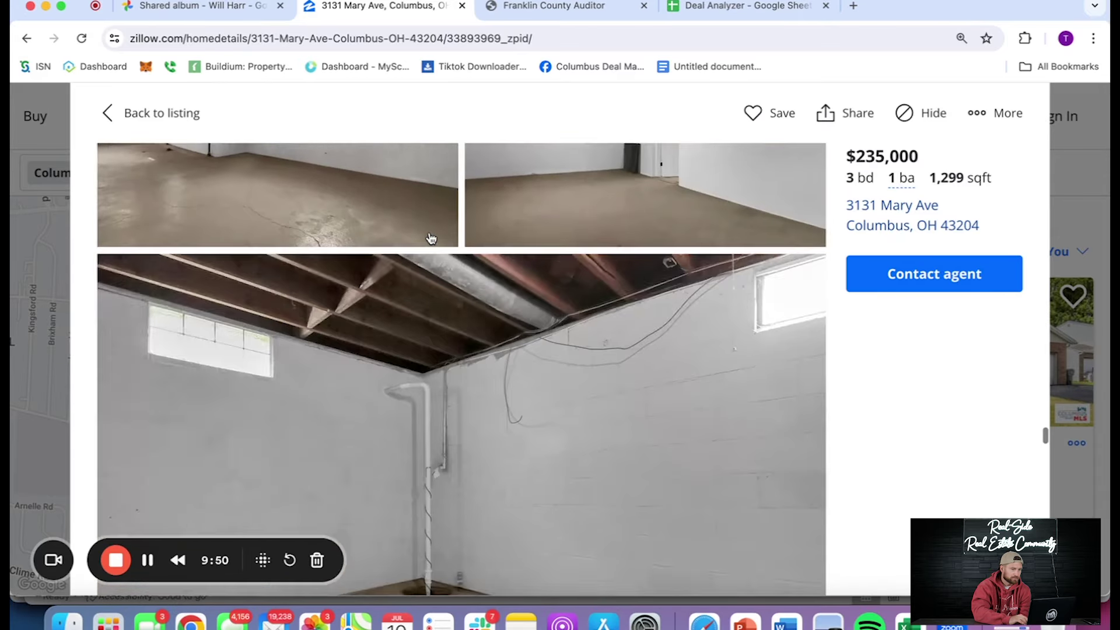
{"action": "scroll", "coordinate": [430, 238], "scroll_direction": "down", "scroll_amount": 5}
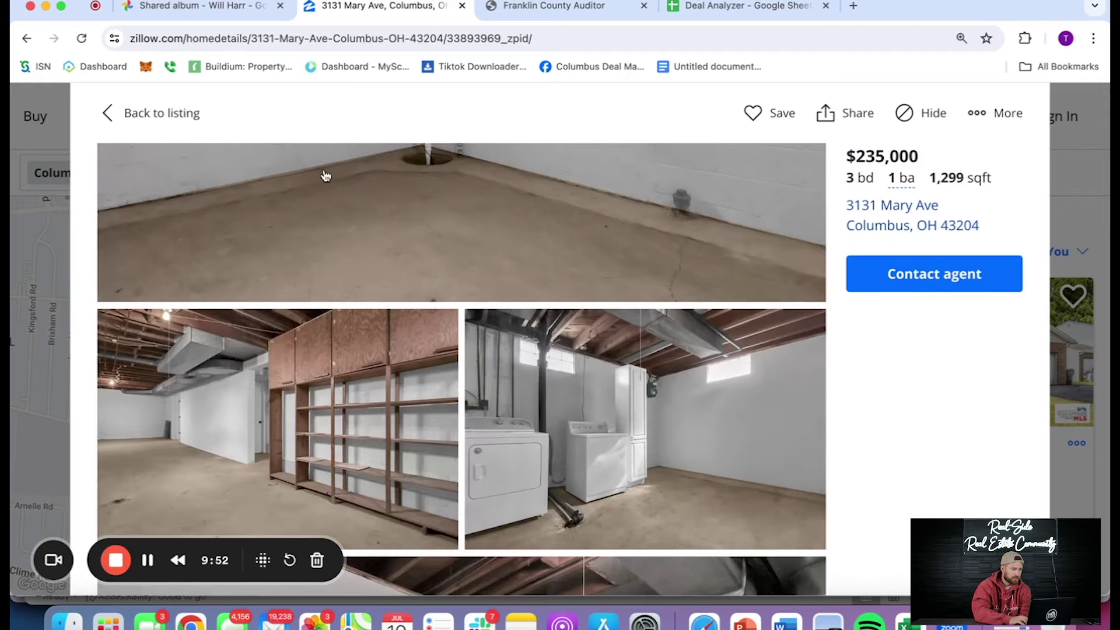
{"action": "scroll", "coordinate": [357, 176], "scroll_direction": "down", "scroll_amount": 8}
{"action": "scroll", "coordinate": [661, 336], "scroll_direction": "down", "scroll_amount": 14}
{"action": "scroll", "coordinate": [580, 350], "scroll_direction": "down", "scroll_amount": 4}
{"action": "scroll", "coordinate": [580, 350], "scroll_direction": "up", "scroll_amount": 4}
{"action": "scroll", "coordinate": [581, 350], "scroll_direction": "down", "scroll_amount": 6}
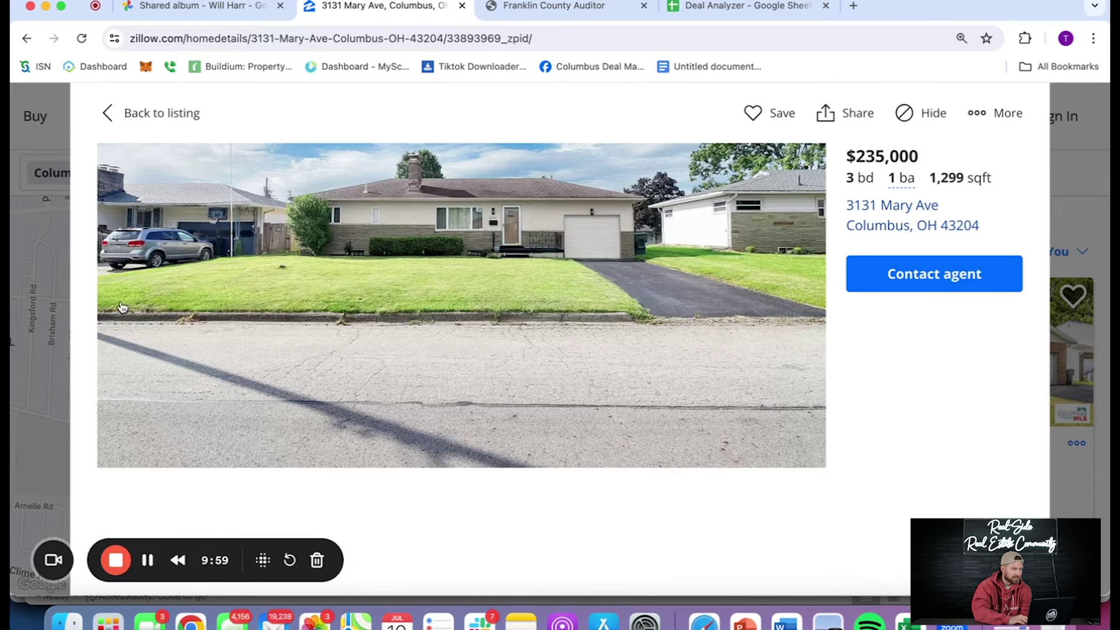
{"action": "key", "text": "Escape"}
{"action": "left_click", "coordinate": [46, 292]}
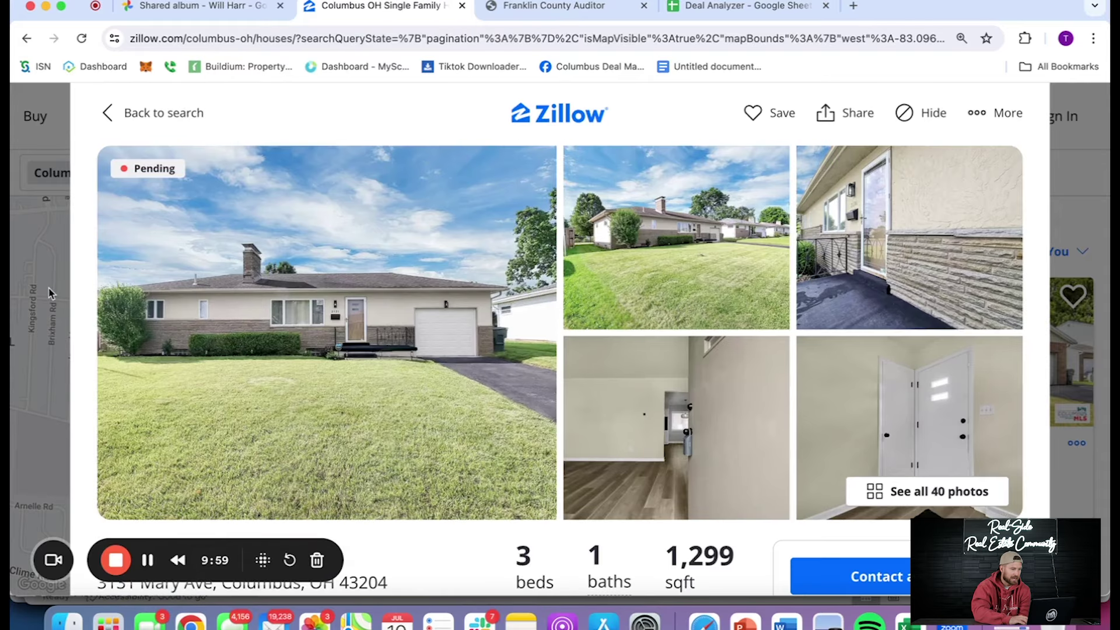
{"action": "left_click", "coordinate": [281, 408]}
{"action": "scroll", "coordinate": [583, 467], "scroll_direction": "down", "scroll_amount": 3}
{"action": "scroll", "coordinate": [555, 432], "scroll_direction": "down", "scroll_amount": 10}
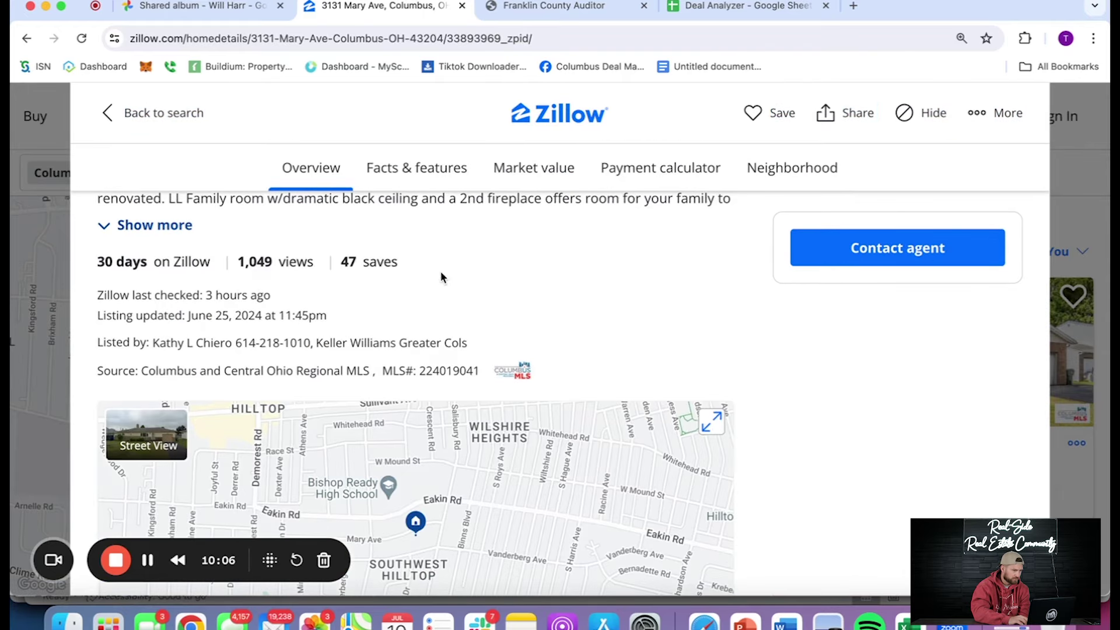
{"action": "scroll", "coordinate": [626, 297], "scroll_direction": "down", "scroll_amount": 15}
{"action": "scroll", "coordinate": [586, 449], "scroll_direction": "down", "scroll_amount": 3}
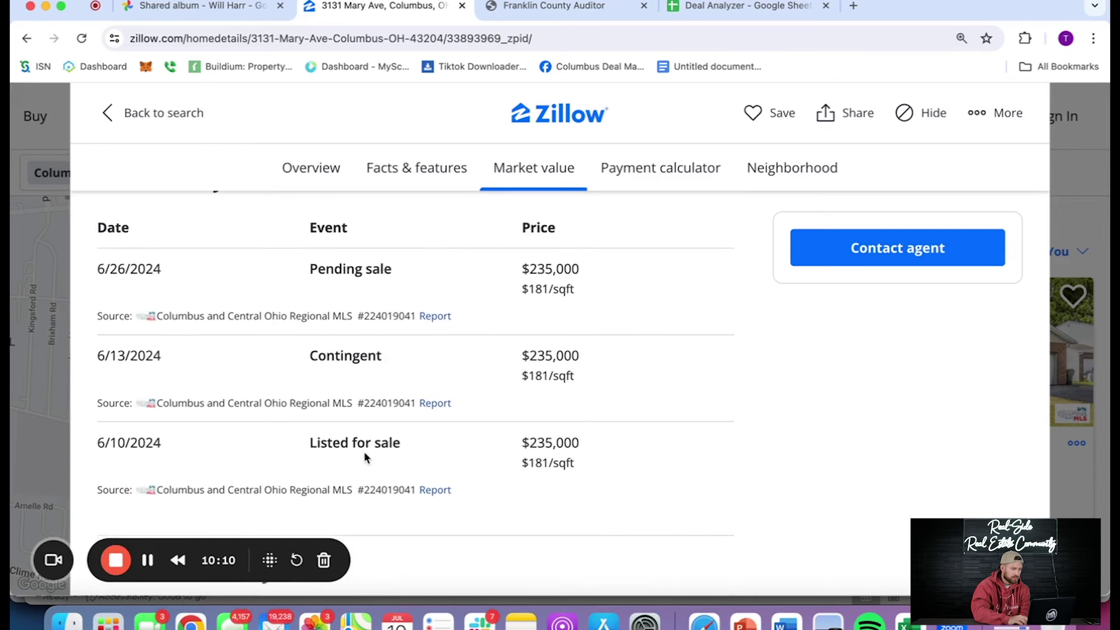
{"action": "left_click_drag", "start_coordinate": [472, 449], "coordinate": [301, 446]}
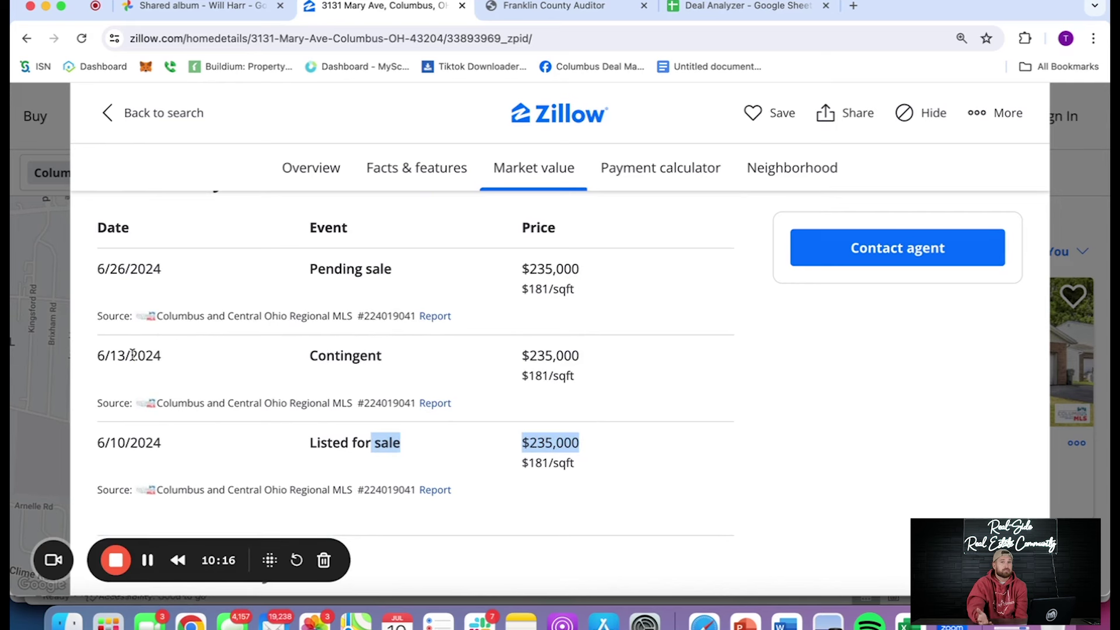
{"action": "left_click", "coordinate": [80, 368]}
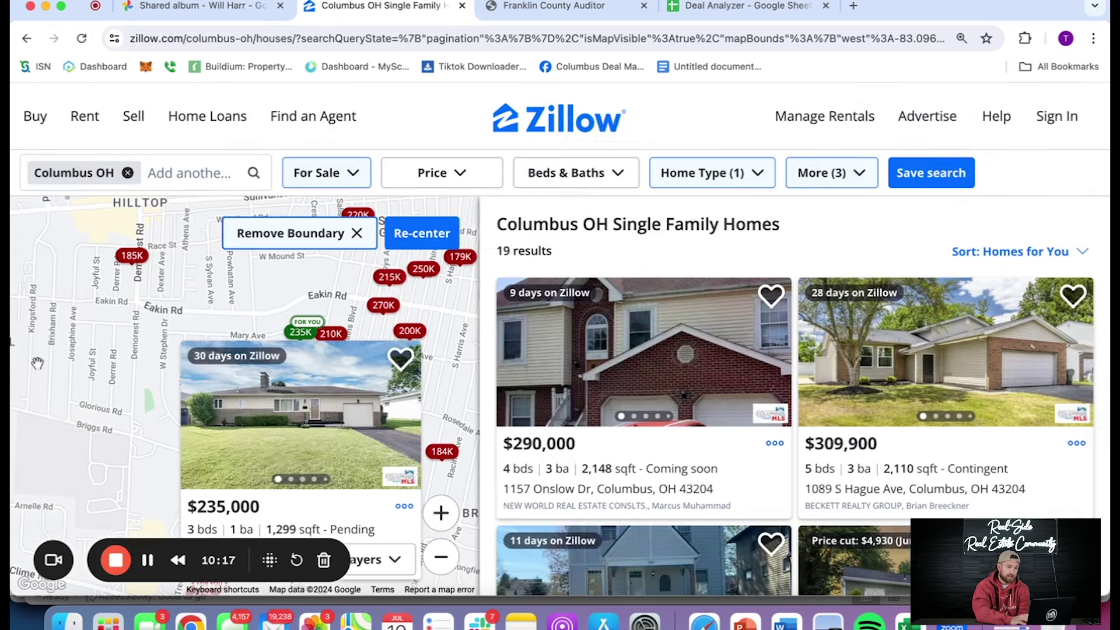
{"action": "left_click", "coordinate": [135, 269]}
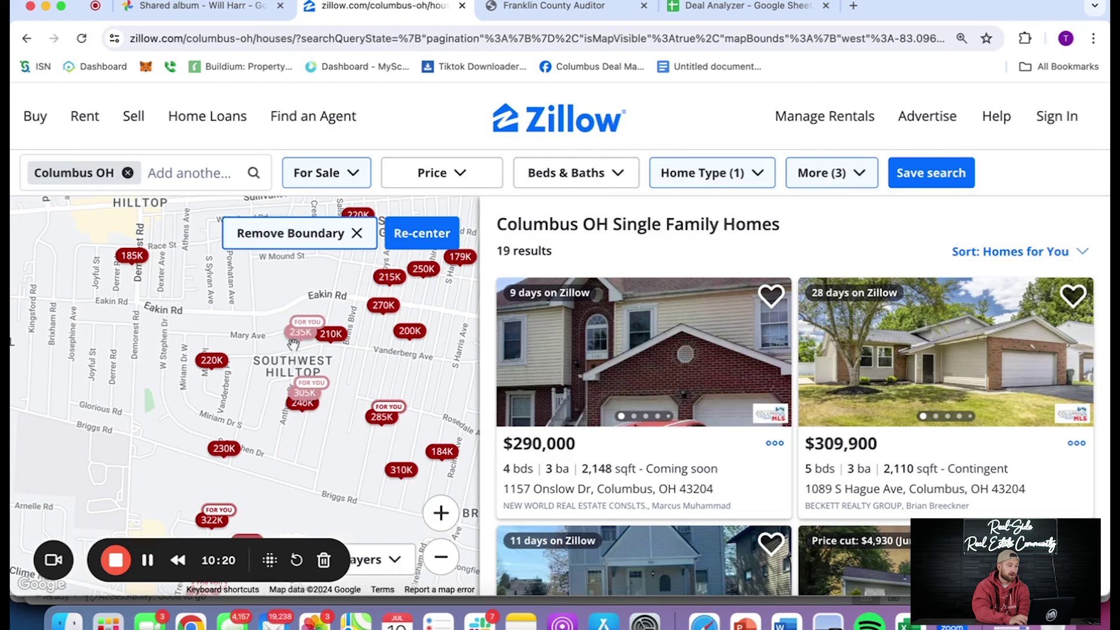
{"action": "left_click", "coordinate": [196, 365]}
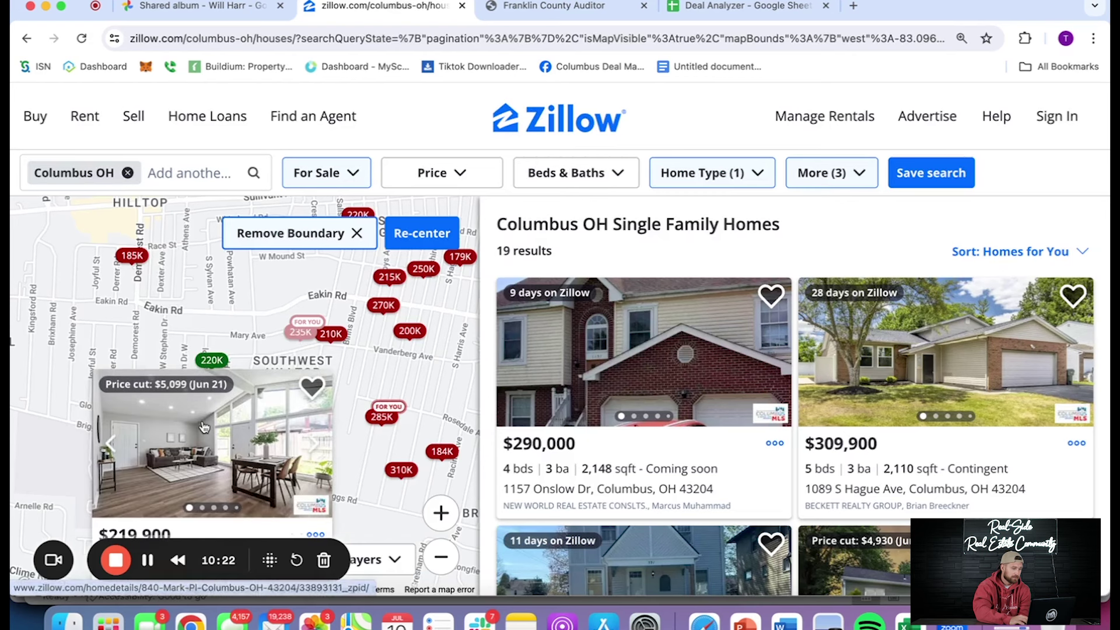
{"action": "left_click", "coordinate": [245, 335]}
{"action": "left_click", "coordinate": [222, 451]}
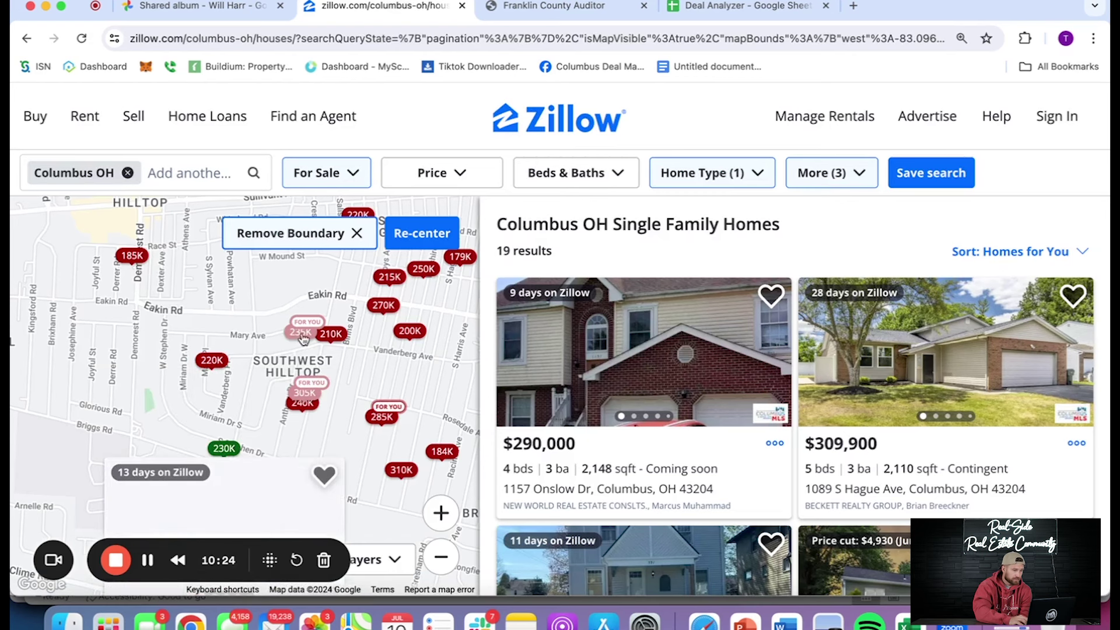
{"action": "left_click", "coordinate": [234, 500]}
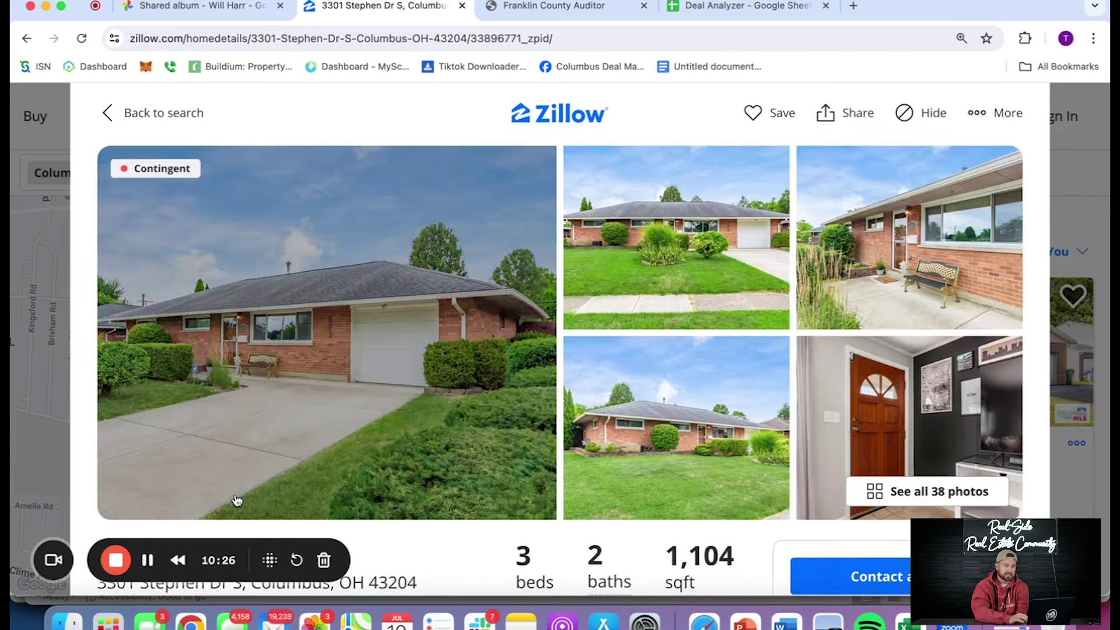
{"action": "left_click", "coordinate": [303, 322]}
{"action": "scroll", "coordinate": [344, 286], "scroll_direction": "down", "scroll_amount": 5}
{"action": "scroll", "coordinate": [343, 286], "scroll_direction": "down", "scroll_amount": 12}
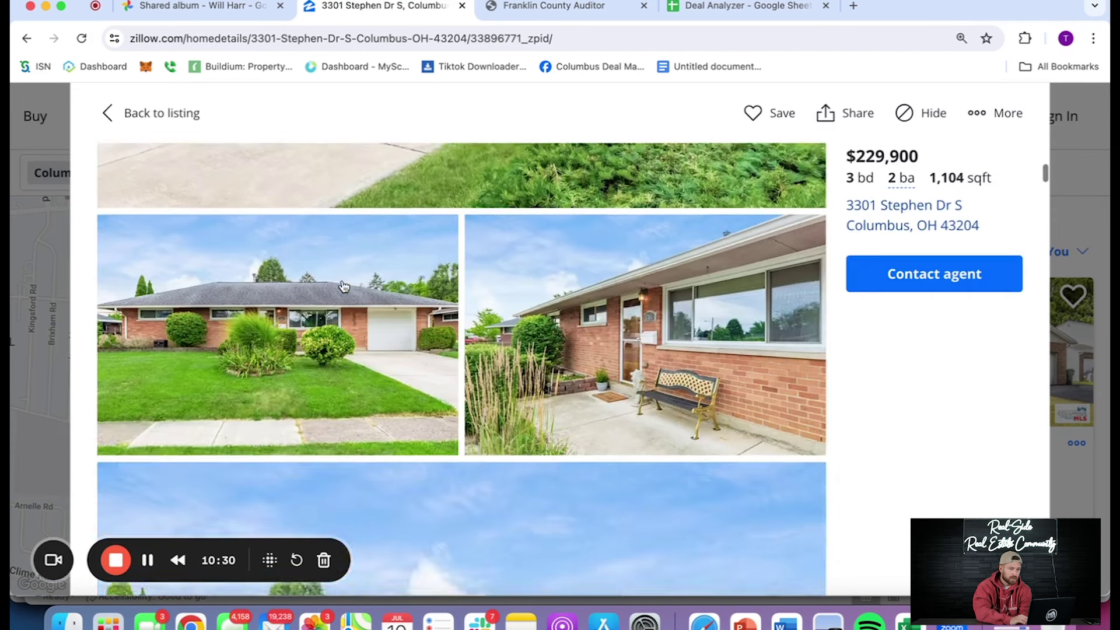
{"action": "scroll", "coordinate": [343, 286], "scroll_direction": "down", "scroll_amount": 12}
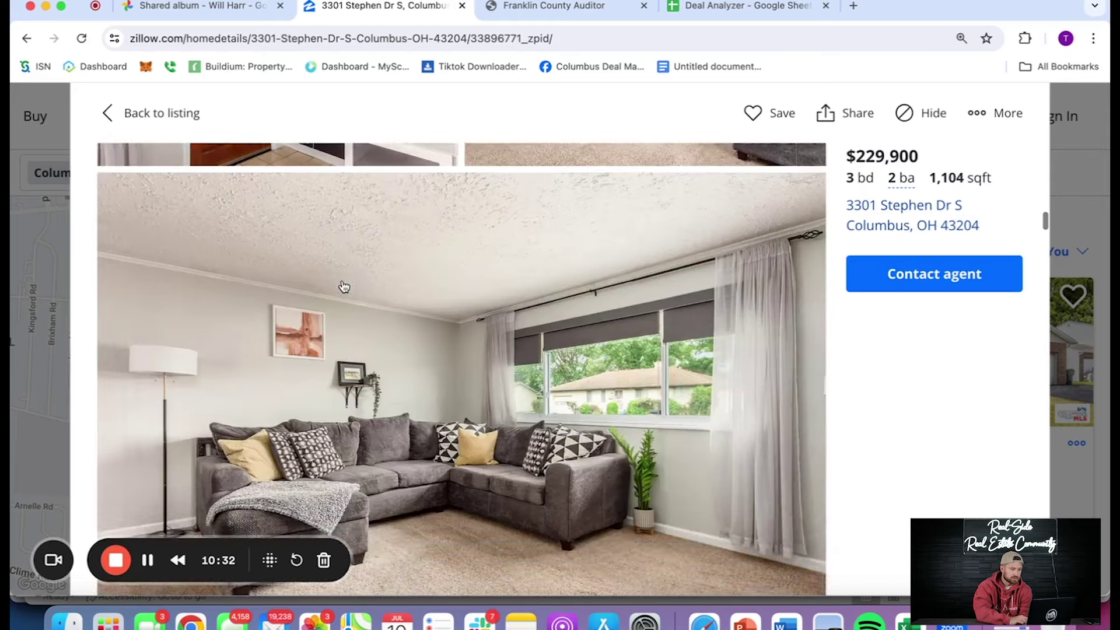
{"action": "scroll", "coordinate": [344, 286], "scroll_direction": "down", "scroll_amount": 12}
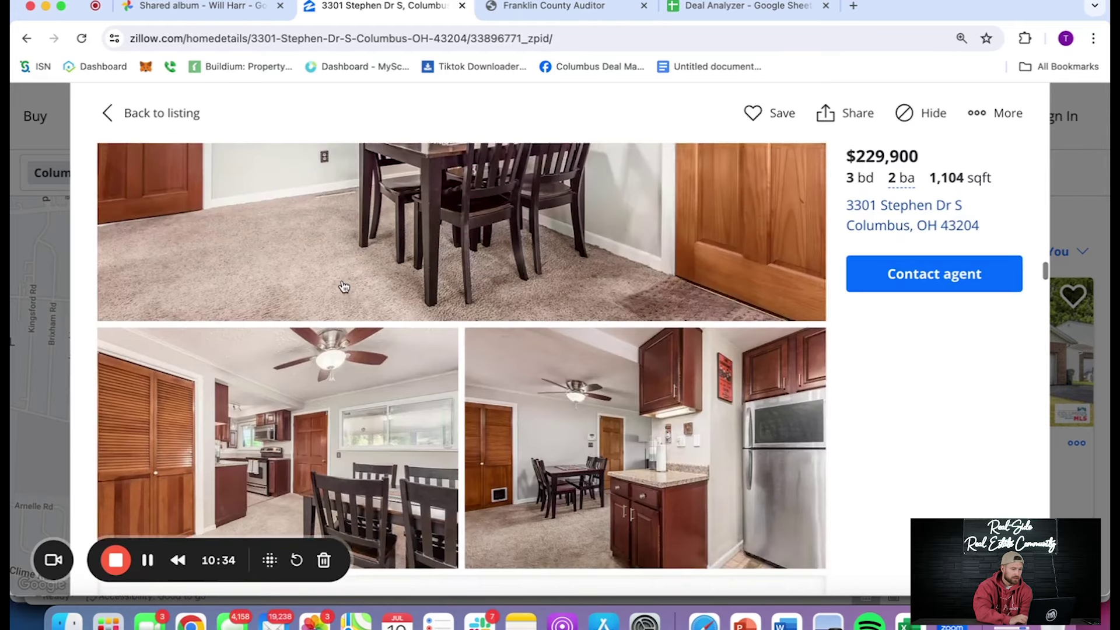
{"action": "scroll", "coordinate": [344, 286], "scroll_direction": "down", "scroll_amount": 12}
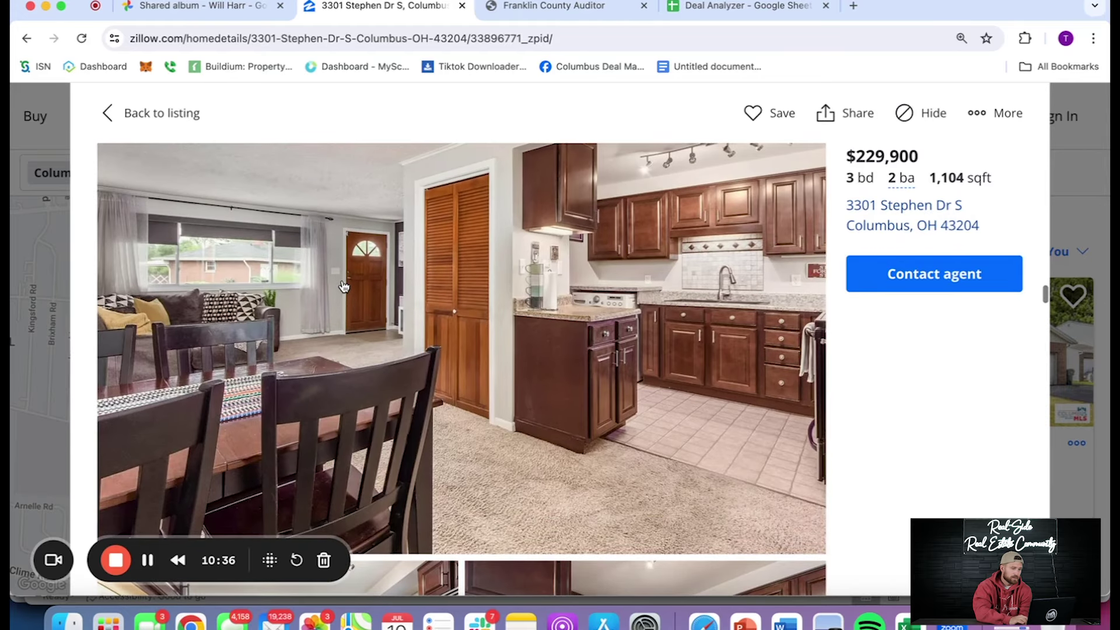
{"action": "scroll", "coordinate": [347, 258], "scroll_direction": "down", "scroll_amount": 12}
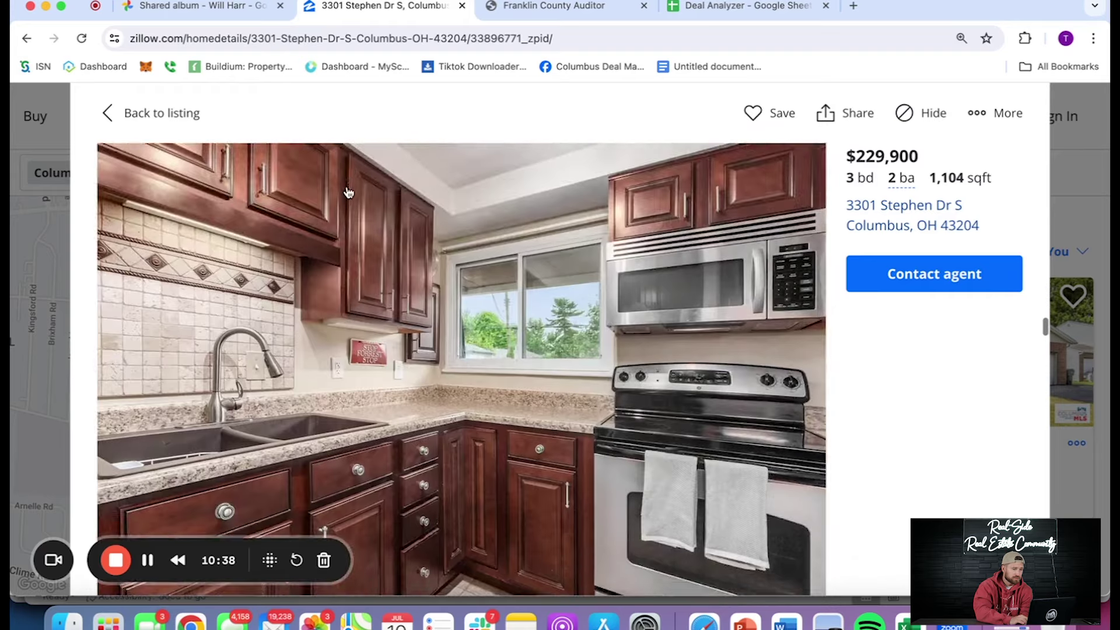
{"action": "scroll", "coordinate": [400, 251], "scroll_direction": "down", "scroll_amount": 10}
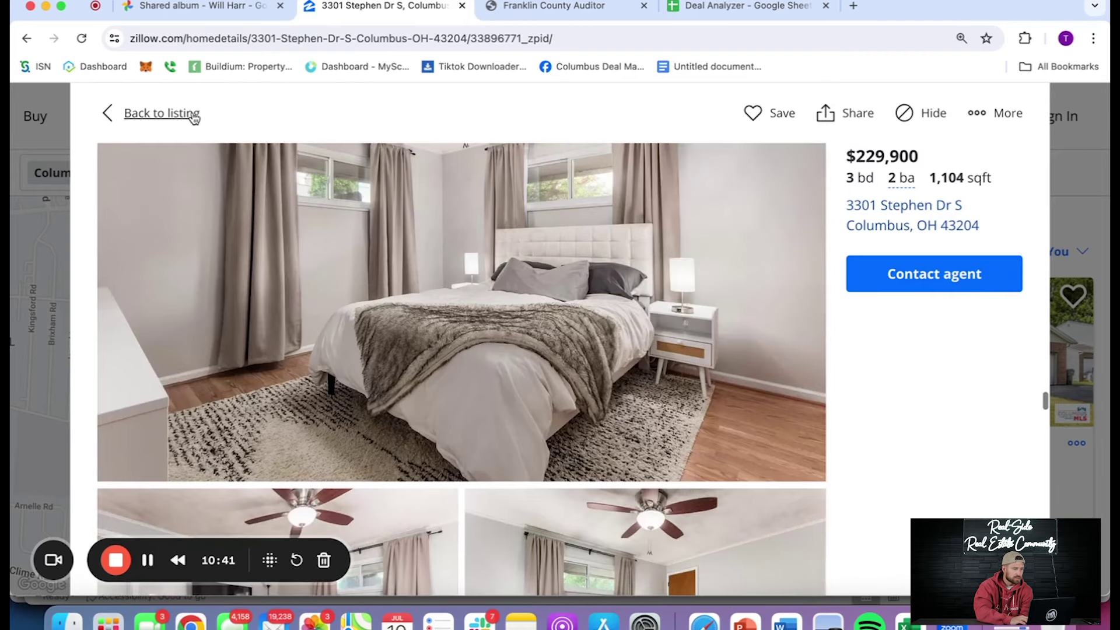
{"action": "left_click", "coordinate": [162, 113]}
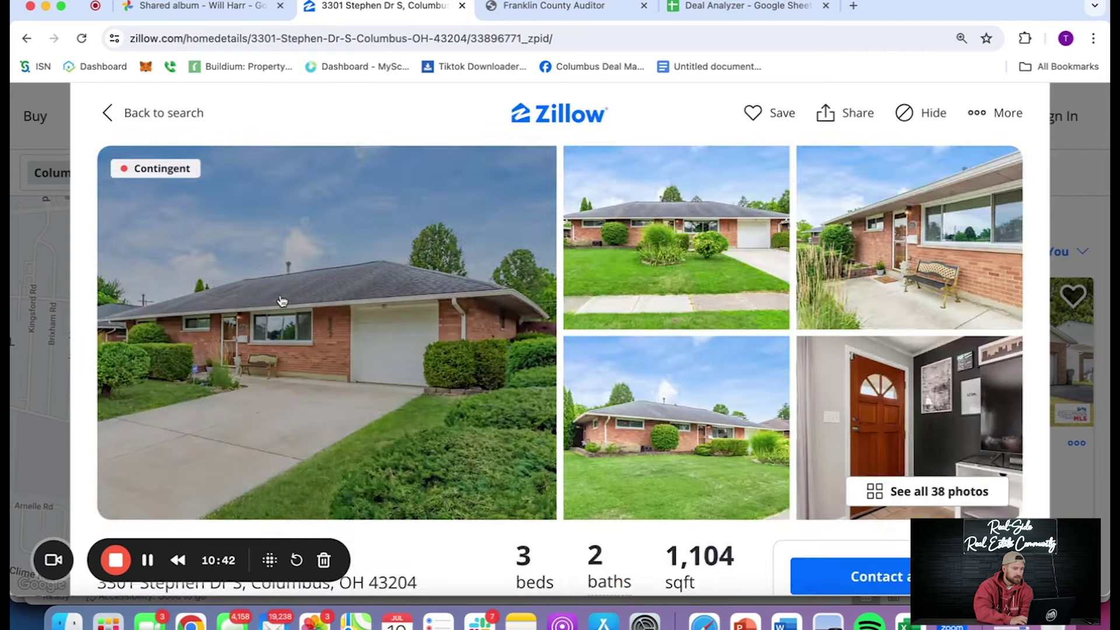
{"action": "scroll", "coordinate": [280, 295], "scroll_direction": "down", "scroll_amount": 10}
{"action": "scroll", "coordinate": [281, 295], "scroll_direction": "down", "scroll_amount": 20}
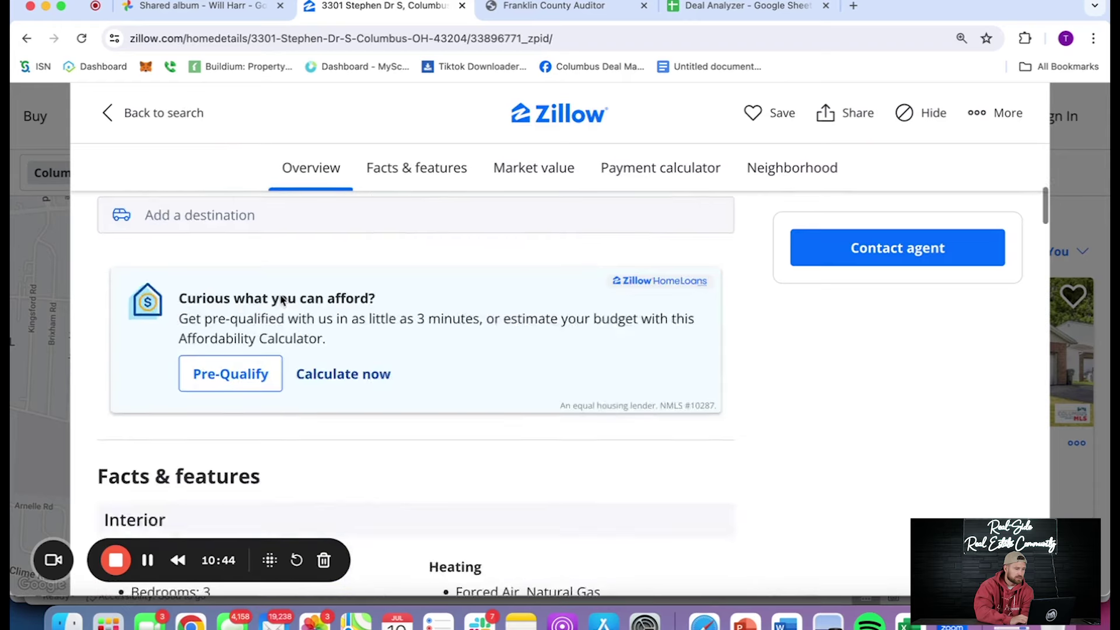
{"action": "scroll", "coordinate": [280, 300], "scroll_direction": "down", "scroll_amount": 3}
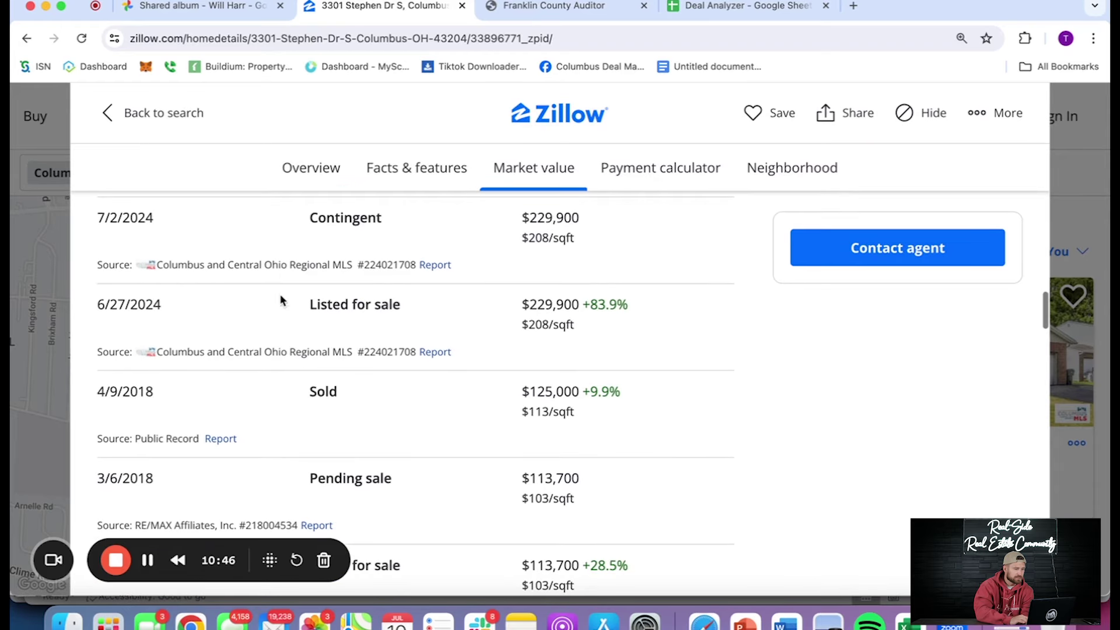
{"action": "scroll", "coordinate": [430, 336], "scroll_direction": "up", "scroll_amount": 1}
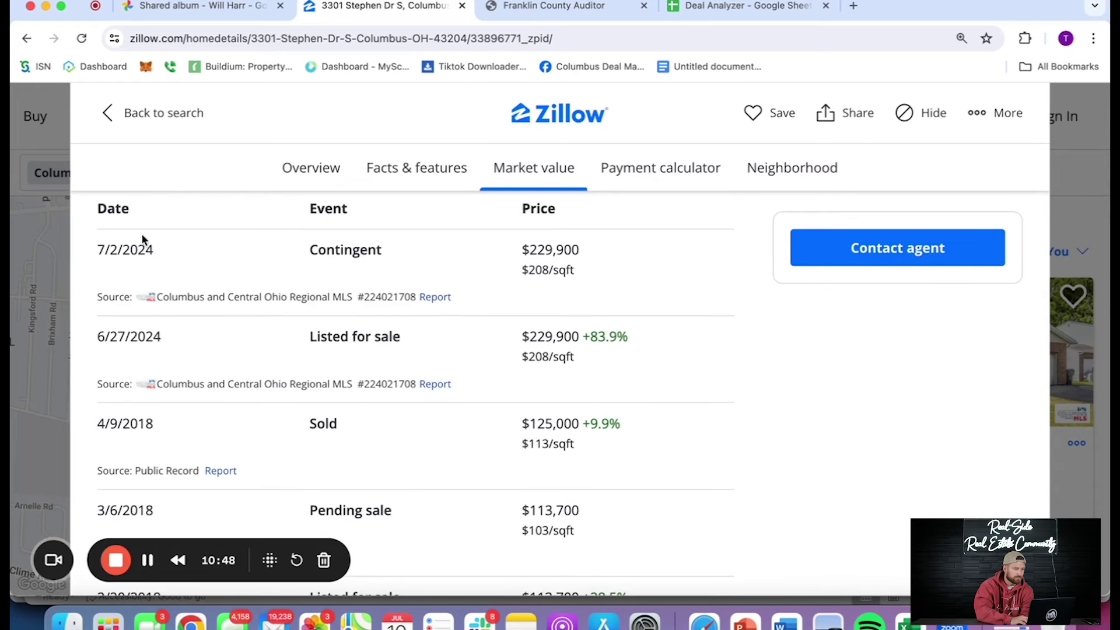
{"action": "left_click", "coordinate": [24, 281]}
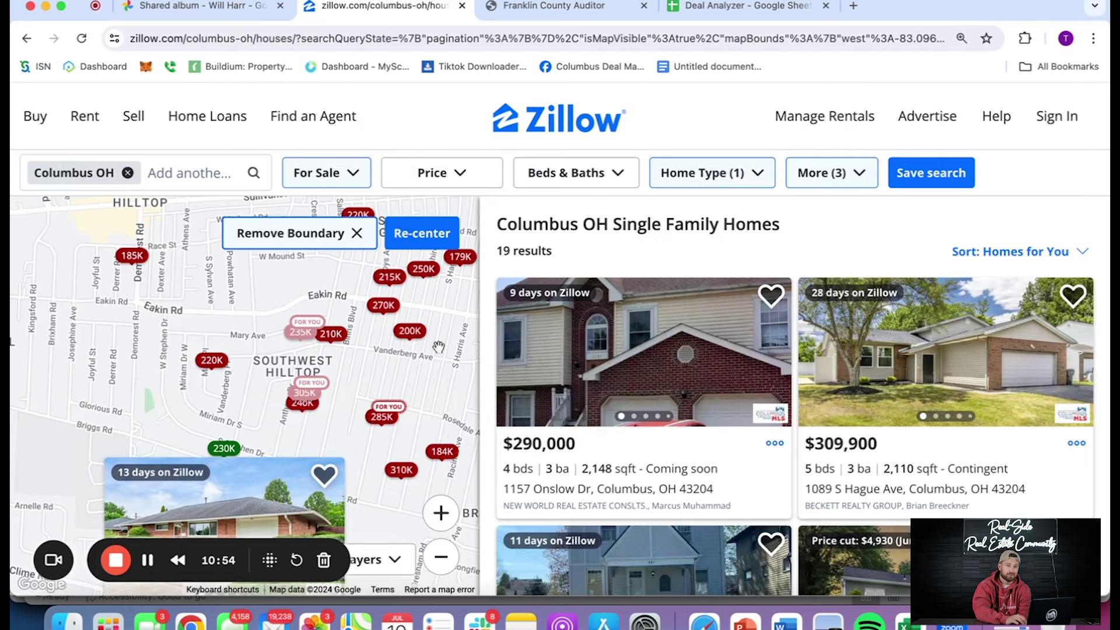
In the Analyzer sheet, enter 255,000 as the ARV in C8
{"action": "left_click", "coordinate": [708, 7]}
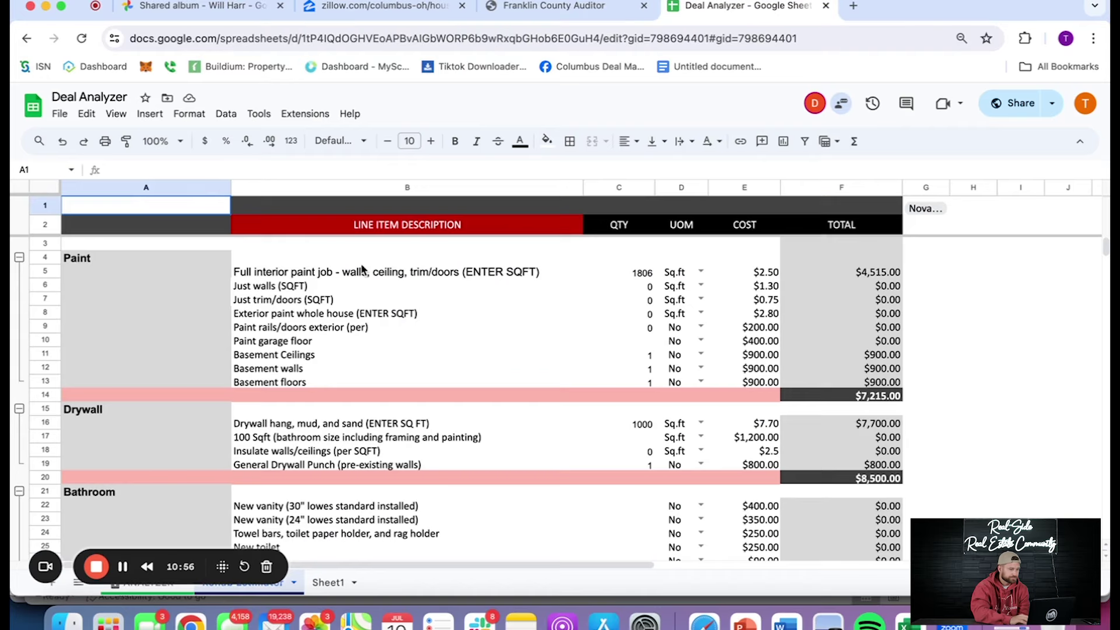
{"action": "left_click", "coordinate": [146, 583]}
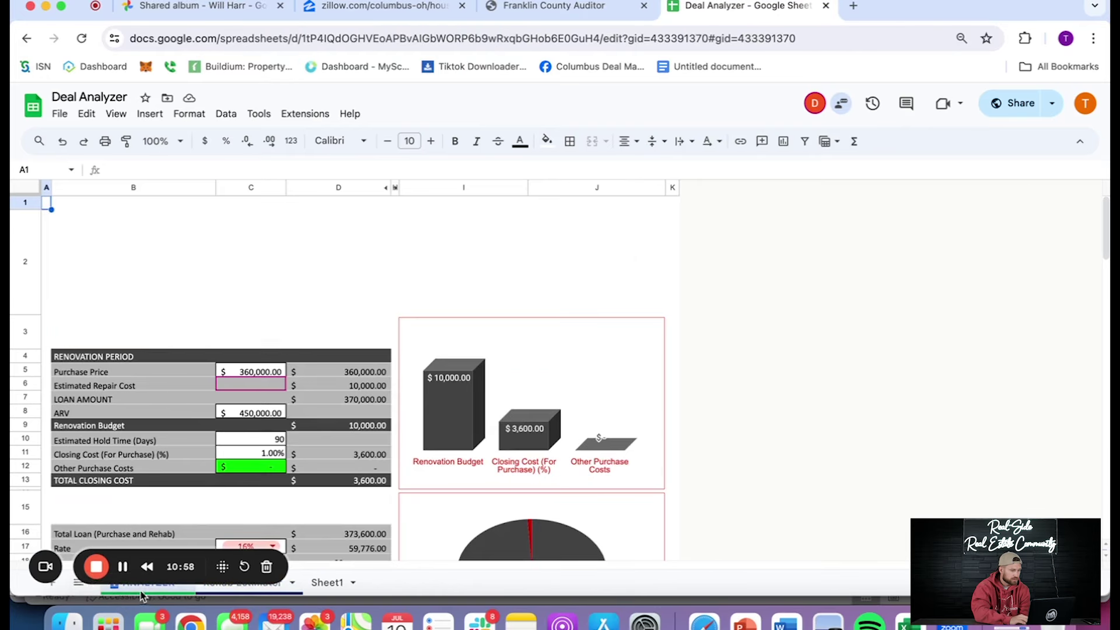
{"action": "left_click", "coordinate": [268, 412]}
{"action": "type", "text": "250"}
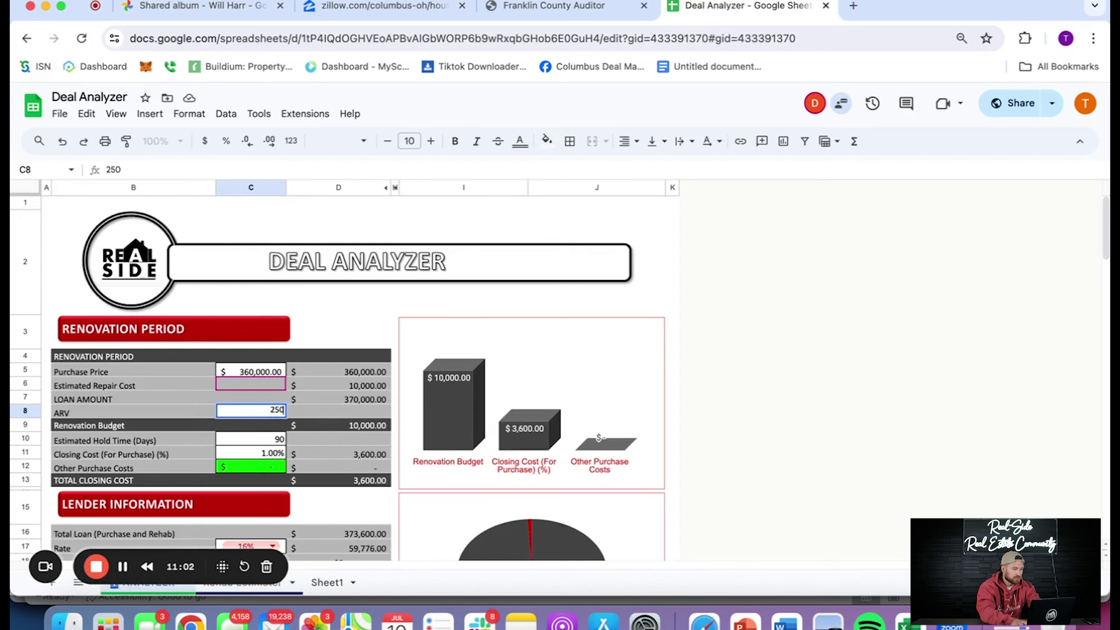
{"action": "type", "text": "55,000"}
{"action": "key", "text": "Return"}
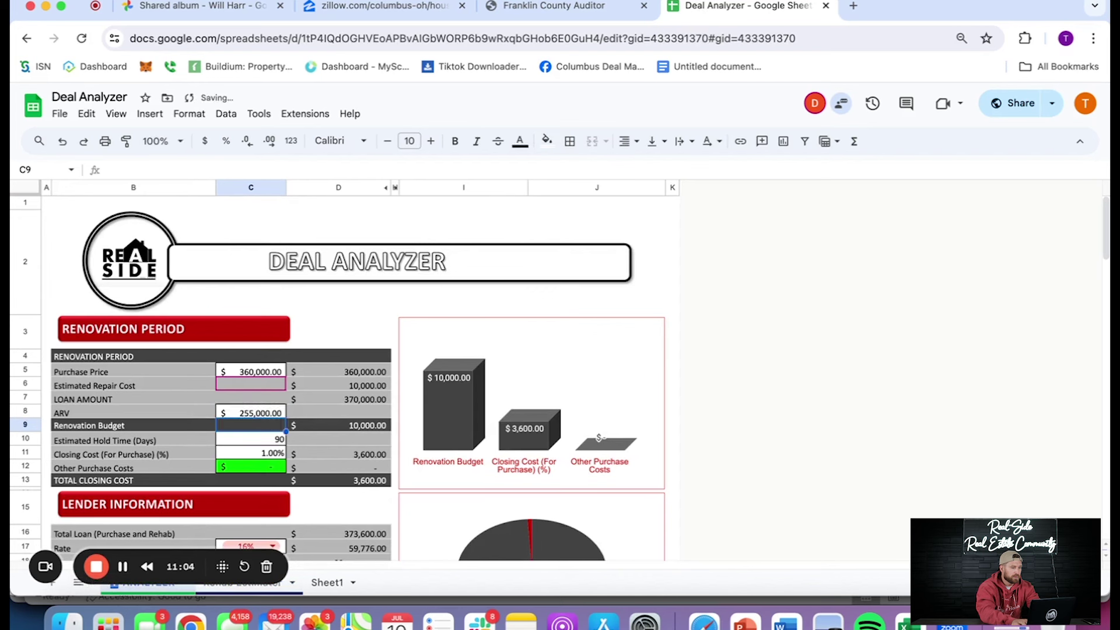
Clear the Purchase Price in C5
{"action": "left_click", "coordinate": [254, 371]}
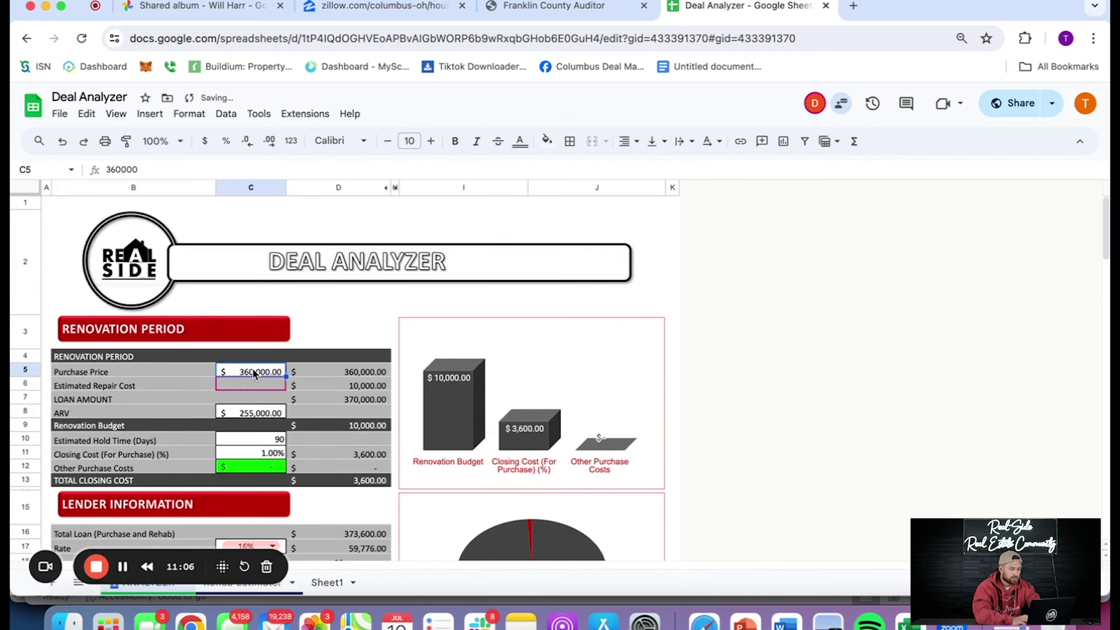
{"action": "key", "text": "BackSpace"}
{"action": "key", "text": "Return"}
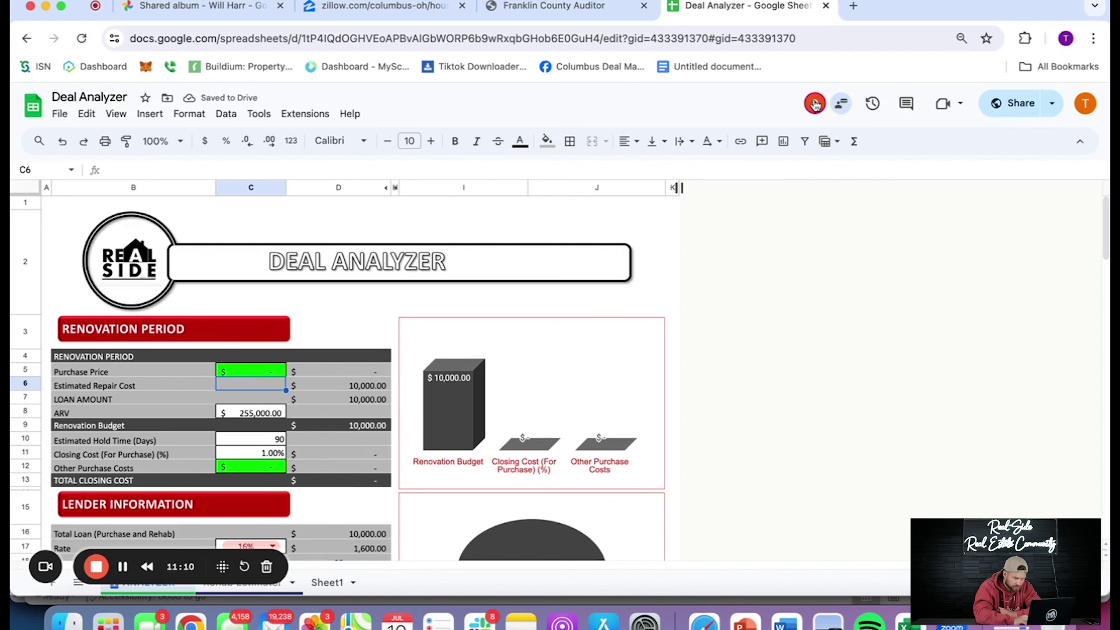
{"action": "mouse_move", "coordinate": [816, 104]}
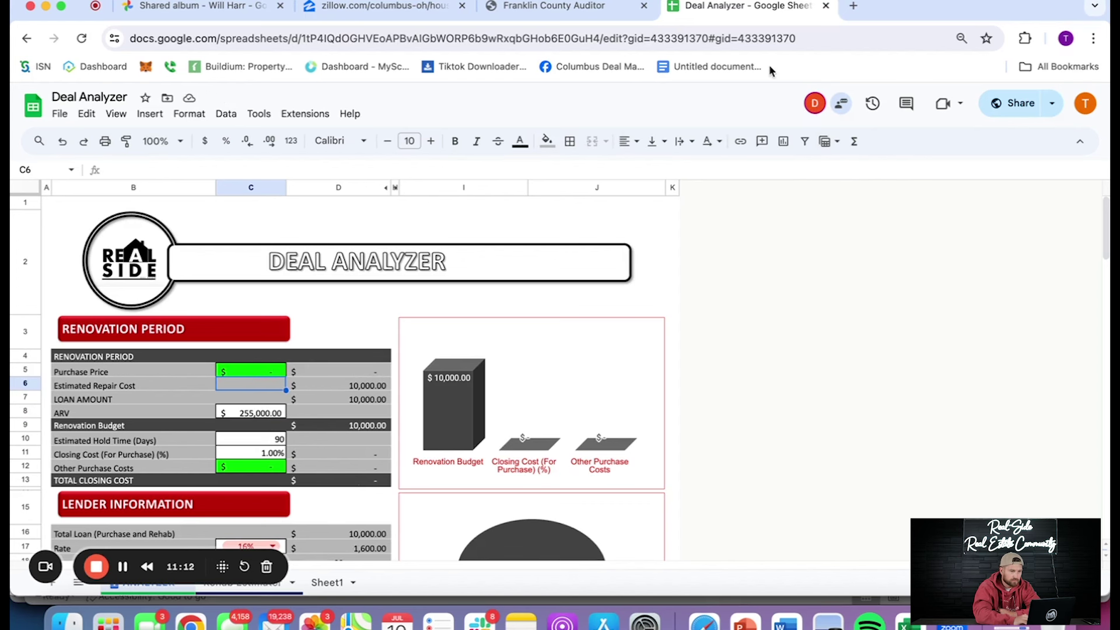
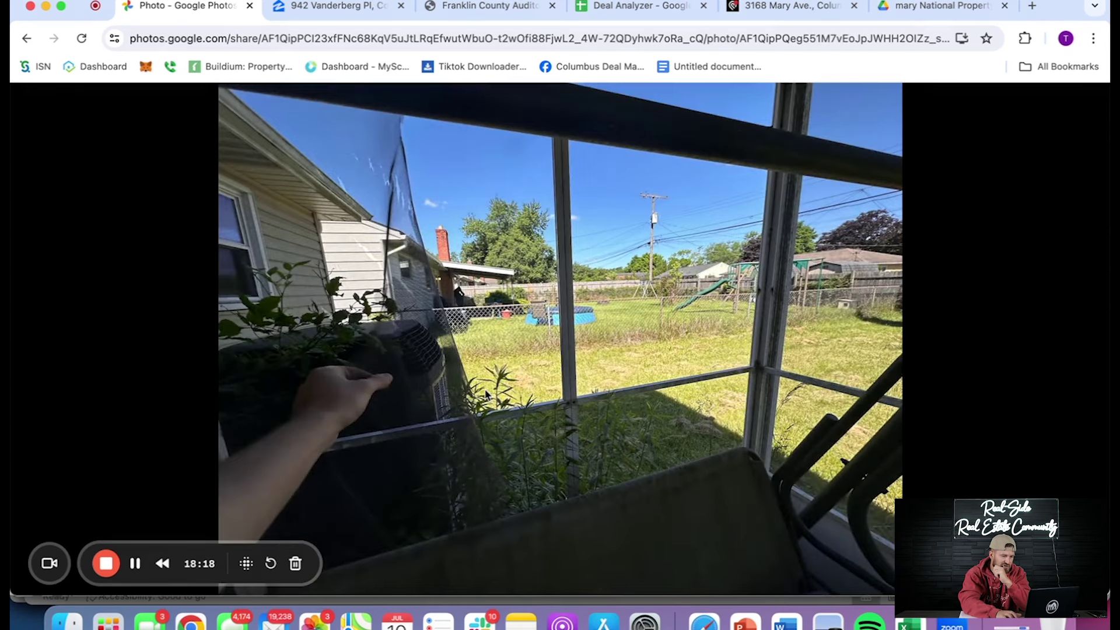
Page through the exterior deck photos, flipping back to the deck-and-chair shot
{"action": "key", "text": "Right"}
{"action": "key", "text": "Right"}
{"action": "key", "text": "Right"}
{"action": "key", "text": "Right"}
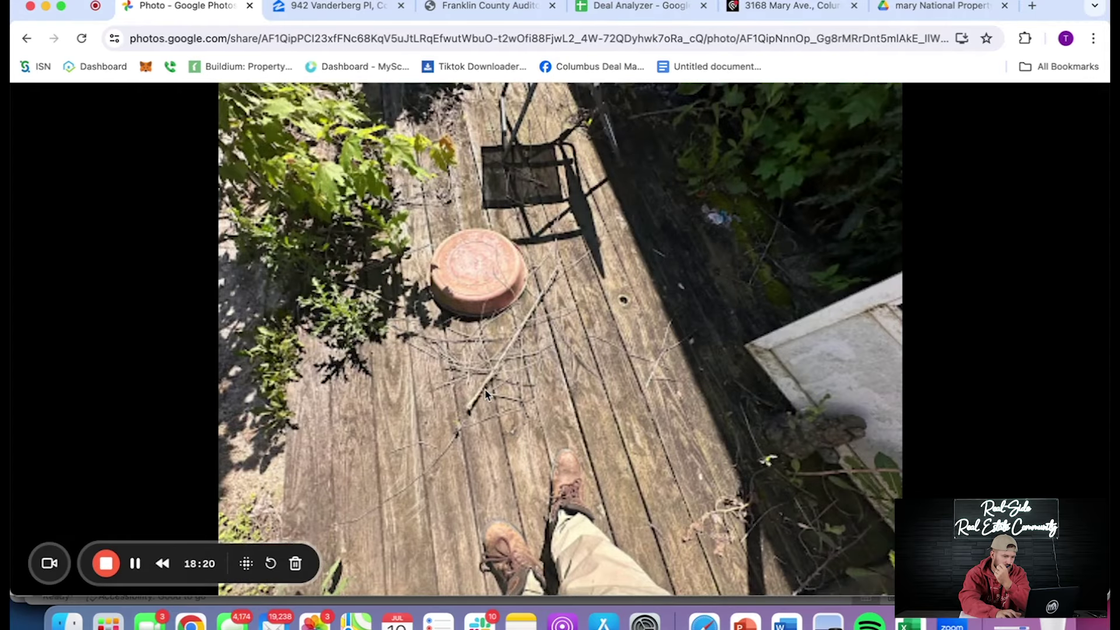
{"action": "key", "text": "Right"}
{"action": "key", "text": "Right"}
{"action": "key", "text": "Right"}
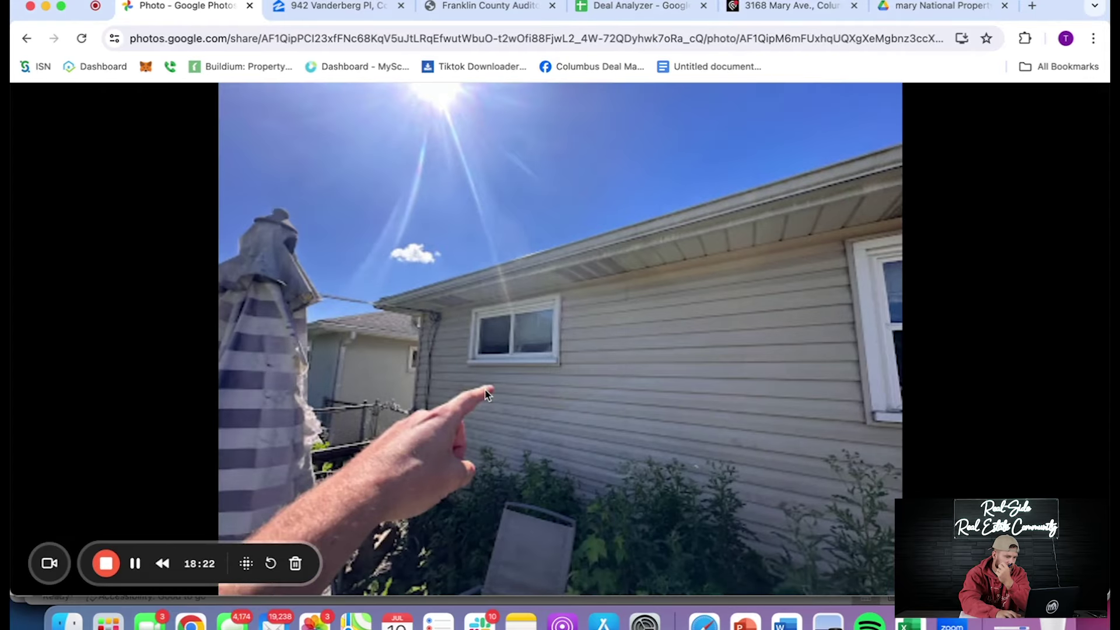
{"action": "key", "text": "Right"}
{"action": "key", "text": "Right"}
{"action": "key", "text": "Right"}
{"action": "key", "text": "Left"}
{"action": "key", "text": "Right"}
{"action": "key", "text": "Right"}
{"action": "key", "text": "Right"}
{"action": "key", "text": "Left"}
{"action": "key", "text": "Left"}
{"action": "key", "text": "Left"}
Advance through the siding photos to the side yard along the chain-link fence
{"action": "key", "text": "Right"}
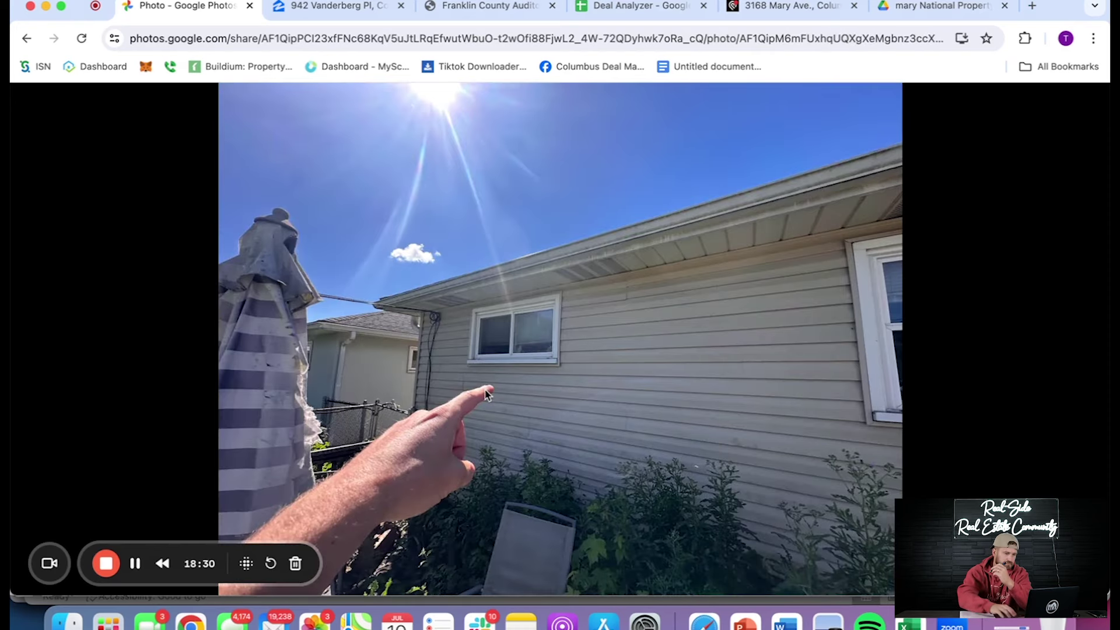
{"action": "key", "text": "Right"}
{"action": "key", "text": "Right"}
{"action": "key", "text": "Right"}
{"action": "key", "text": "Right"}
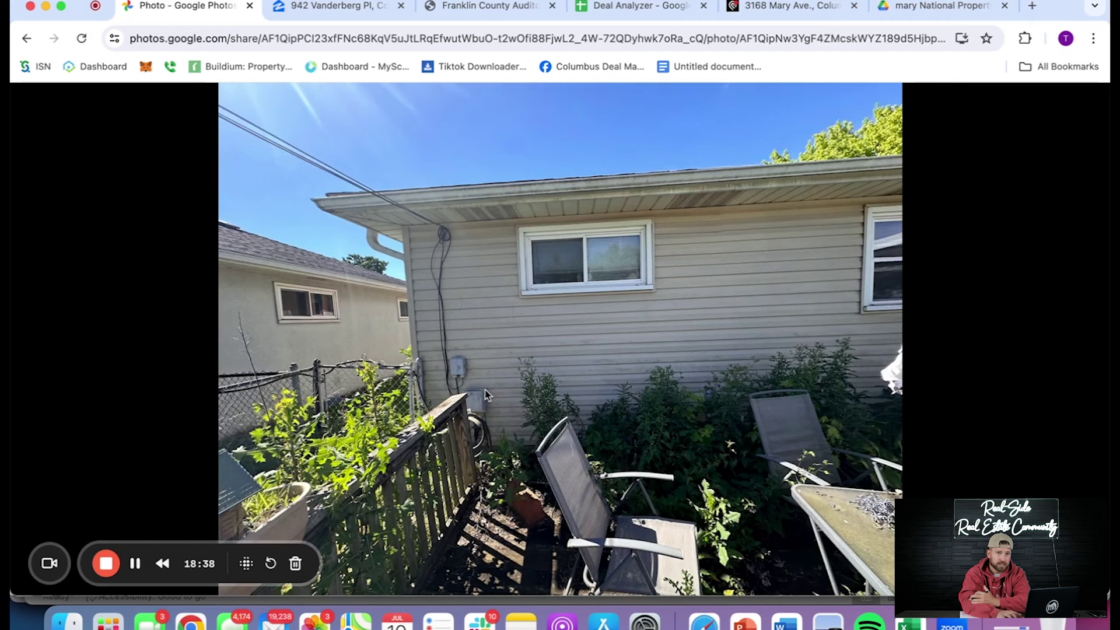
{"action": "key", "text": "Right"}
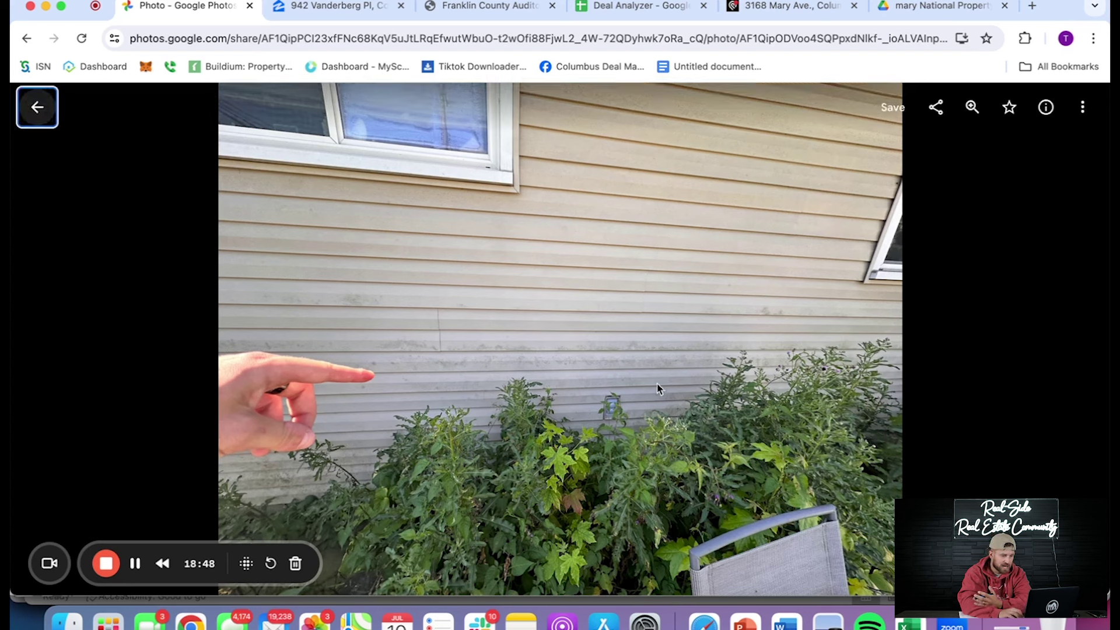
{"action": "key", "text": "Right"}
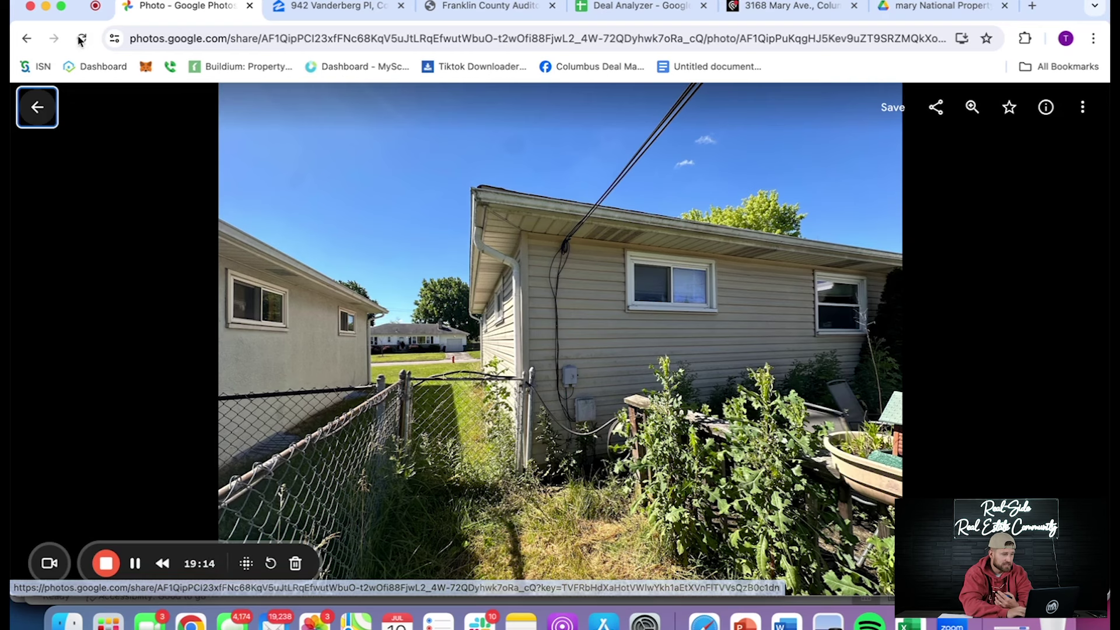
Return to the album, scroll to the top and open the first furnace photo
{"action": "left_click", "coordinate": [50, 124]}
{"action": "scroll", "coordinate": [144, 279], "scroll_direction": "down", "scroll_amount": 15}
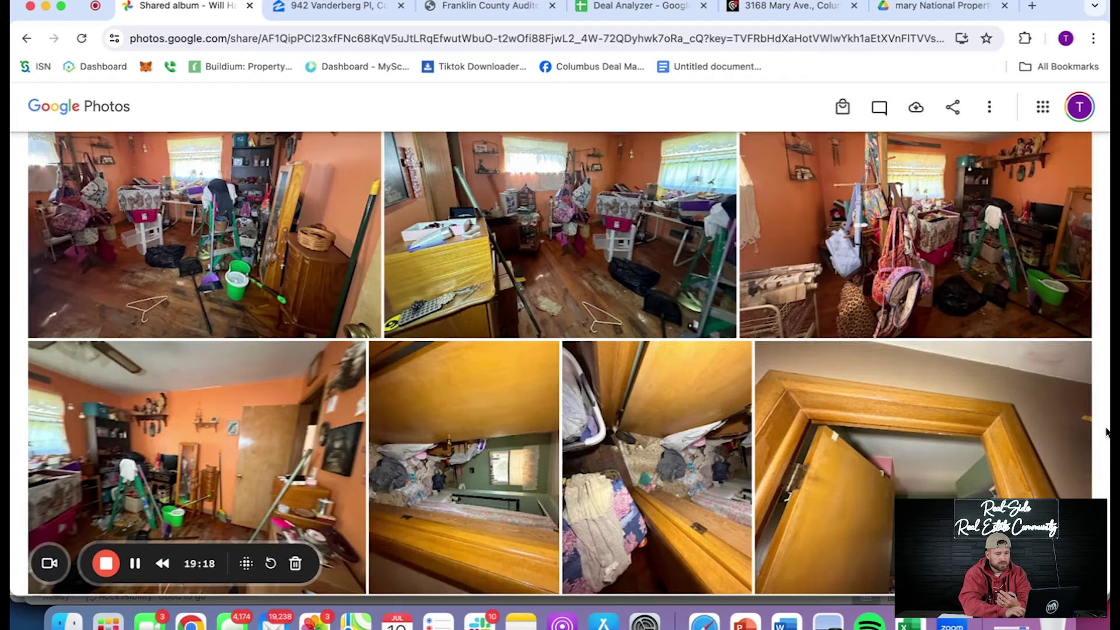
{"action": "scroll", "coordinate": [1104, 416], "scroll_direction": "down", "scroll_amount": 5}
{"action": "left_click_drag", "start_coordinate": [1104, 416], "coordinate": [1104, 133]}
{"action": "left_click", "coordinate": [177, 369]}
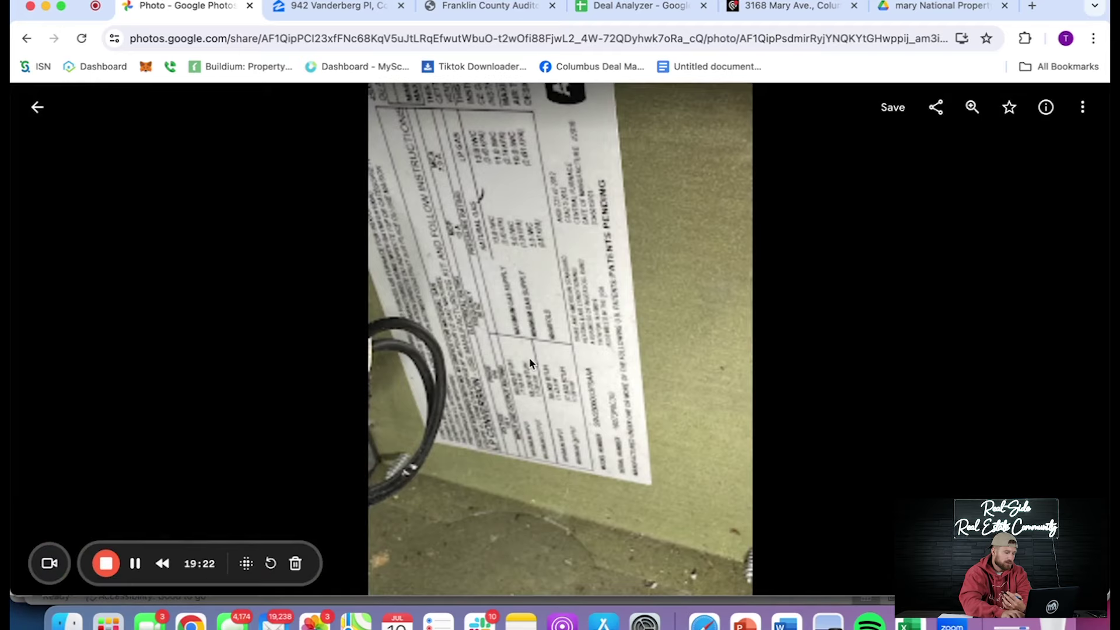
Step through the furnace interior photos and zoom into the furnace rating label
{"action": "key", "text": "Right"}
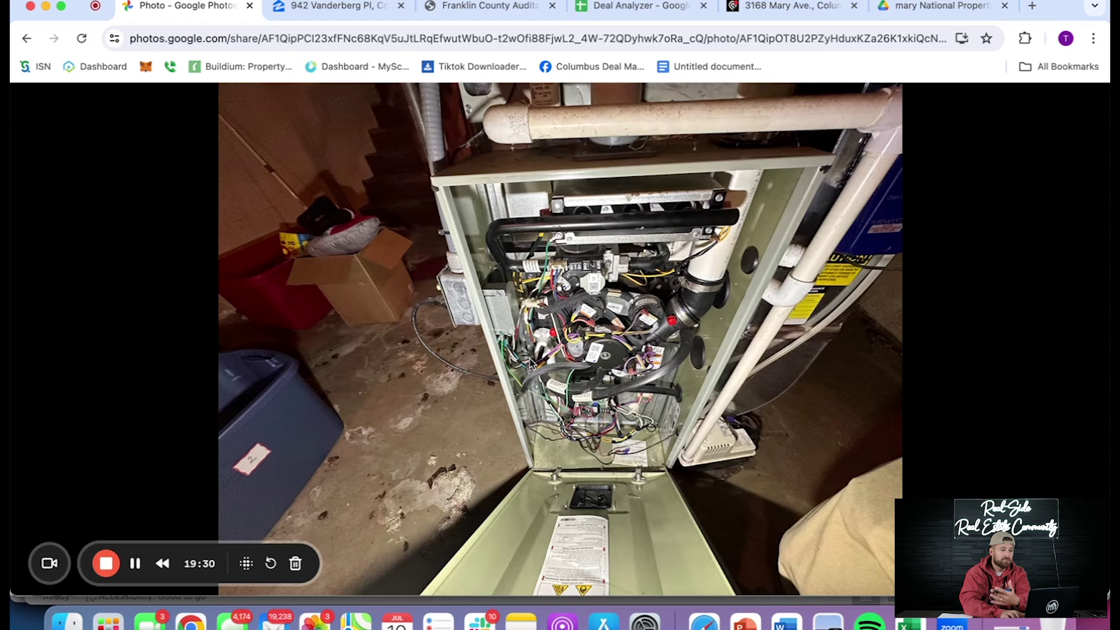
{"action": "key", "text": "Right"}
{"action": "key", "text": "Left"}
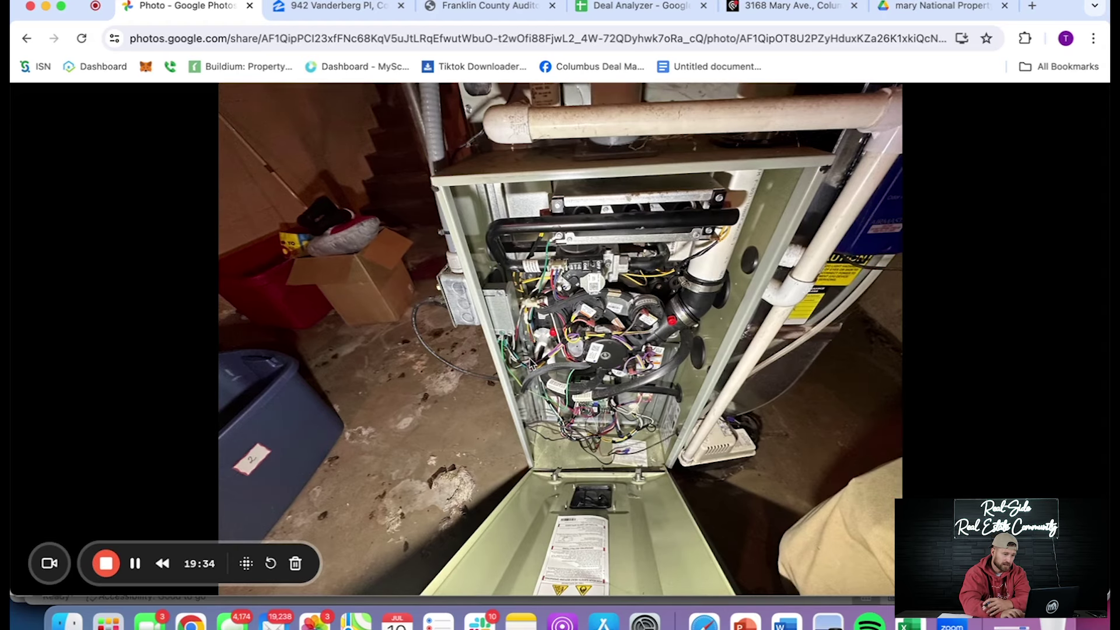
{"action": "key", "text": "Right"}
{"action": "key", "text": "Right"}
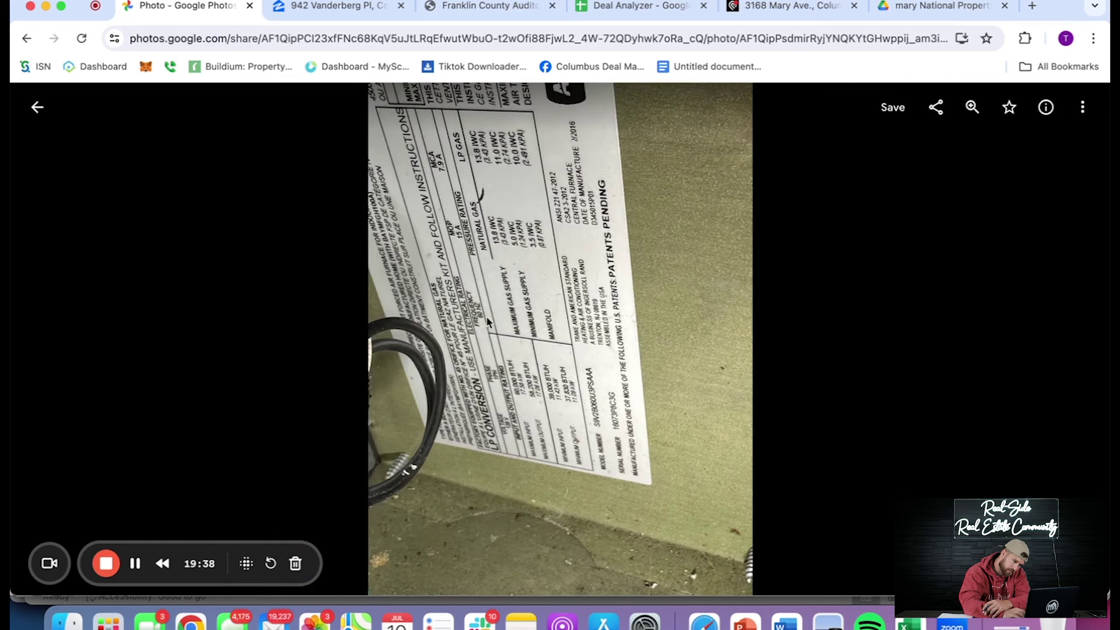
{"action": "scroll", "coordinate": [621, 433], "scroll_direction": "up", "scroll_amount": 5}
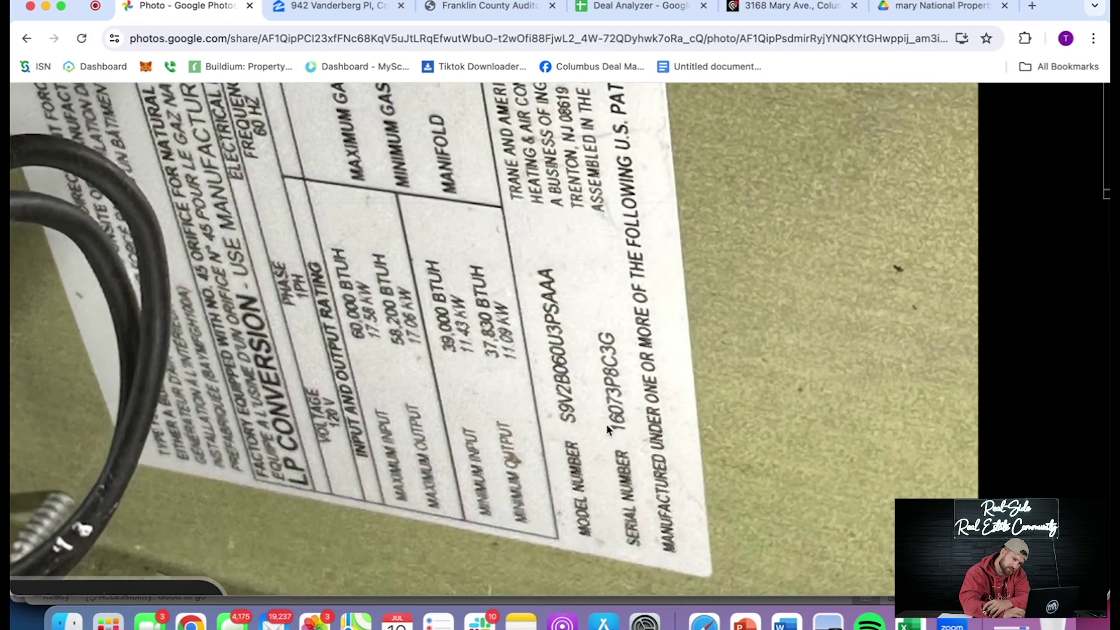
{"action": "scroll", "coordinate": [617, 433], "scroll_direction": "down", "scroll_amount": 5}
Move past the furnace exterior, pipes and ductwork photos to the water heater
{"action": "key", "text": "Right"}
{"action": "key", "text": "Right"}
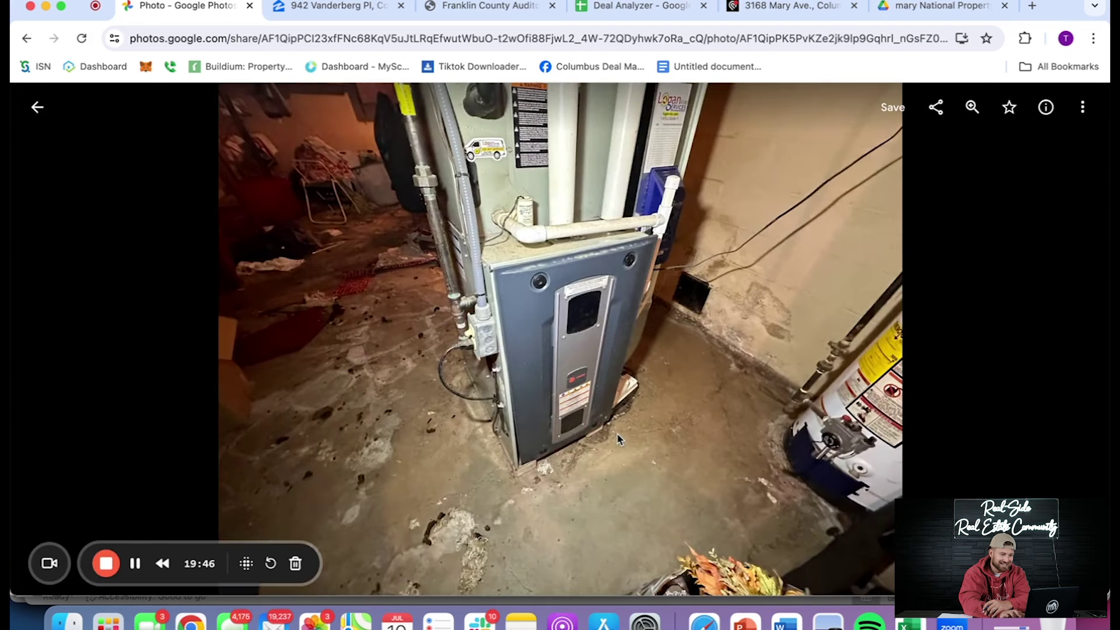
{"action": "key", "text": "Right"}
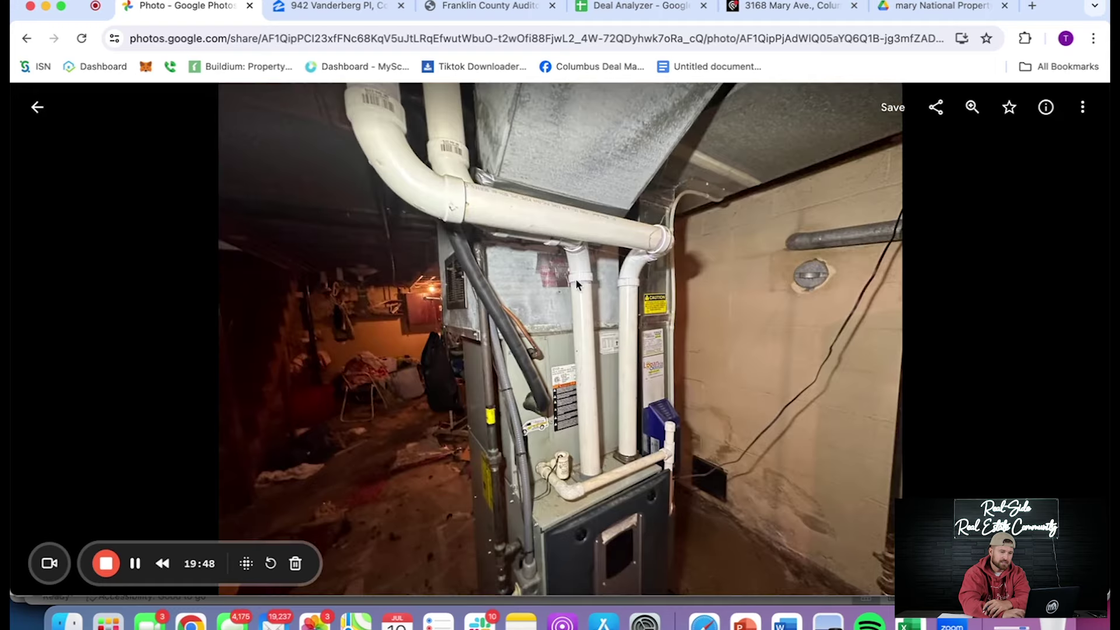
{"action": "key", "text": "Right"}
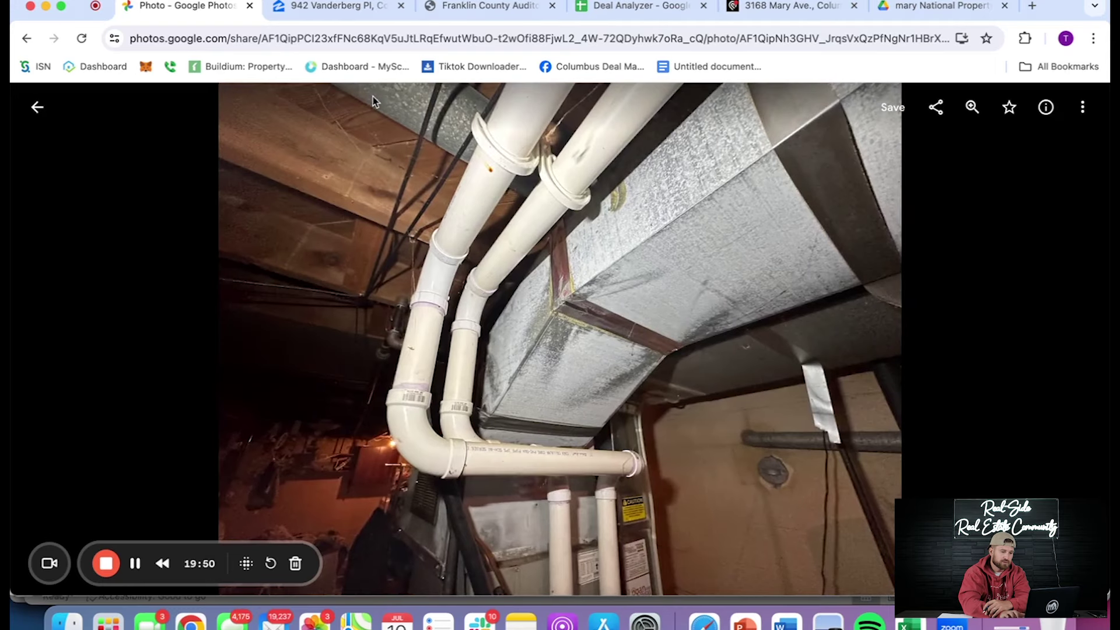
{"action": "key", "text": "Left"}
{"action": "key", "text": "Right"}
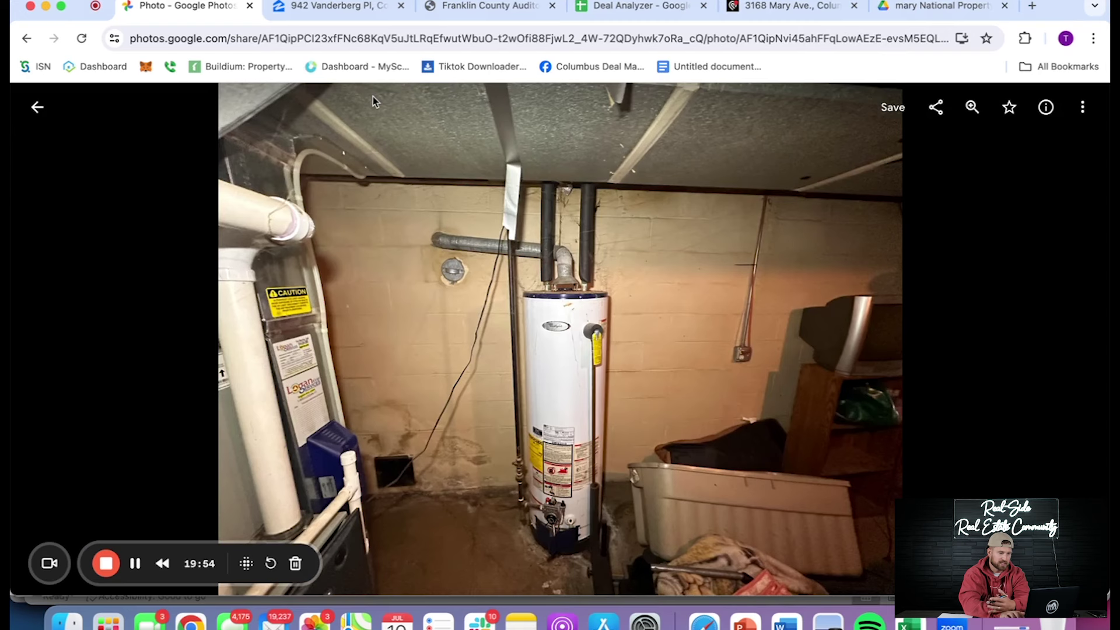
Step through the basement storage photos to the wide basement shot with the panel
{"action": "key", "text": "Right"}
{"action": "key", "text": "Right"}
{"action": "key", "text": "Left"}
{"action": "key", "text": "Left"}
{"action": "key", "text": "Left"}
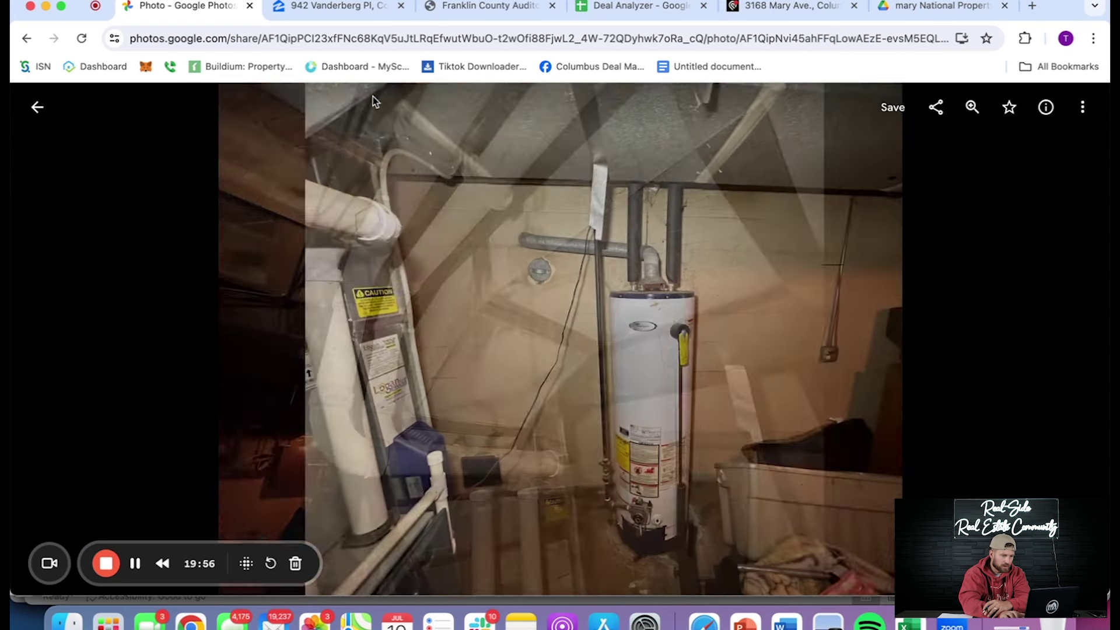
{"action": "key", "text": "Right"}
{"action": "key", "text": "Right"}
{"action": "key", "text": "Right"}
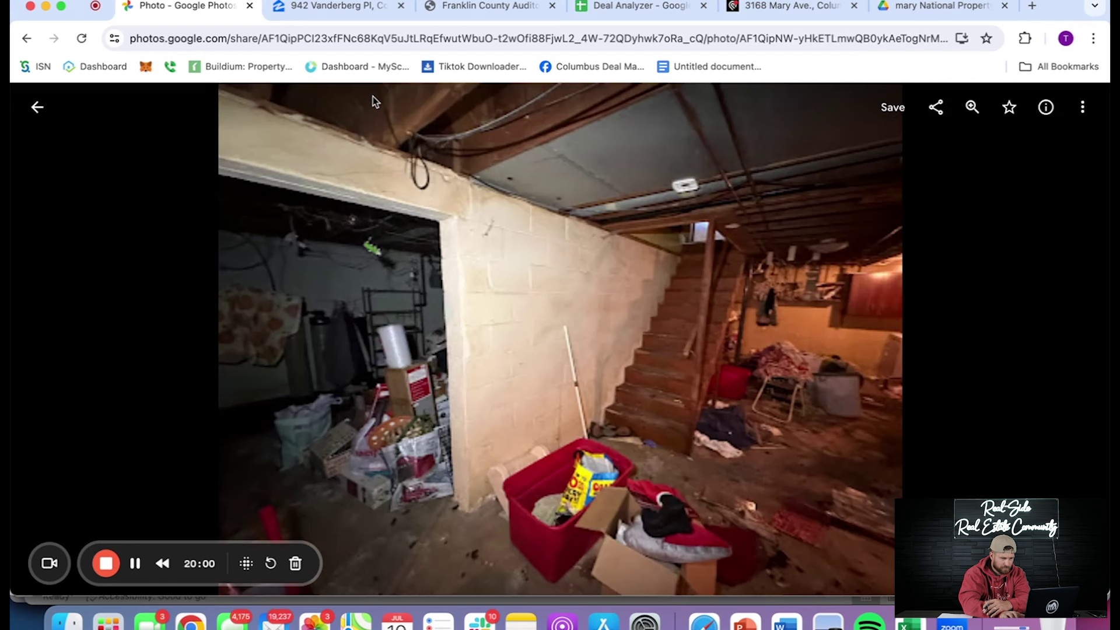
{"action": "key", "text": "Right"}
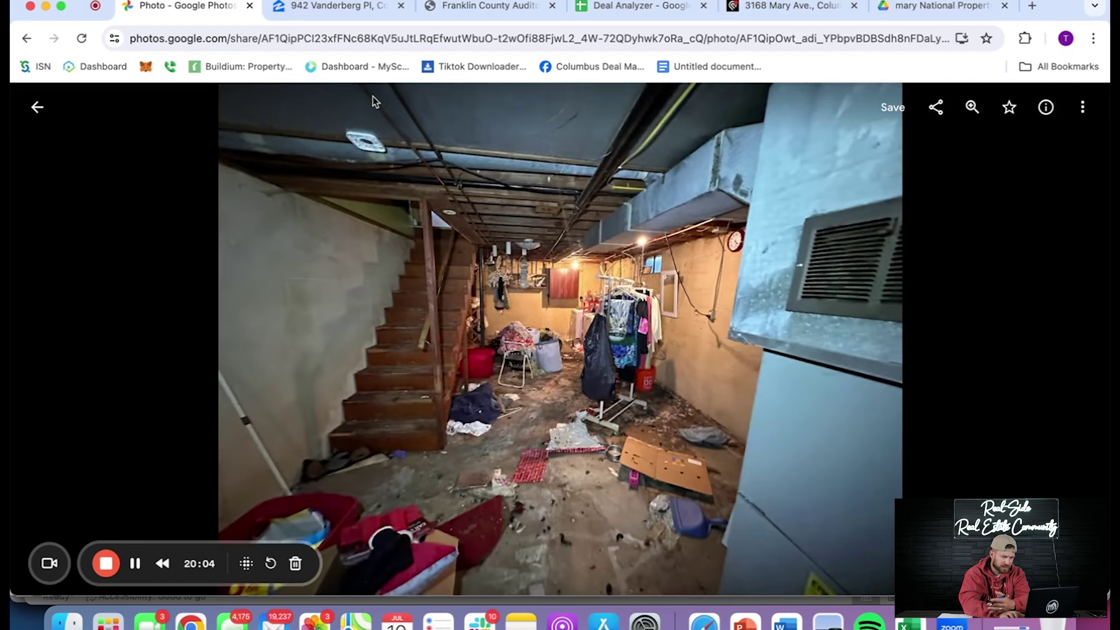
{"action": "key", "text": "Right"}
Pass the breaker panel close-up, then zoom and pan onto the ceiling wiring above it
{"action": "key", "text": "Right"}
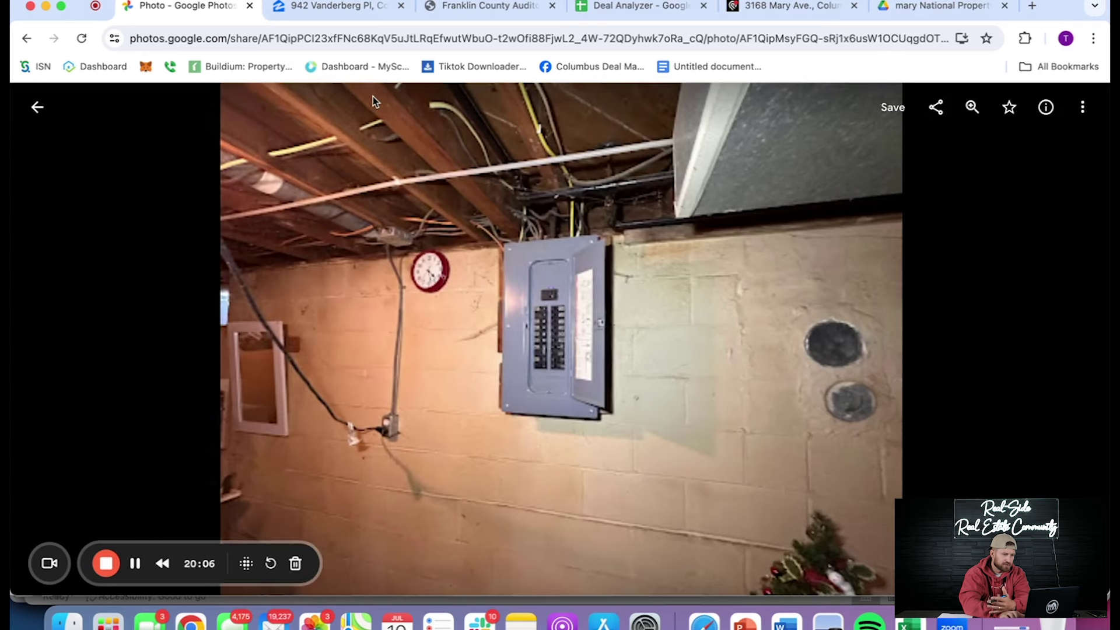
{"action": "key", "text": "Right"}
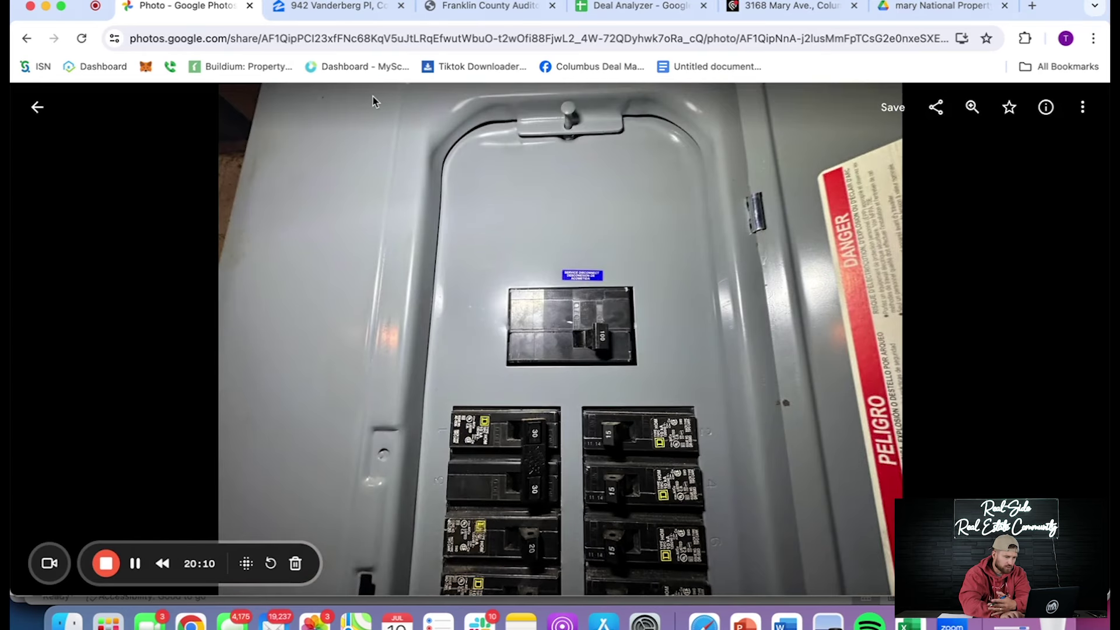
{"action": "key", "text": "Right"}
{"action": "key", "text": "Right"}
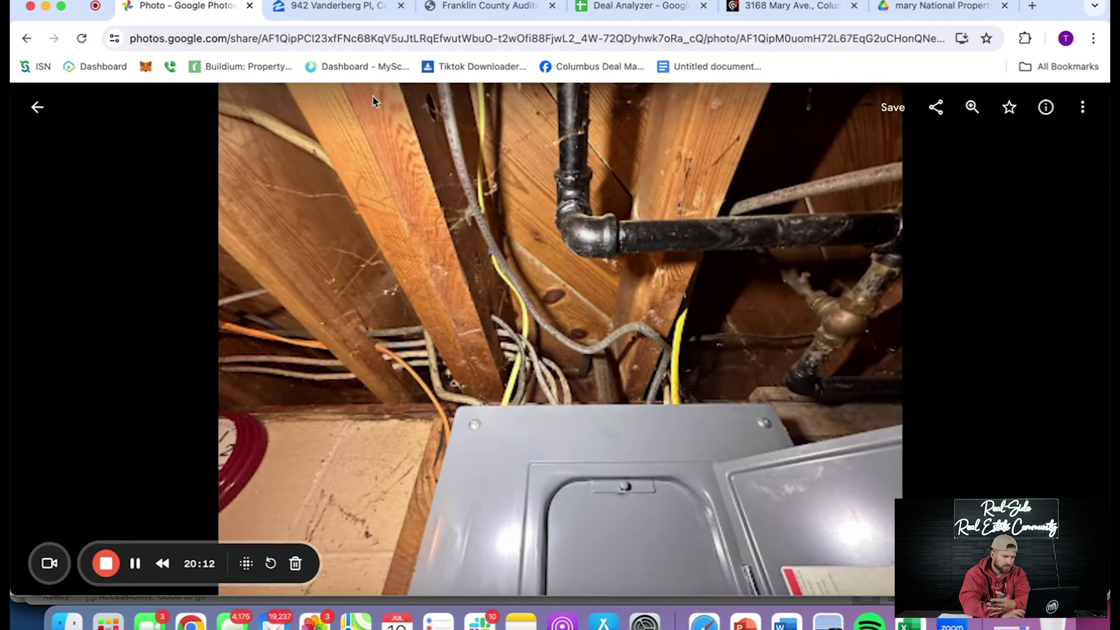
{"action": "scroll", "coordinate": [521, 385], "scroll_direction": "up", "scroll_amount": 5}
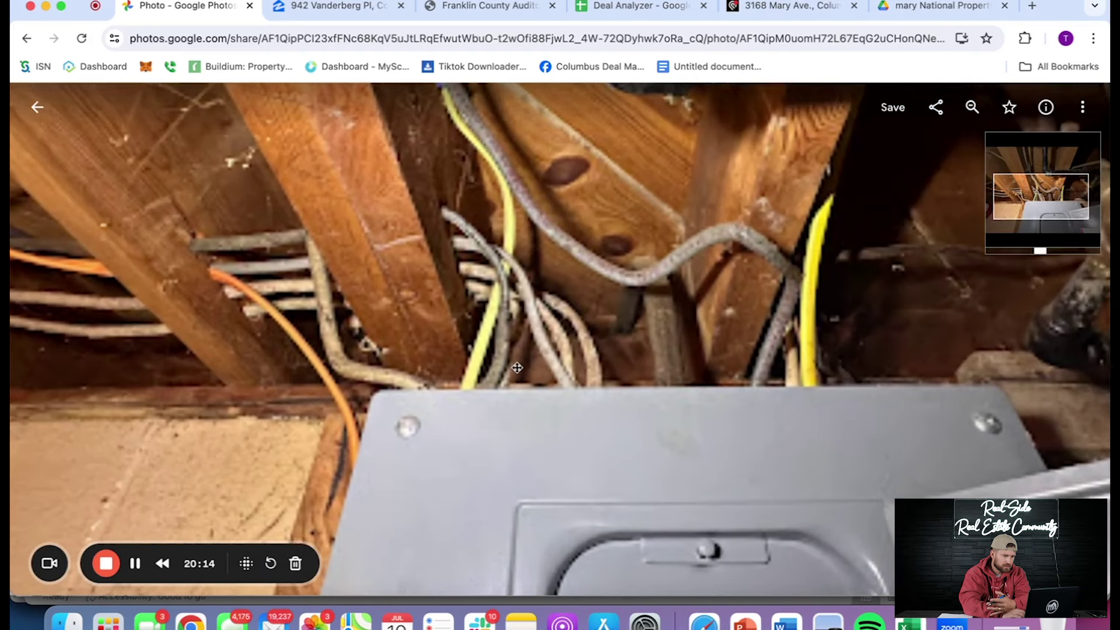
{"action": "left_click_drag", "start_coordinate": [516, 367], "coordinate": [530, 397]}
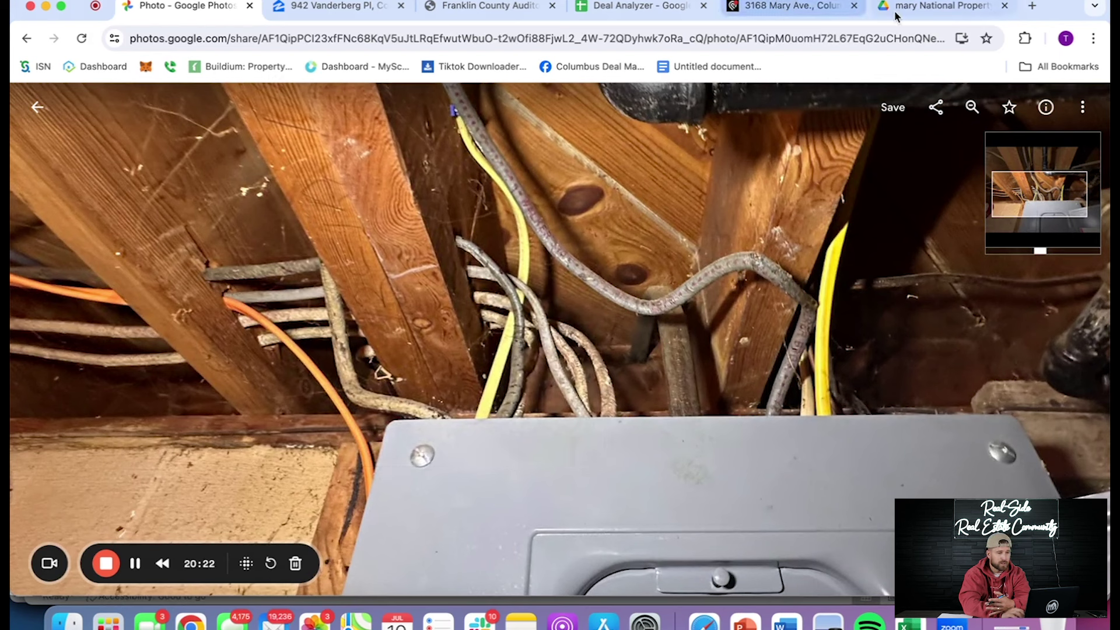
Check the Franklin County Auditor data and inspection PDF, then return to the walkthrough album
{"action": "left_click", "coordinate": [466, 12]}
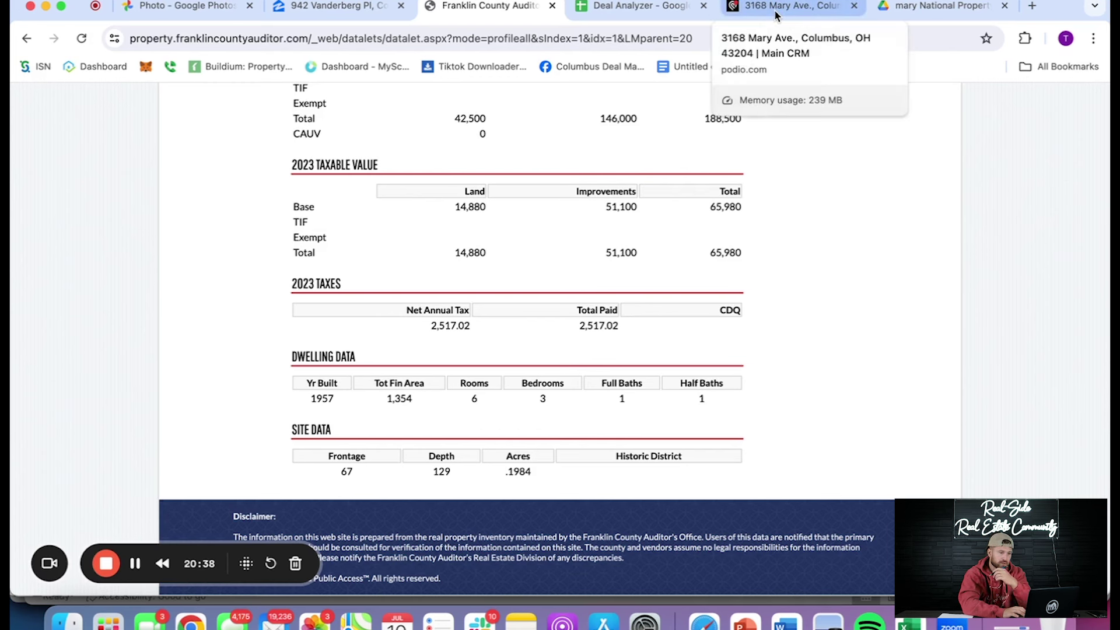
{"action": "left_click", "coordinate": [933, 7]}
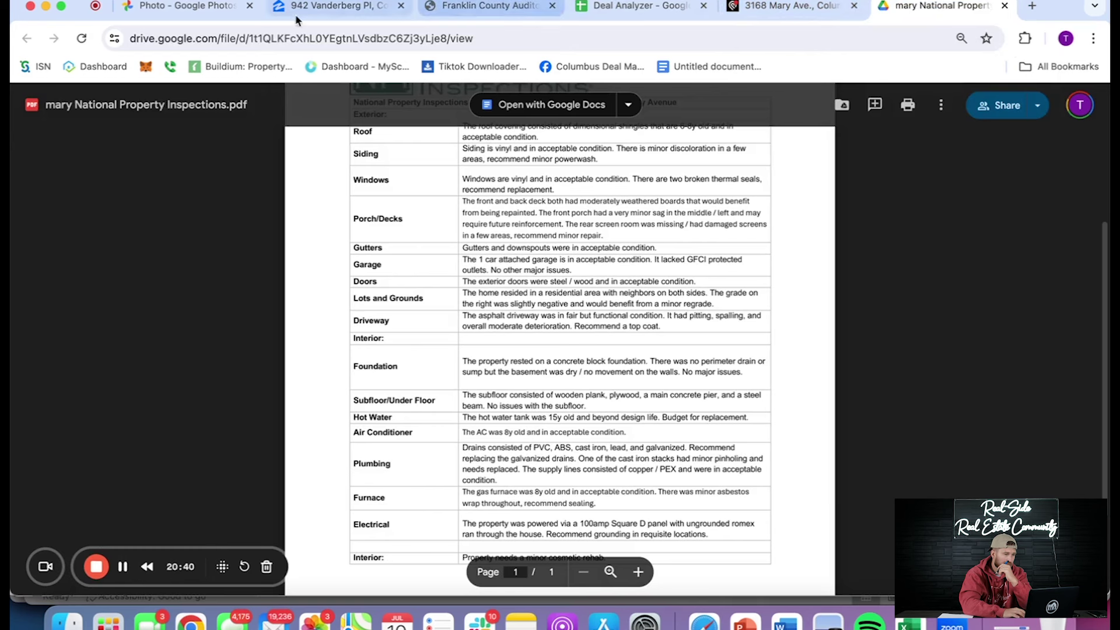
{"action": "left_click", "coordinate": [215, 12]}
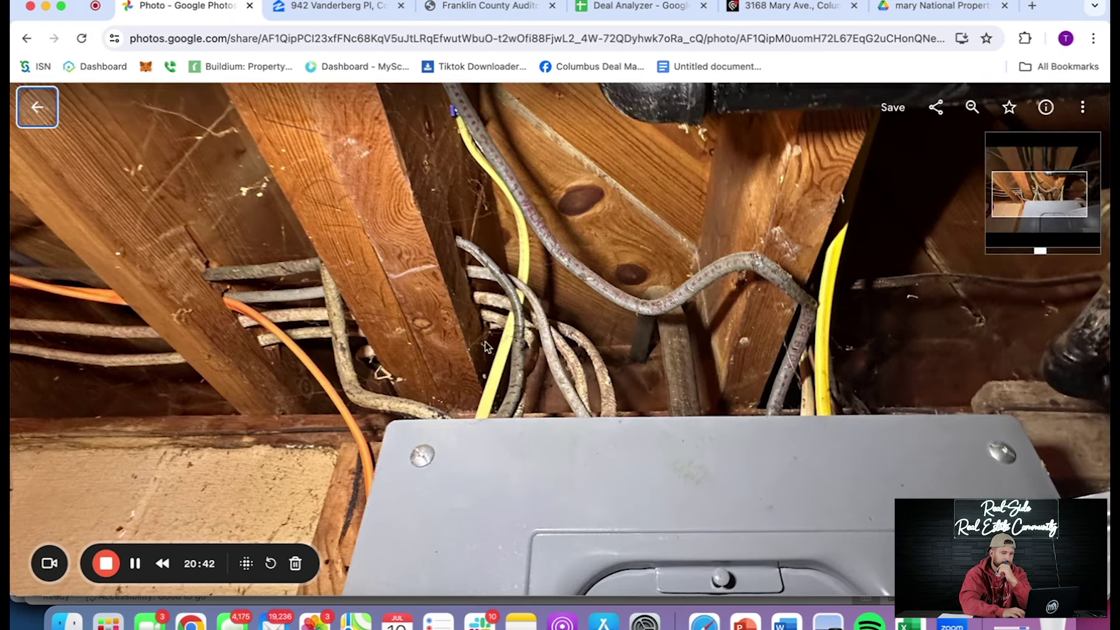
Advance through the laundry area, laundry wall and ceiling joist photos
{"action": "key", "text": "Right"}
{"action": "key", "text": "Right"}
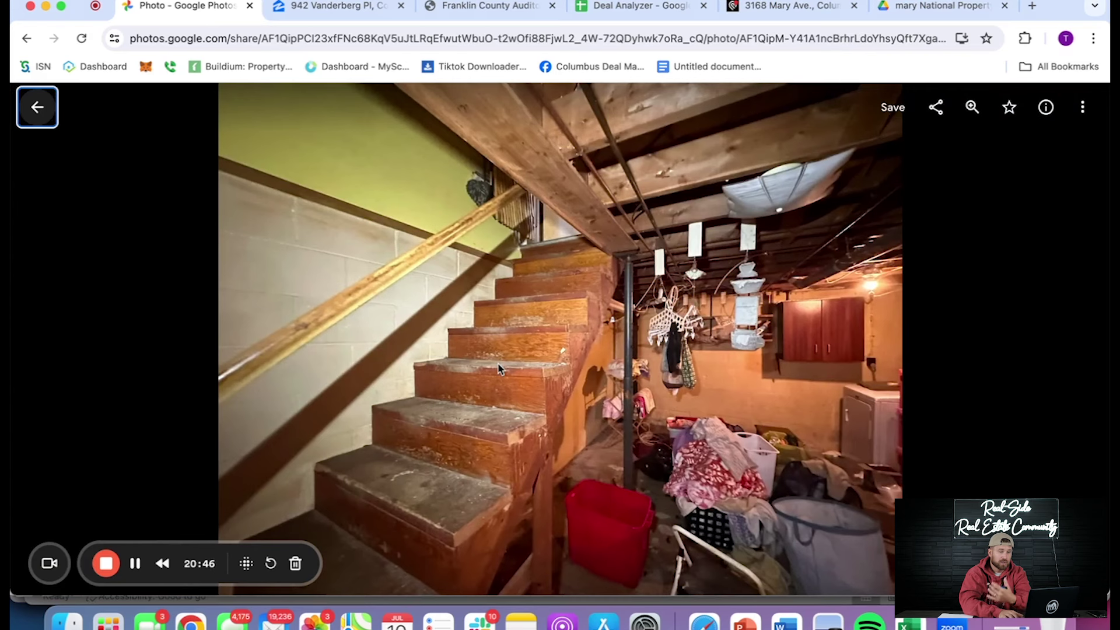
{"action": "key", "text": "Right"}
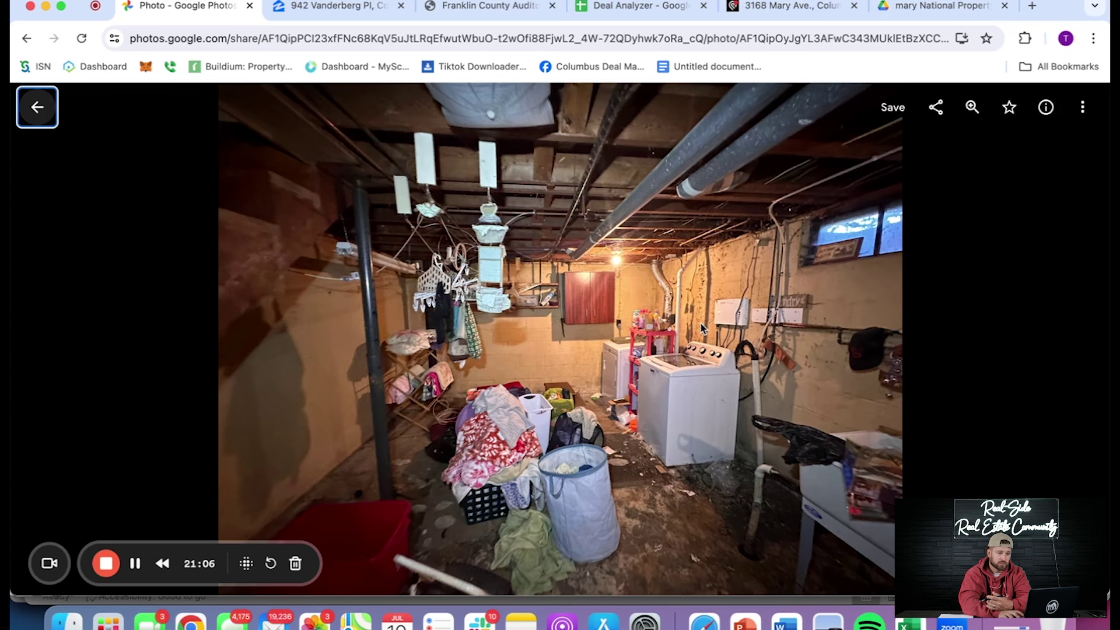
{"action": "key", "text": "Right"}
{"action": "key", "text": "Right"}
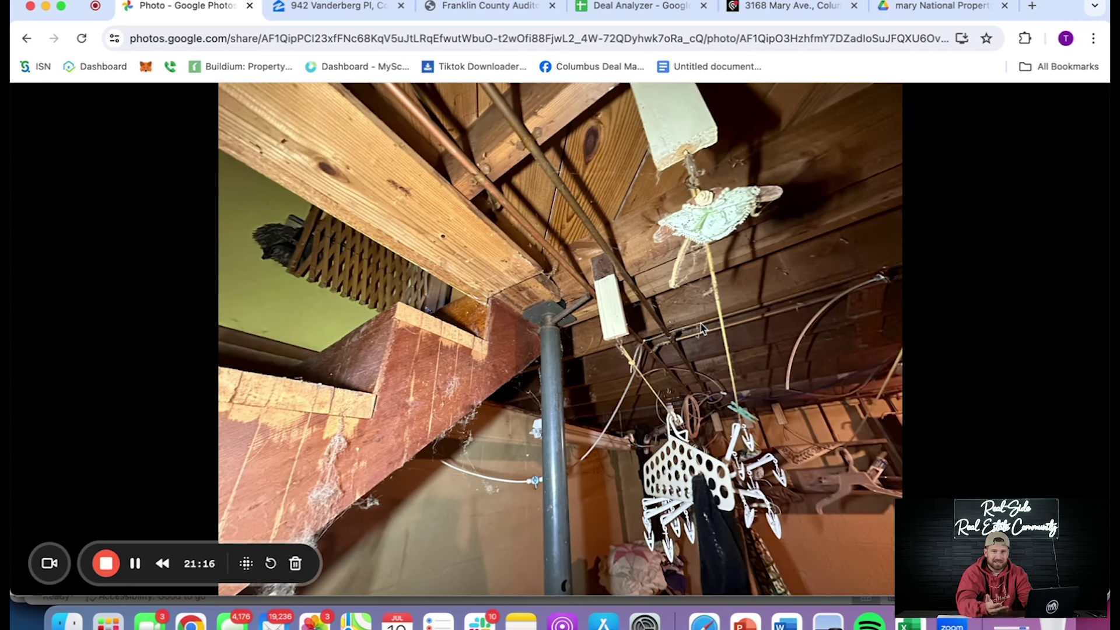
{"action": "key", "text": "Right"}
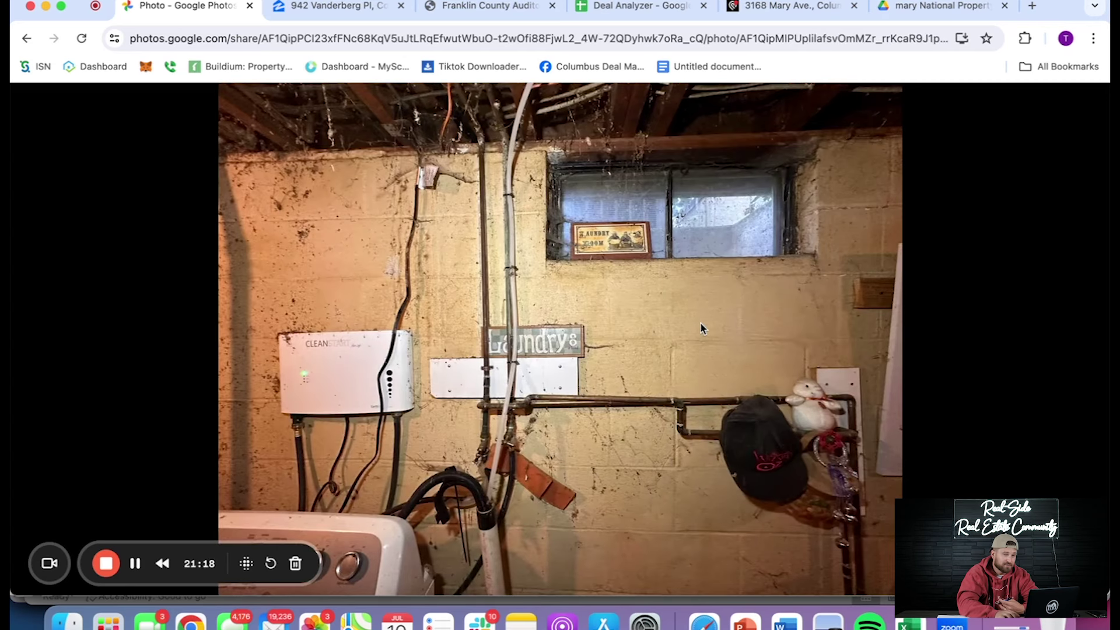
{"action": "key", "text": "Right"}
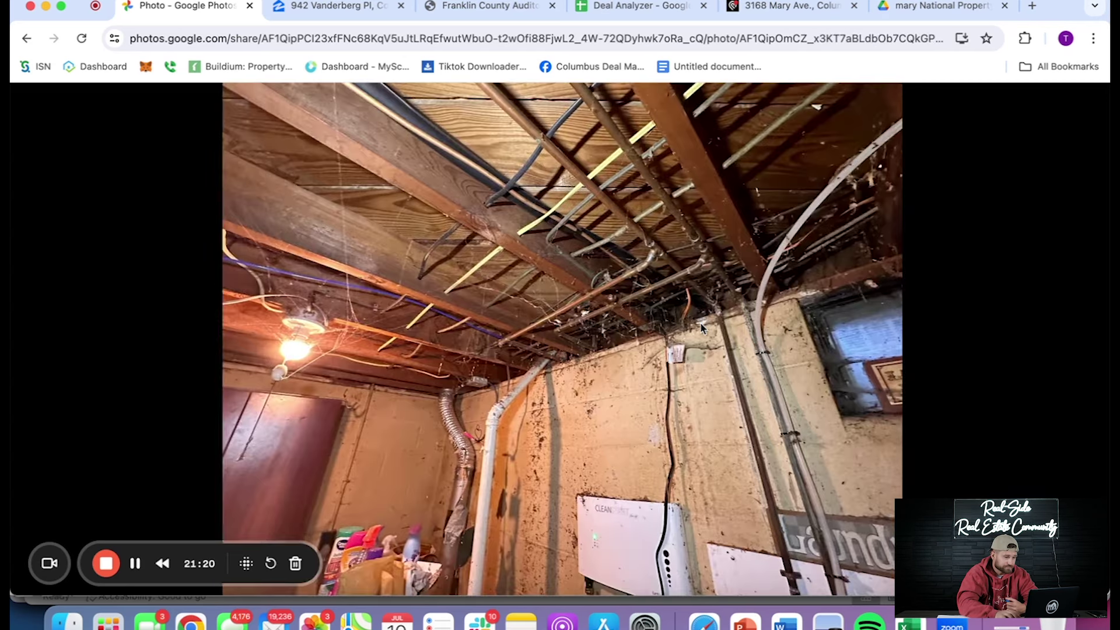
{"action": "key", "text": "Right"}
{"action": "key", "text": "Right"}
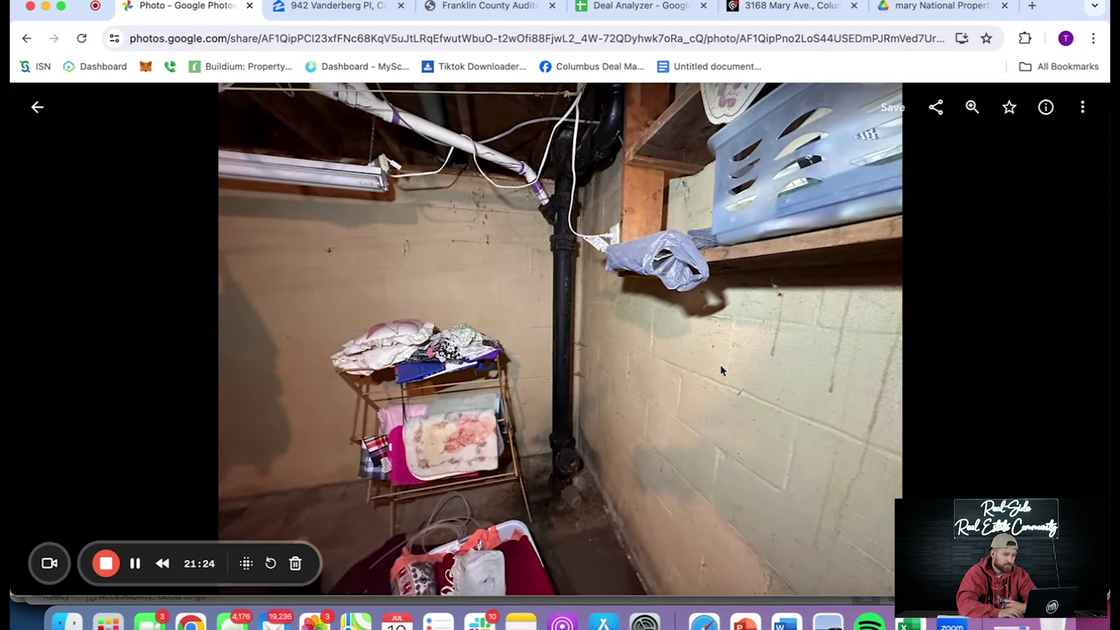
Continue past the pipe cleanout and black pipe close-ups to the water heater label
{"action": "key", "text": "Right"}
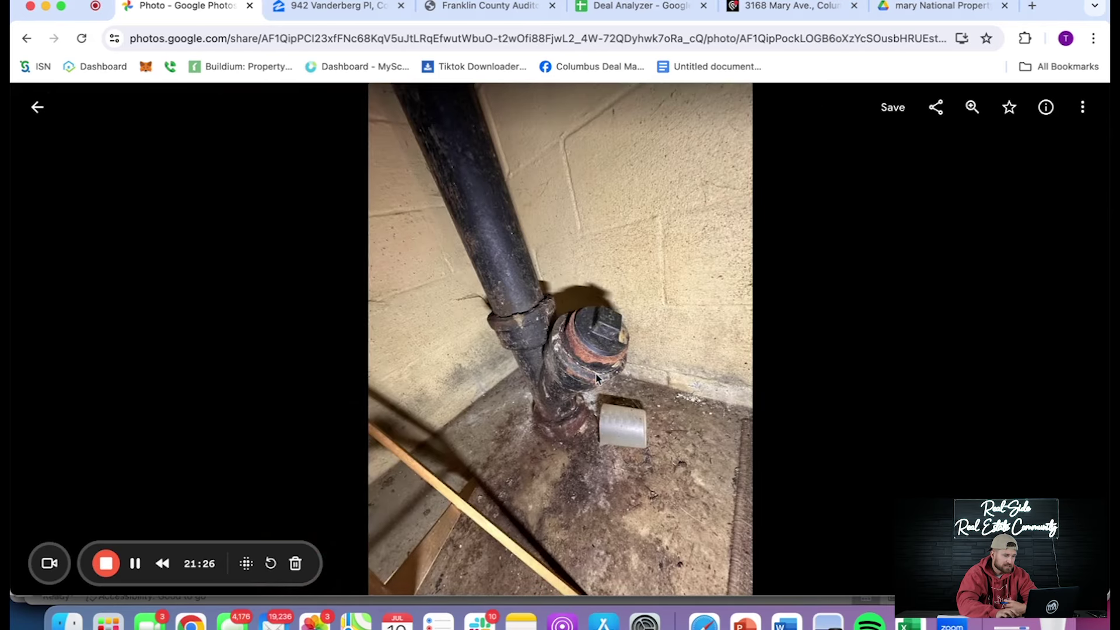
{"action": "key", "text": "Right"}
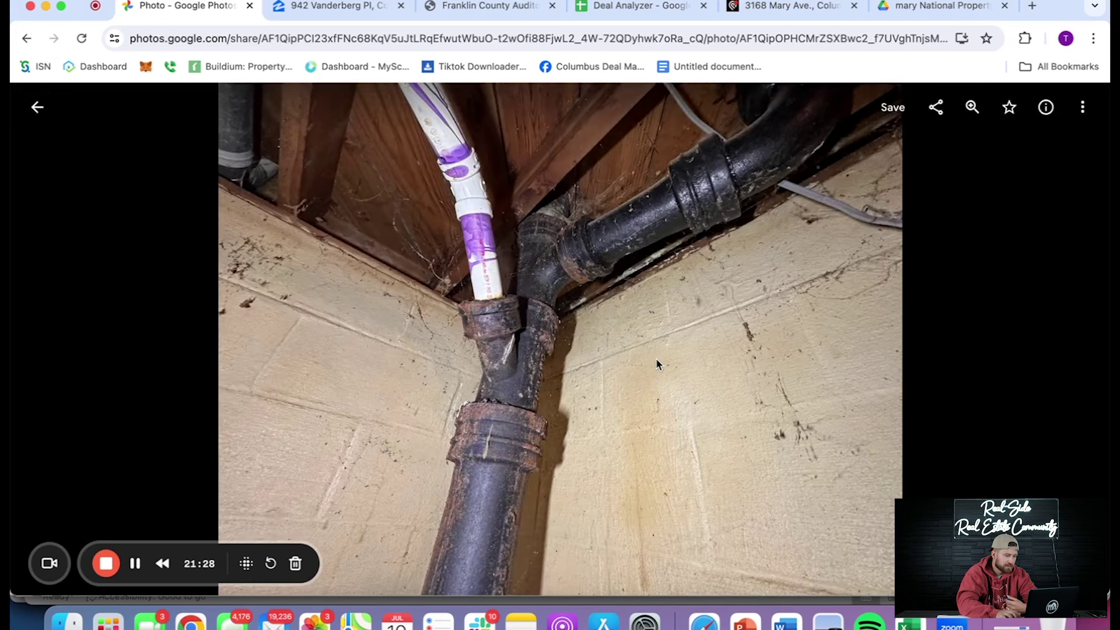
{"action": "key", "text": "Right"}
{"action": "key", "text": "Right"}
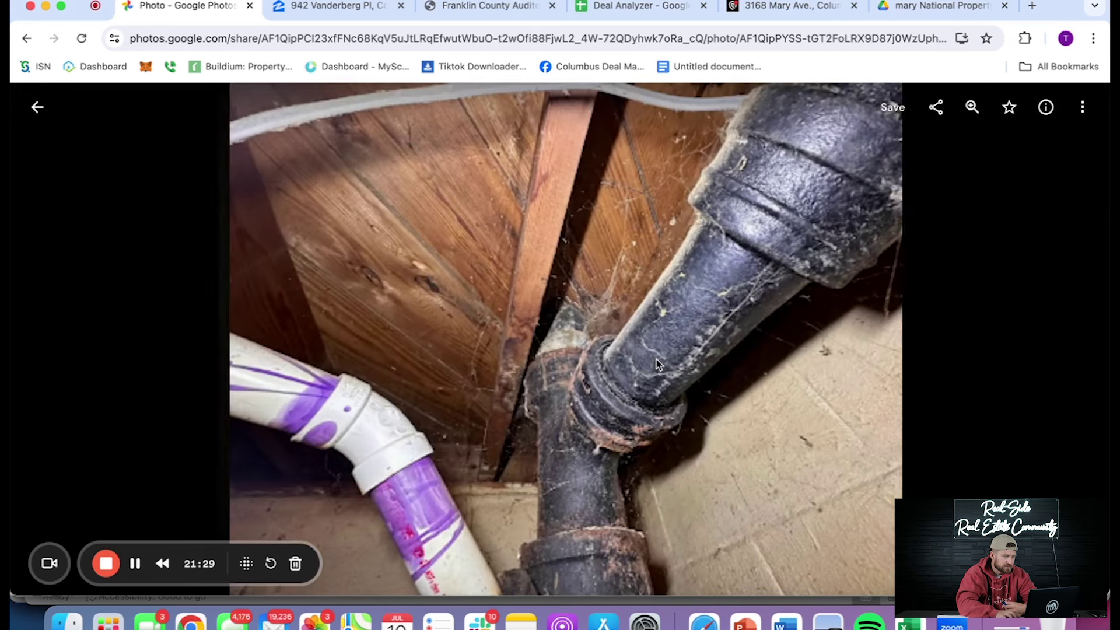
{"action": "key", "text": "Right"}
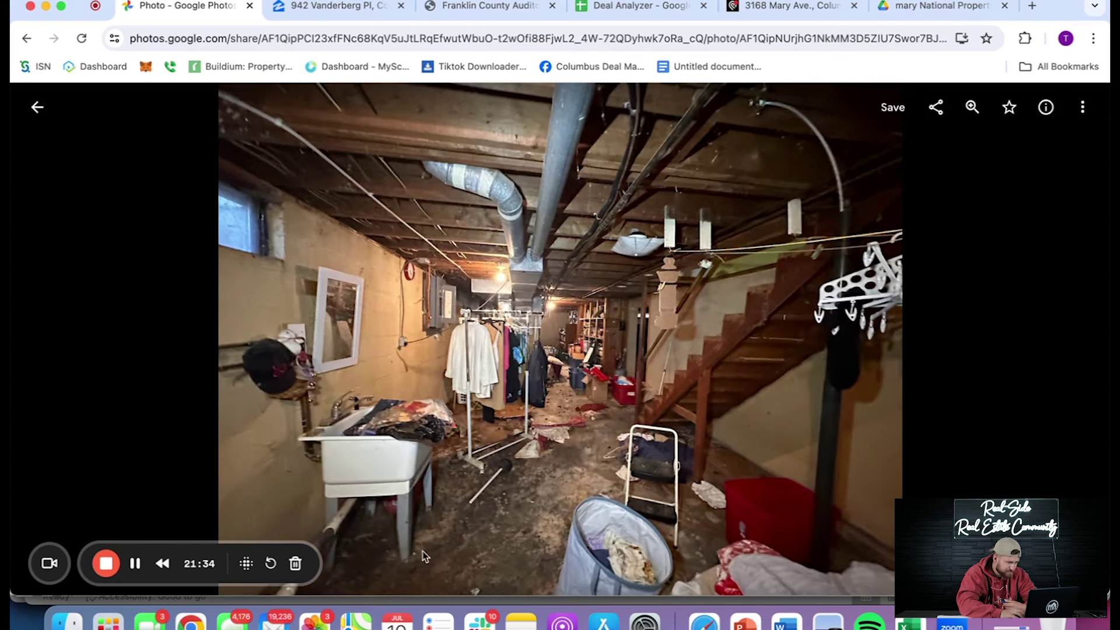
{"action": "key", "text": "Right"}
{"action": "key", "text": "Right"}
{"action": "key", "text": "Right"}
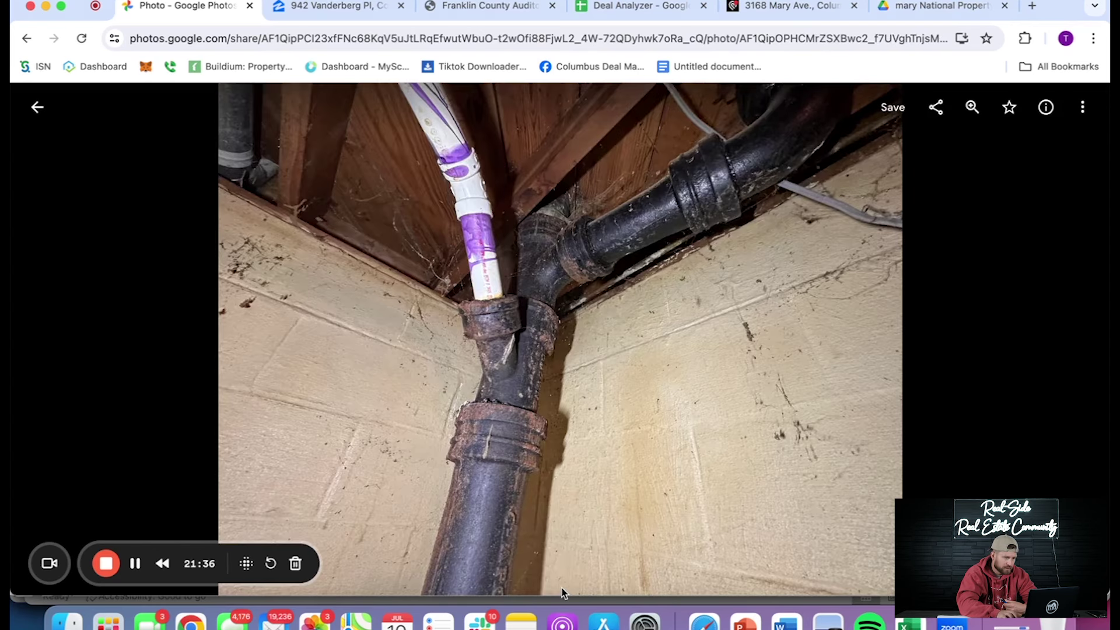
{"action": "key", "text": "Right"}
{"action": "key", "text": "Right"}
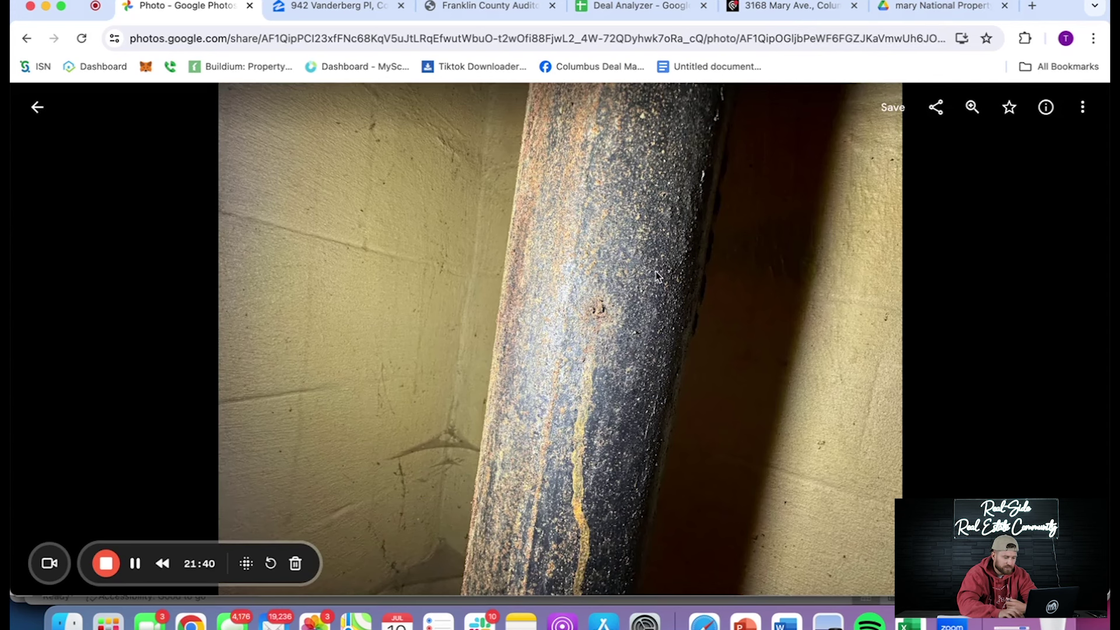
{"action": "key", "text": "Right"}
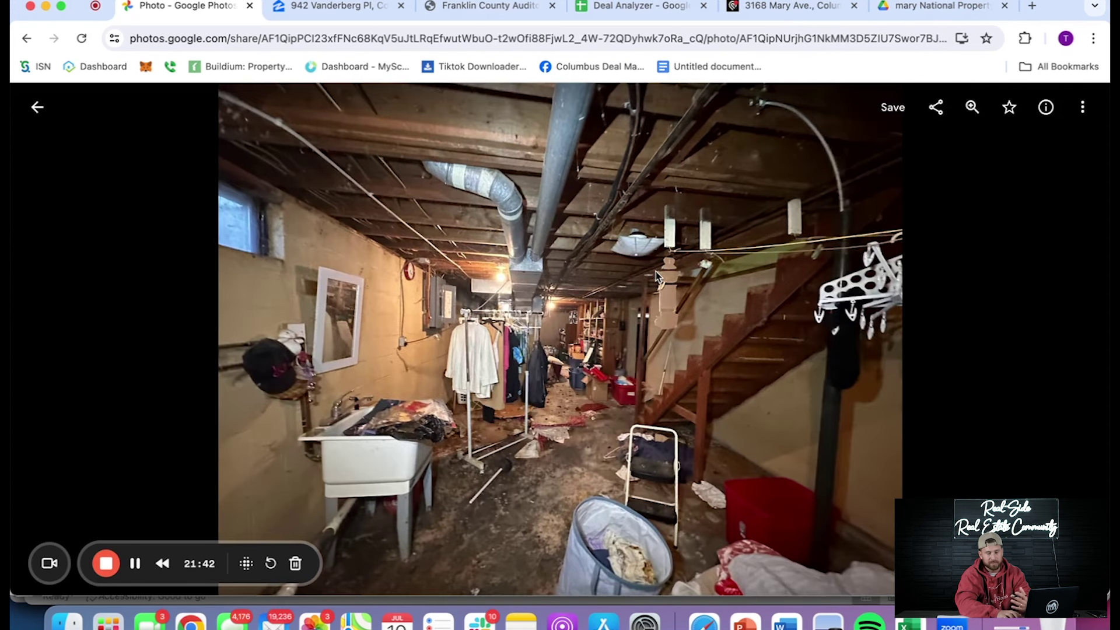
{"action": "key", "text": "Right"}
{"action": "key", "text": "Right"}
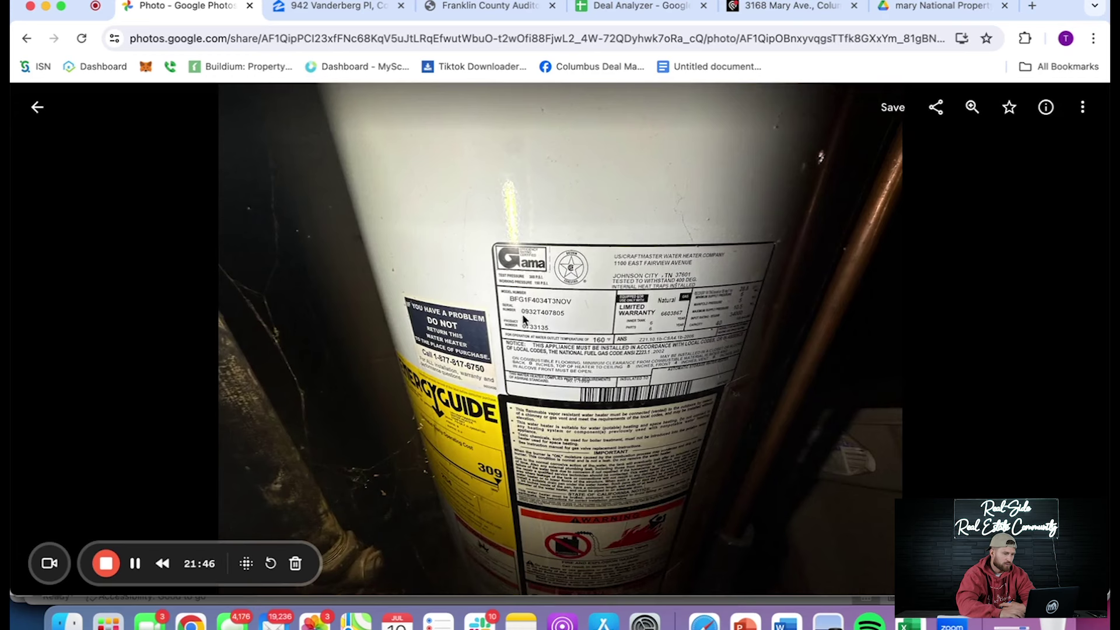
Zoom on the water heater label, then advance to the storage aisle and red bins
{"action": "scroll", "coordinate": [523, 318], "scroll_direction": "up", "scroll_amount": 3}
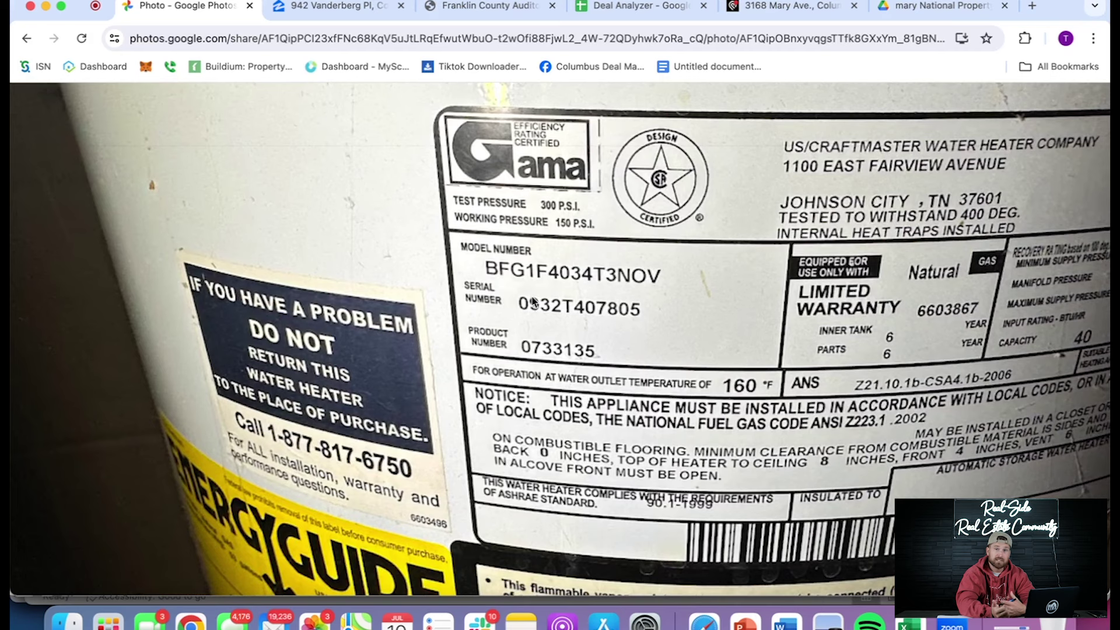
{"action": "scroll", "coordinate": [532, 300], "scroll_direction": "down", "scroll_amount": 3}
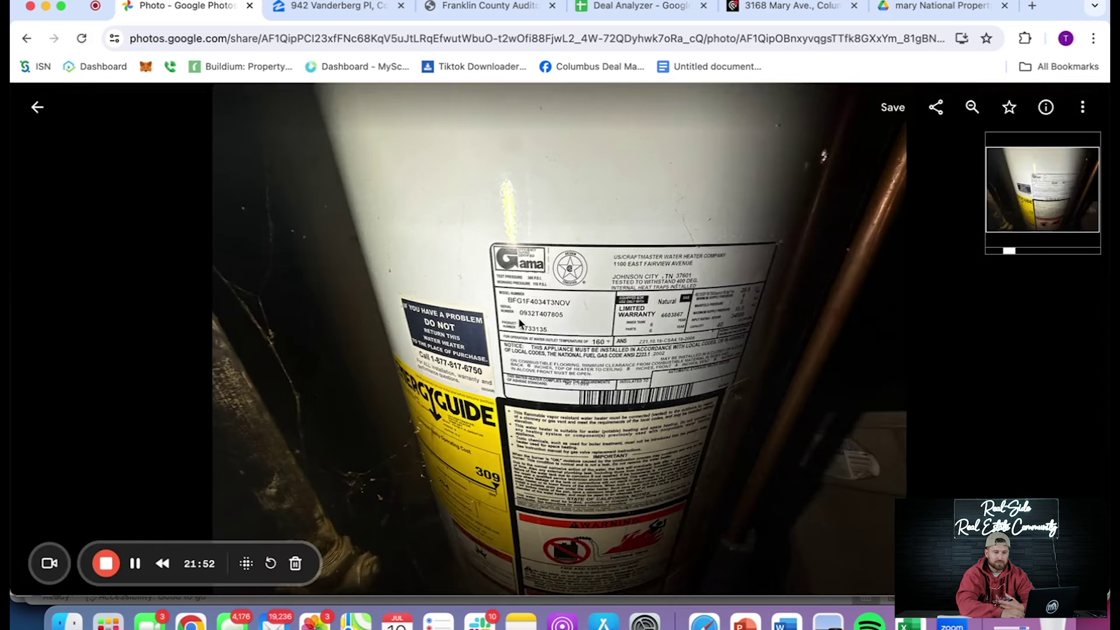
{"action": "key", "text": "Right"}
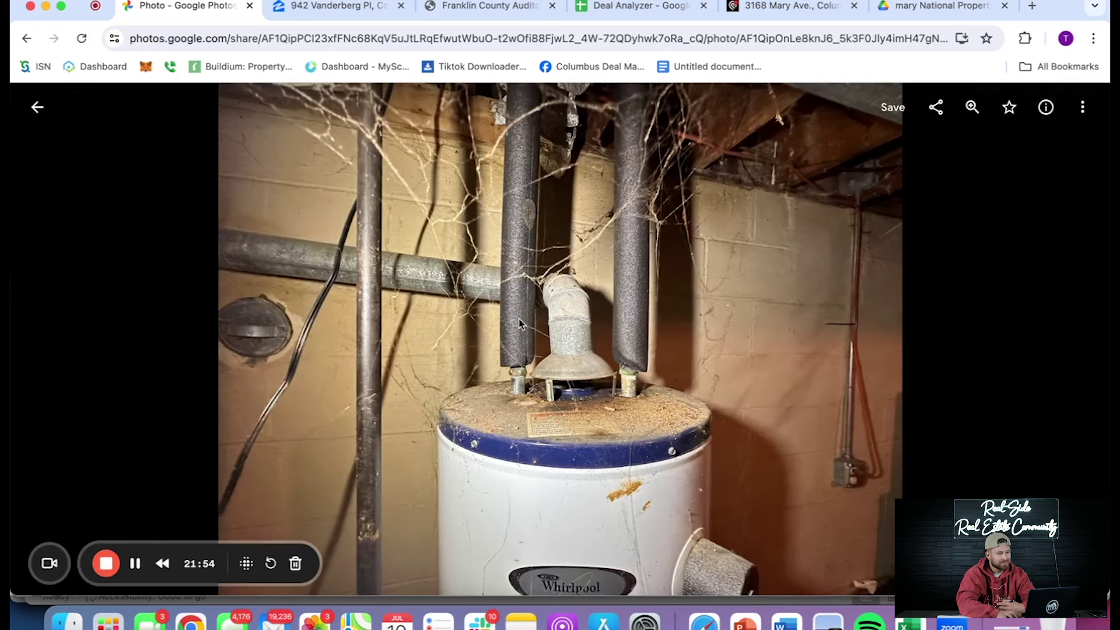
{"action": "key", "text": "Right"}
{"action": "key", "text": "Right"}
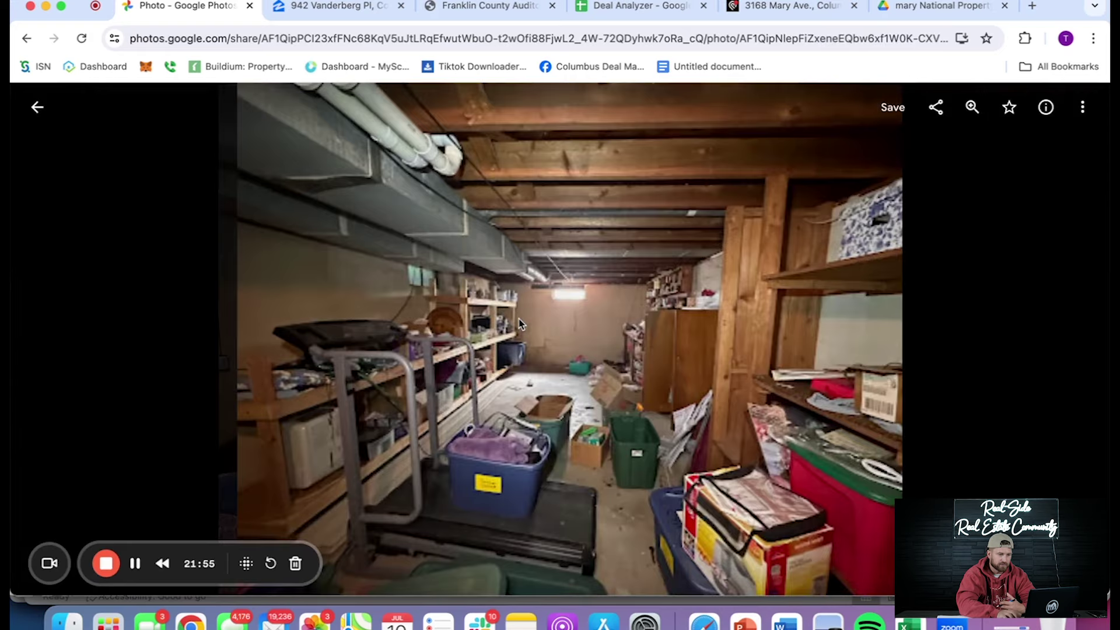
{"action": "key", "text": "Right"}
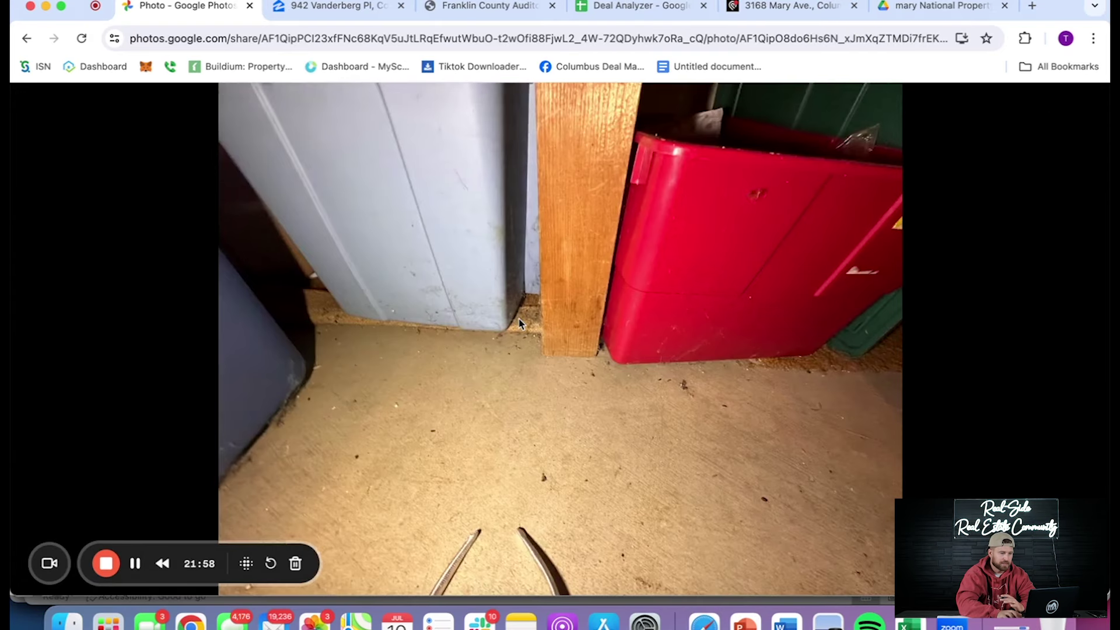
{"action": "key", "text": "Right"}
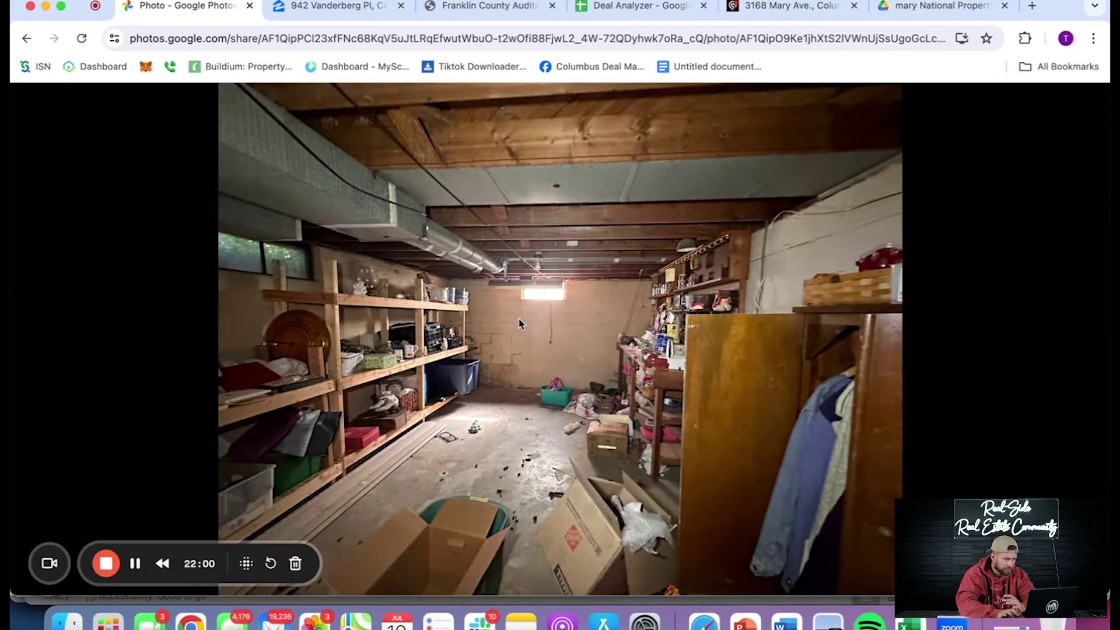
Continue past the shelves, workbench, taped duct and storage photos to the gas meter
{"action": "key", "text": "Right"}
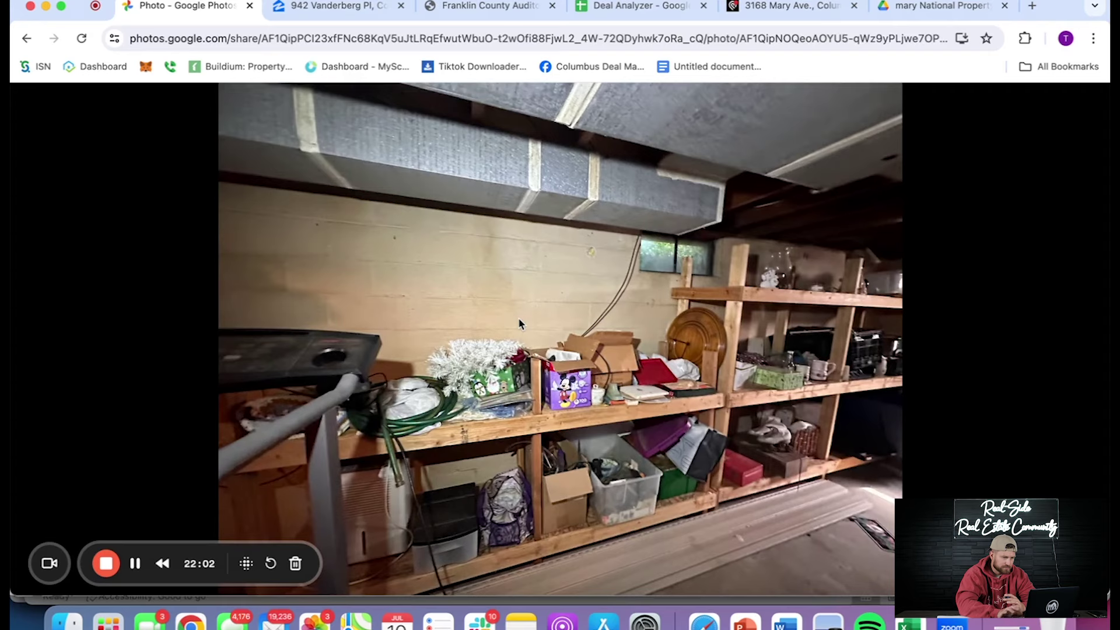
{"action": "key", "text": "Right"}
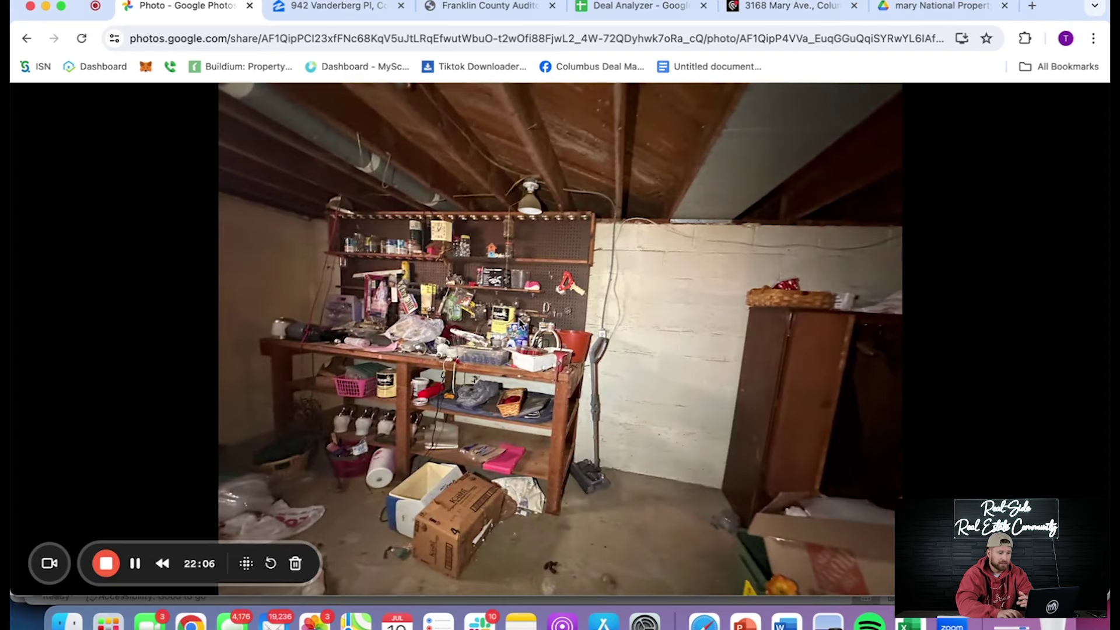
{"action": "key", "text": "Right"}
{"action": "key", "text": "Right"}
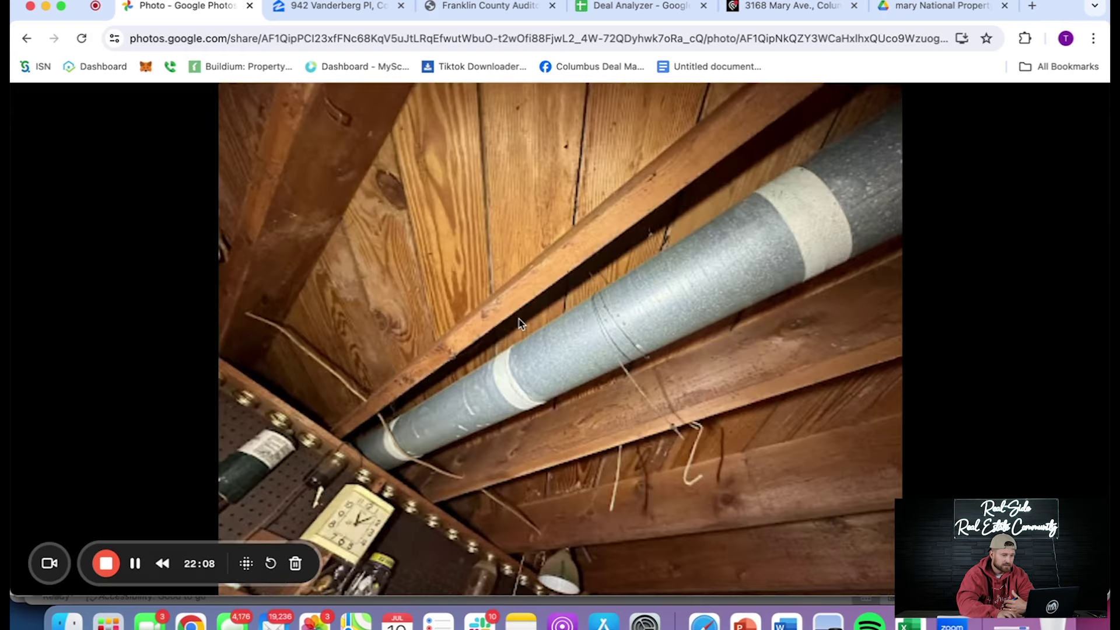
{"action": "key", "text": "Right"}
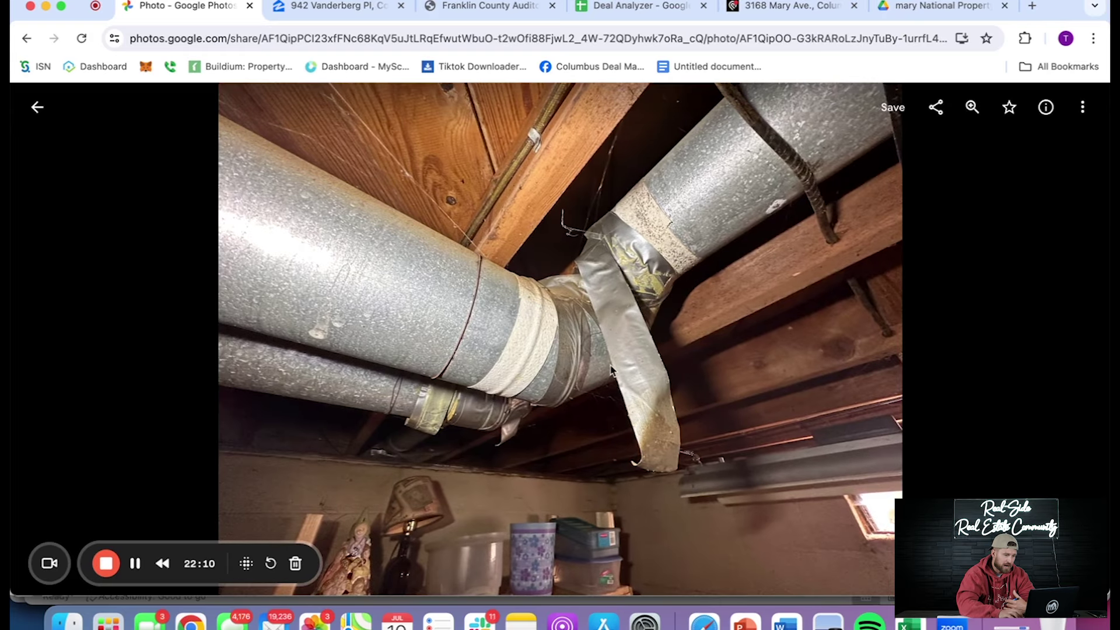
{"action": "key", "text": "Right"}
{"action": "key", "text": "Right"}
{"action": "key", "text": "Right"}
{"action": "key", "text": "Right"}
{"action": "key", "text": "Right"}
{"action": "key", "text": "Right"}
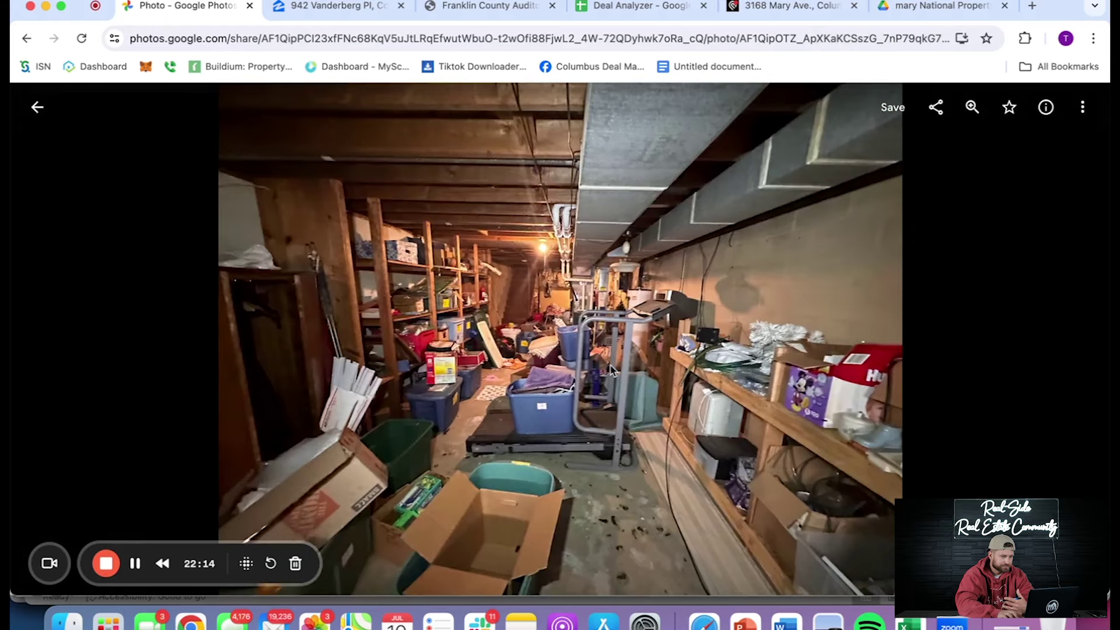
{"action": "key", "text": "Right"}
{"action": "key", "text": "Right"}
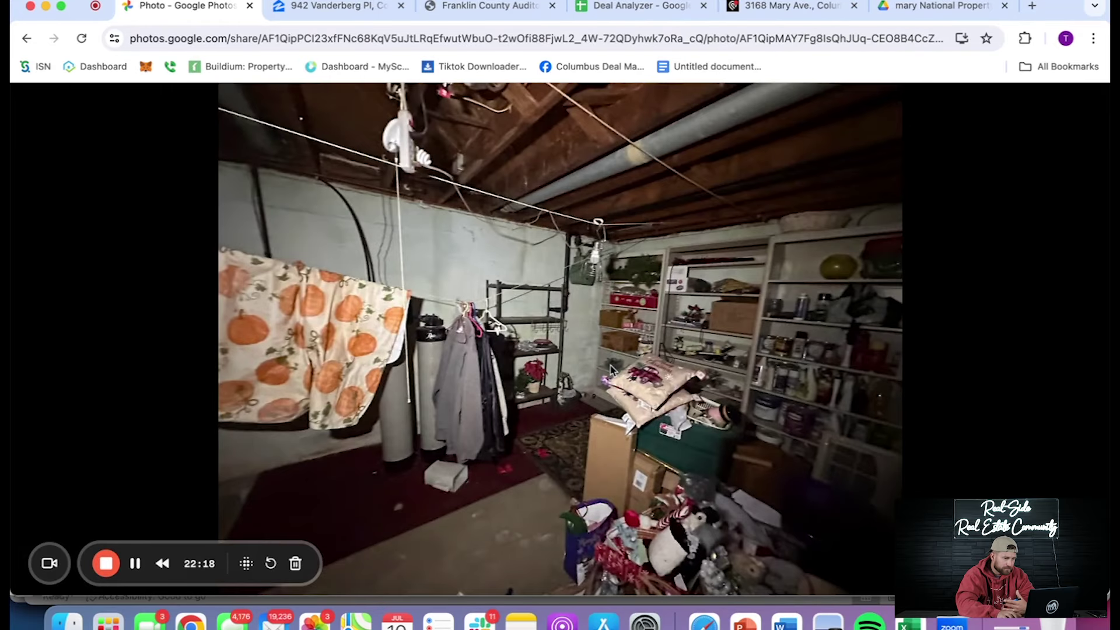
{"action": "key", "text": "Right"}
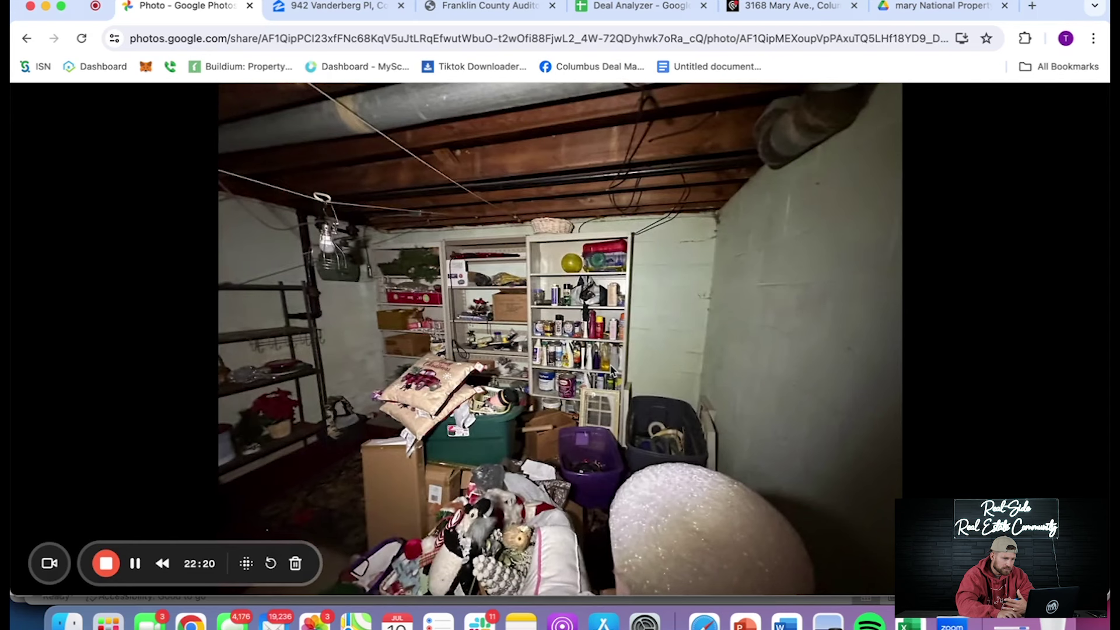
{"action": "key", "text": "Right"}
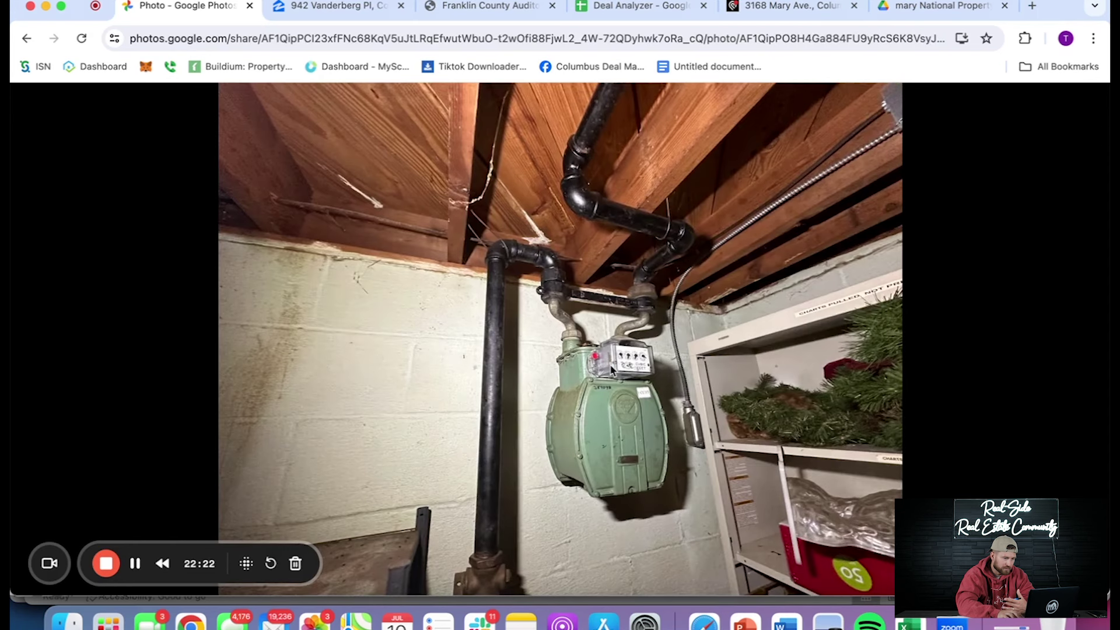
Advance past the water meter and water softener photos into the basement pipe shots
{"action": "key", "text": "Right"}
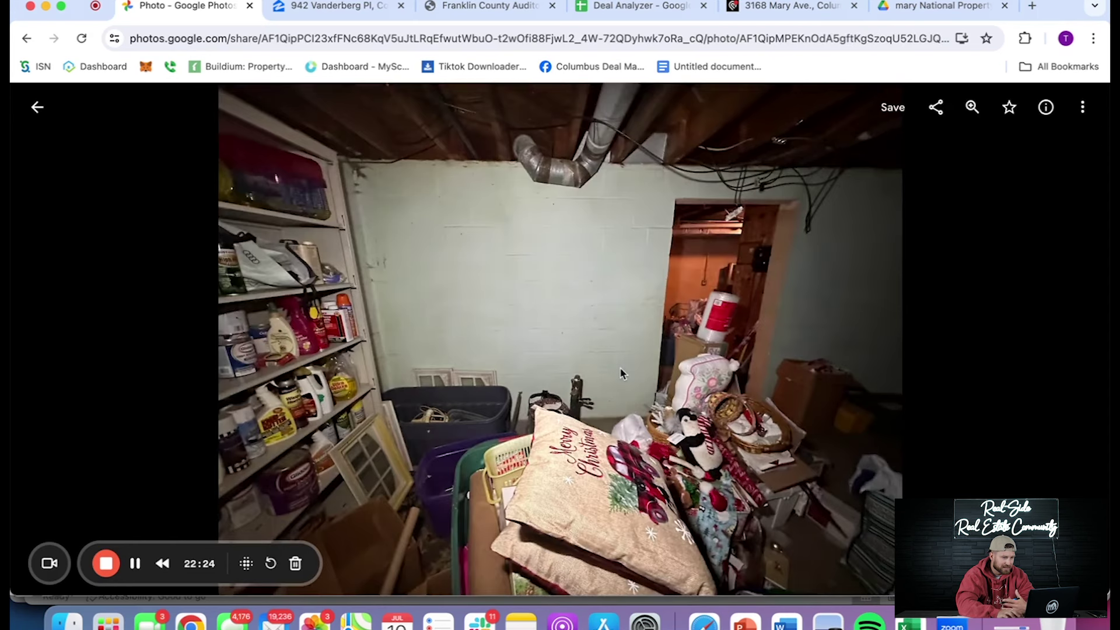
{"action": "key", "text": "Right"}
{"action": "key", "text": "Right"}
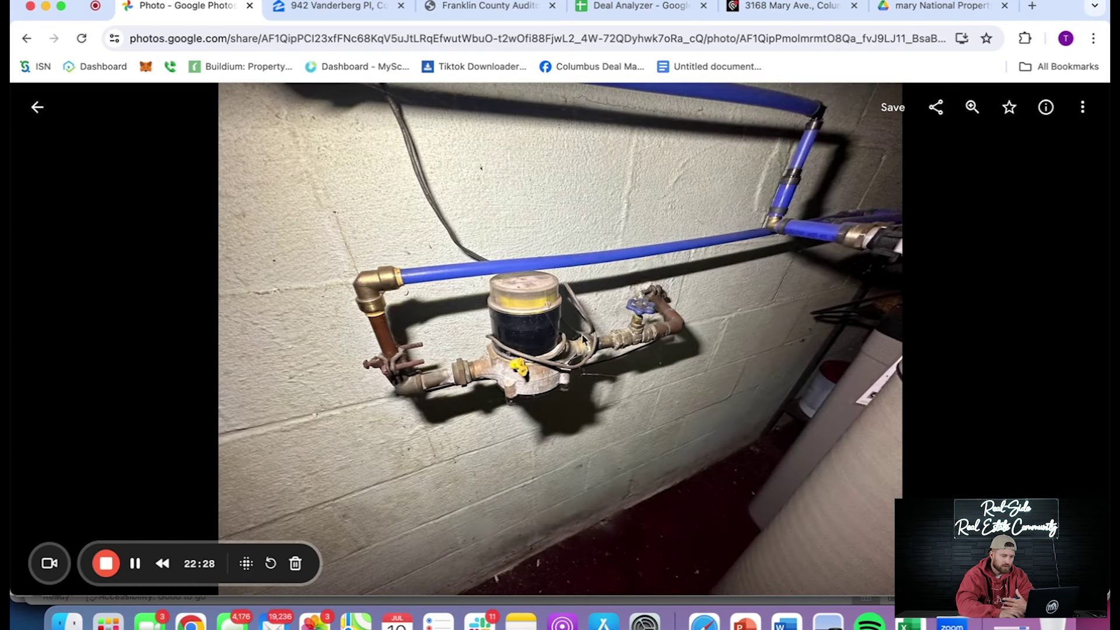
{"action": "key", "text": "Right"}
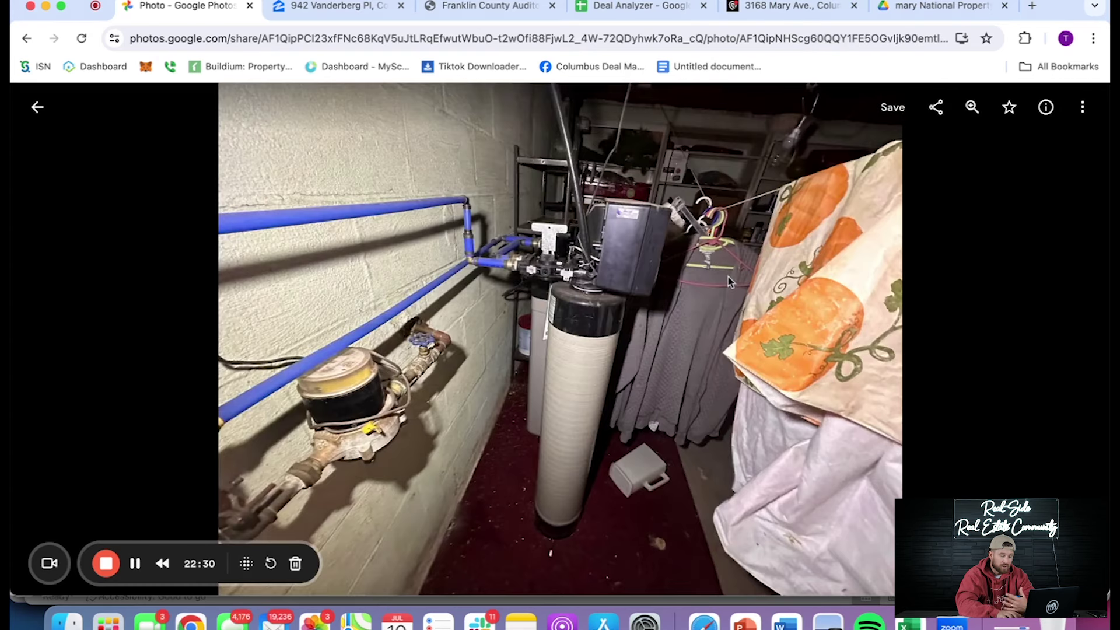
{"action": "key", "text": "Right"}
{"action": "key", "text": "Right"}
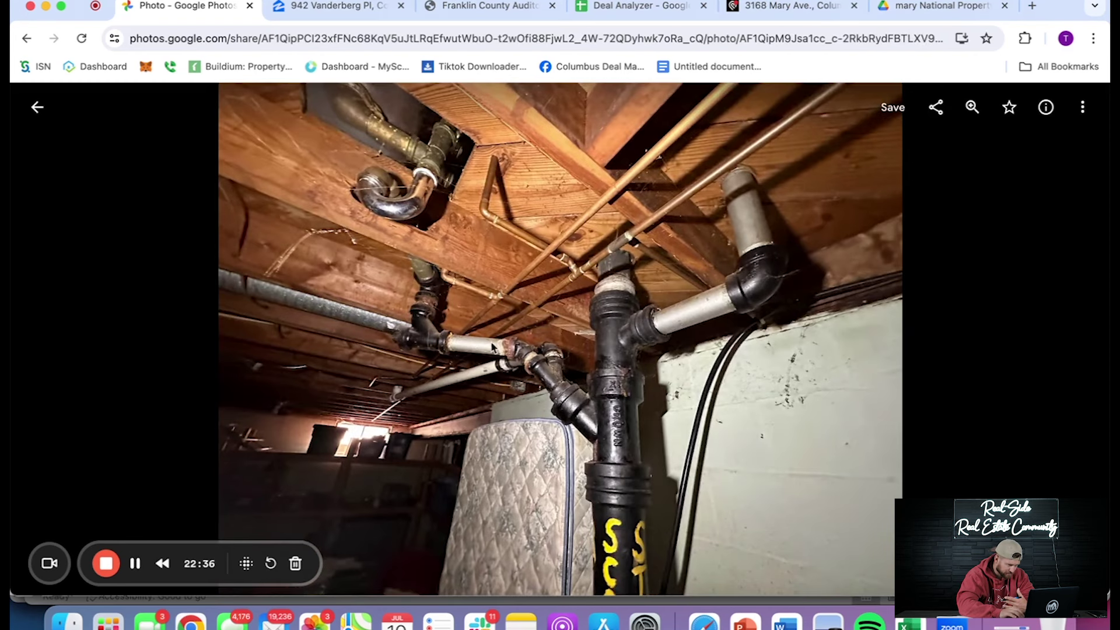
{"action": "key", "text": "Right"}
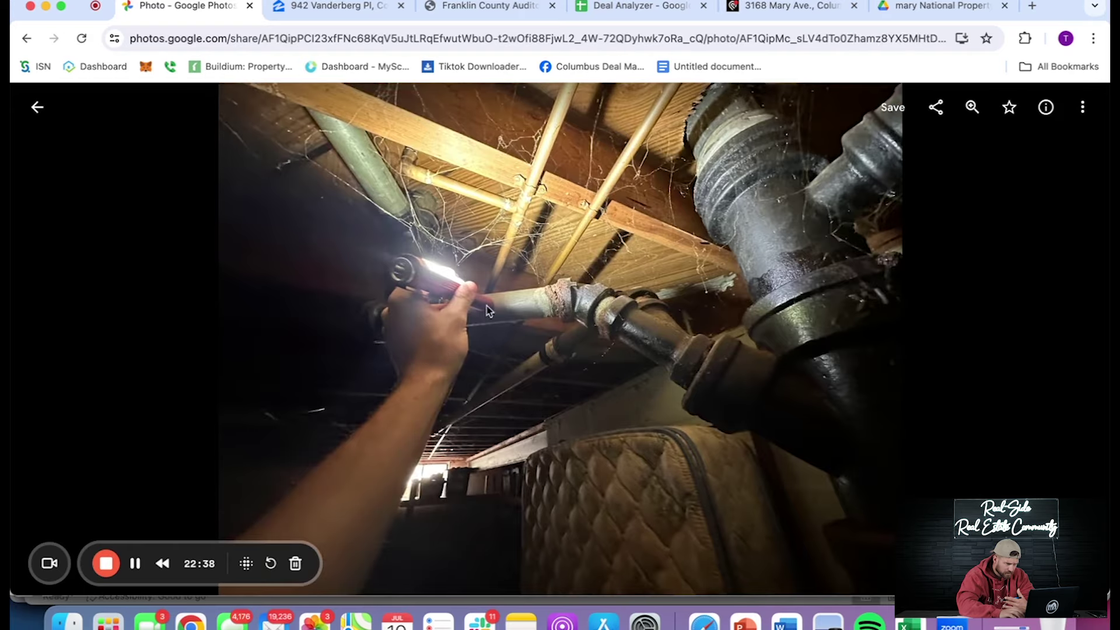
Continue through the remaining pipe and storage shelf photos to the stairway
{"action": "key", "text": "Right"}
{"action": "key", "text": "Right"}
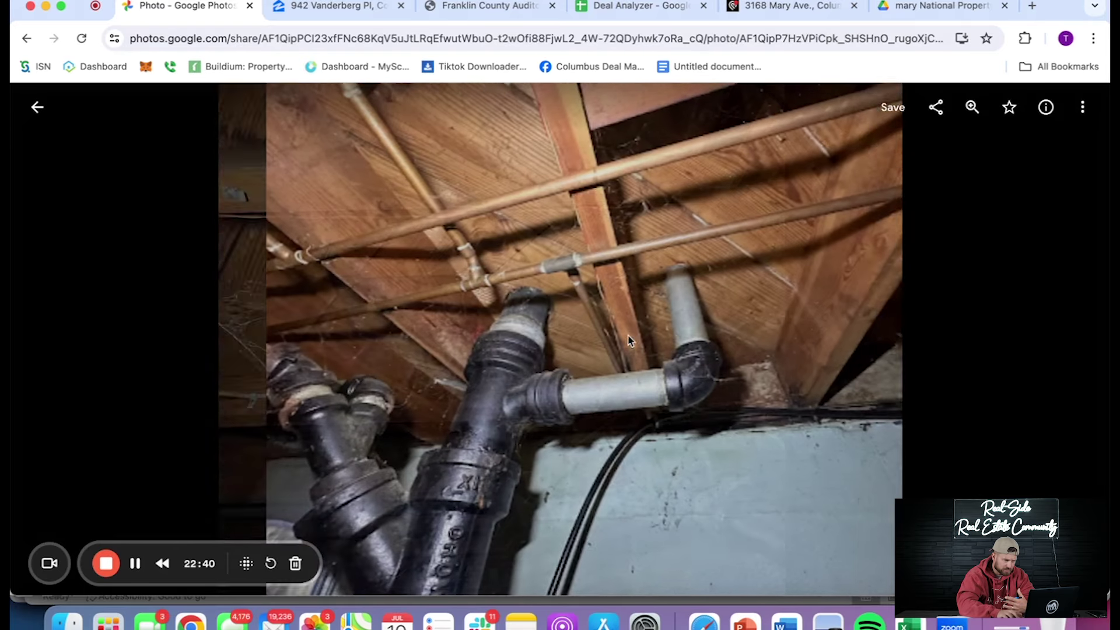
{"action": "key", "text": "Right"}
{"action": "key", "text": "Right"}
{"action": "key", "text": "Right"}
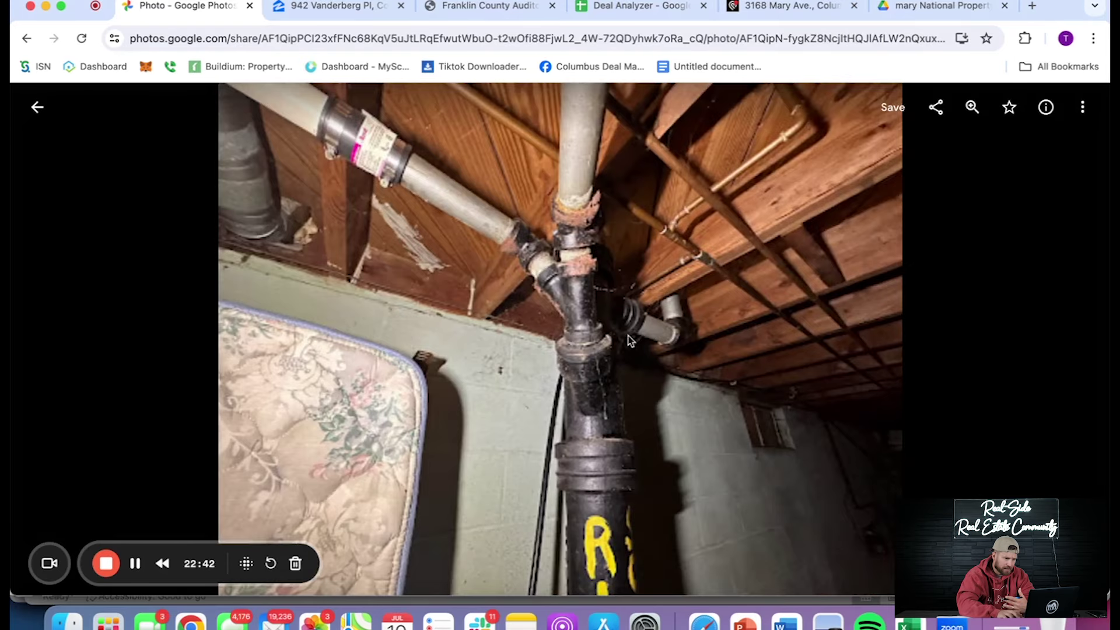
{"action": "key", "text": "Right"}
{"action": "key", "text": "Right"}
{"action": "key", "text": "Right"}
{"action": "key", "text": "Right"}
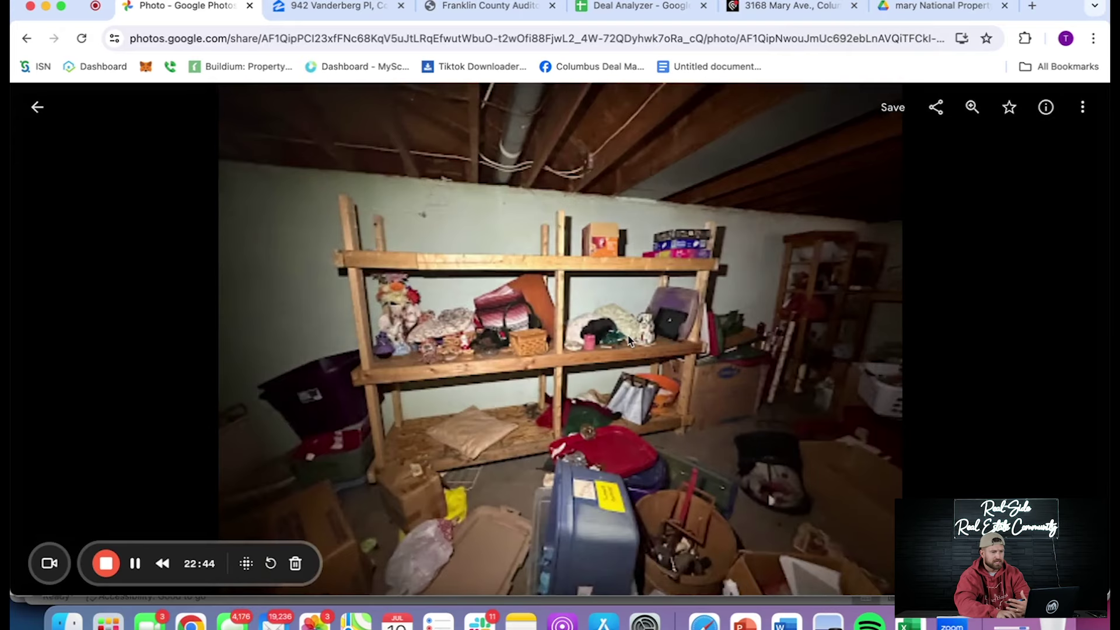
{"action": "key", "text": "Right"}
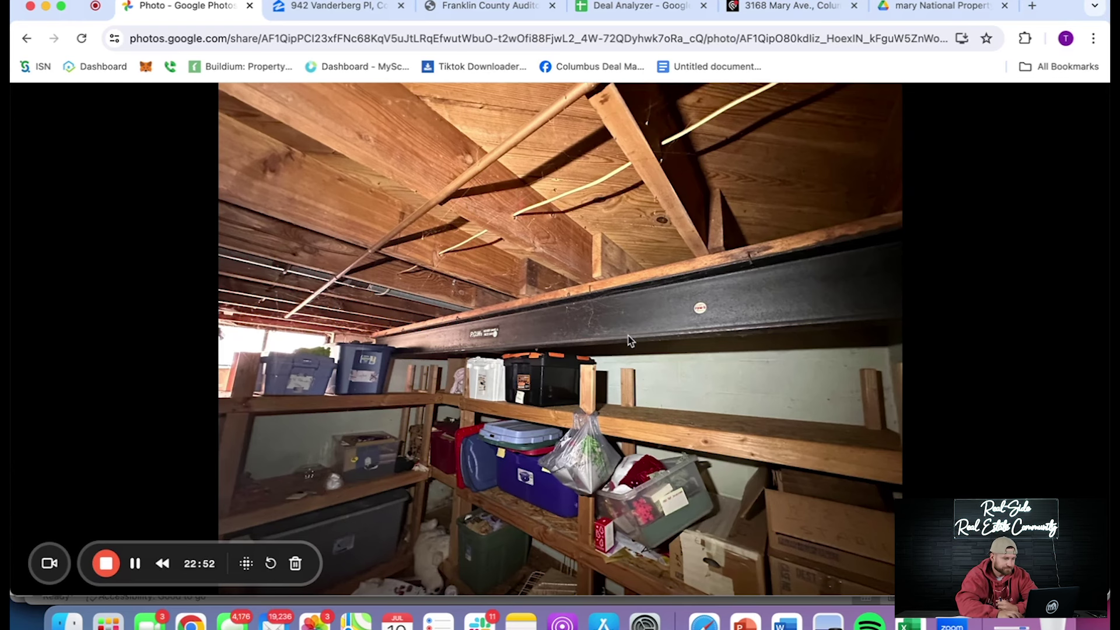
{"action": "key", "text": "Right"}
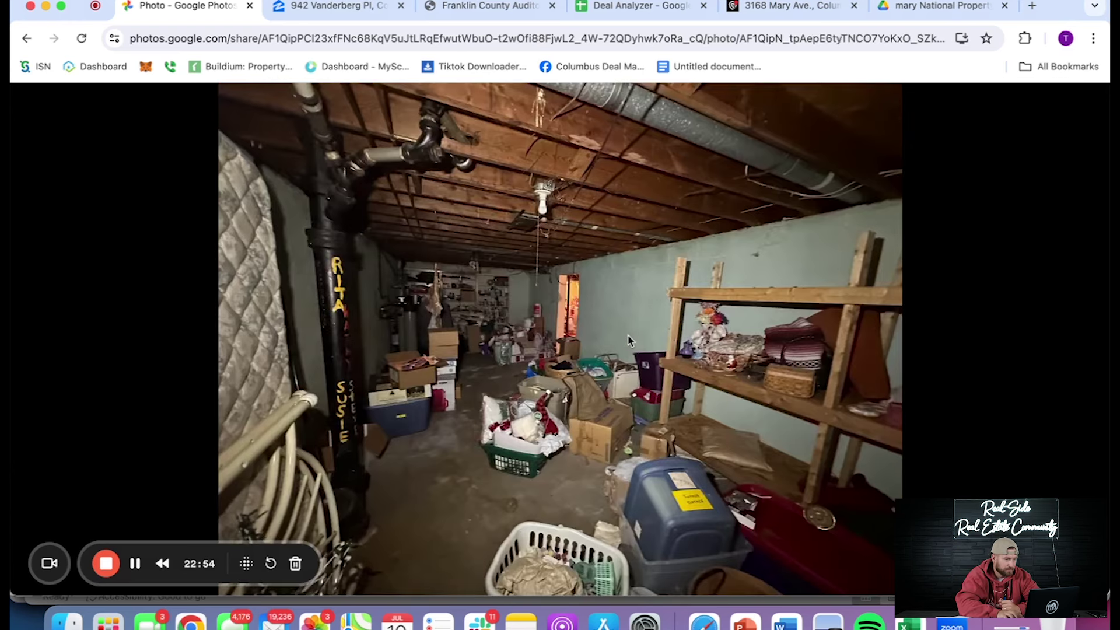
{"action": "key", "text": "Right"}
{"action": "key", "text": "Right"}
{"action": "key", "text": "Right"}
{"action": "key", "text": "Right"}
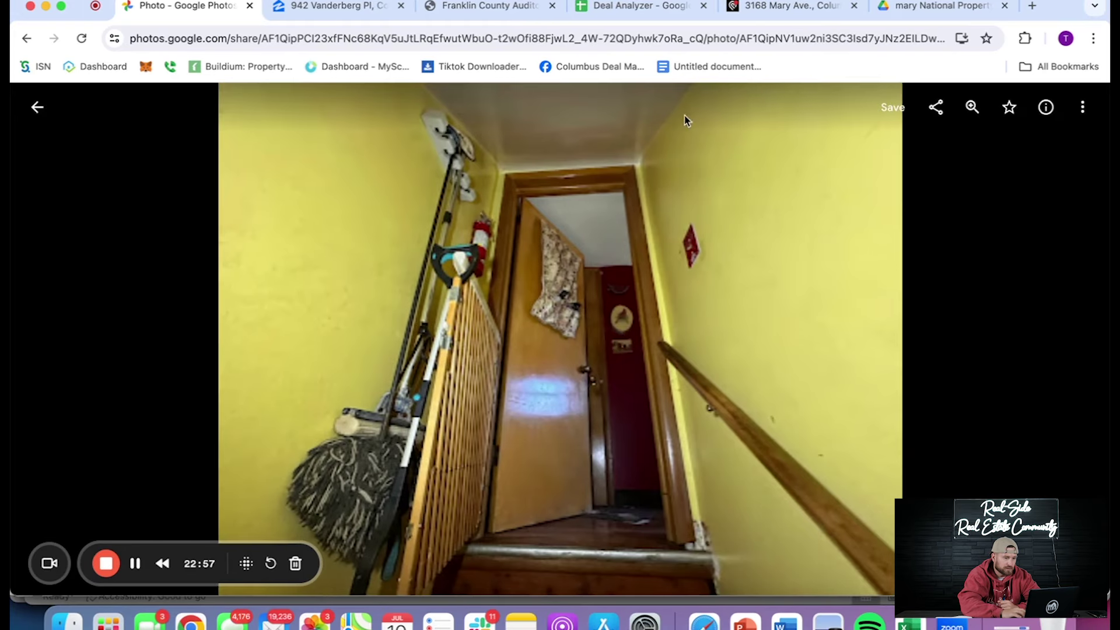
{"action": "left_click", "coordinate": [787, 5]}
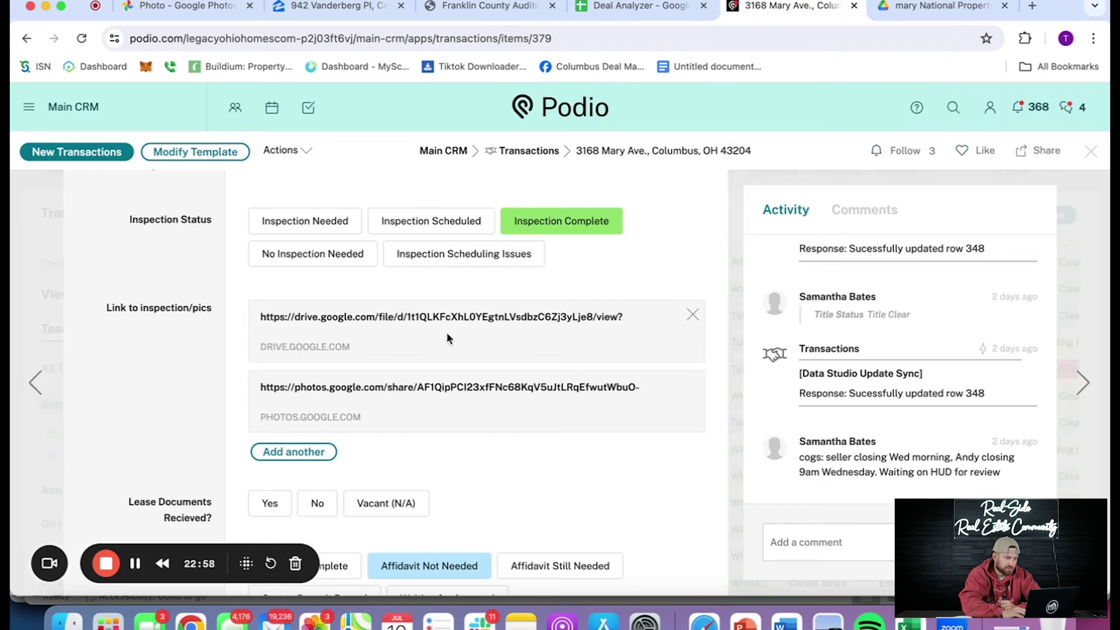
{"action": "left_click", "coordinate": [933, 6]}
{"action": "scroll", "coordinate": [560, 326], "scroll_direction": "down", "scroll_amount": 2}
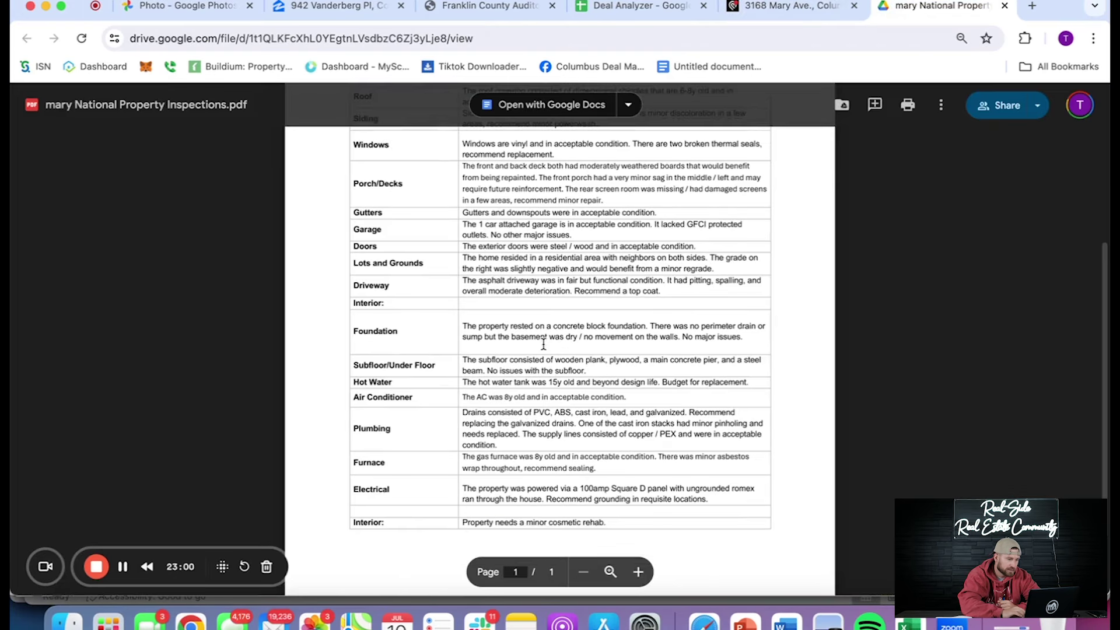
{"action": "left_click_drag", "start_coordinate": [462, 326], "coordinate": [615, 327]}
{"action": "left_click", "coordinate": [711, 331]}
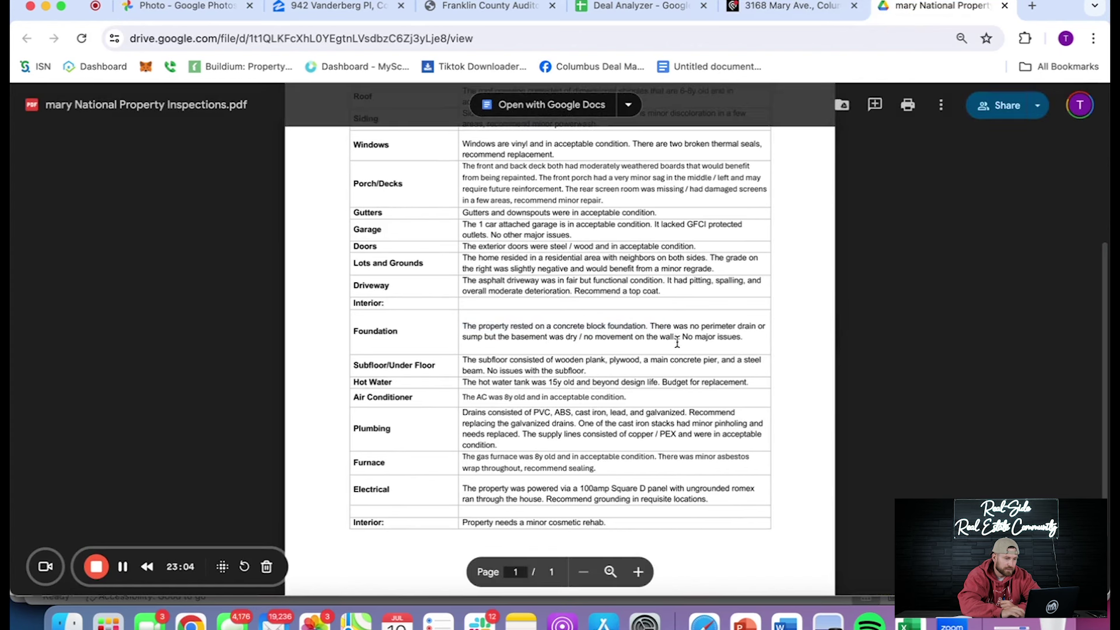
Scroll the condition table through the plumbing, furnace and electrical findings
{"action": "scroll", "coordinate": [544, 361], "scroll_direction": "down", "scroll_amount": 1}
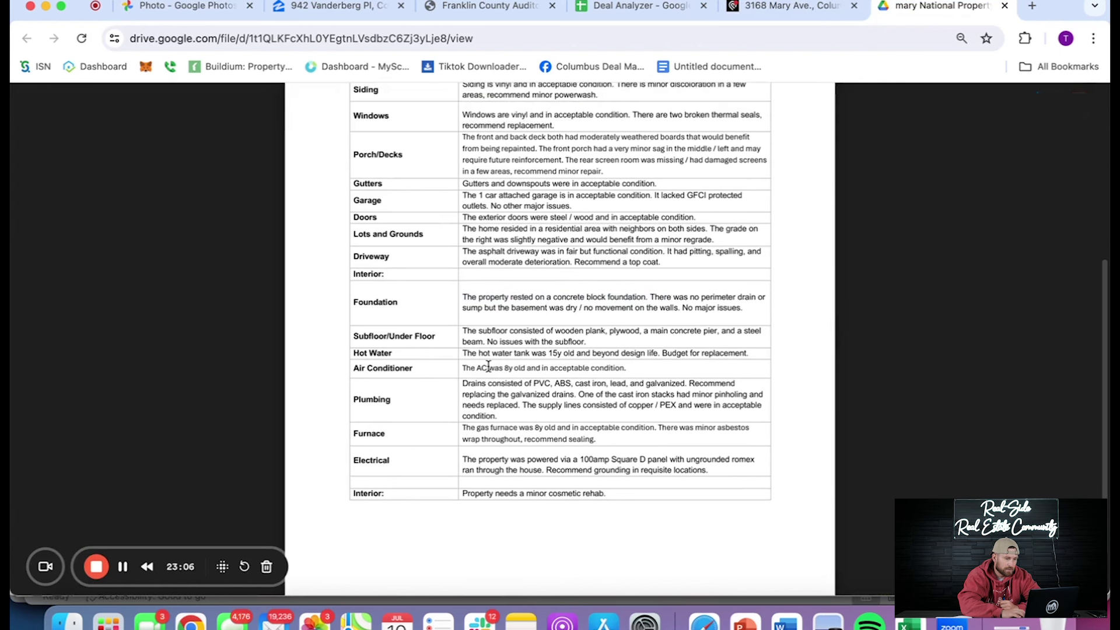
{"action": "scroll", "coordinate": [543, 382], "scroll_direction": "down", "scroll_amount": 1}
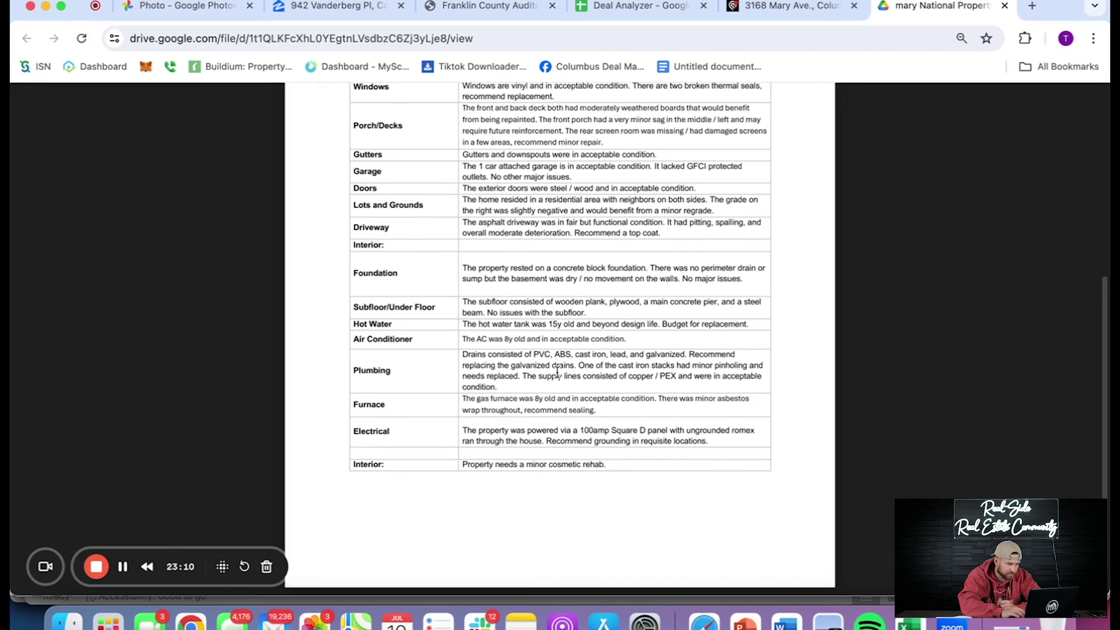
{"action": "scroll", "coordinate": [636, 369], "scroll_direction": "down", "scroll_amount": 1}
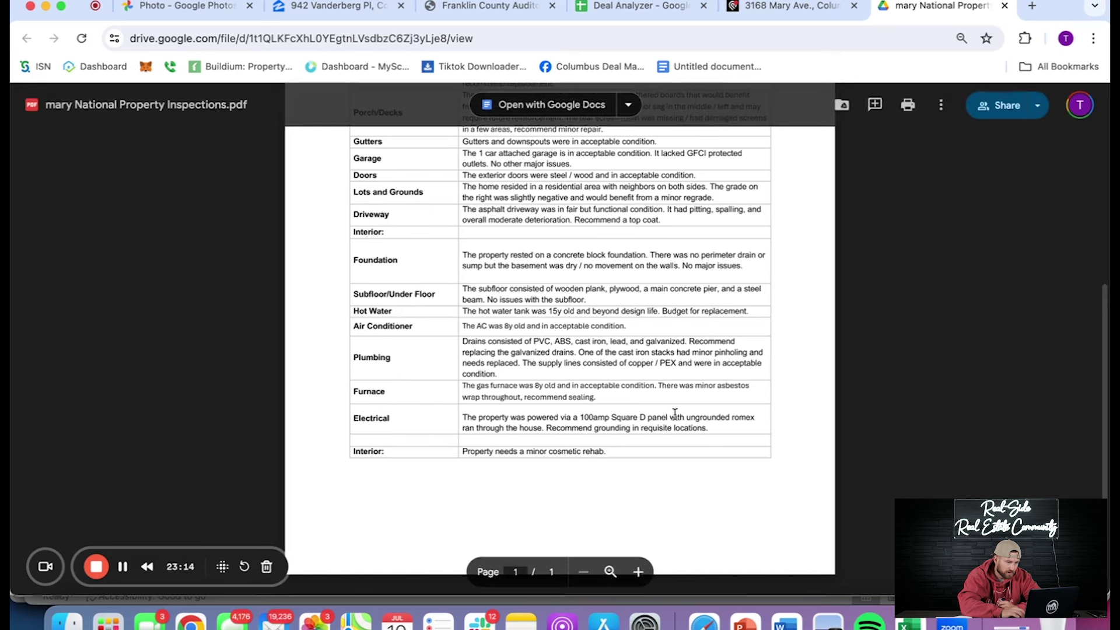
{"action": "scroll", "coordinate": [601, 362], "scroll_direction": "up", "scroll_amount": 10}
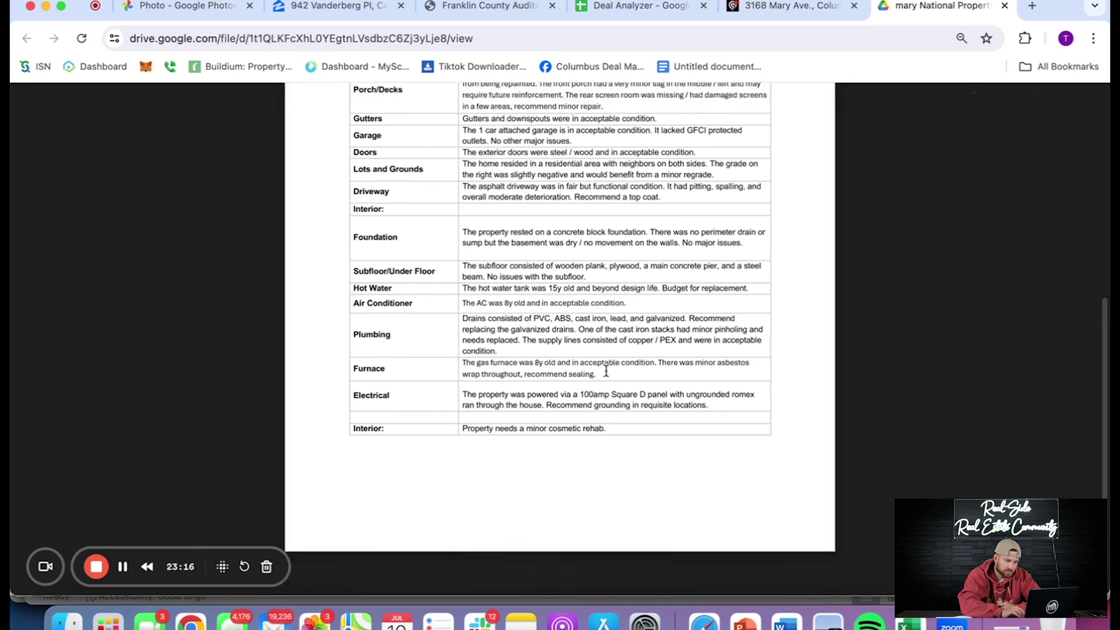
Return to the album and step through the stairway, closet and entryway photos
{"action": "left_click", "coordinate": [178, 8]}
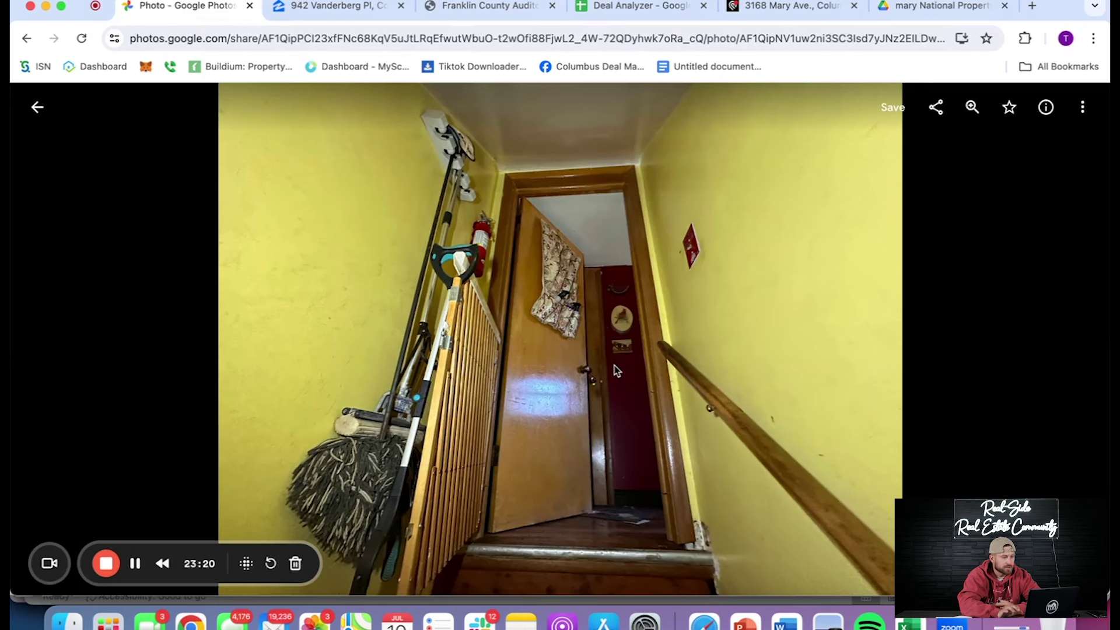
{"action": "key", "text": "Right"}
{"action": "key", "text": "Left"}
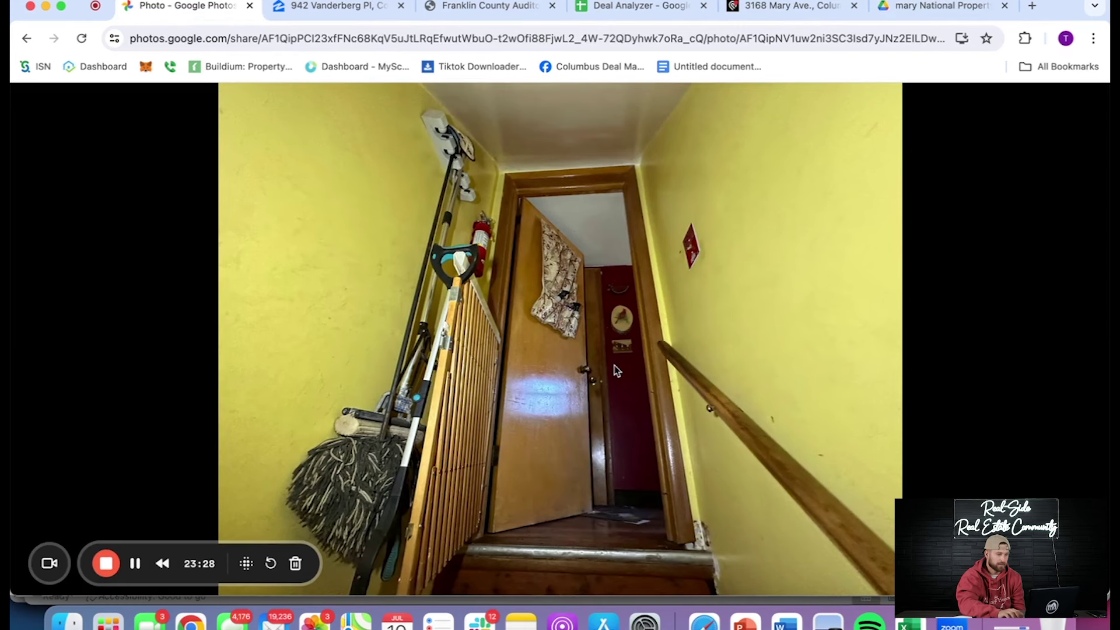
{"action": "key", "text": "Right"}
{"action": "key", "text": "Right"}
{"action": "key", "text": "Right"}
{"action": "key", "text": "Right"}
{"action": "key", "text": "Right"}
{"action": "key", "text": "Right"}
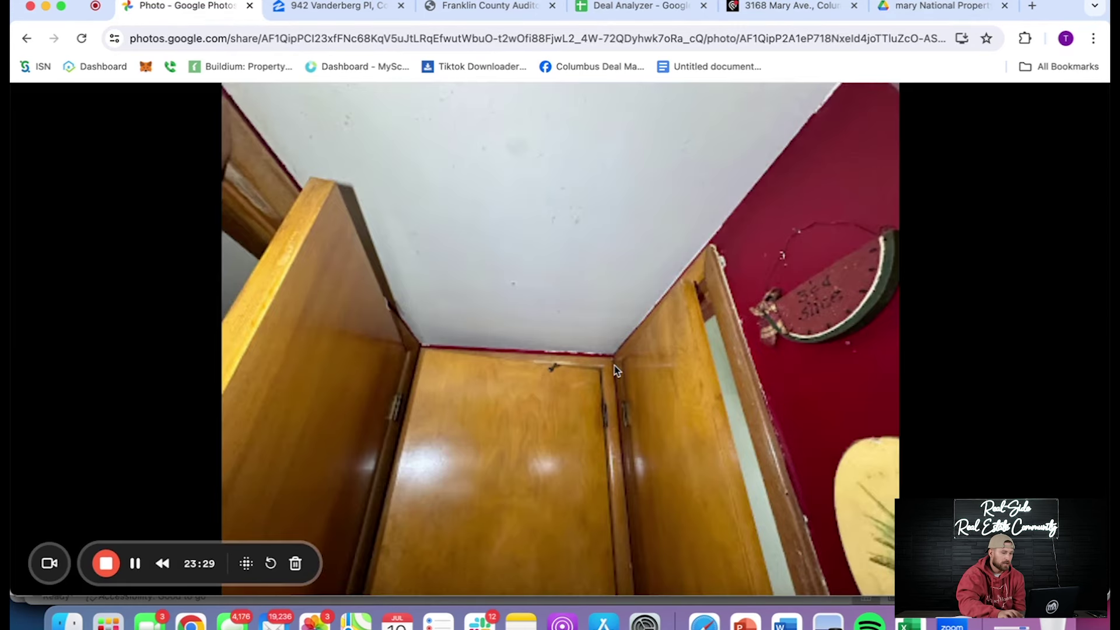
{"action": "key", "text": "Right"}
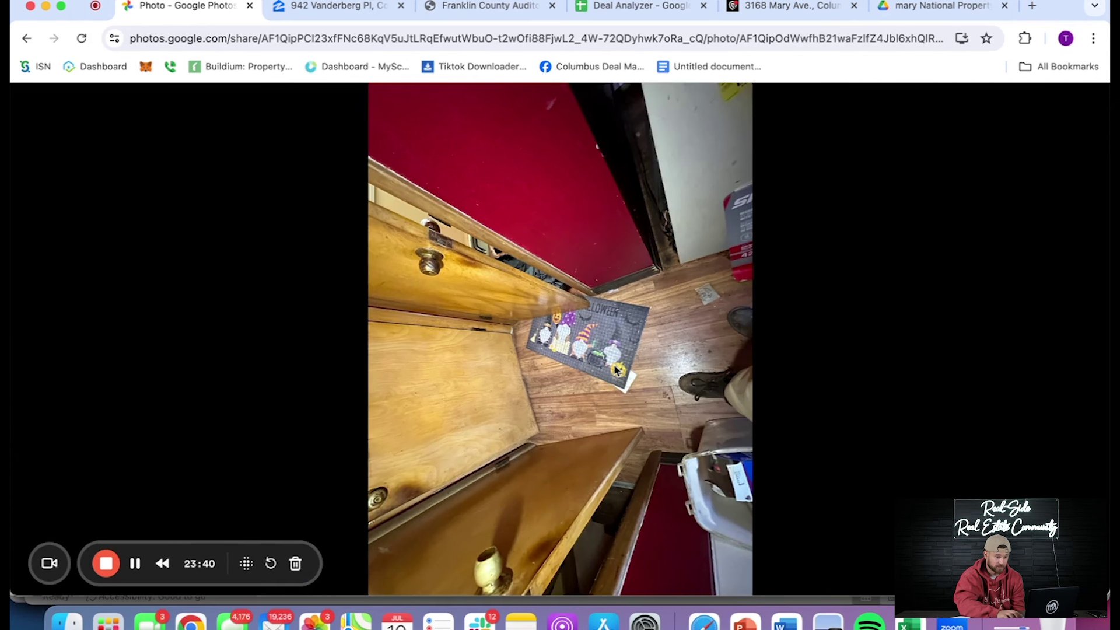
{"action": "key", "text": "Right"}
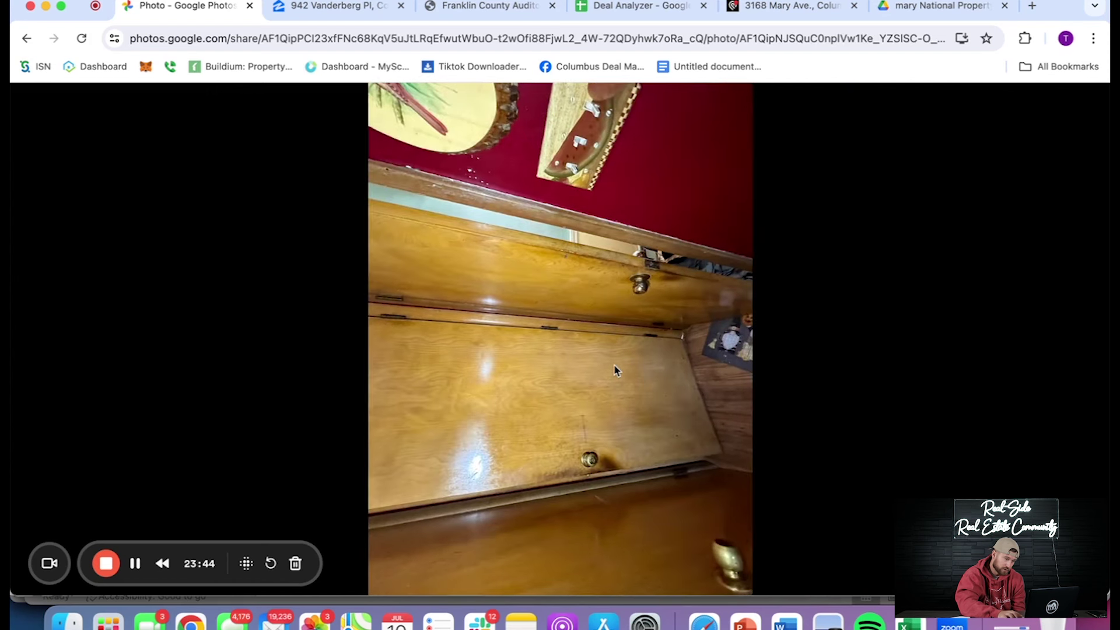
{"action": "key", "text": "Right"}
{"action": "key", "text": "Right"}
{"action": "key", "text": "Right"}
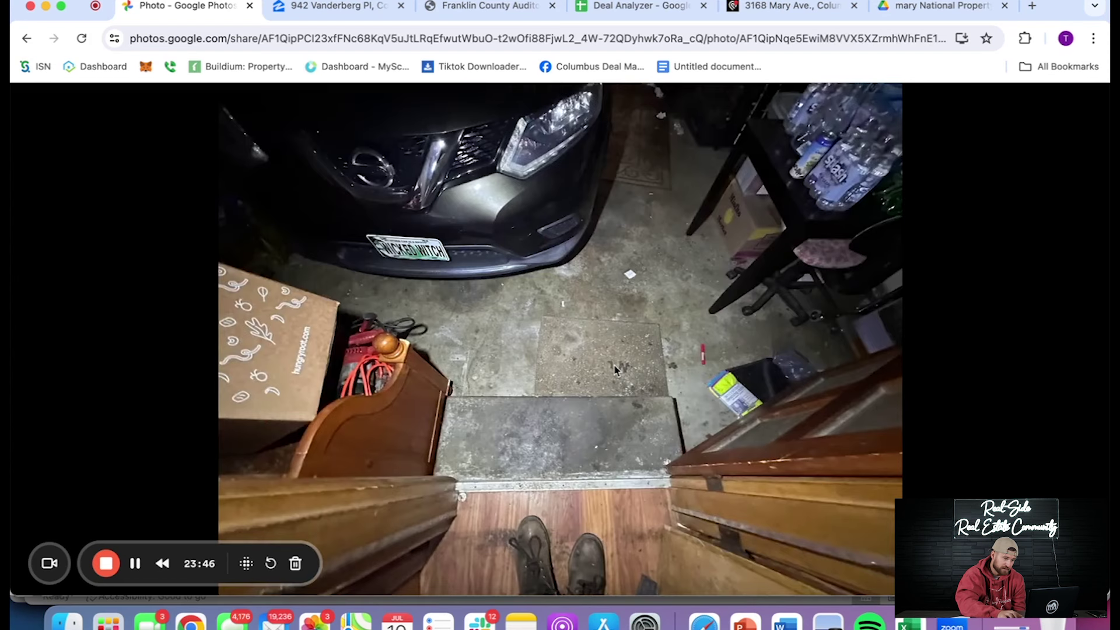
{"action": "key", "text": "Left"}
{"action": "key", "text": "Left"}
{"action": "key", "text": "Left"}
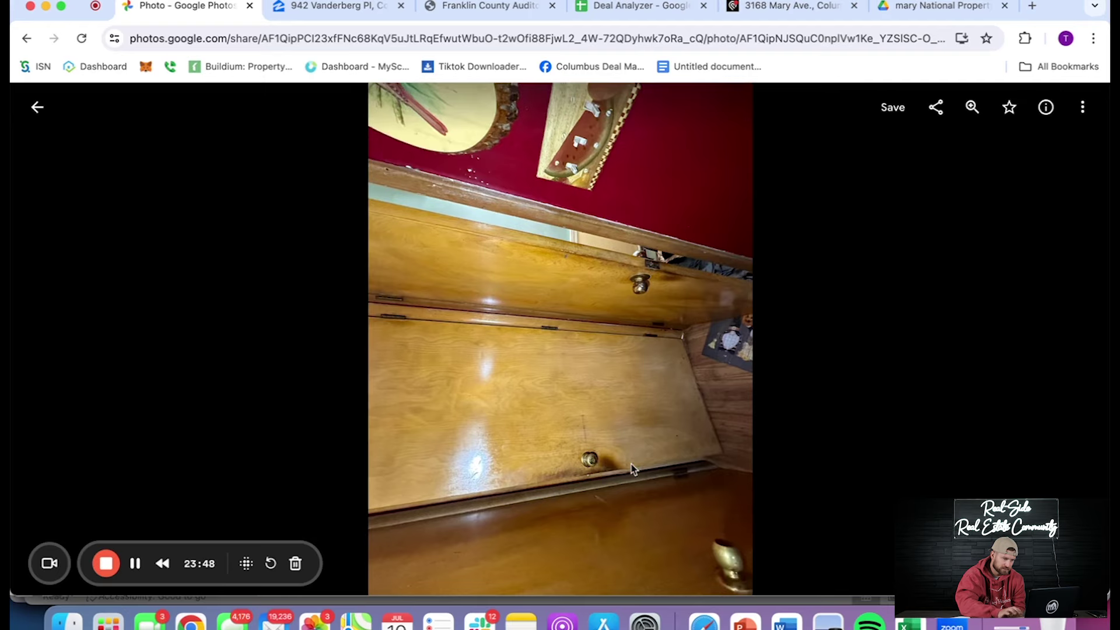
Page through the garage photos: the car, wide garage, cracked ceiling and car rear
{"action": "key", "text": "Right"}
{"action": "key", "text": "Right"}
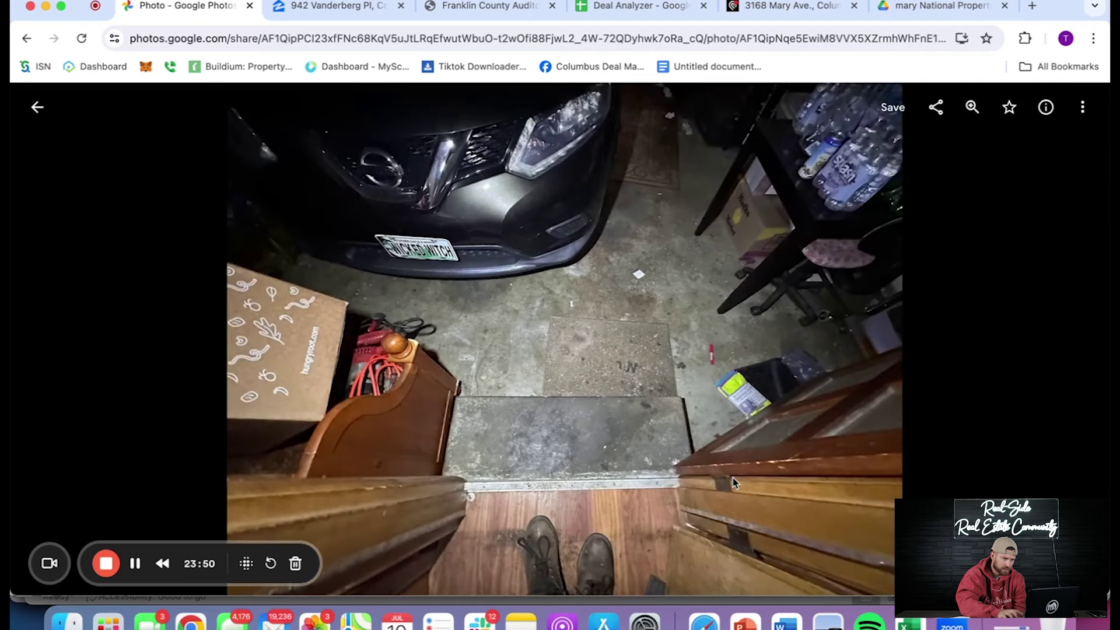
{"action": "key", "text": "Right"}
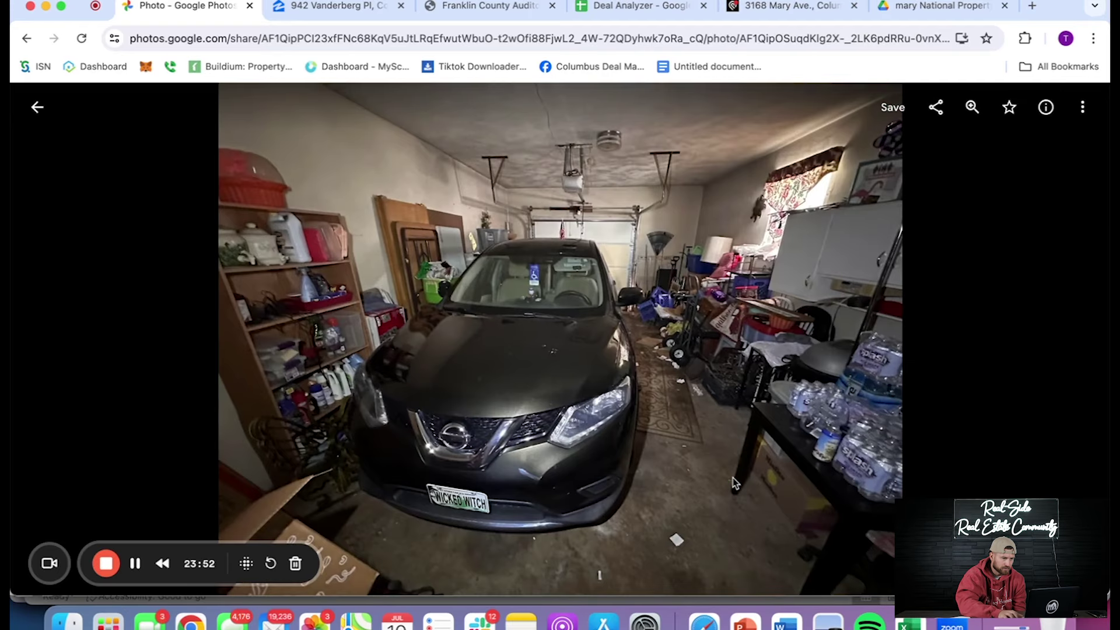
{"action": "key", "text": "Right"}
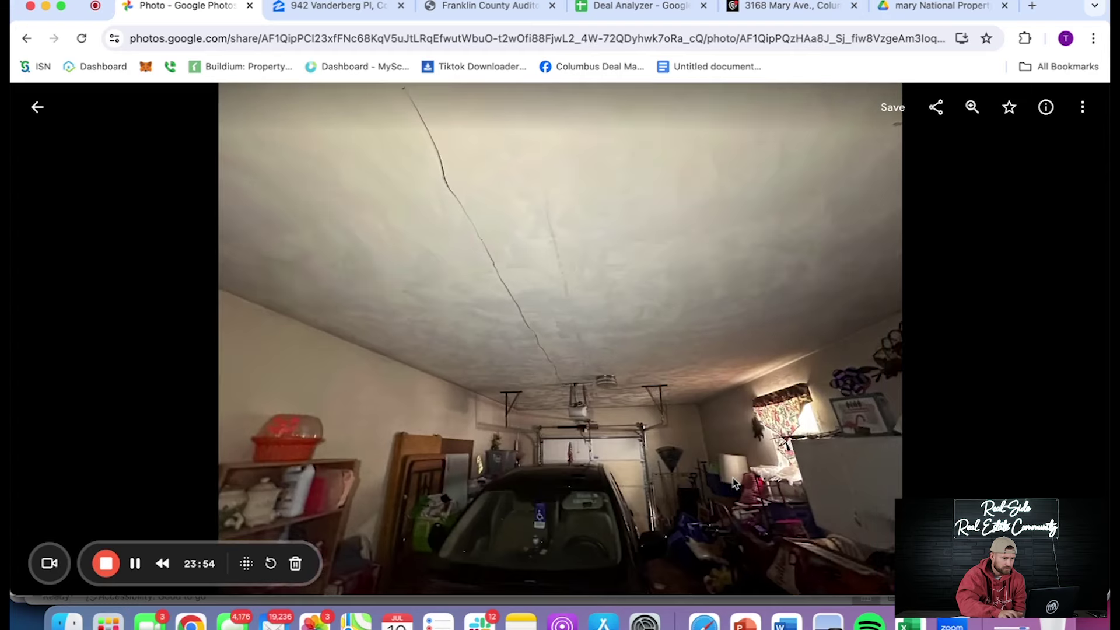
{"action": "key", "text": "Right"}
{"action": "key", "text": "Right"}
{"action": "key", "text": "Right"}
{"action": "key", "text": "Right"}
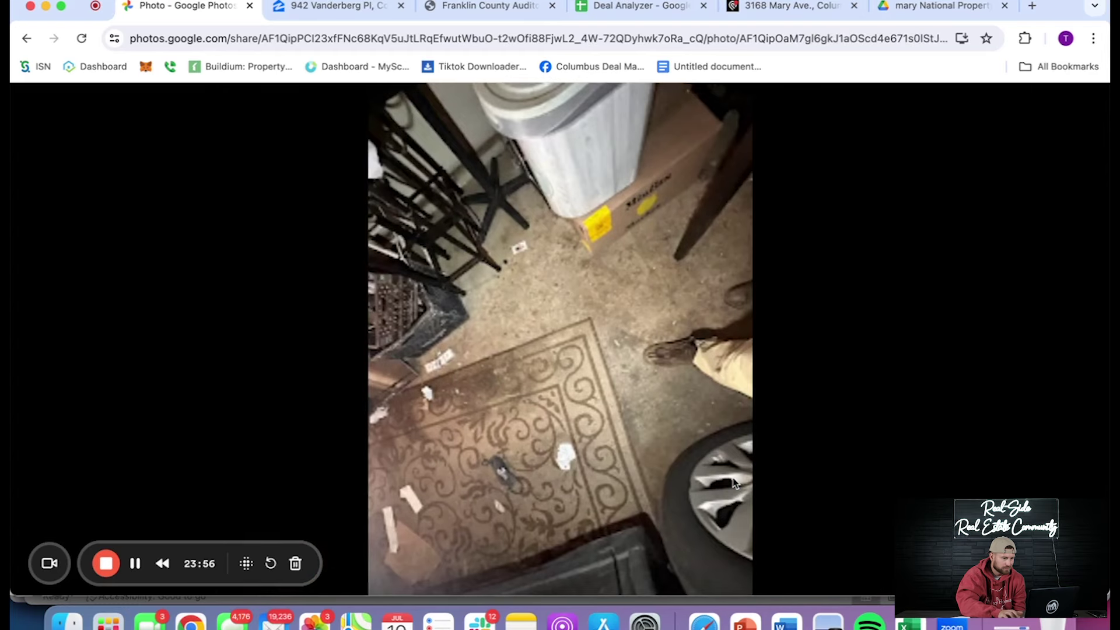
{"action": "key", "text": "Right"}
{"action": "key", "text": "Right"}
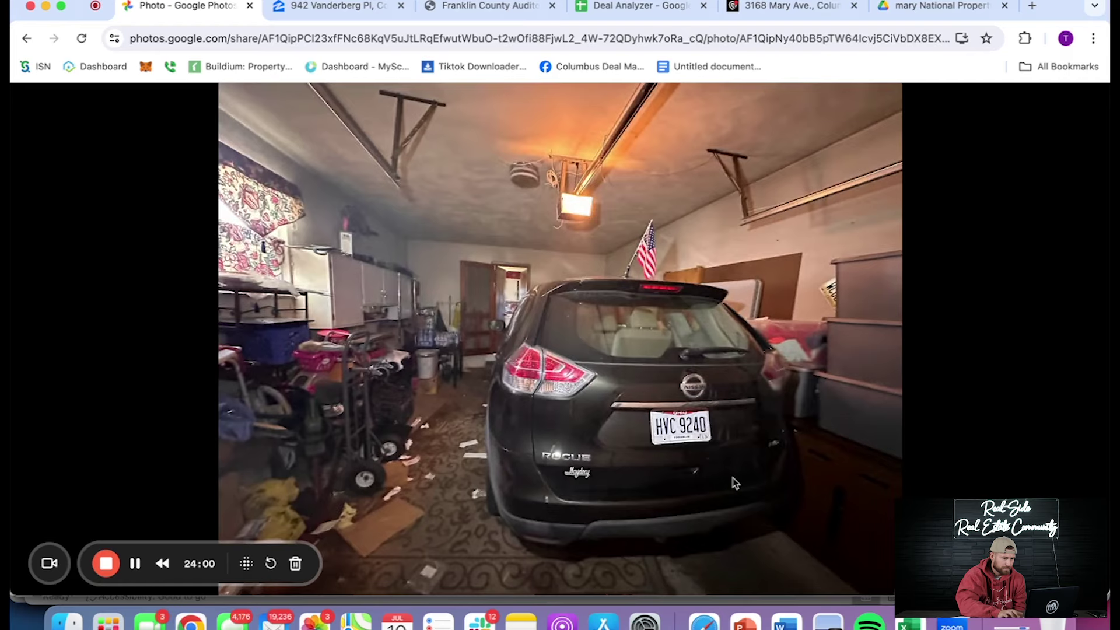
{"action": "key", "text": "Right"}
{"action": "key", "text": "Right"}
{"action": "key", "text": "Right"}
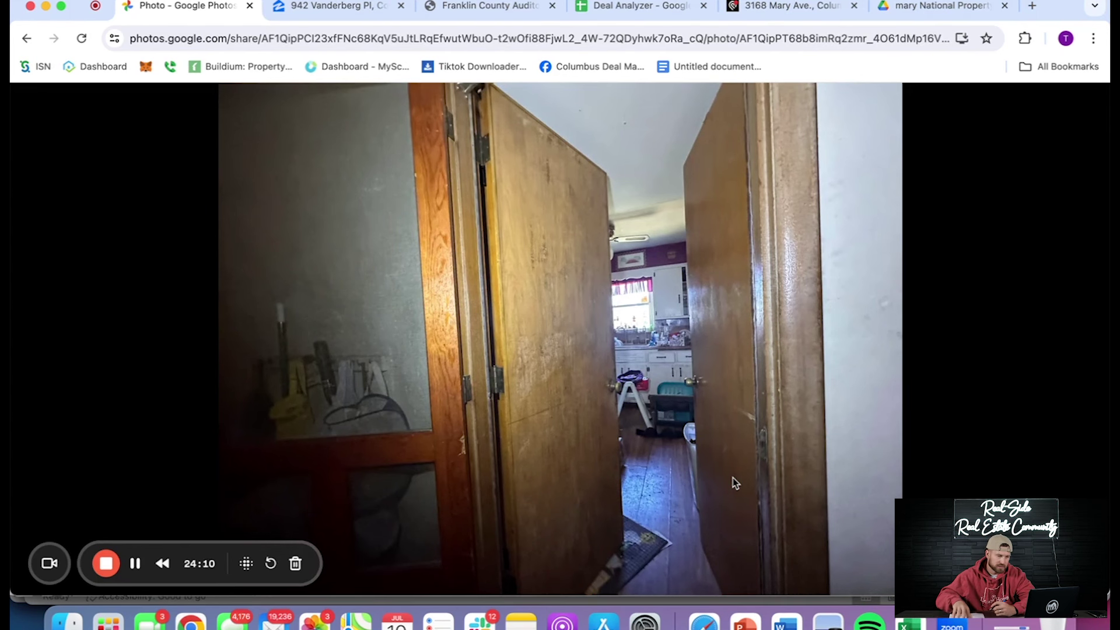
Advance past the red wall and doors photo through the cluttered bathroom shots to the sink
{"action": "key", "text": "Right"}
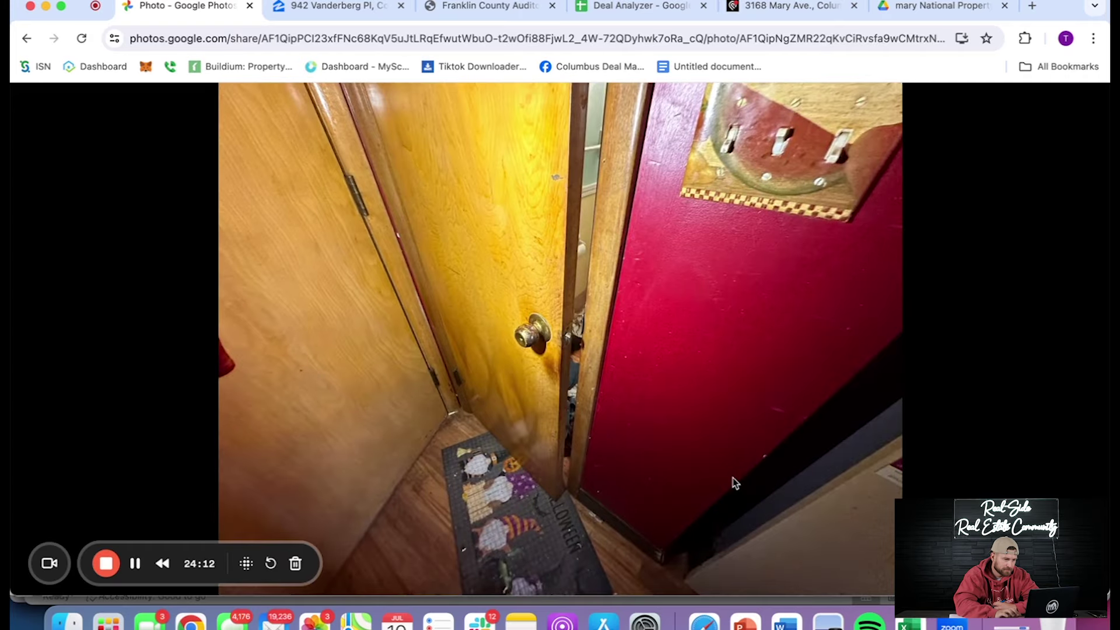
{"action": "key", "text": "Right"}
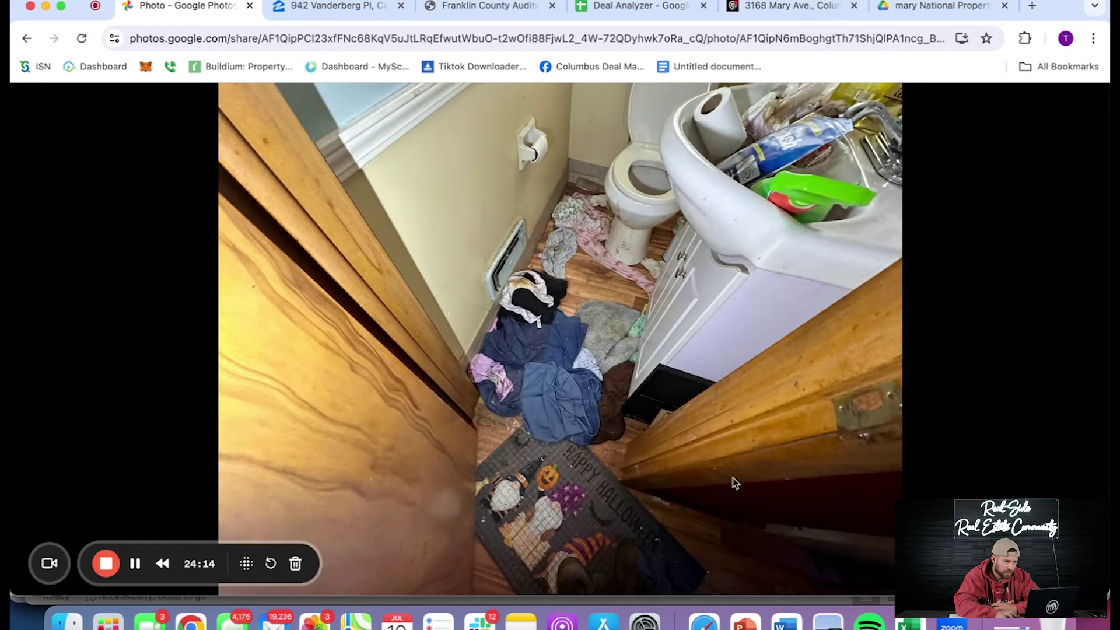
{"action": "key", "text": "Right"}
{"action": "key", "text": "Right"}
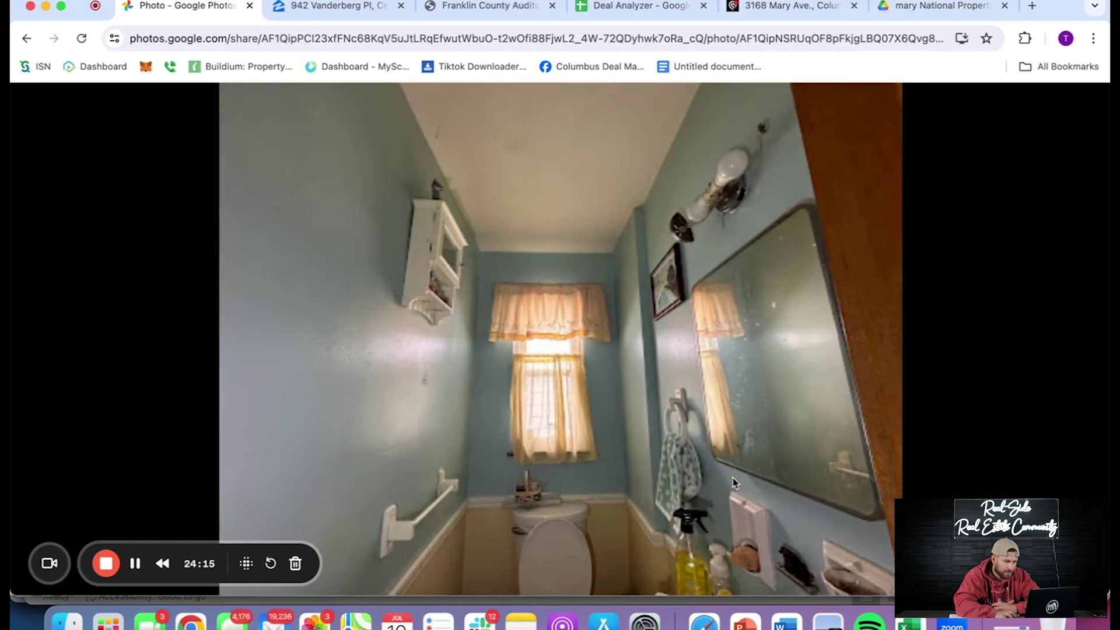
{"action": "key", "text": "Left"}
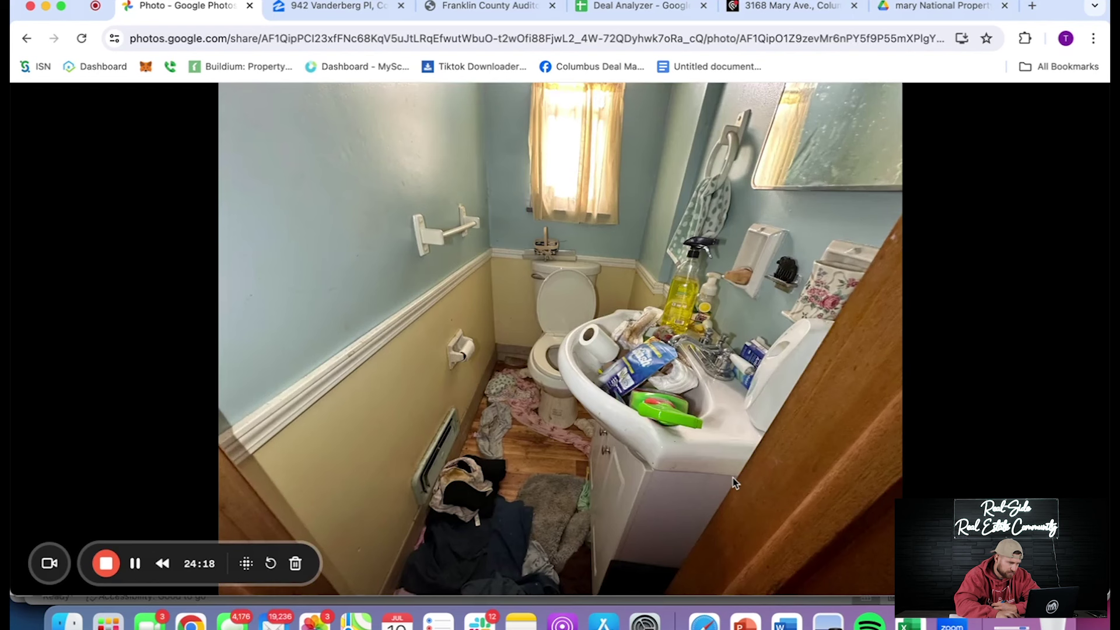
{"action": "key", "text": "Right"}
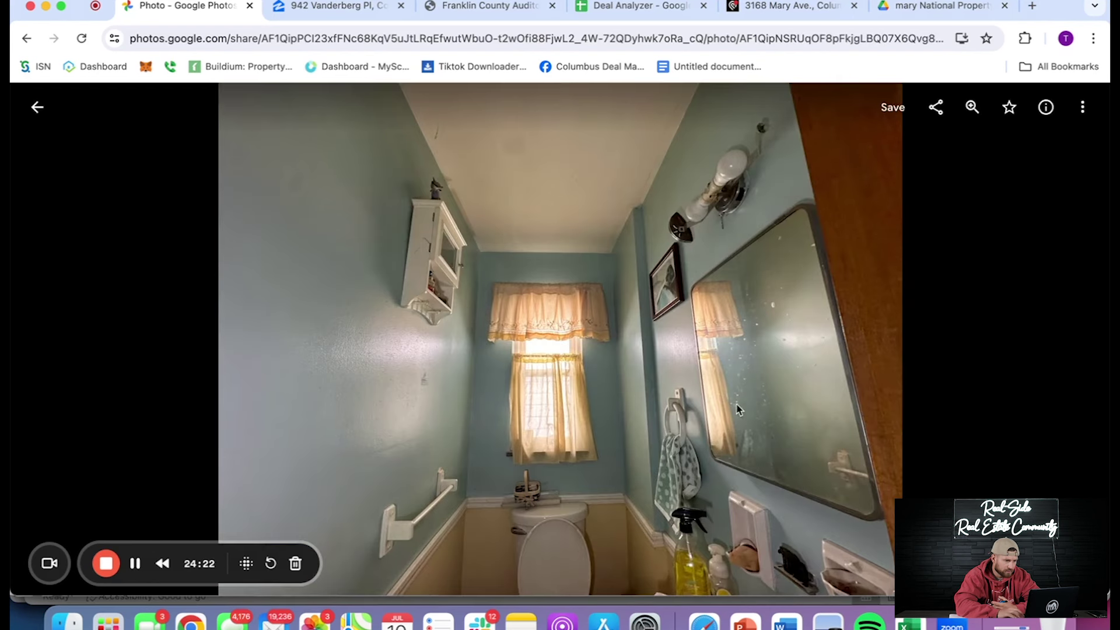
{"action": "key", "text": "Right"}
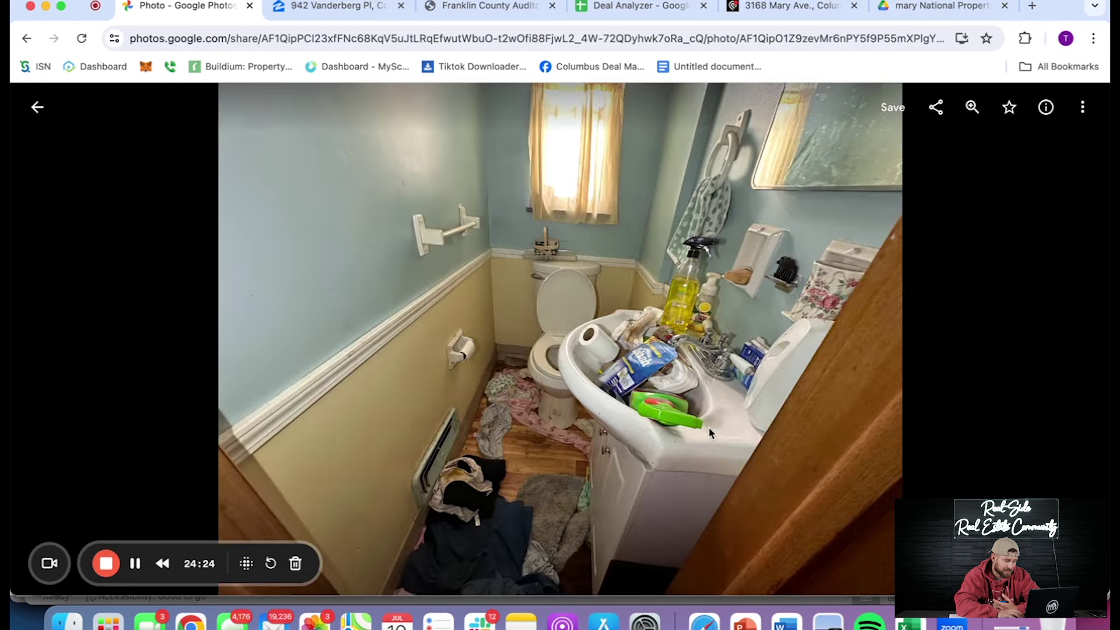
Zoom into the wall heater area, then restore the fitted bathroom view
{"action": "scroll", "coordinate": [425, 493], "scroll_direction": "up", "scroll_amount": 5}
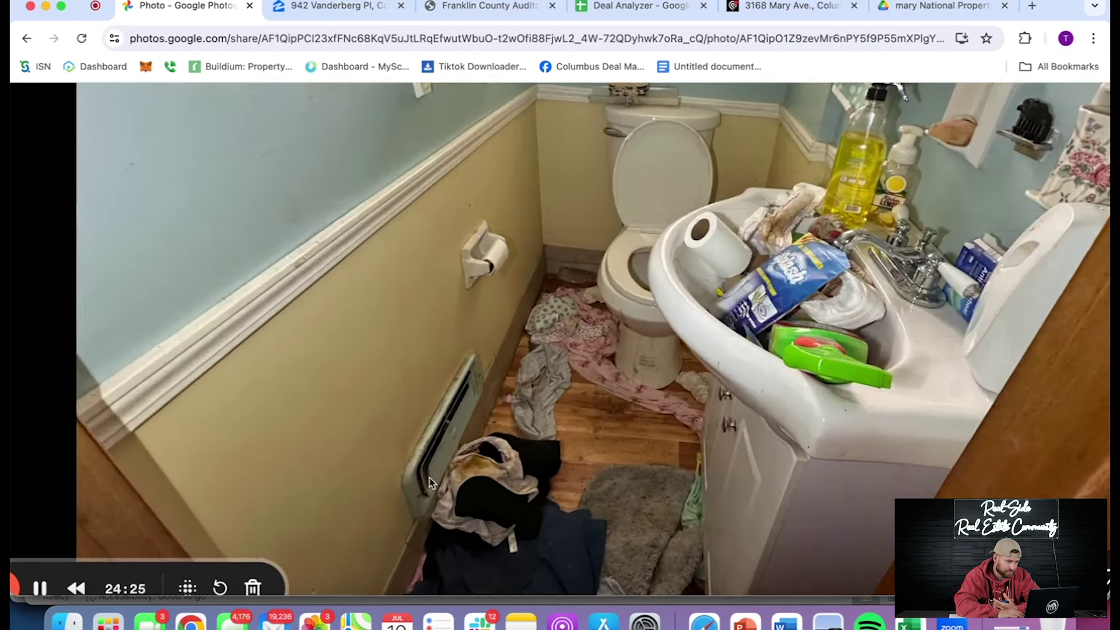
{"action": "scroll", "coordinate": [541, 348], "scroll_direction": "down", "scroll_amount": 5}
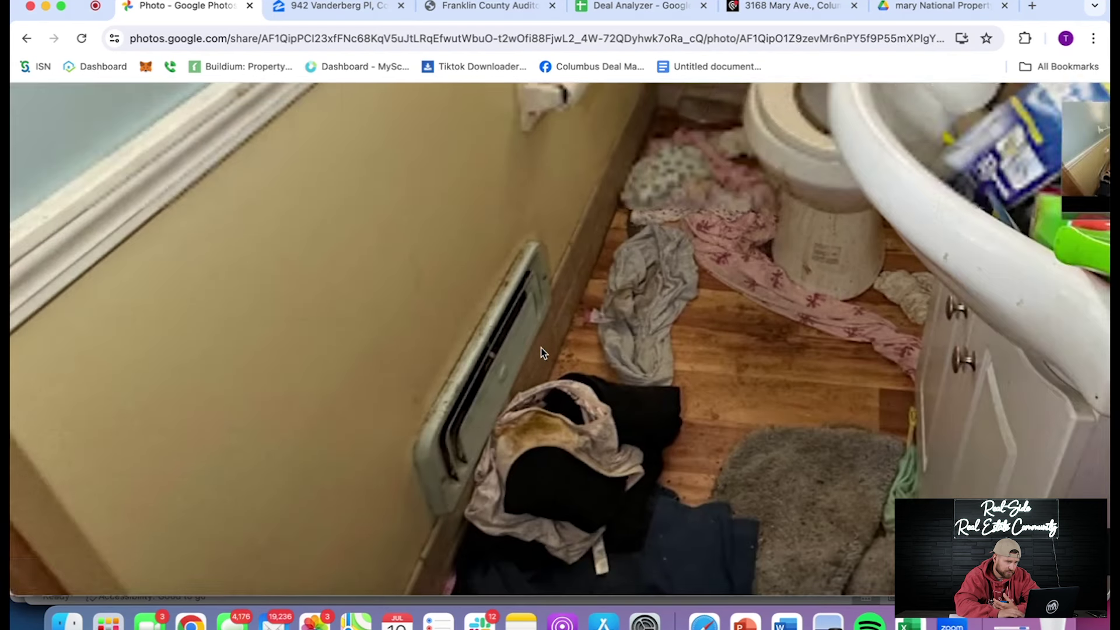
{"action": "right_click", "coordinate": [543, 319]}
{"action": "left_click", "coordinate": [761, 361]}
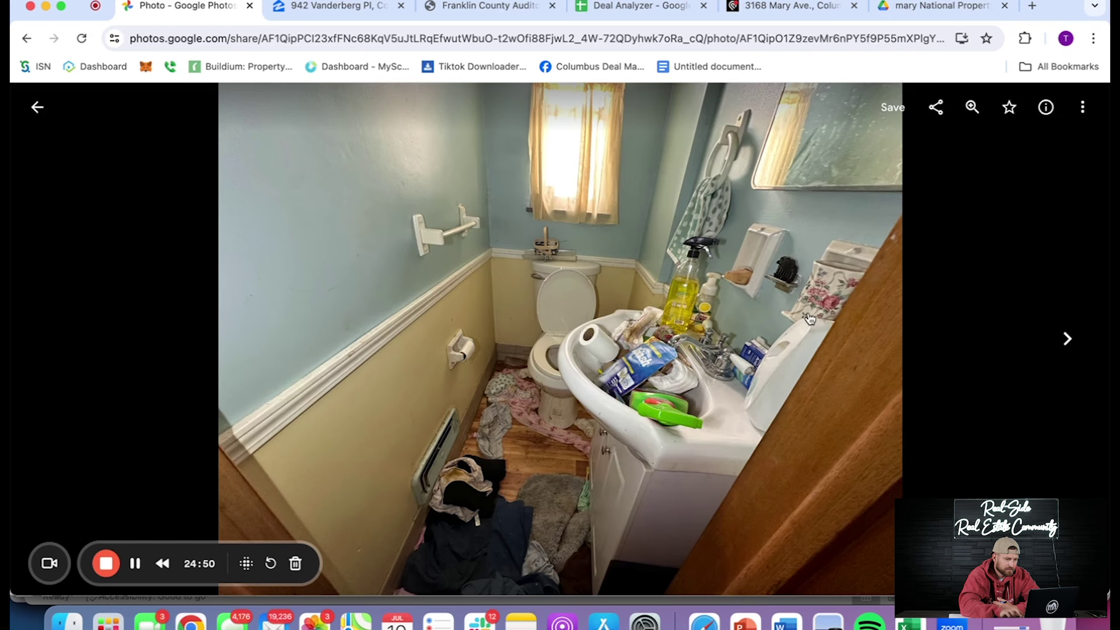
Step through the bathroom window, electrical outlet and toilet photos
{"action": "key", "text": "Right"}
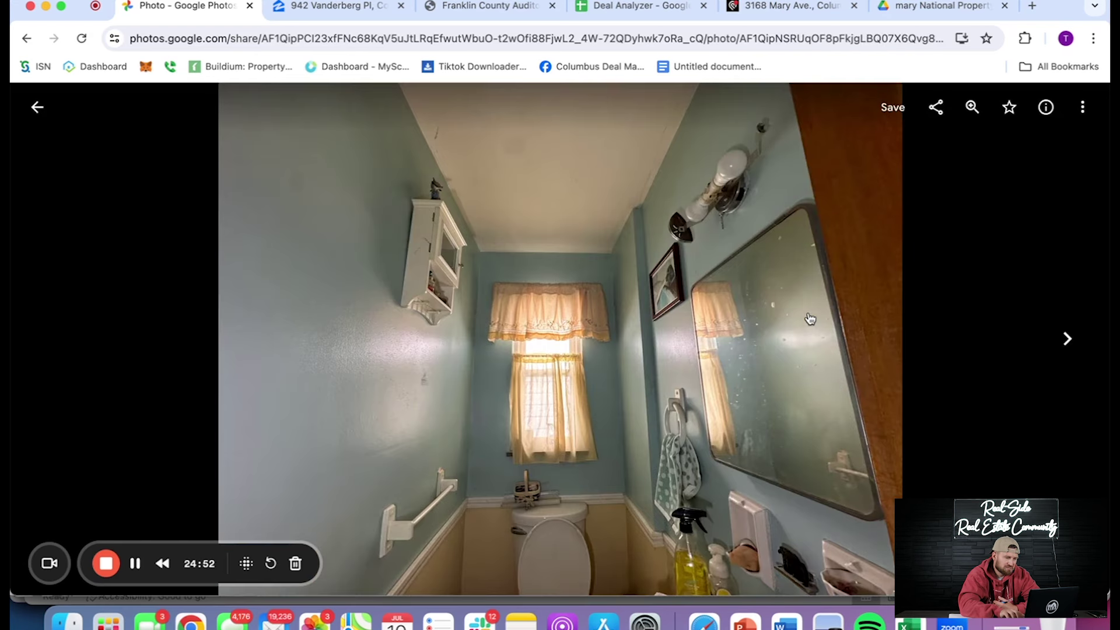
{"action": "key", "text": "Right"}
{"action": "key", "text": "Right"}
{"action": "key", "text": "Left"}
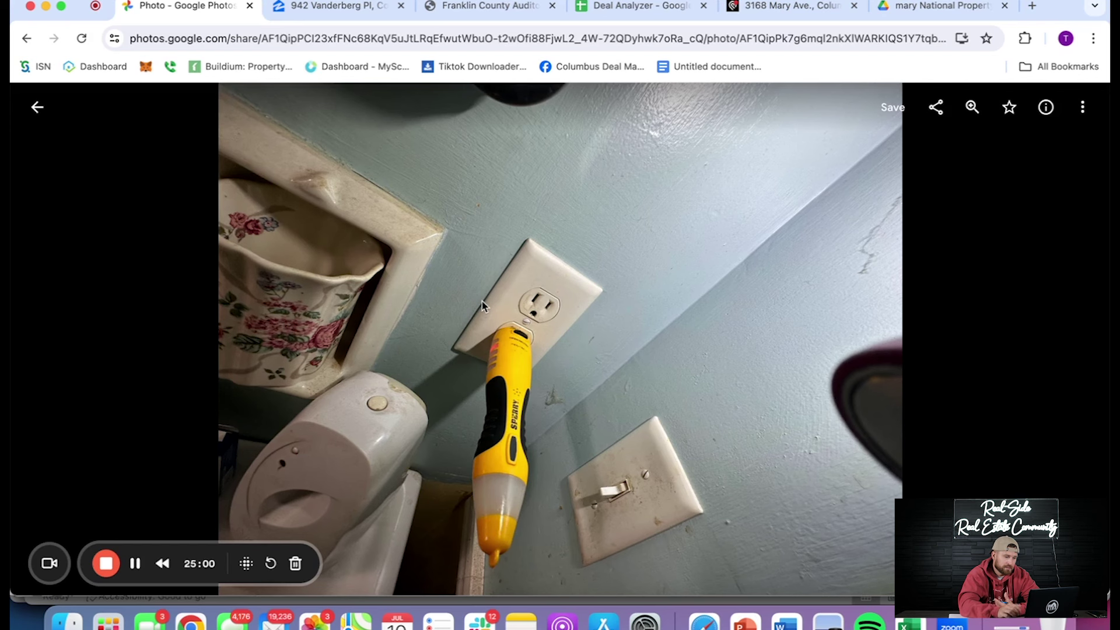
{"action": "key", "text": "Right"}
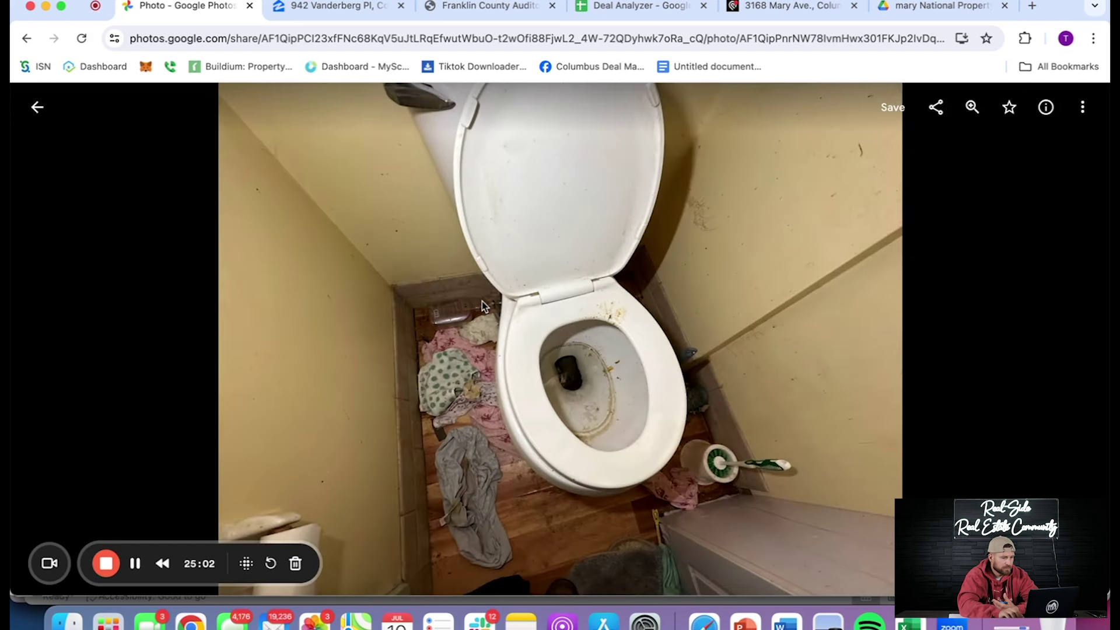
{"action": "key", "text": "Right"}
{"action": "key", "text": "Left"}
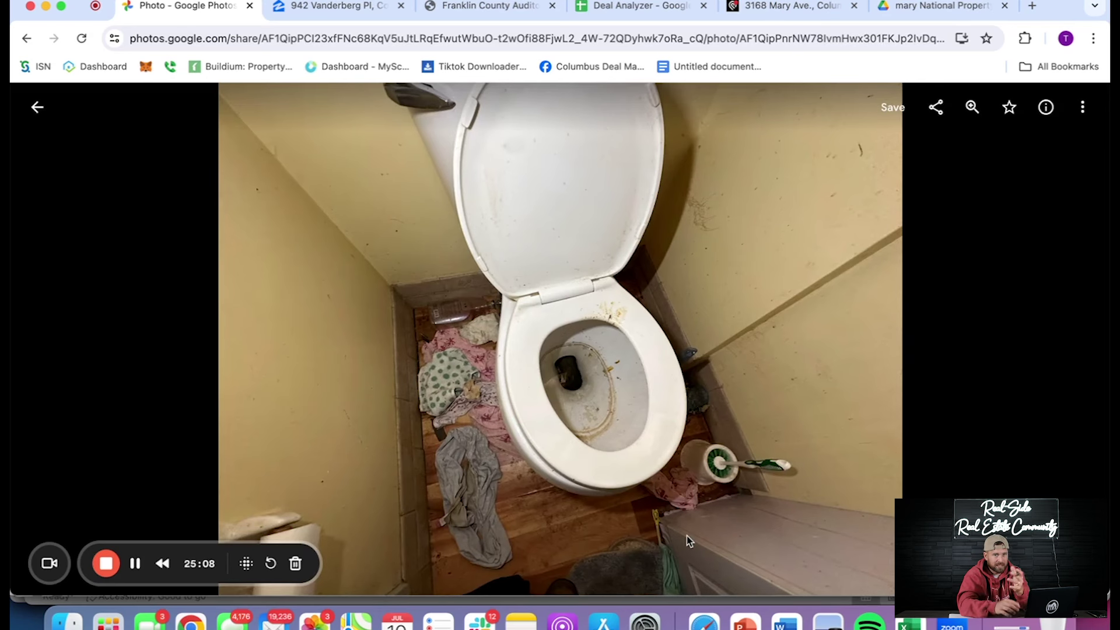
Continue through the sink, wider sink-and-door and under-sink pipe photos to the floor with trash can
{"action": "key", "text": "Right"}
{"action": "key", "text": "Right"}
{"action": "key", "text": "Right"}
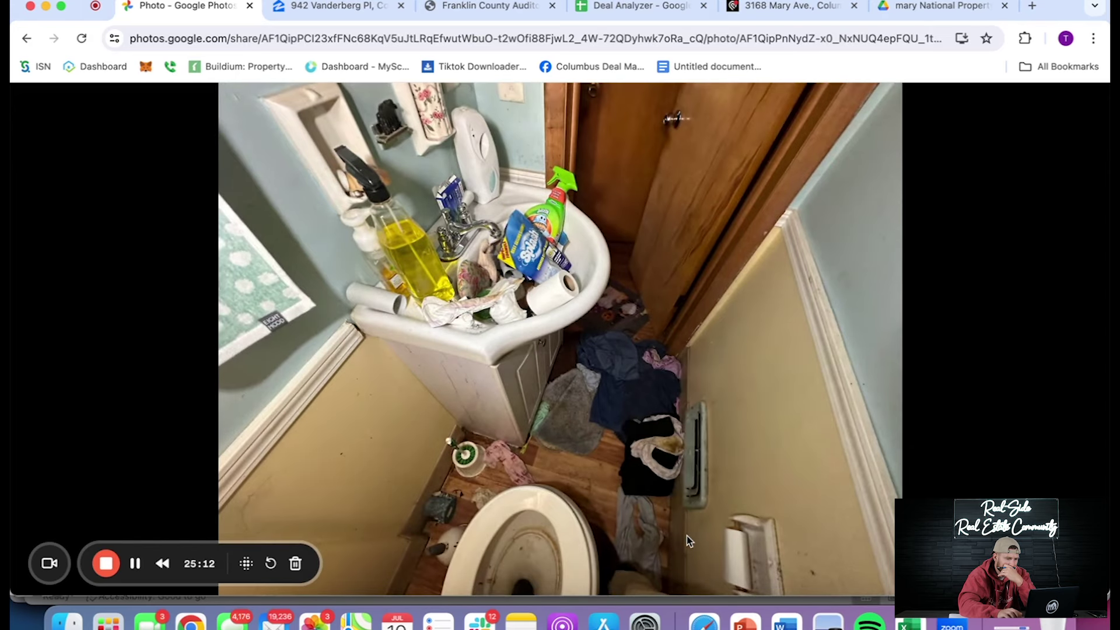
{"action": "key", "text": "Right"}
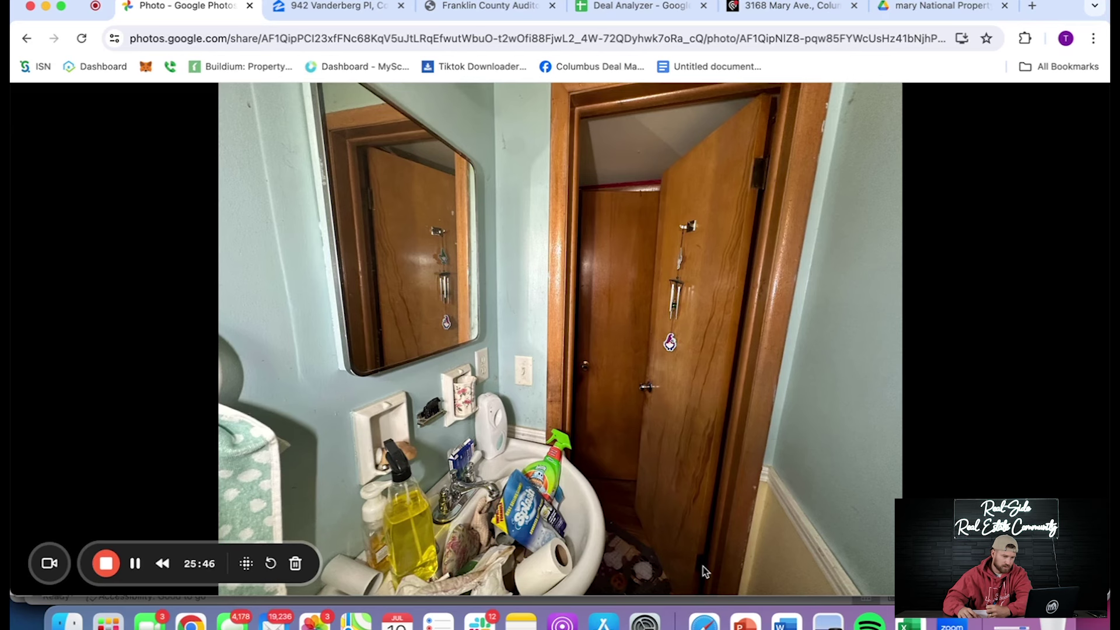
{"action": "key", "text": "Right"}
{"action": "key", "text": "Right"}
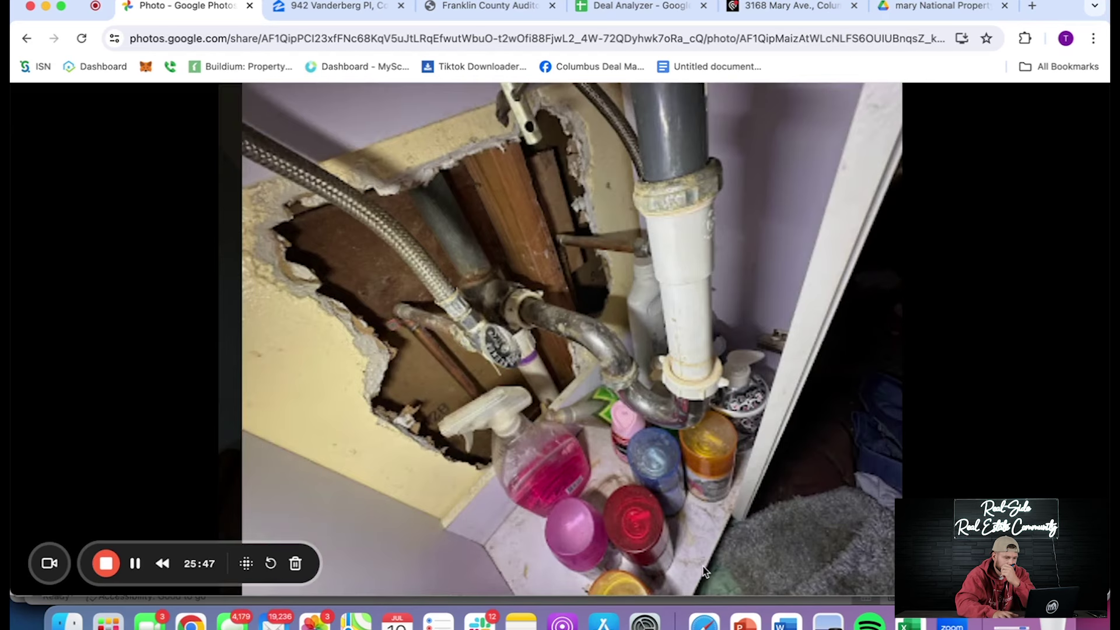
{"action": "key", "text": "Right"}
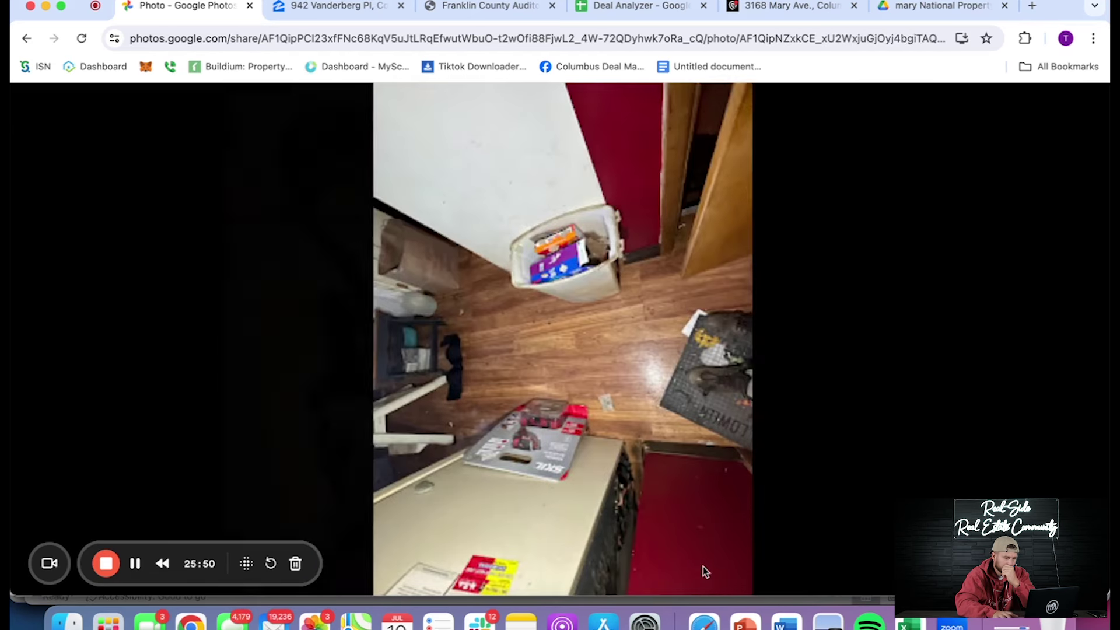
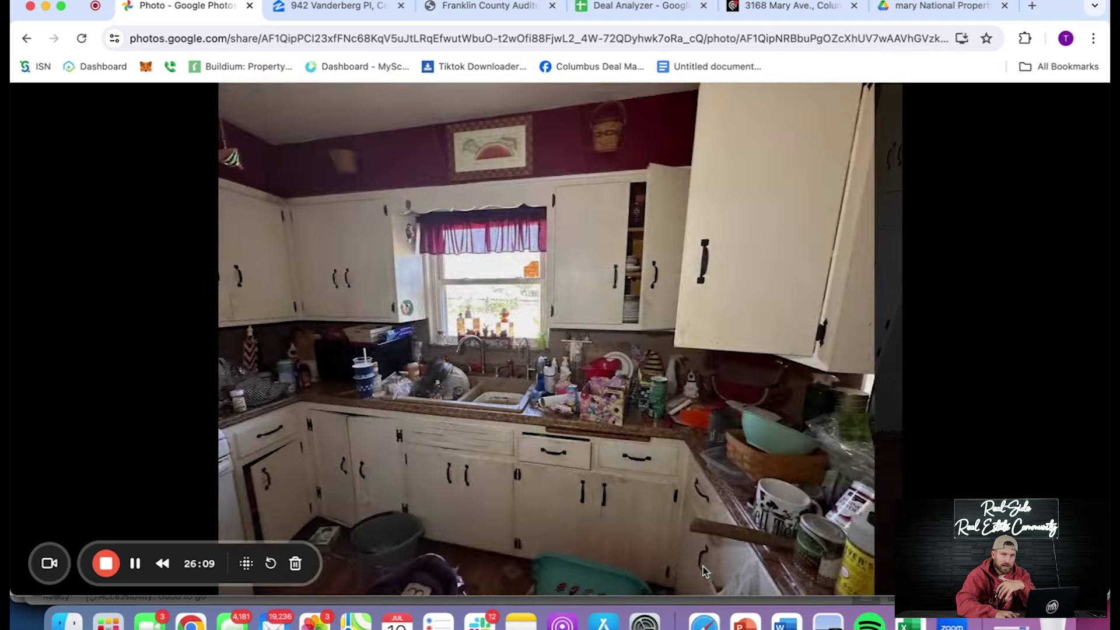
Step through the kitchen photos to the wide dining-room shot with the wooden armoire
{"action": "key", "text": "Left"}
{"action": "key", "text": "Right"}
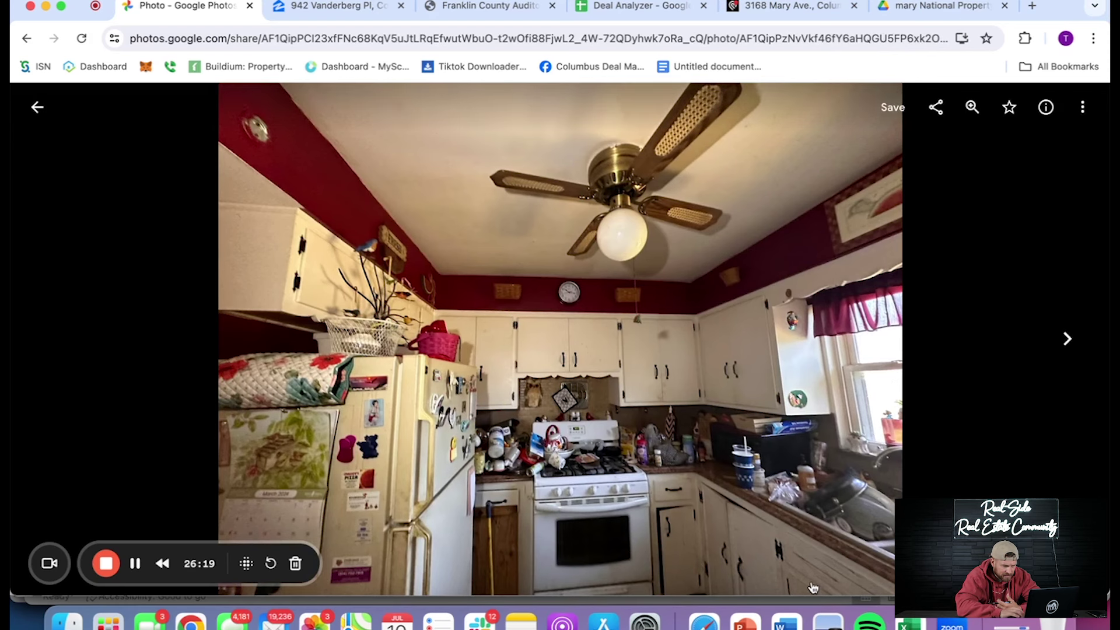
{"action": "key", "text": "Right"}
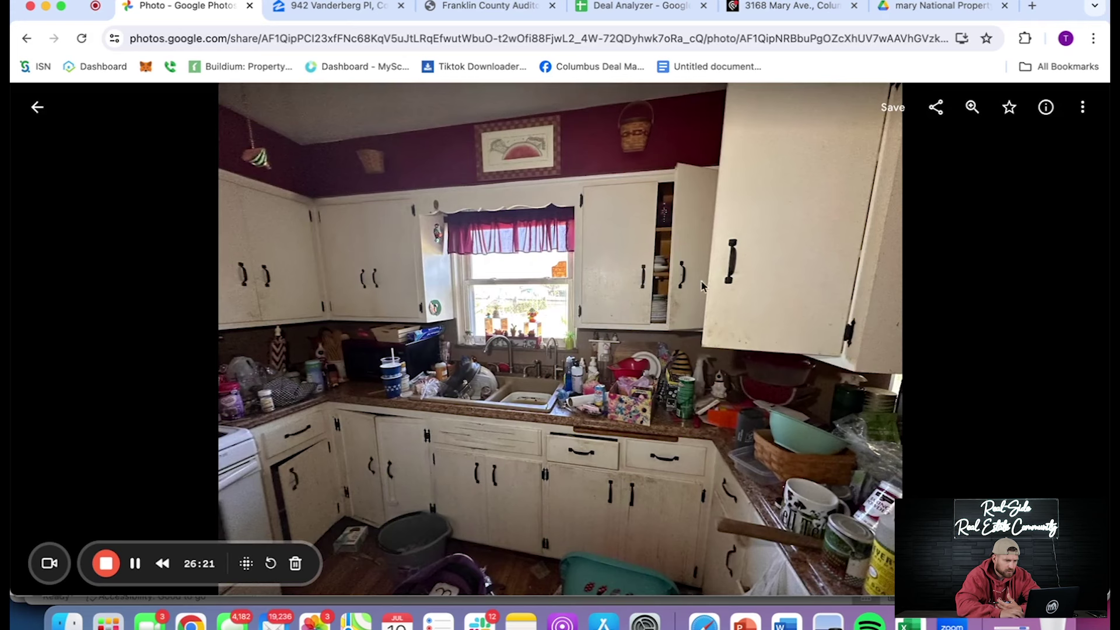
{"action": "key", "text": "Right"}
{"action": "key", "text": "Right"}
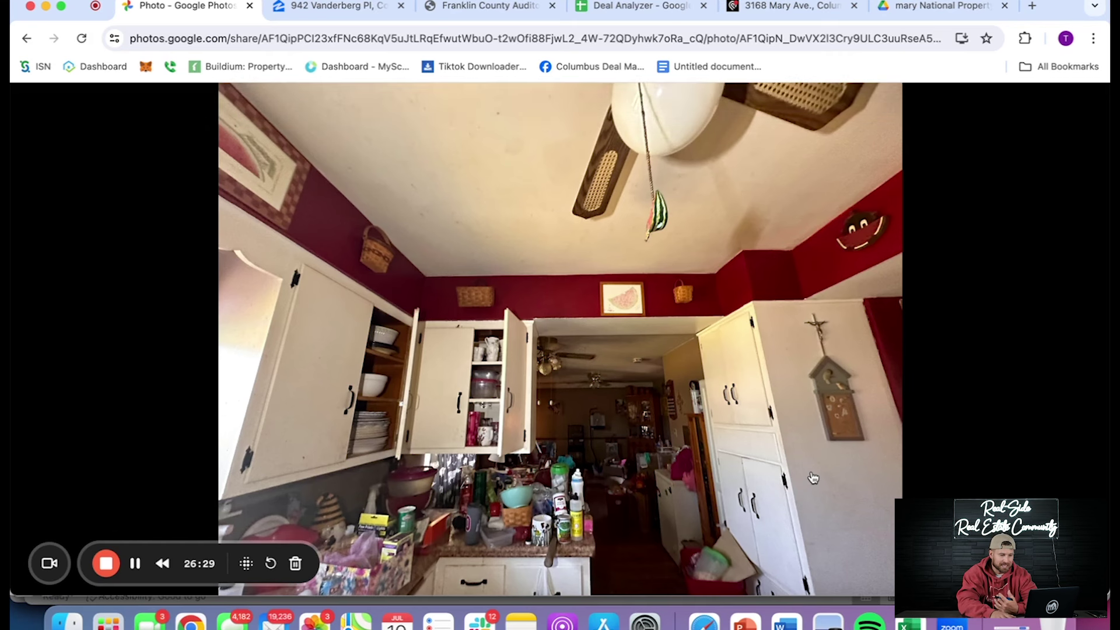
{"action": "key", "text": "Right"}
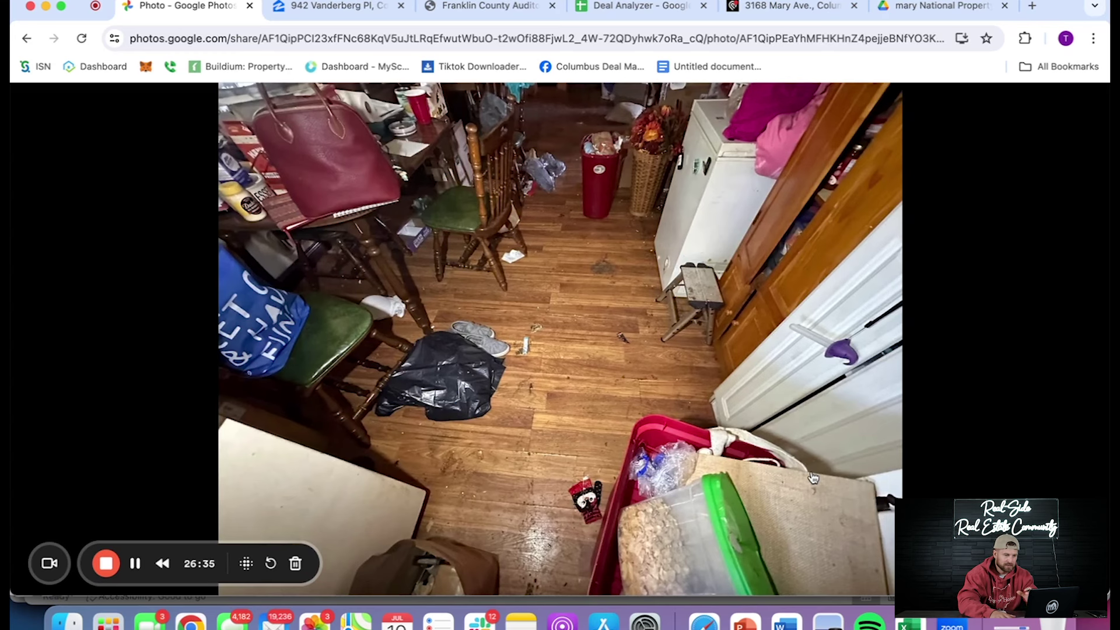
{"action": "key", "text": "Right"}
{"action": "key", "text": "Right"}
{"action": "key", "text": "Right"}
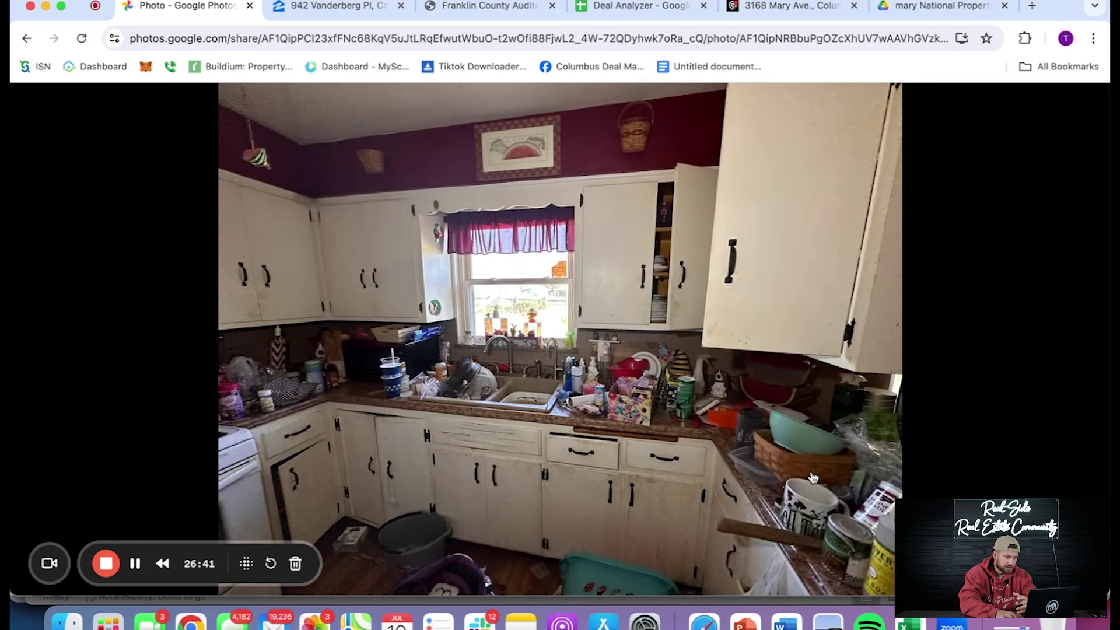
{"action": "key", "text": "Right"}
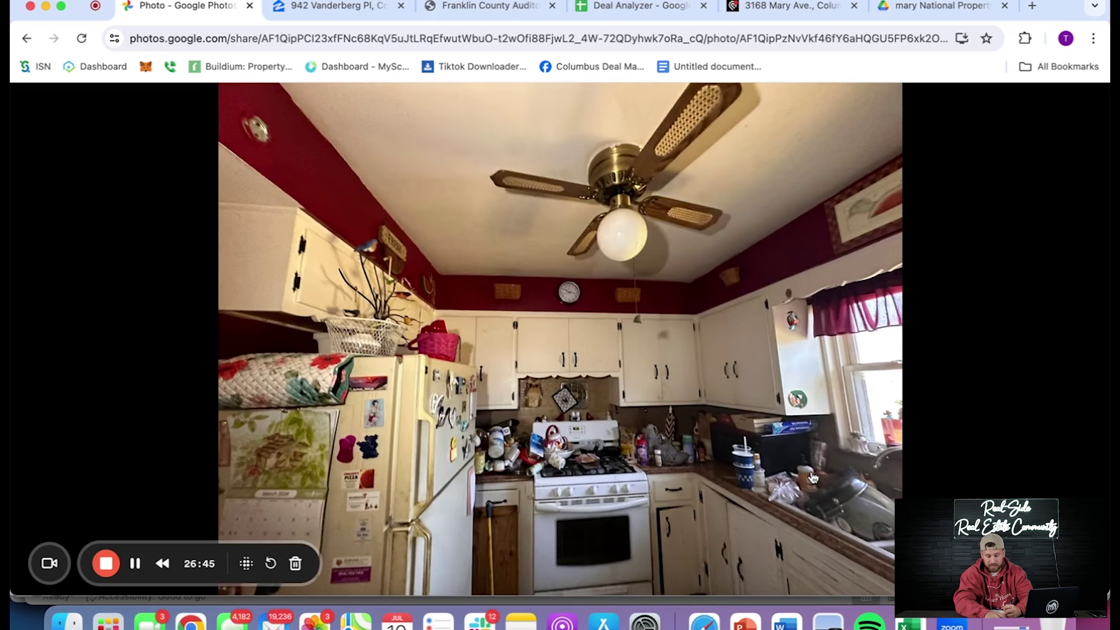
{"action": "key", "text": "Right"}
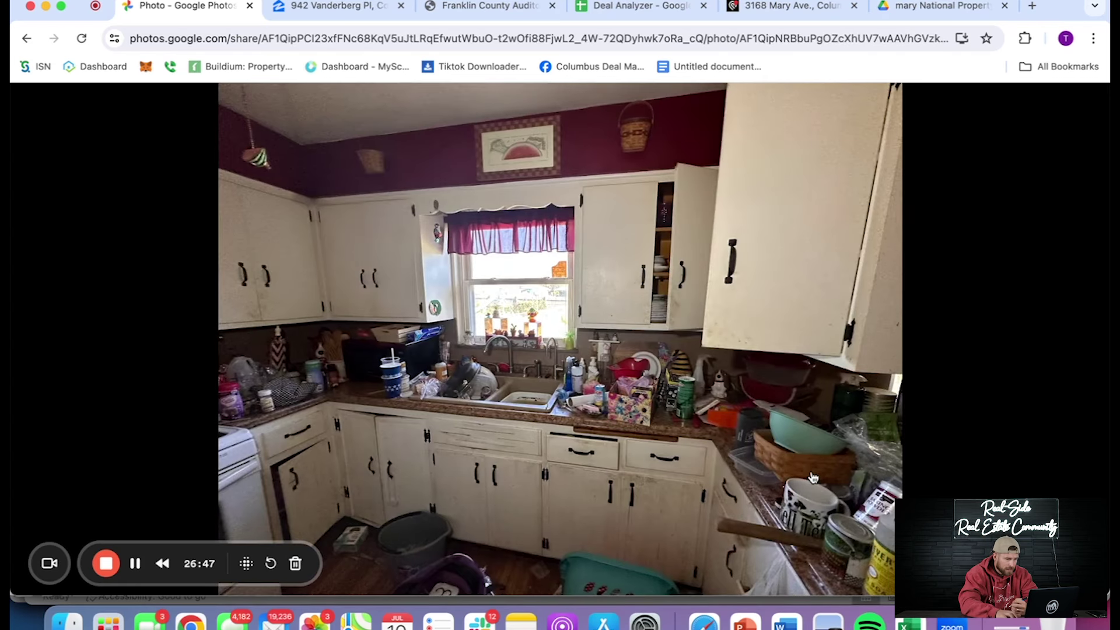
{"action": "key", "text": "Right"}
{"action": "key", "text": "Right"}
{"action": "key", "text": "Right"}
{"action": "key", "text": "Right"}
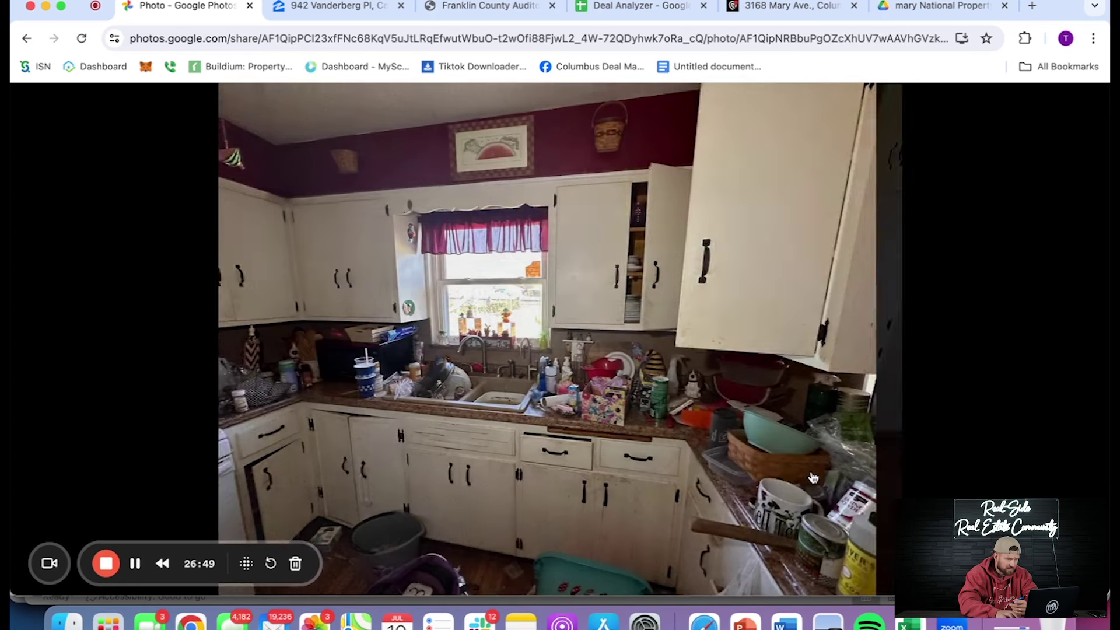
{"action": "key", "text": "Right"}
{"action": "key", "text": "Right"}
{"action": "key", "text": "Right"}
{"action": "key", "text": "Right"}
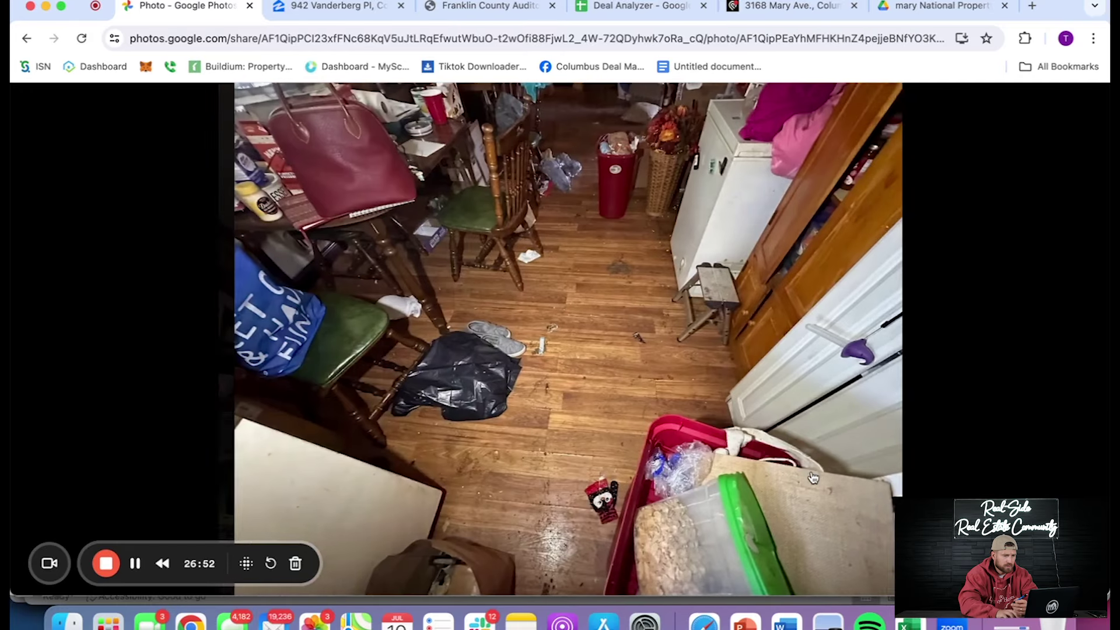
{"action": "key", "text": "Right"}
{"action": "key", "text": "Right"}
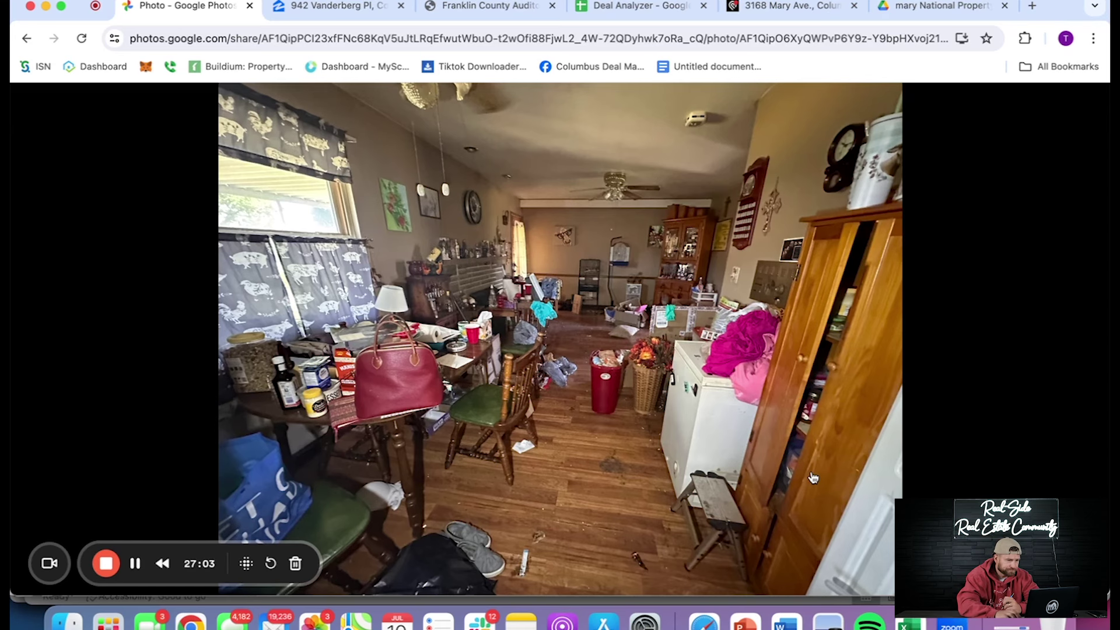
Browse past the dining, living-room and fireplace photos to the orange-wall living room
{"action": "key", "text": "Right"}
{"action": "key", "text": "Right"}
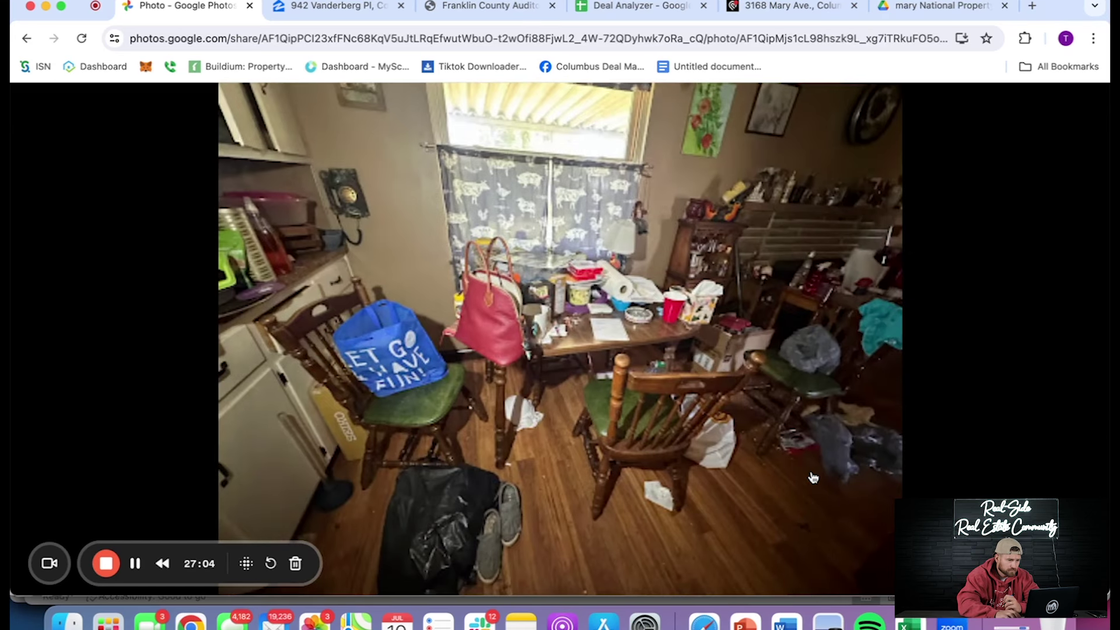
{"action": "key", "text": "Right"}
{"action": "key", "text": "Right"}
{"action": "key", "text": "Right"}
{"action": "key", "text": "Right"}
{"action": "key", "text": "Right"}
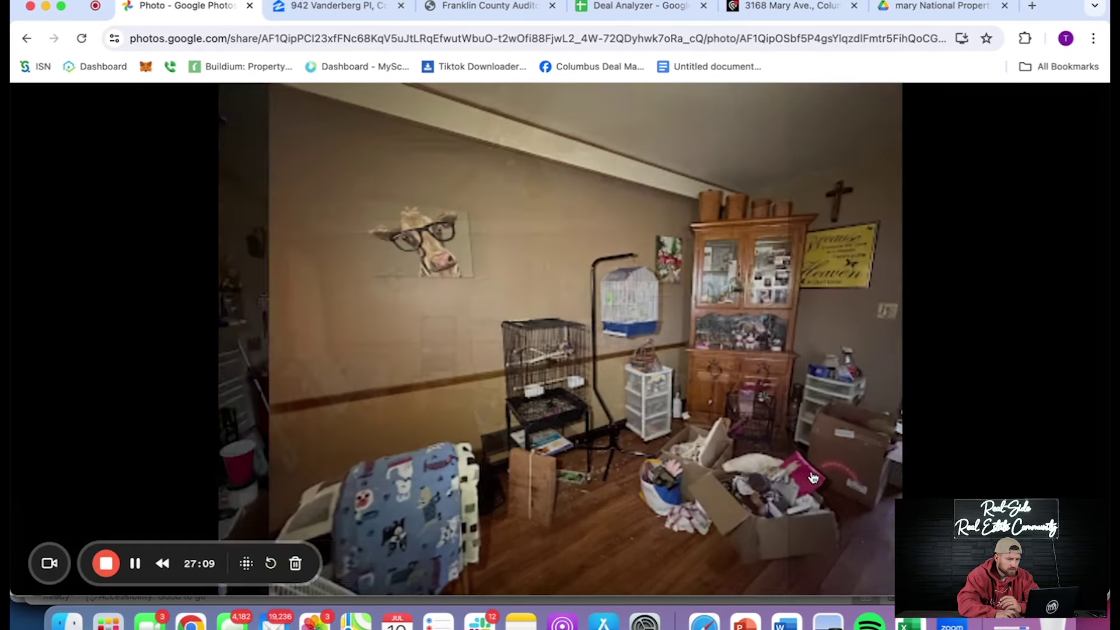
{"action": "key", "text": "Right"}
{"action": "key", "text": "Right"}
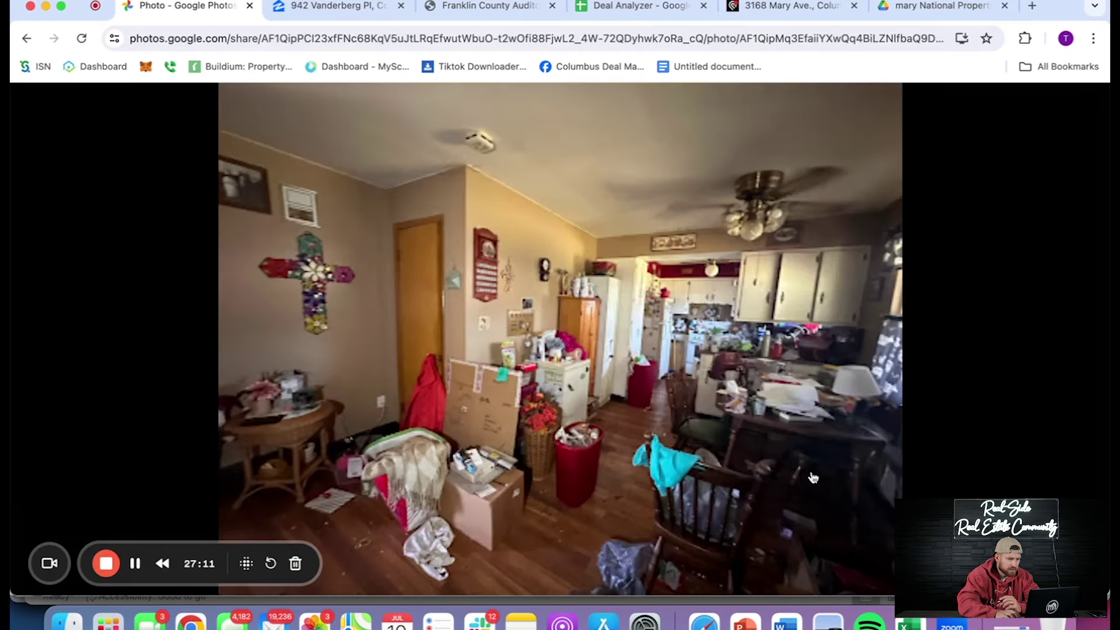
{"action": "key", "text": "Left"}
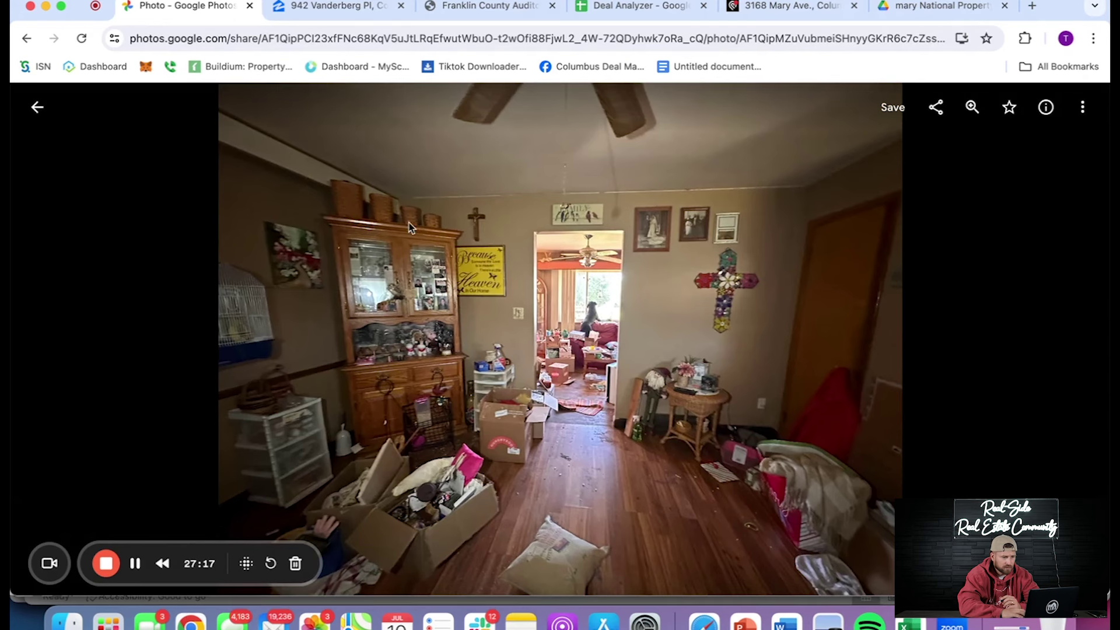
{"action": "key", "text": "Right"}
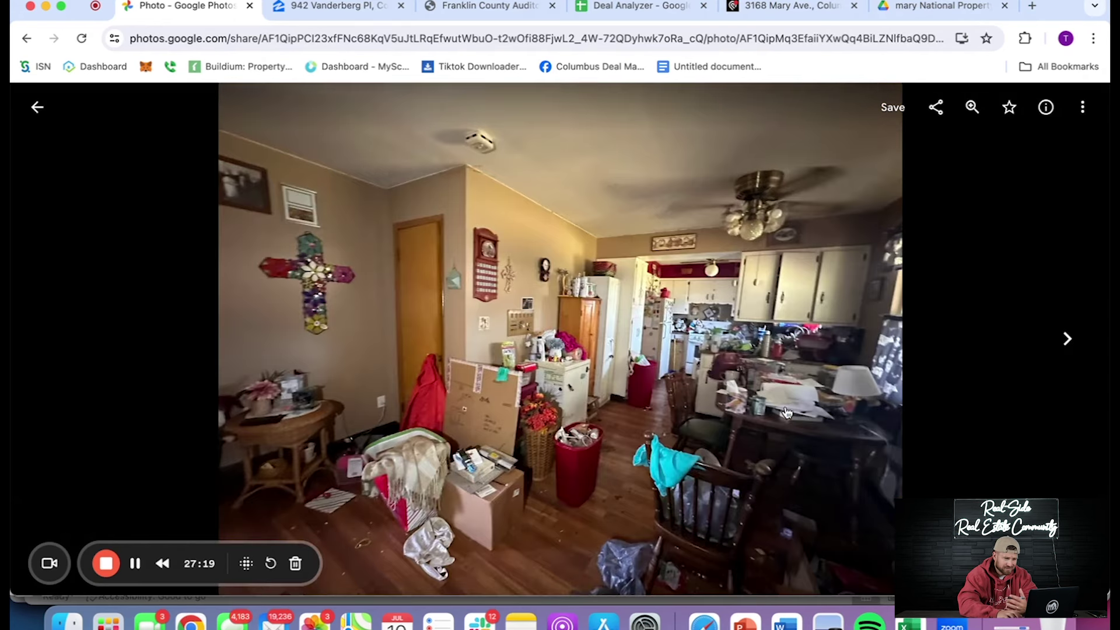
{"action": "key", "text": "Right"}
{"action": "key", "text": "Right"}
{"action": "key", "text": "Right"}
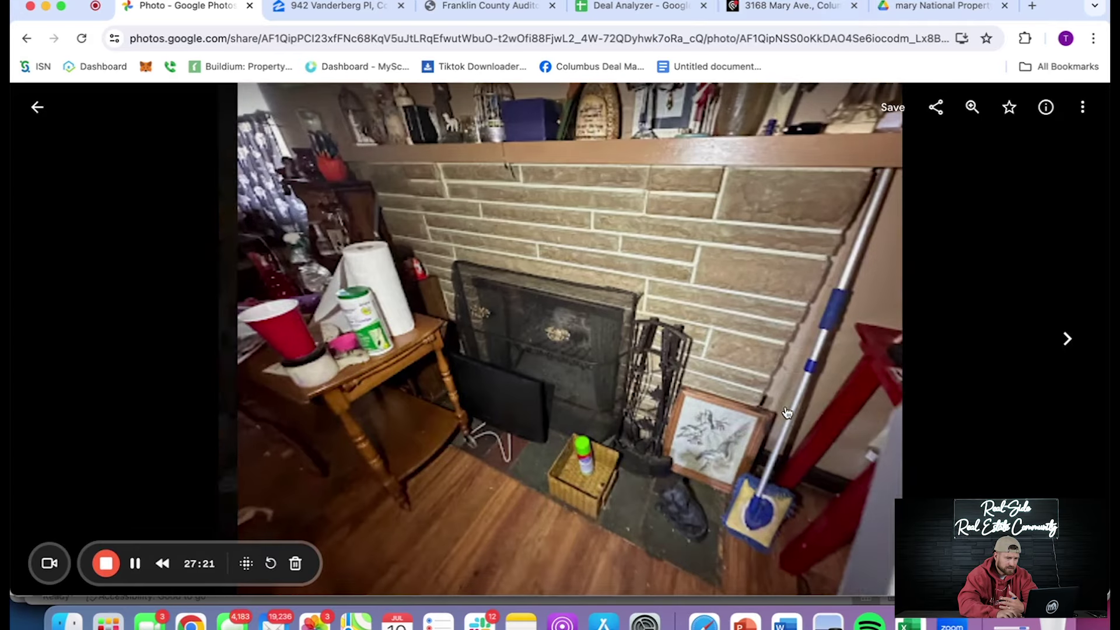
{"action": "key", "text": "Left"}
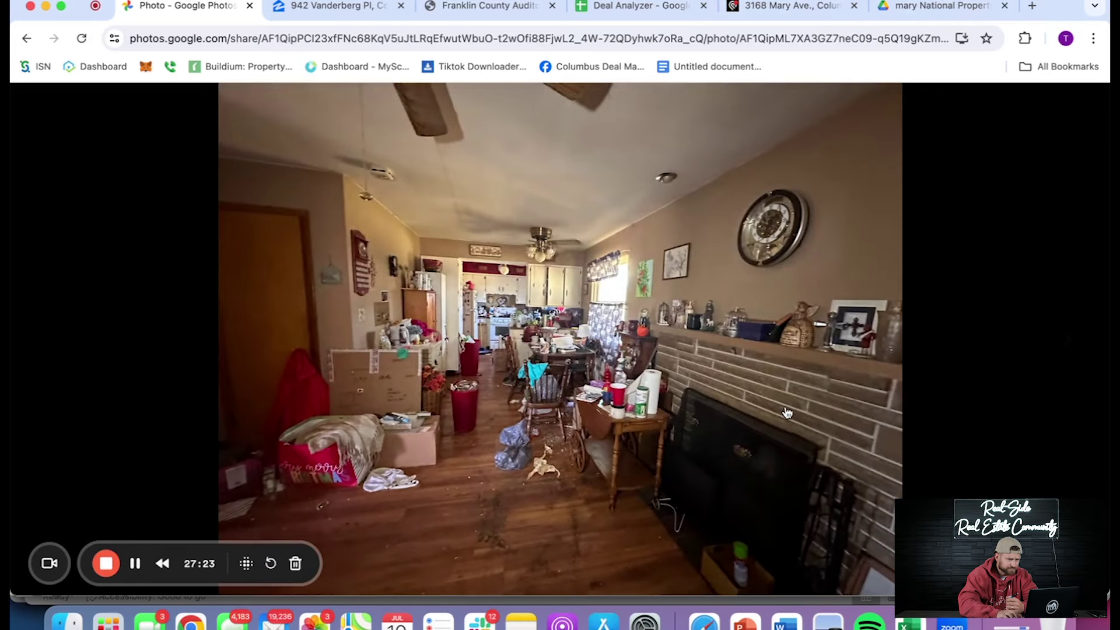
{"action": "key", "text": "Right"}
{"action": "key", "text": "Right"}
{"action": "key", "text": "Right"}
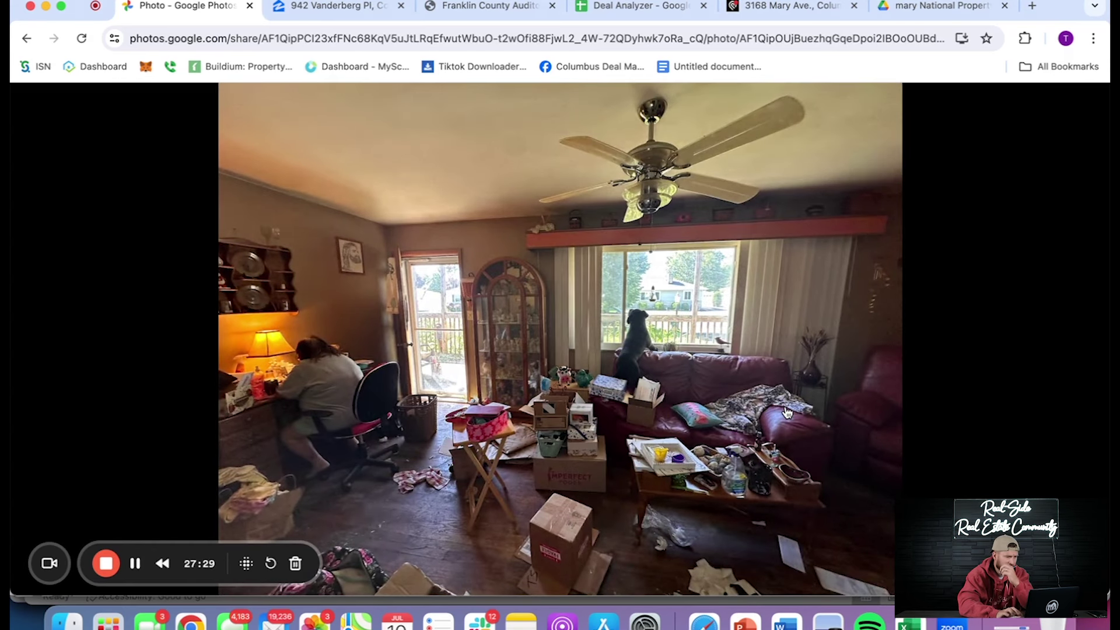
{"action": "key", "text": "Right"}
{"action": "key", "text": "Right"}
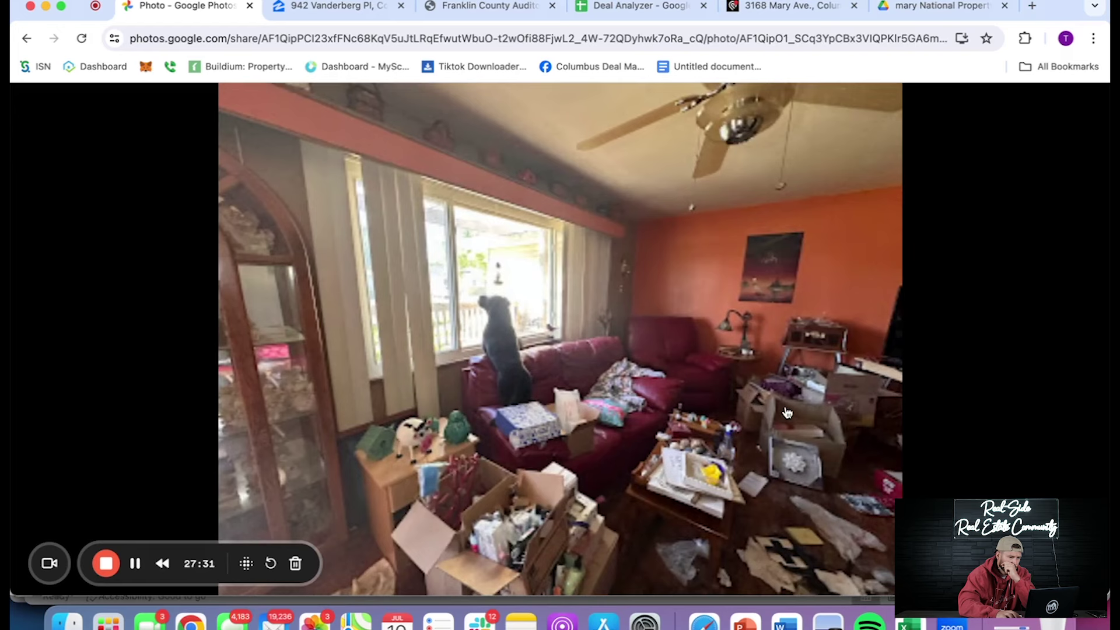
{"action": "key", "text": "Right"}
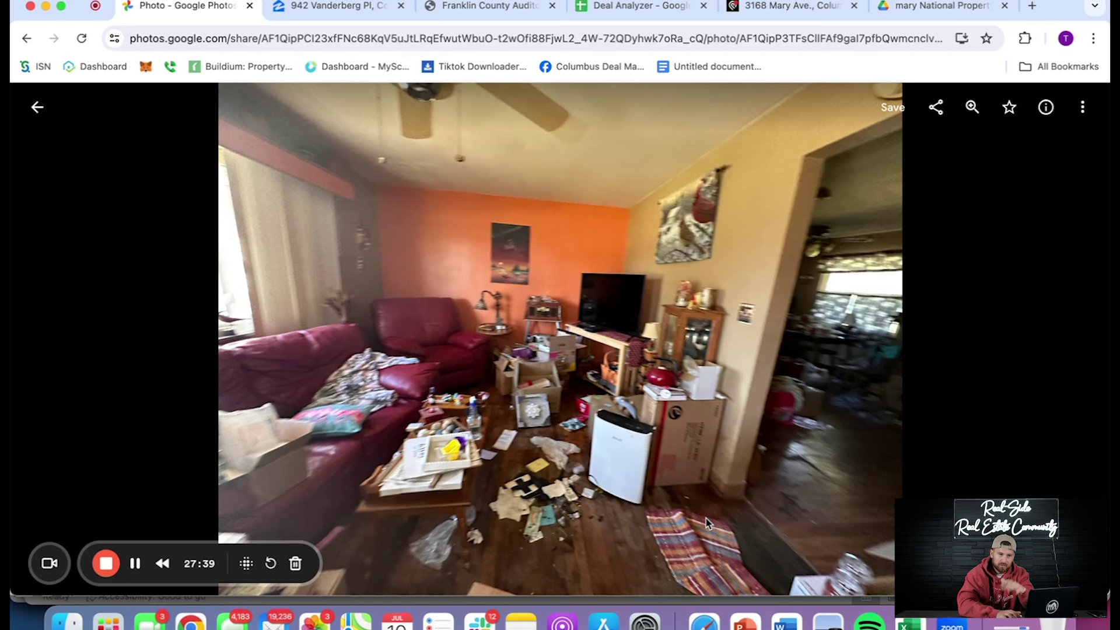
{"action": "key", "text": "Right"}
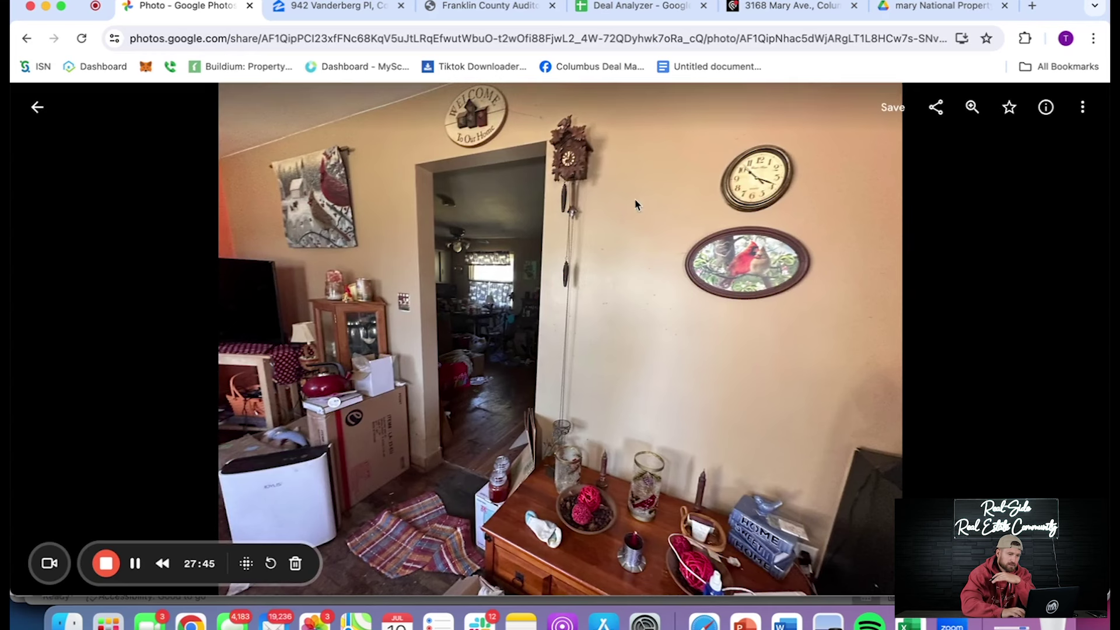
Continue past the wall of clocks to the open front door and hallway photos
{"action": "left_click", "coordinate": [864, 452]}
{"action": "left_click", "coordinate": [864, 451]}
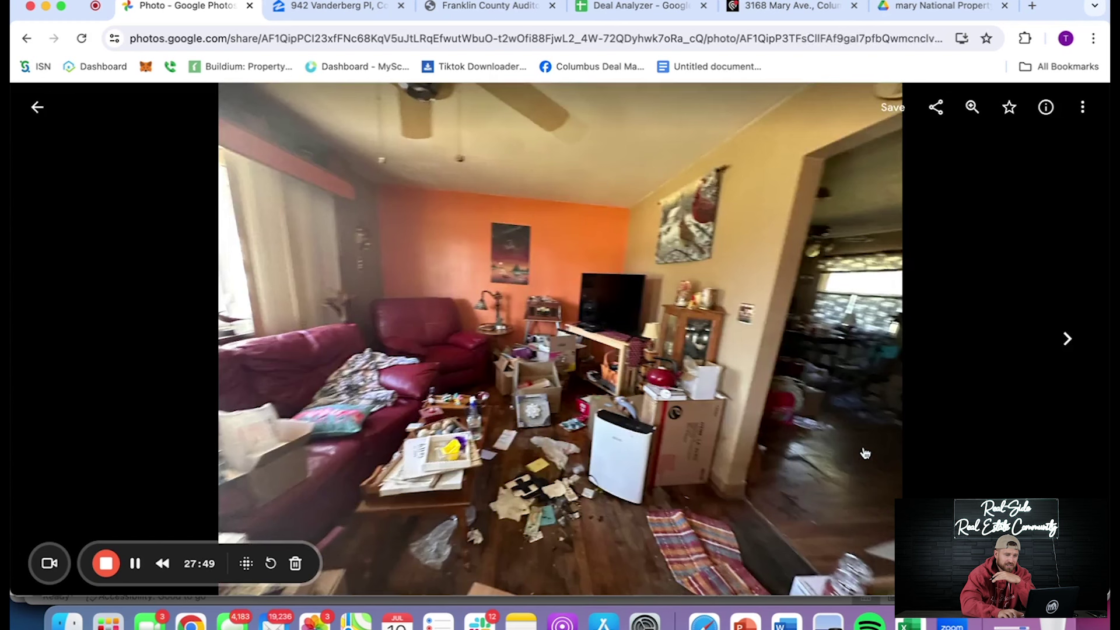
{"action": "left_click", "coordinate": [864, 452]}
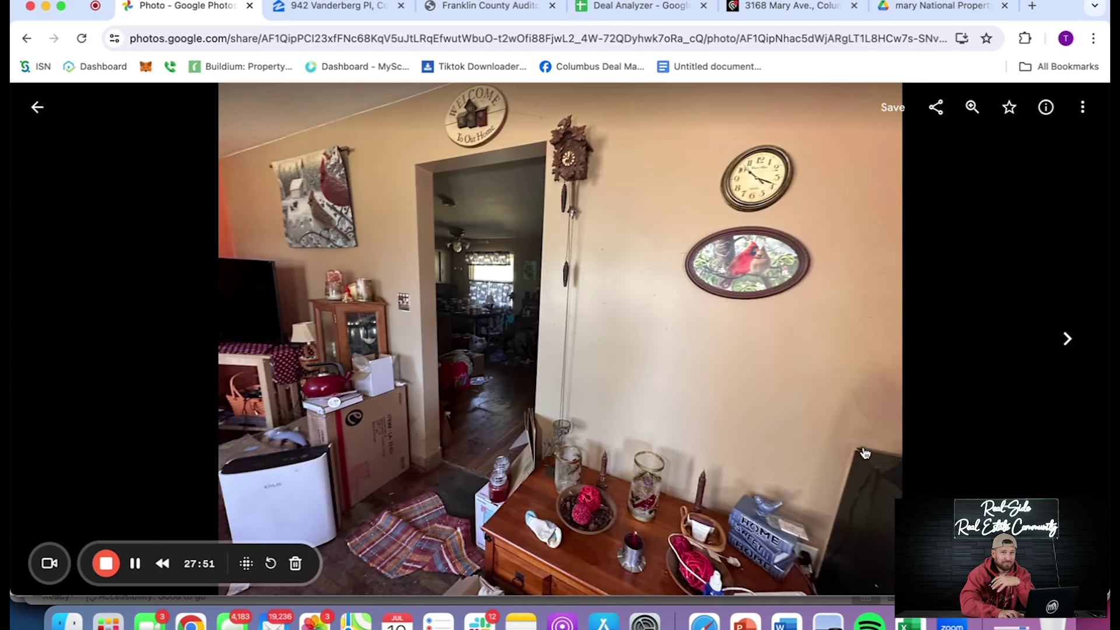
{"action": "left_click", "coordinate": [864, 452]}
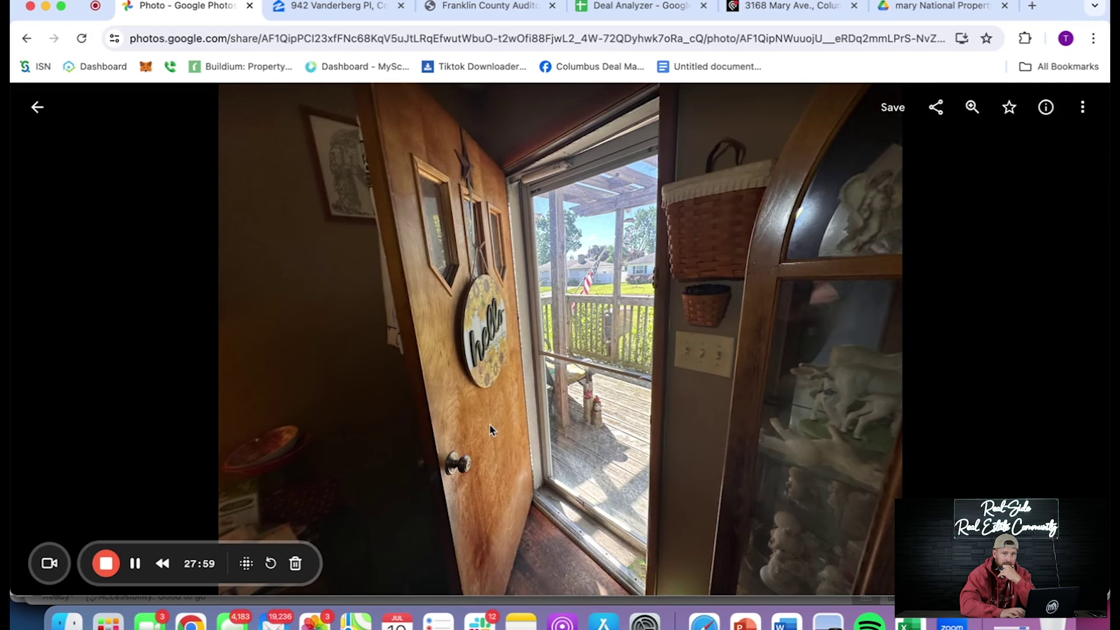
{"action": "key", "text": "Right"}
{"action": "key", "text": "Right"}
{"action": "key", "text": "Right"}
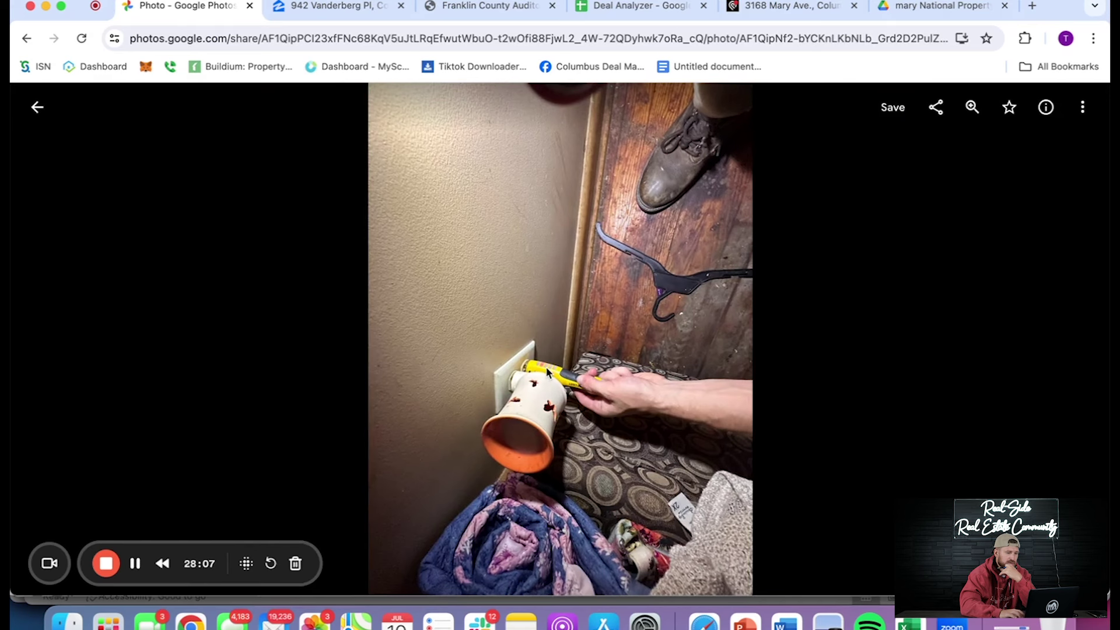
Page from the hallway through the bedroom, ceiling fan, outlet and closet photos
{"action": "key", "text": "Right"}
{"action": "key", "text": "Right"}
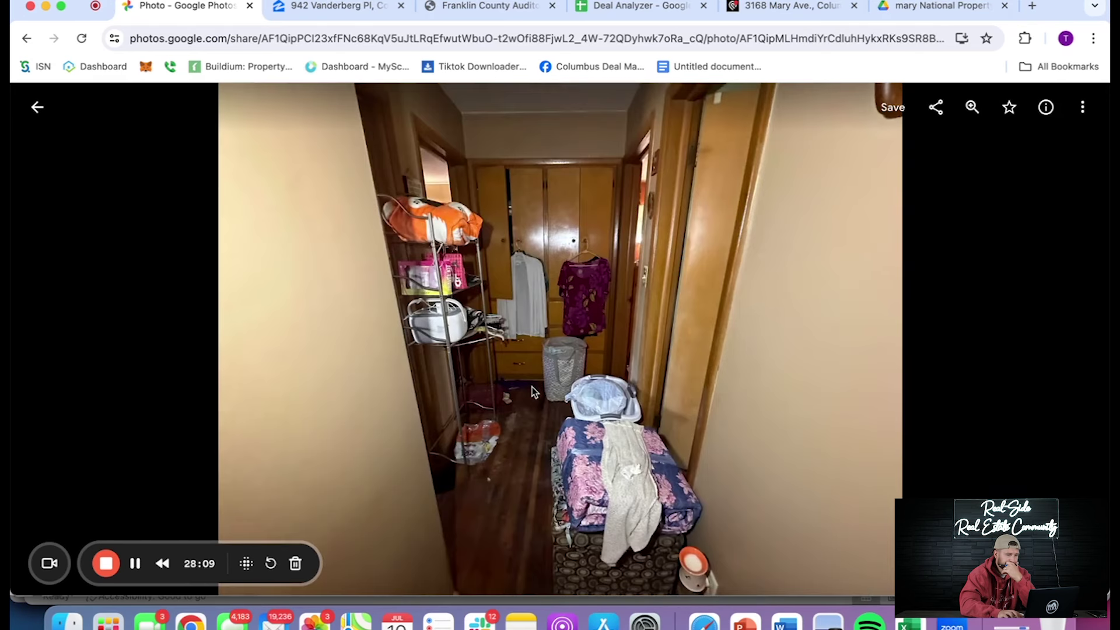
{"action": "key", "text": "Right"}
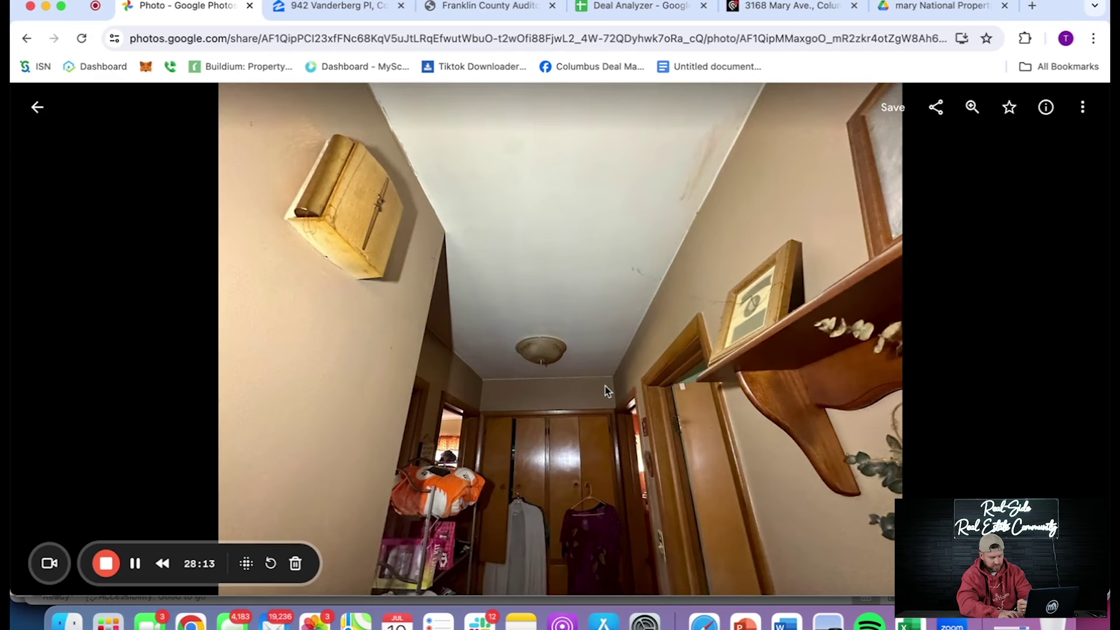
{"action": "key", "text": "Right"}
{"action": "key", "text": "Right"}
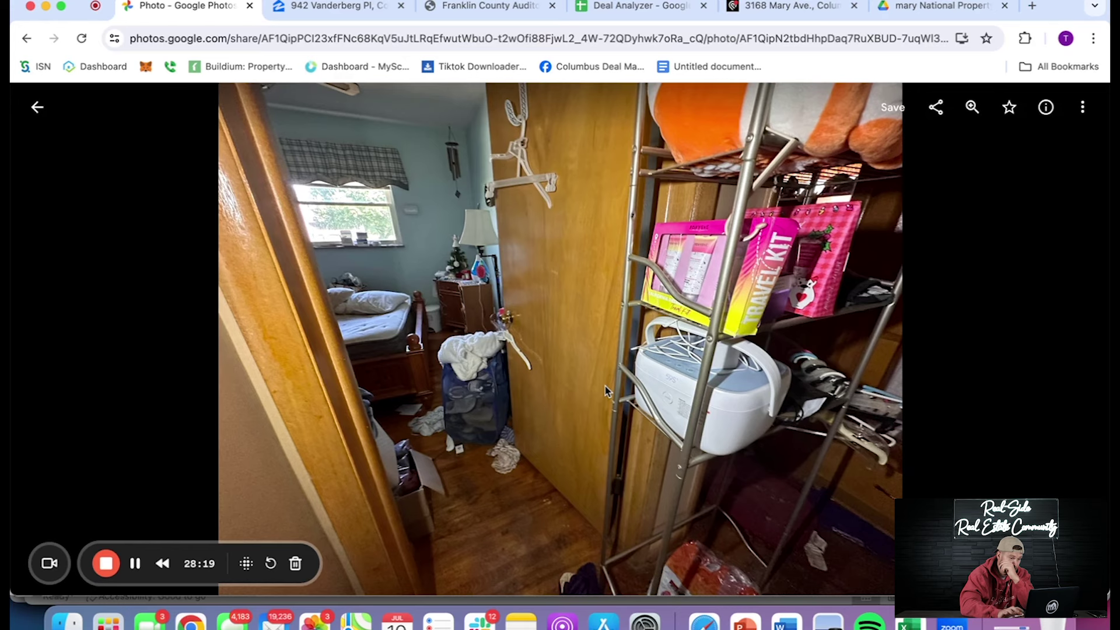
{"action": "key", "text": "Right"}
{"action": "key", "text": "Right"}
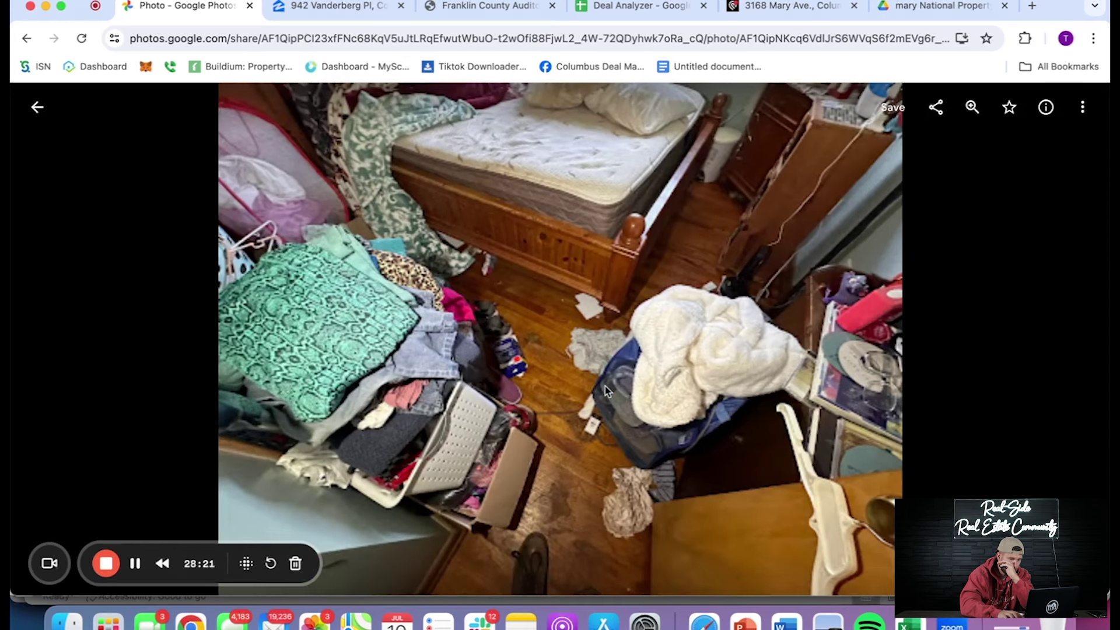
{"action": "key", "text": "Right"}
{"action": "key", "text": "Right"}
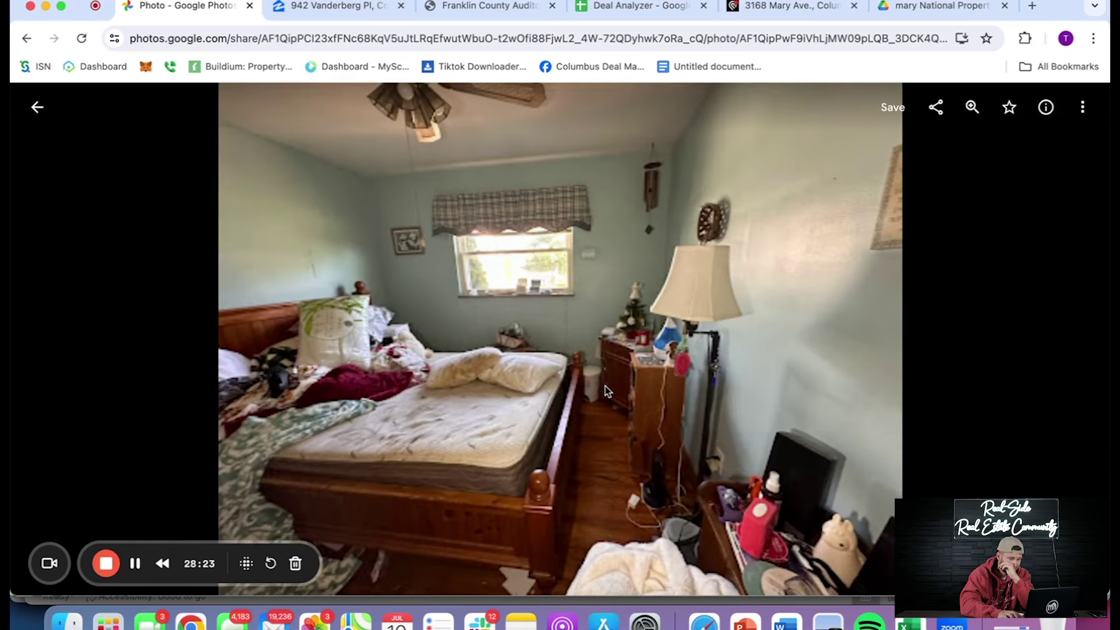
{"action": "key", "text": "Right"}
{"action": "key", "text": "Right"}
{"action": "key", "text": "Left"}
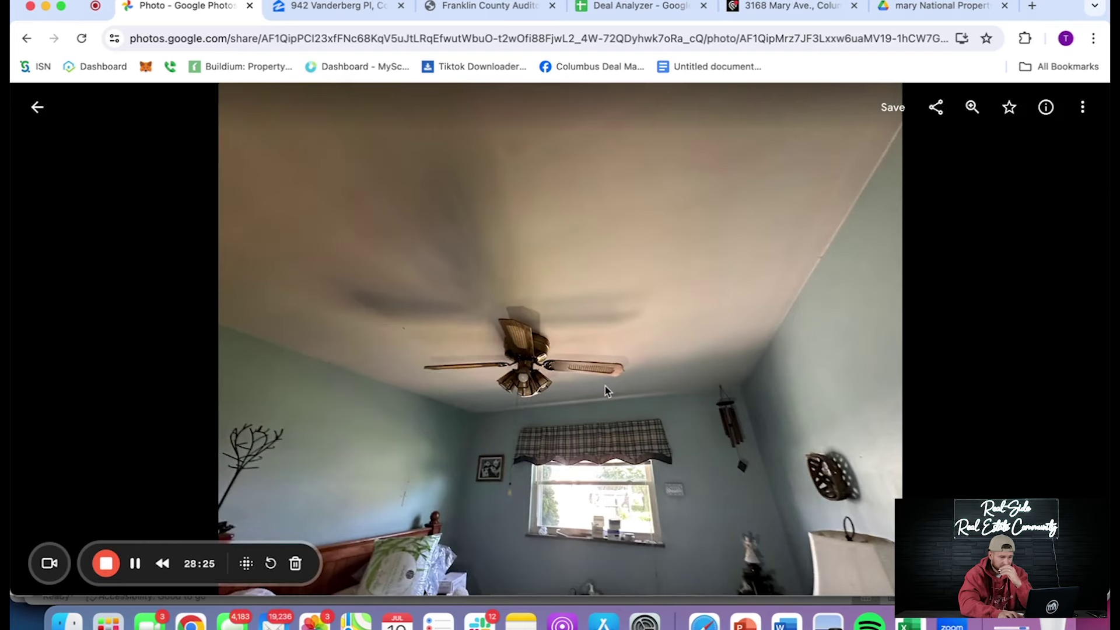
{"action": "key", "text": "Right"}
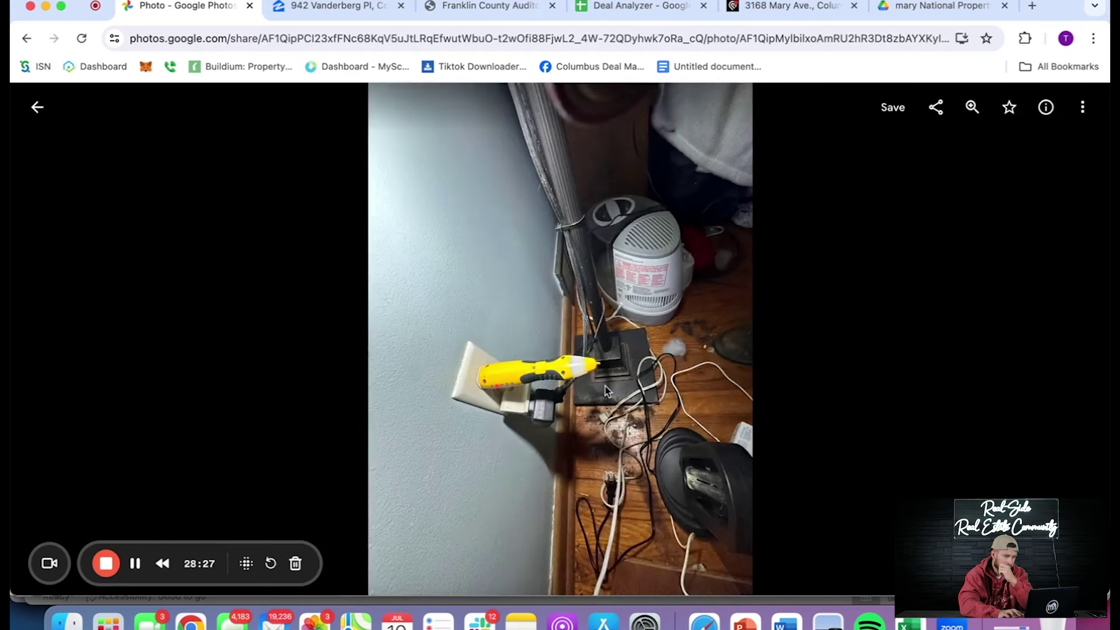
{"action": "key", "text": "Right"}
{"action": "key", "text": "Right"}
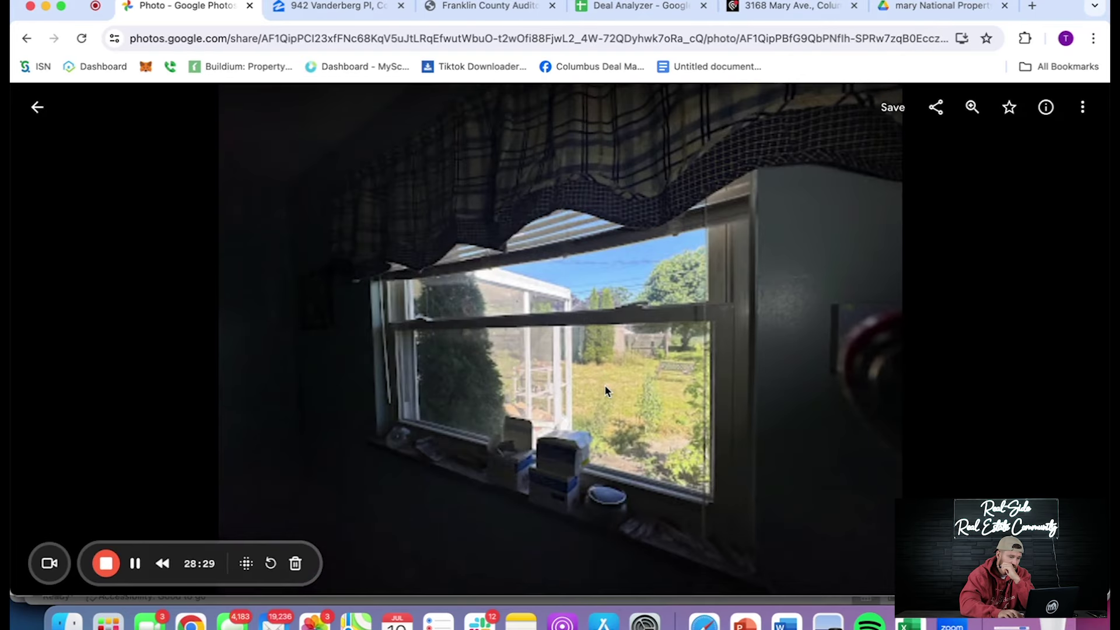
{"action": "key", "text": "Right"}
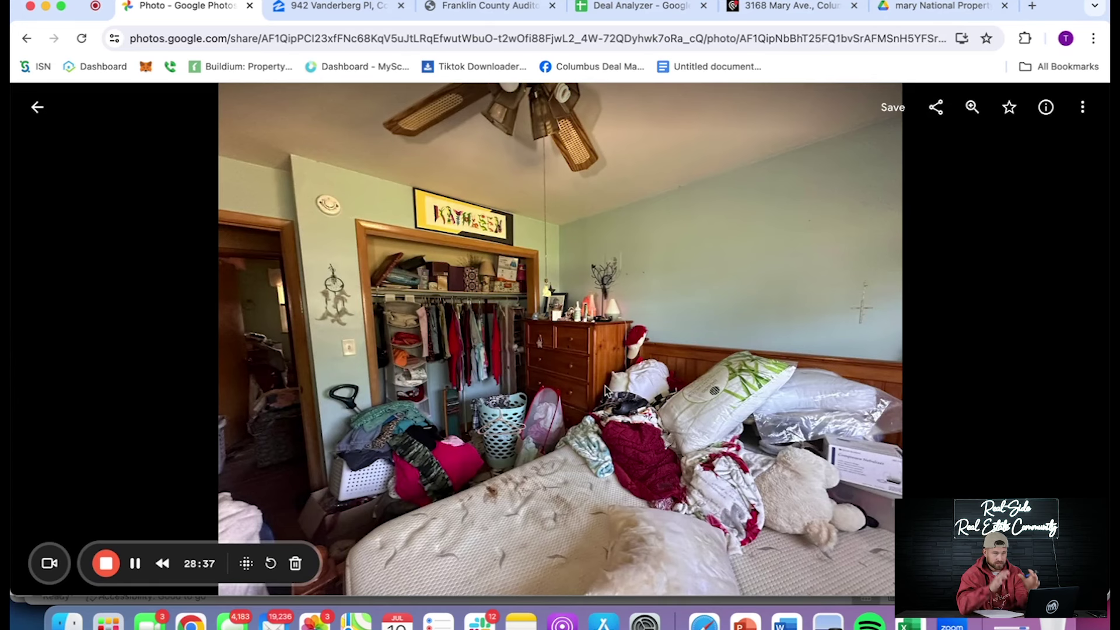
{"action": "key", "text": "Right"}
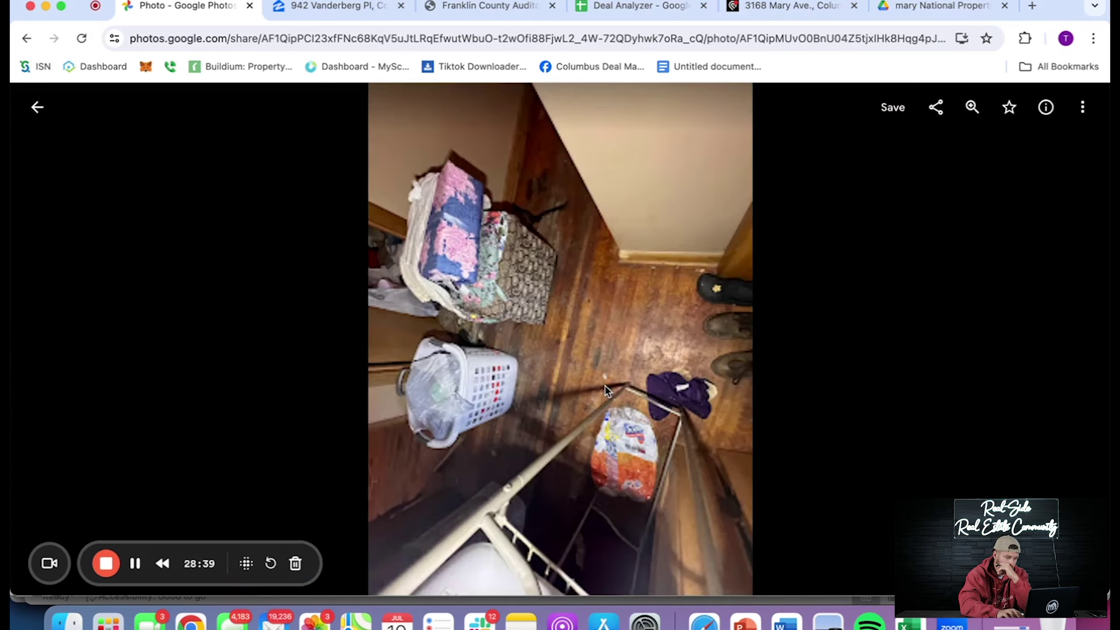
{"action": "key", "text": "Right"}
{"action": "key", "text": "Left"}
{"action": "key", "text": "Left"}
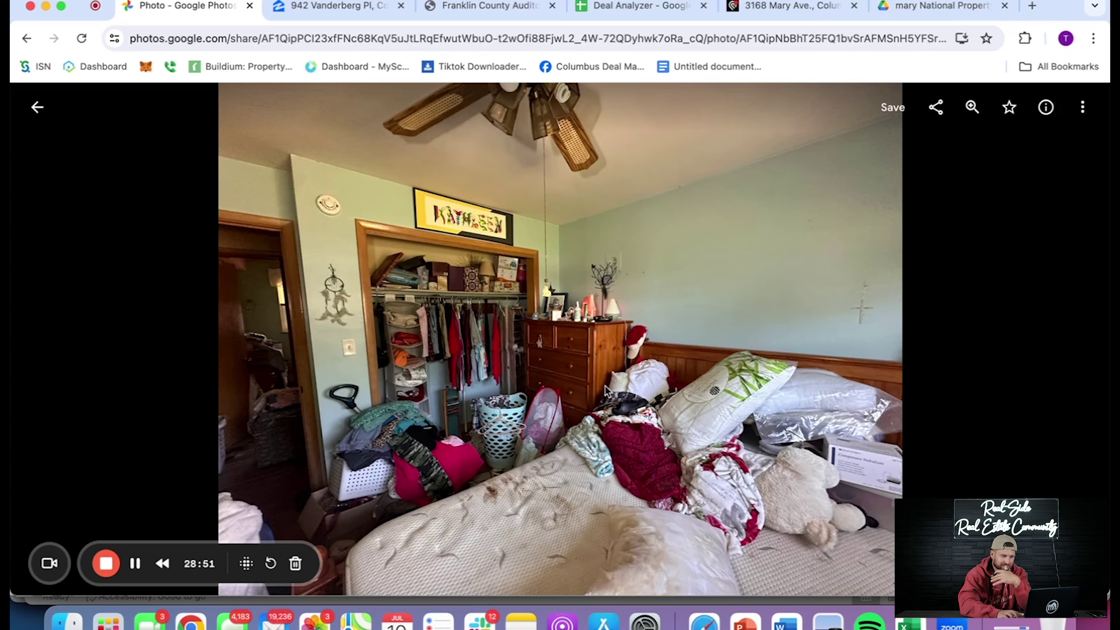
Continue through the cluttered spare room and orange-walled room to the bathroom photo
{"action": "key", "text": "Right"}
{"action": "key", "text": "Right"}
{"action": "key", "text": "Right"}
{"action": "key", "text": "Right"}
{"action": "key", "text": "Right"}
{"action": "key", "text": "Right"}
{"action": "key", "text": "Right"}
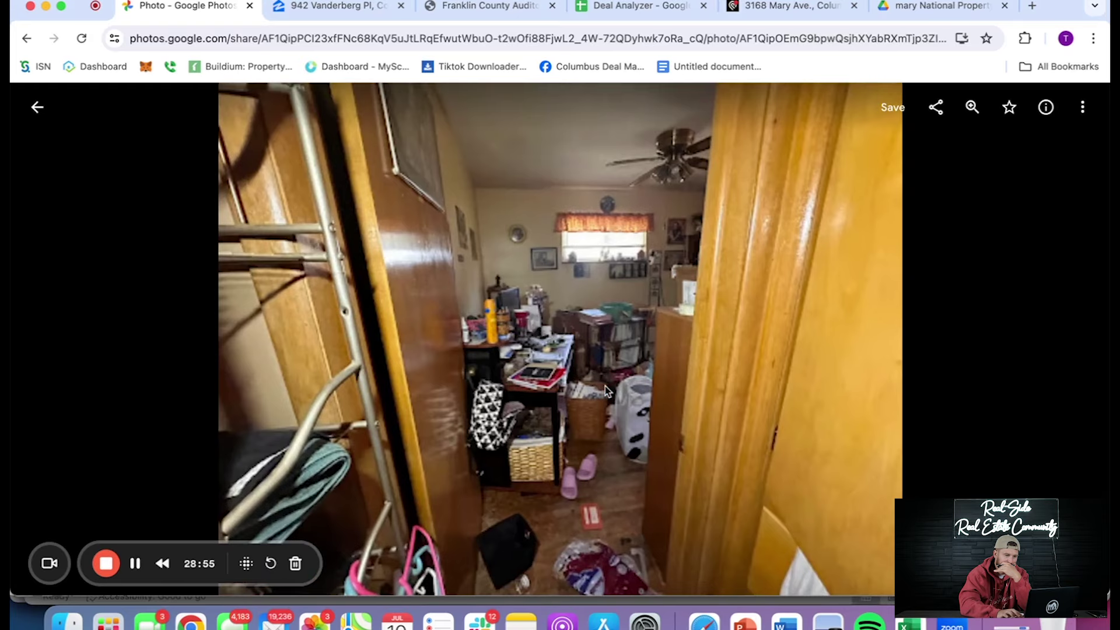
{"action": "key", "text": "Right"}
{"action": "key", "text": "Right"}
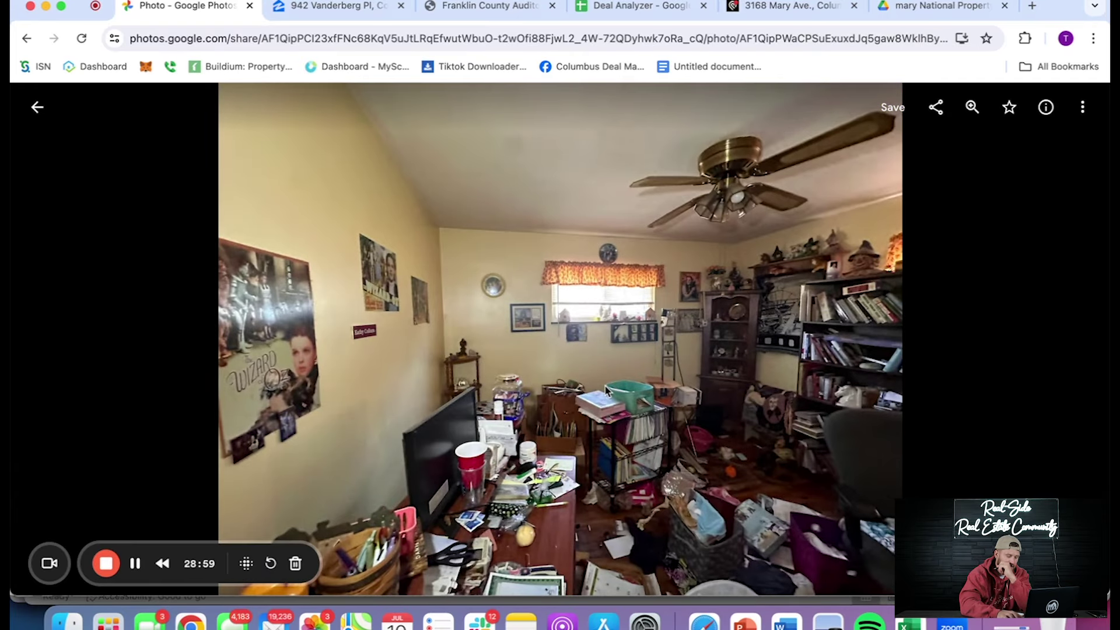
{"action": "key", "text": "Right"}
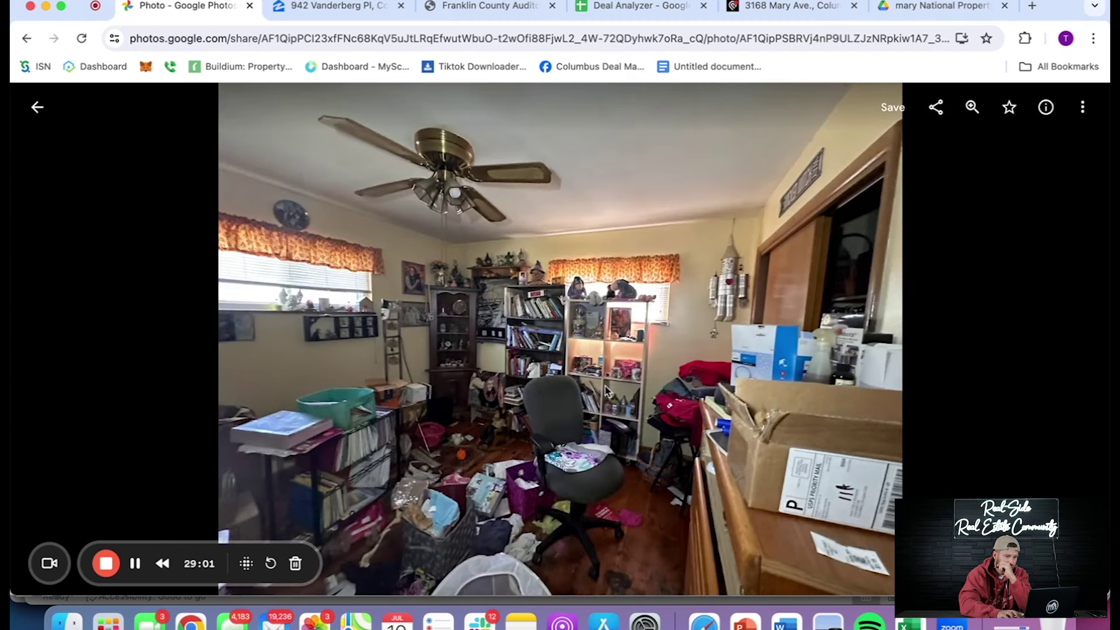
{"action": "key", "text": "Right"}
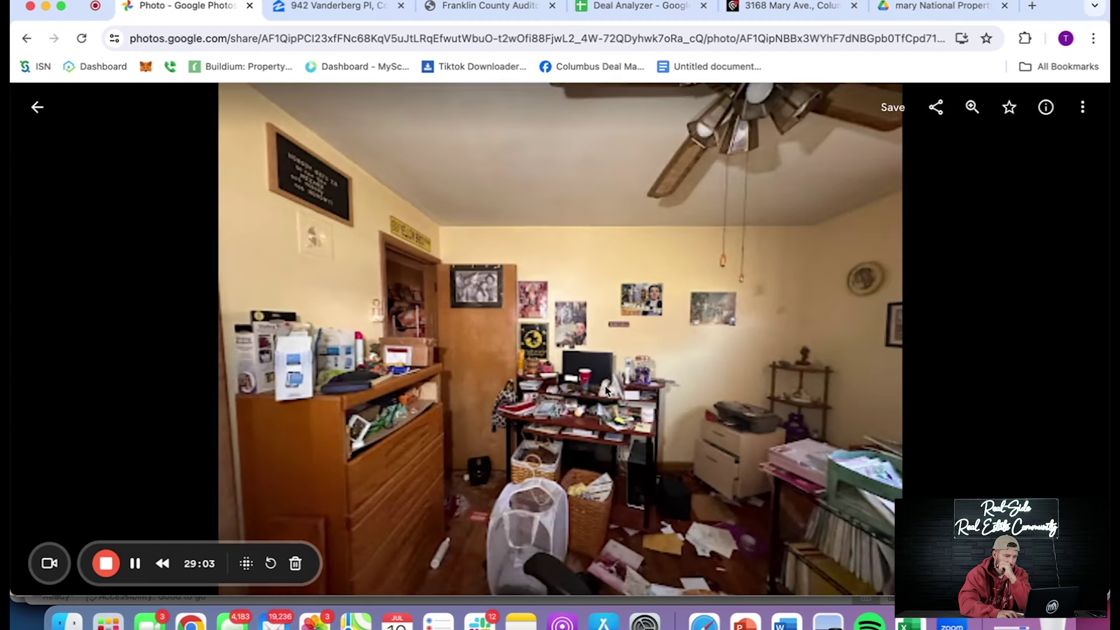
{"action": "key", "text": "Right"}
{"action": "key", "text": "Right"}
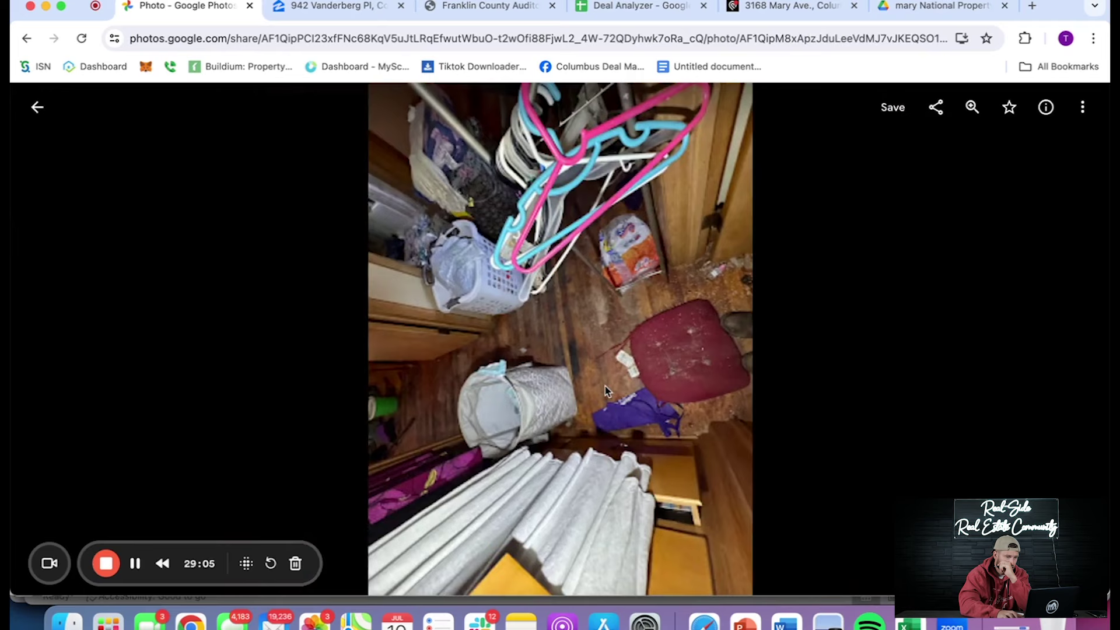
{"action": "key", "text": "Right"}
{"action": "key", "text": "Right"}
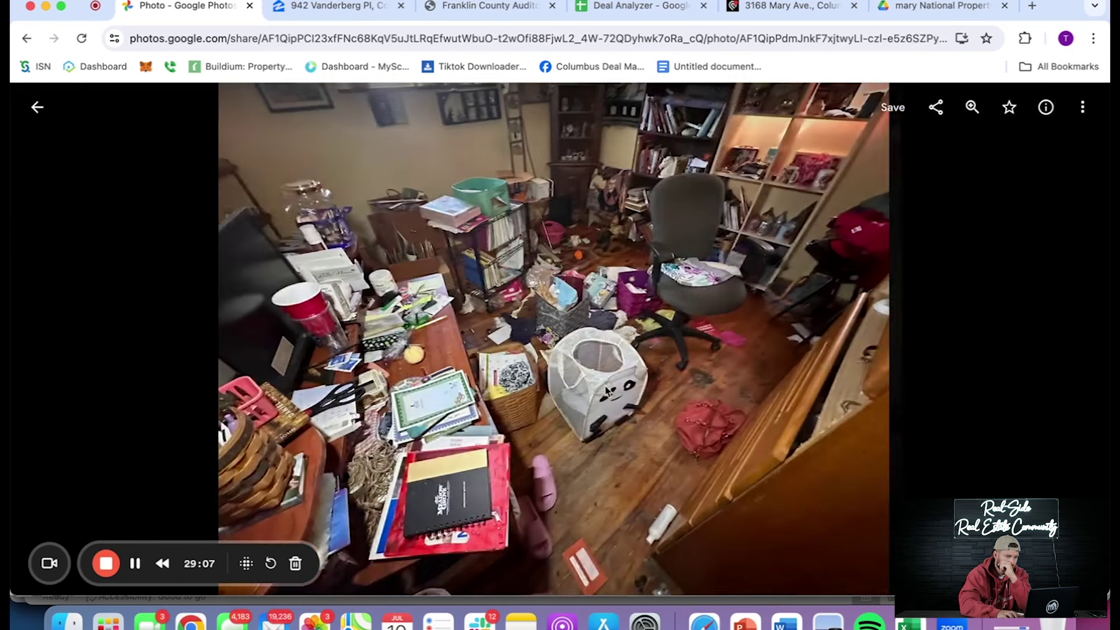
{"action": "key", "text": "Left"}
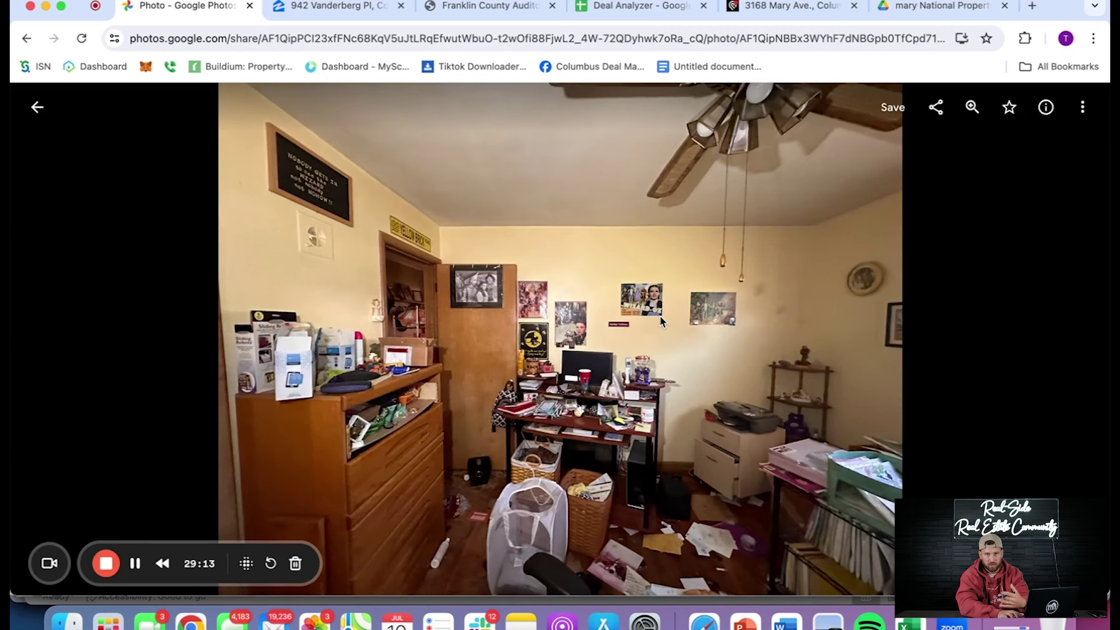
{"action": "key", "text": "Right"}
{"action": "key", "text": "Right"}
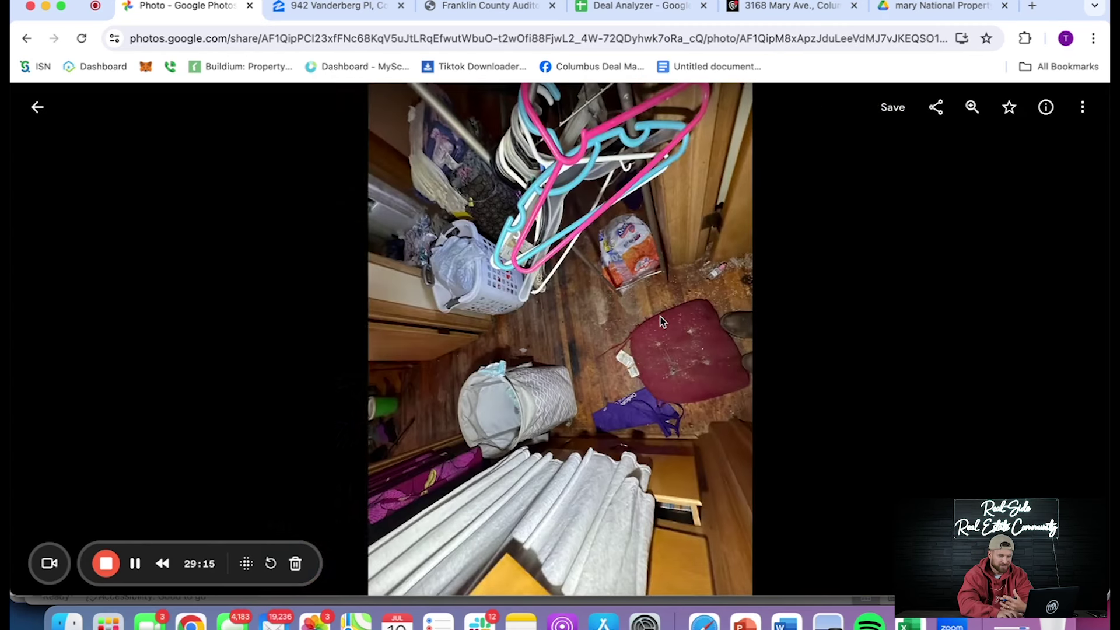
{"action": "key", "text": "Right"}
{"action": "key", "text": "Right"}
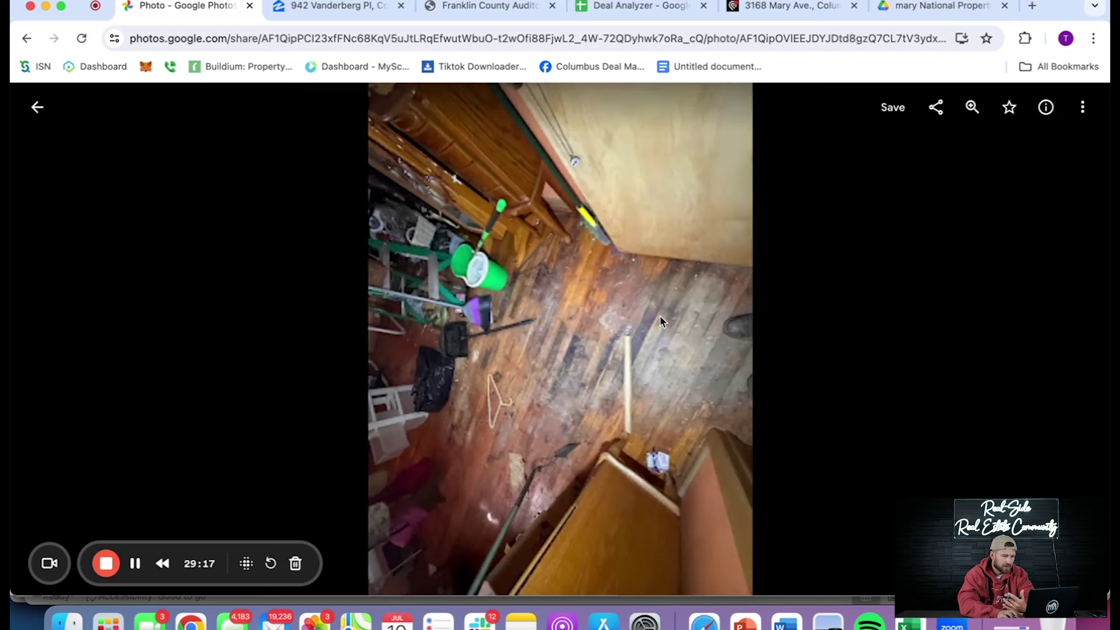
{"action": "key", "text": "Right"}
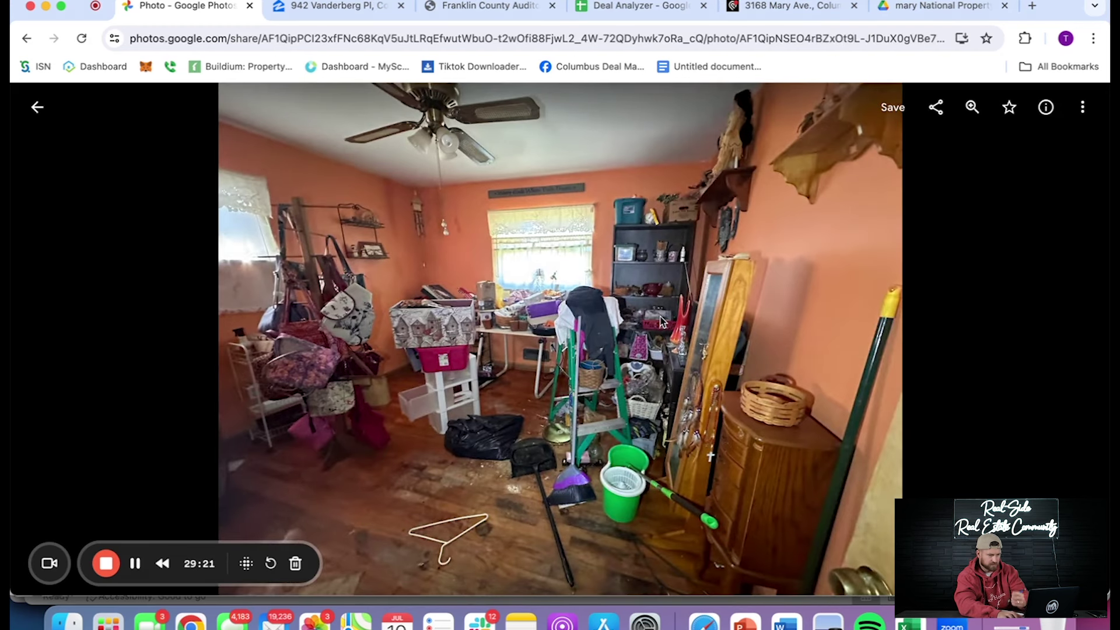
{"action": "key", "text": "Right"}
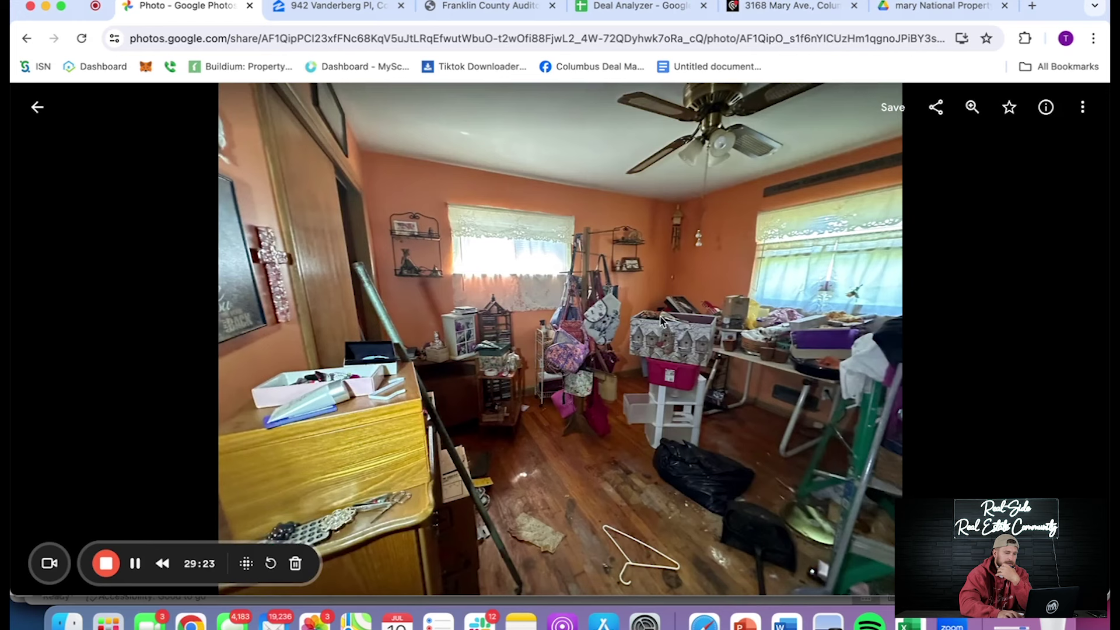
{"action": "key", "text": "Right"}
{"action": "key", "text": "Right"}
{"action": "key", "text": "Right"}
{"action": "key", "text": "Right"}
{"action": "key", "text": "Right"}
{"action": "key", "text": "Right"}
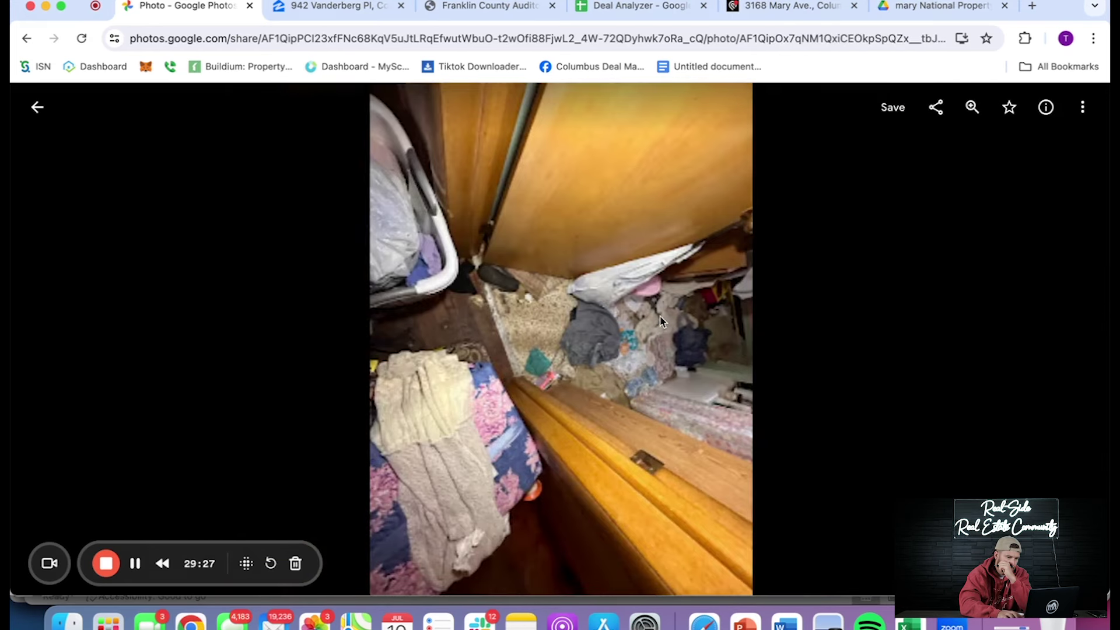
{"action": "key", "text": "Right"}
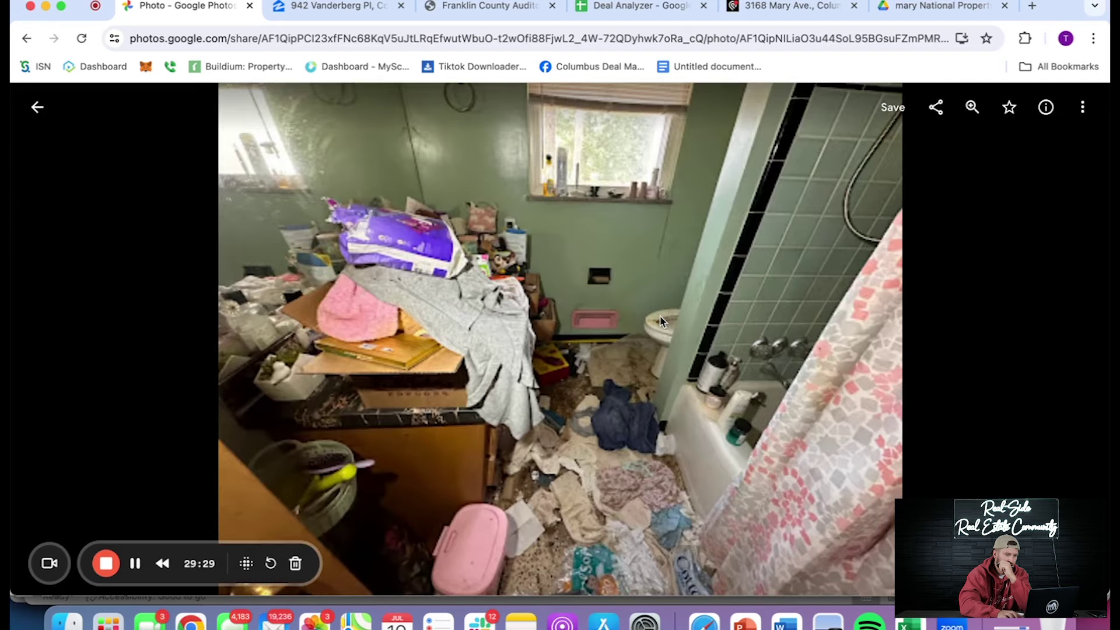
{"action": "key", "text": "Right"}
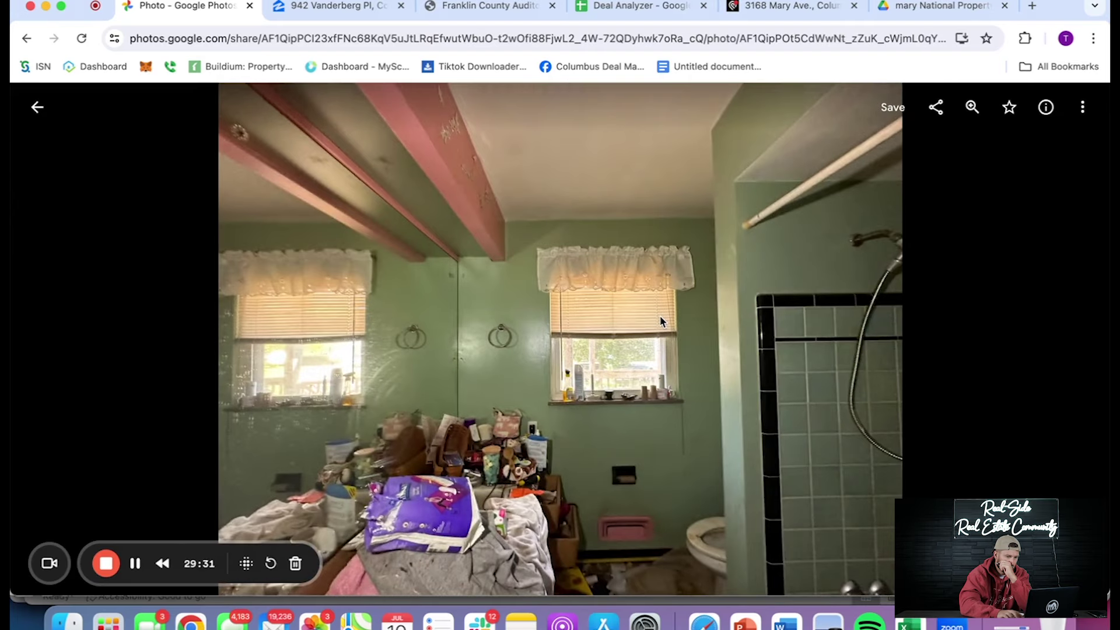
Page through the bathroom window, shower and toilet shots to the sunny wooden porch
{"action": "key", "text": "Right"}
{"action": "key", "text": "Right"}
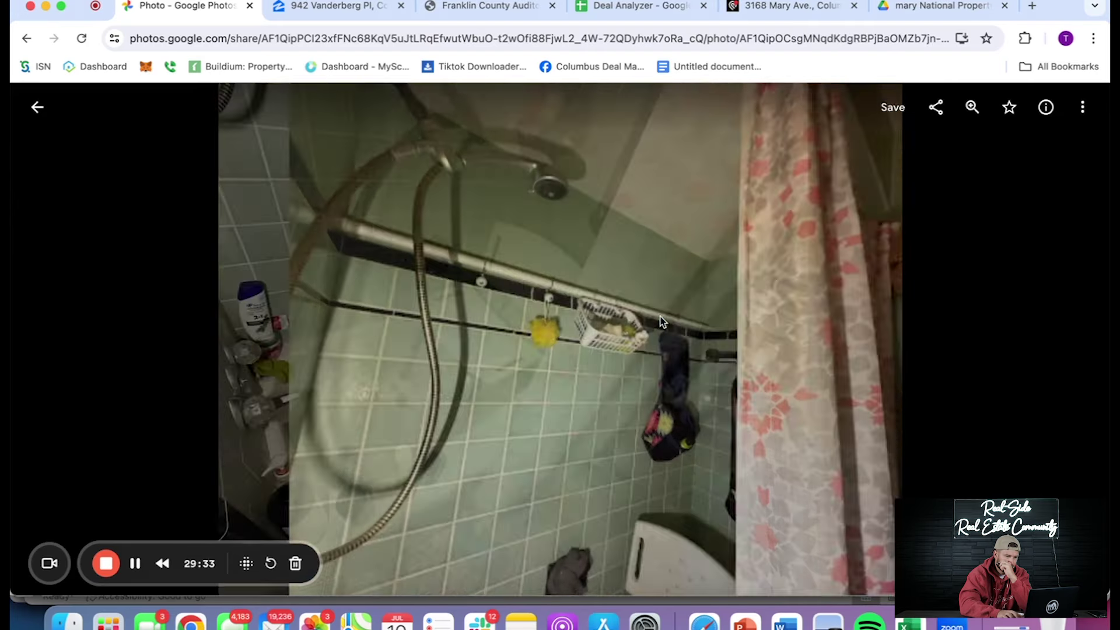
{"action": "key", "text": "Right"}
{"action": "key", "text": "Right"}
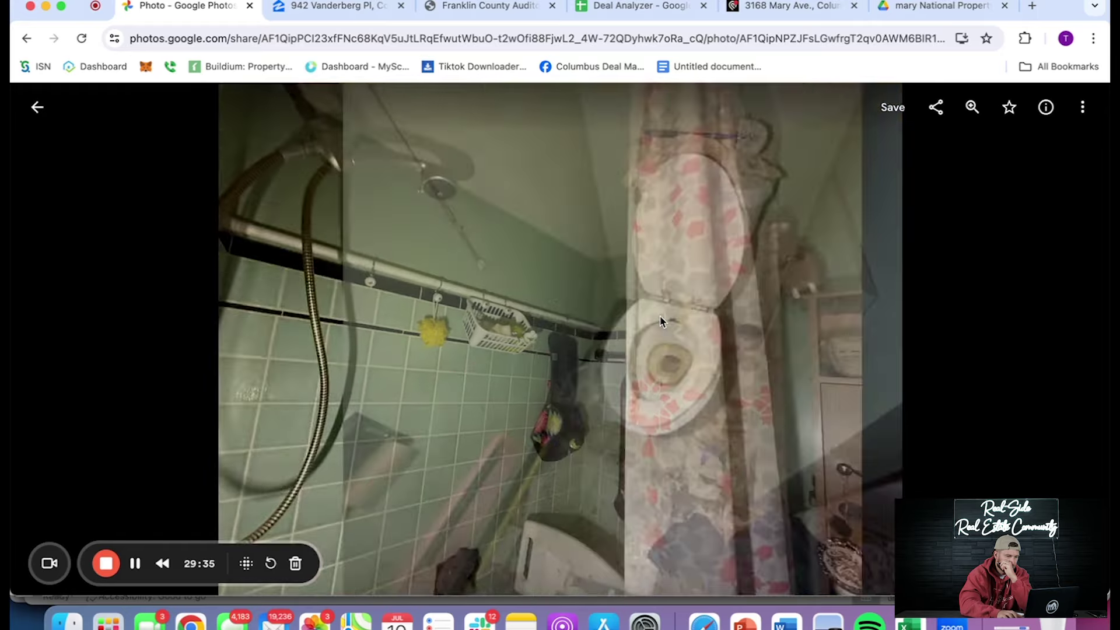
{"action": "key", "text": "Right"}
{"action": "key", "text": "Right"}
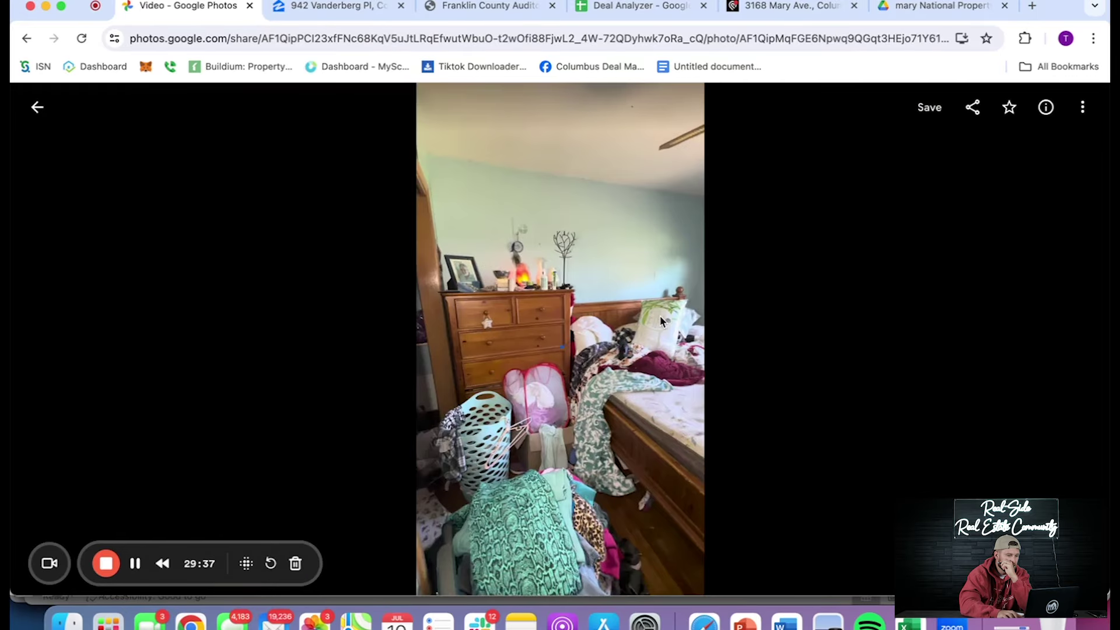
{"action": "key", "text": "Right"}
{"action": "key", "text": "Right"}
{"action": "key", "text": "Right"}
{"action": "key", "text": "Right"}
{"action": "key", "text": "Right"}
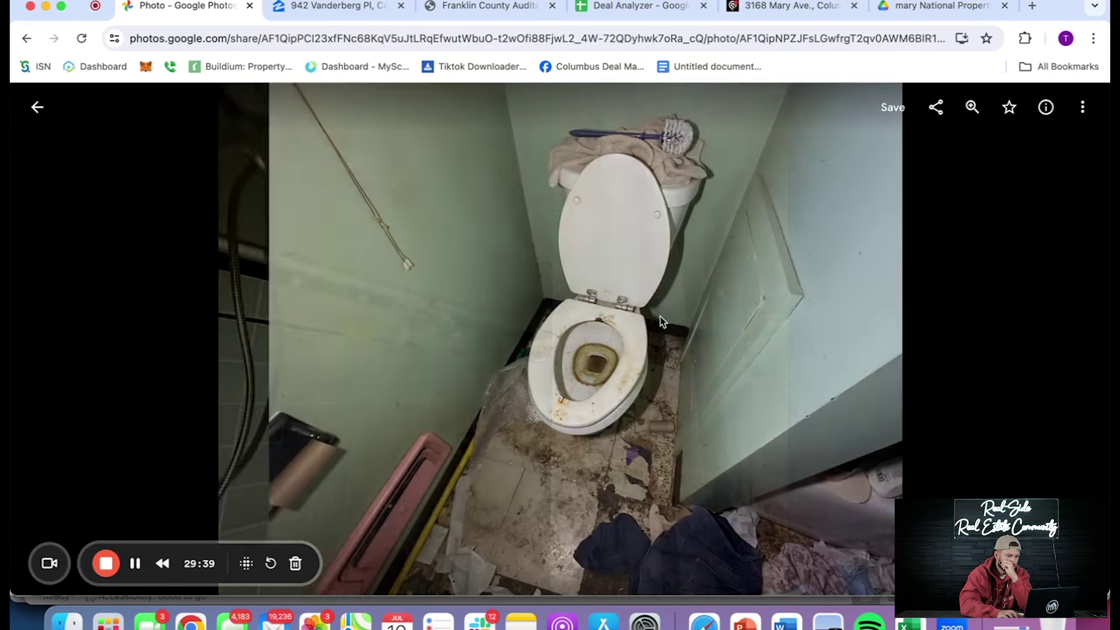
{"action": "key", "text": "Right"}
{"action": "key", "text": "Right"}
{"action": "key", "text": "Right"}
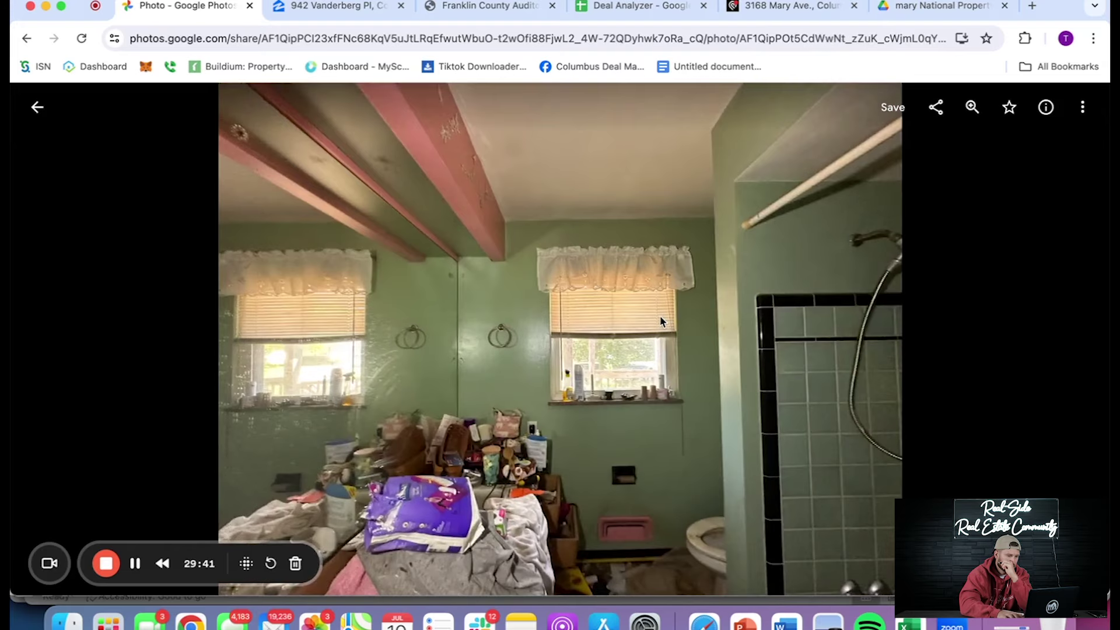
{"action": "key", "text": "Right"}
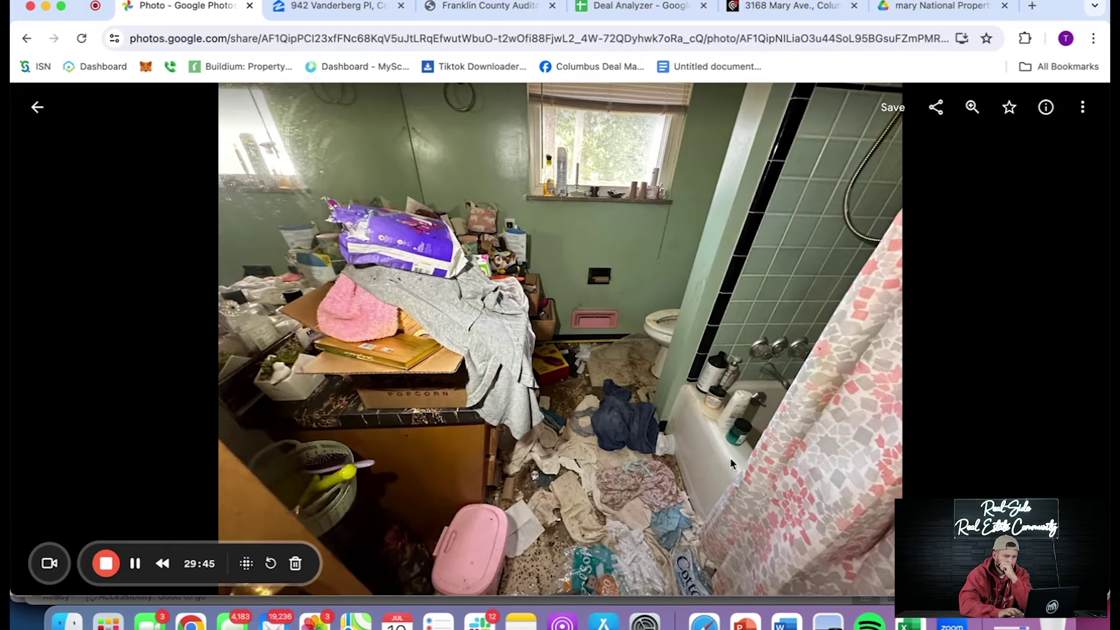
{"action": "key", "text": "Right"}
{"action": "key", "text": "Right"}
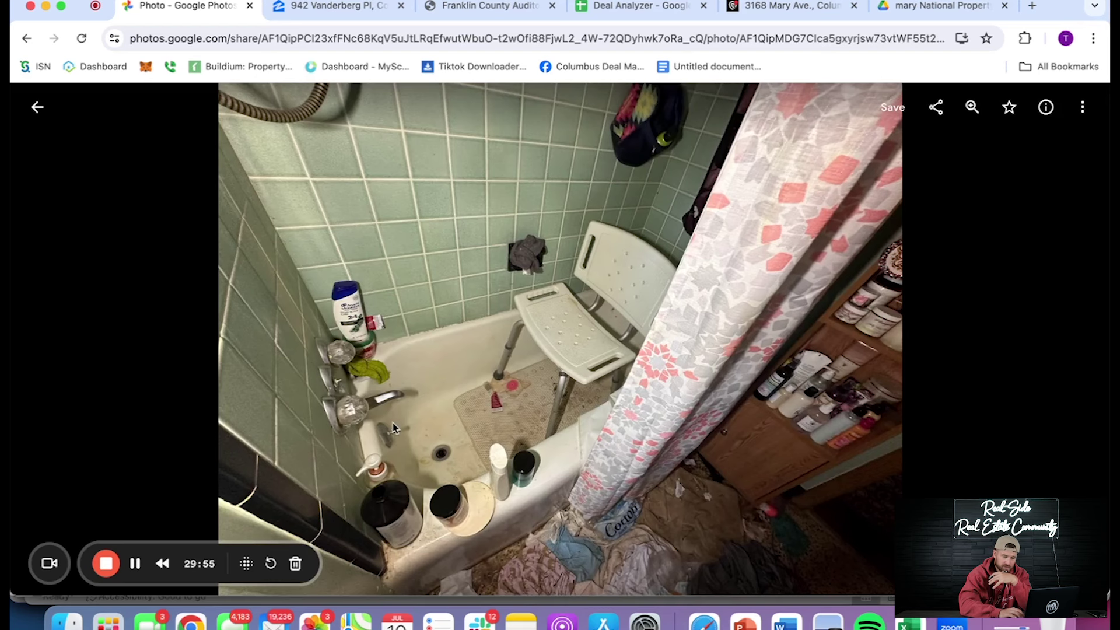
{"action": "key", "text": "Right"}
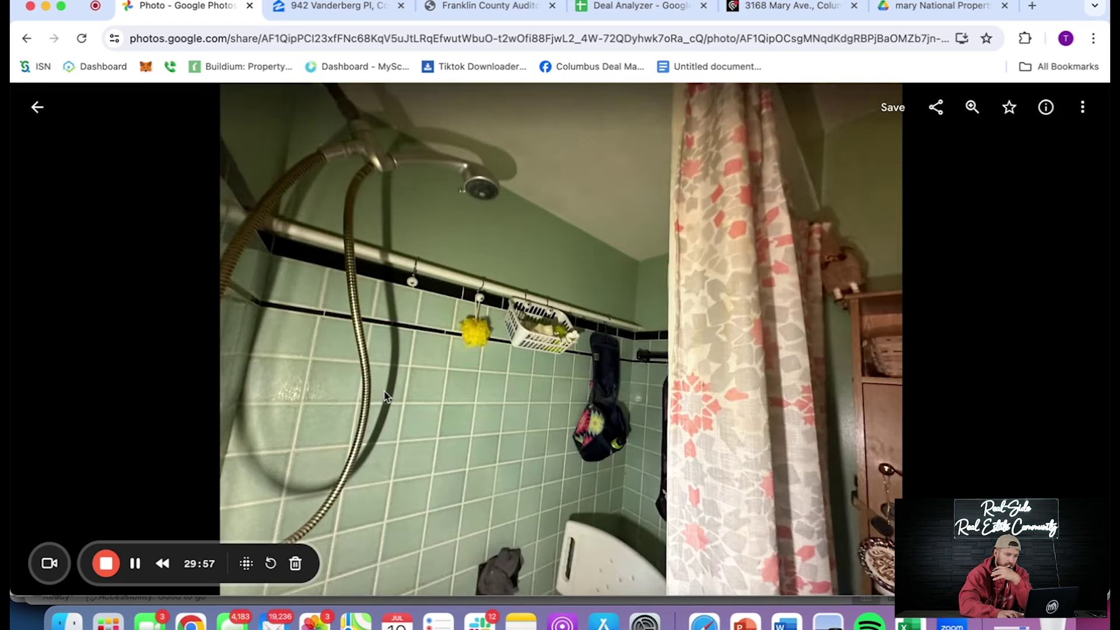
{"action": "key", "text": "Right"}
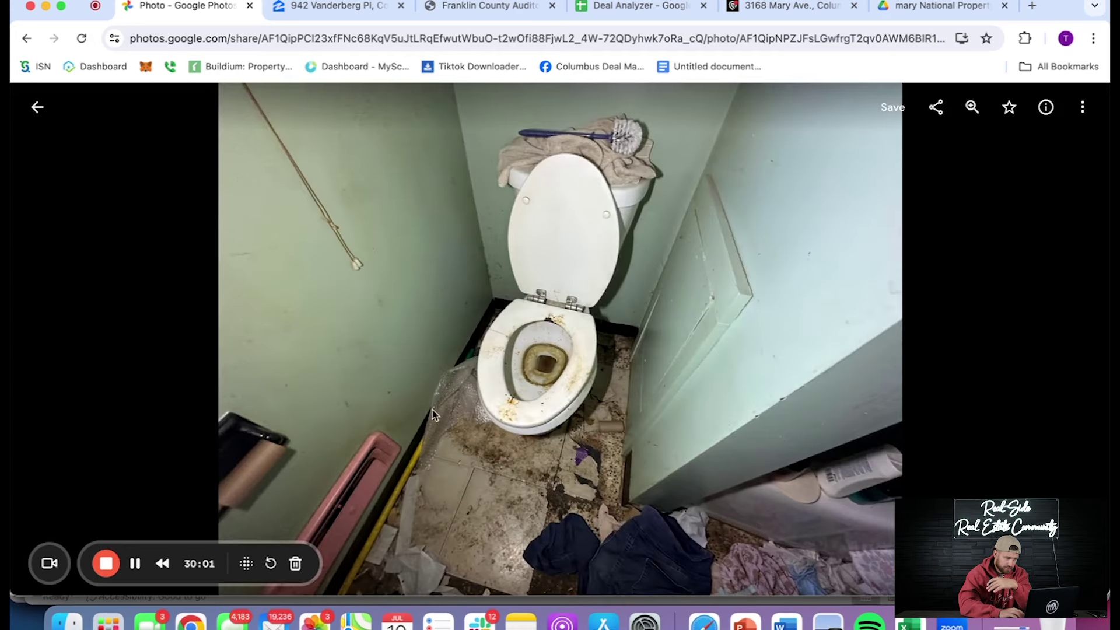
{"action": "key", "text": "Right"}
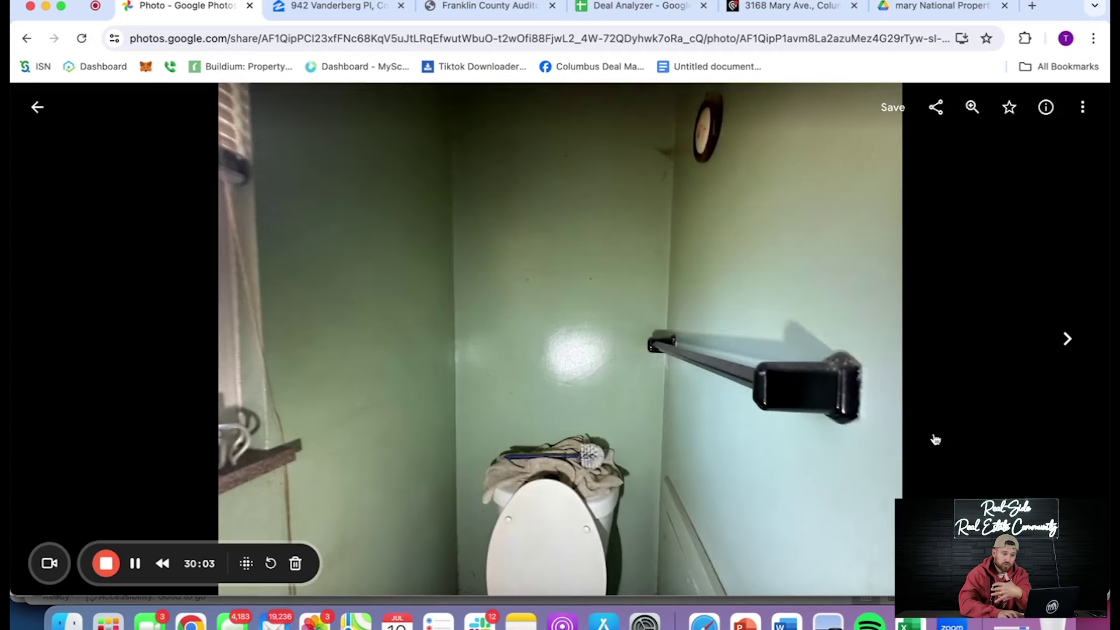
{"action": "key", "text": "Right"}
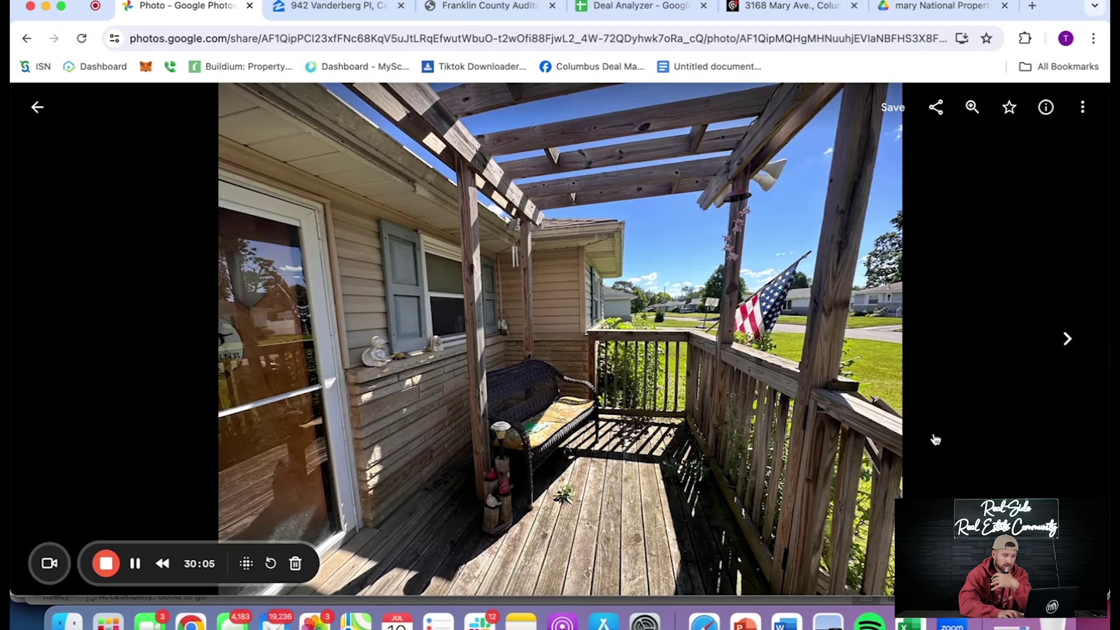
Revisit the bathroom and bathtub photos, then advance to the porch with the wicker bench
{"action": "key", "text": "Left"}
{"action": "key", "text": "Left"}
{"action": "key", "text": "Left"}
{"action": "key", "text": "Left"}
{"action": "key", "text": "Left"}
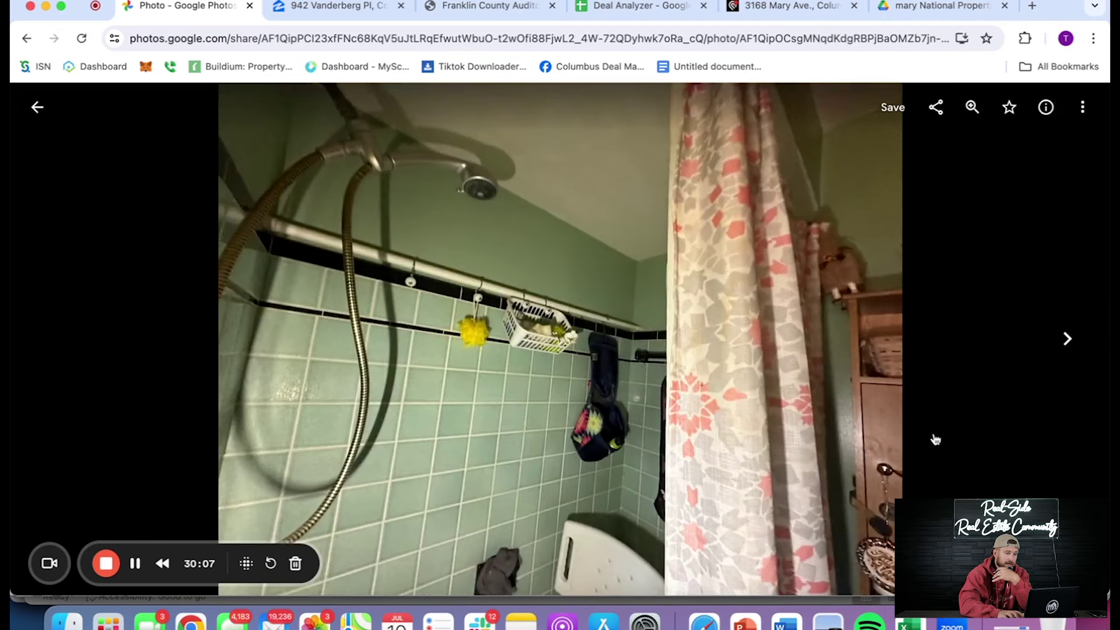
{"action": "key", "text": "Left"}
{"action": "key", "text": "Left"}
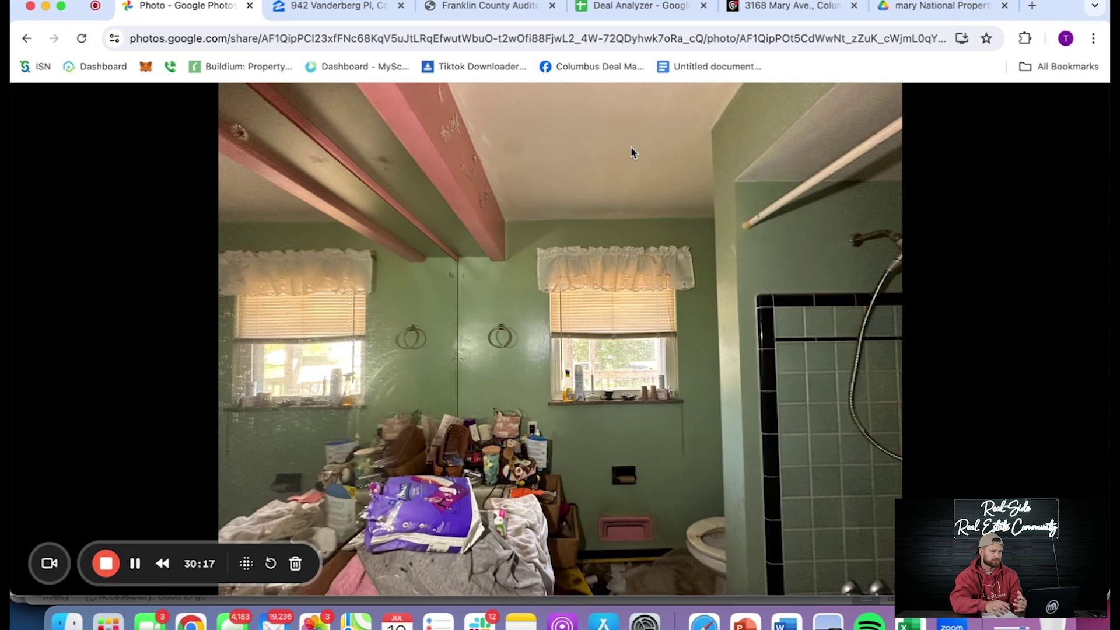
{"action": "key", "text": "Right"}
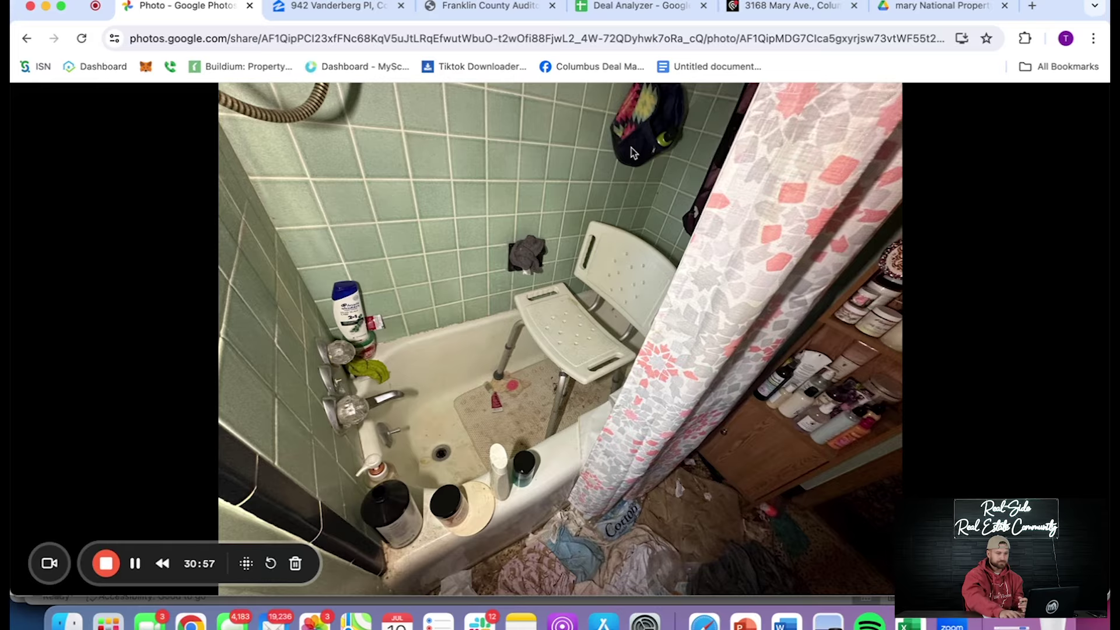
{"action": "key", "text": "Right"}
{"action": "key", "text": "Right"}
{"action": "key", "text": "Right"}
{"action": "key", "text": "Right"}
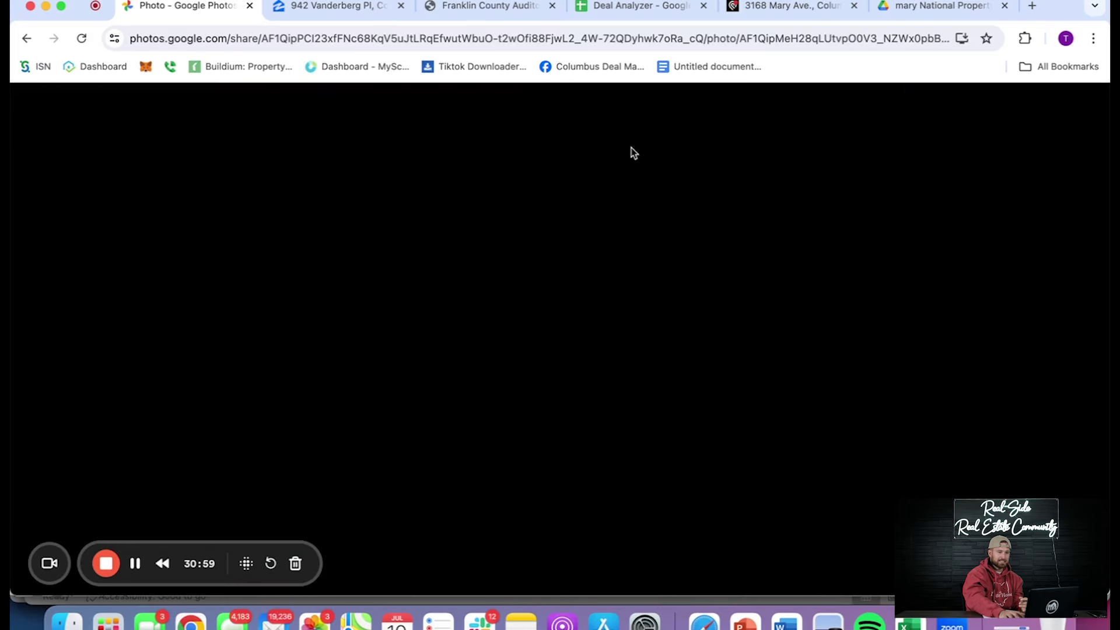
{"action": "key", "text": "Right"}
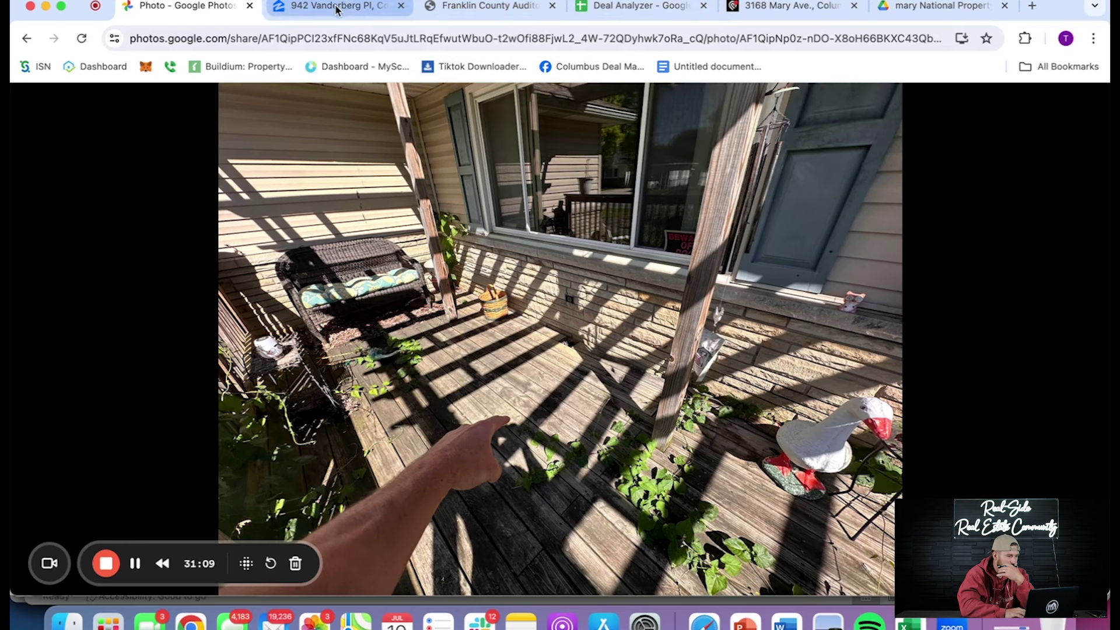
Go to the county auditor record and highlight the 1,354 total finished area
{"action": "left_click", "coordinate": [623, 7]}
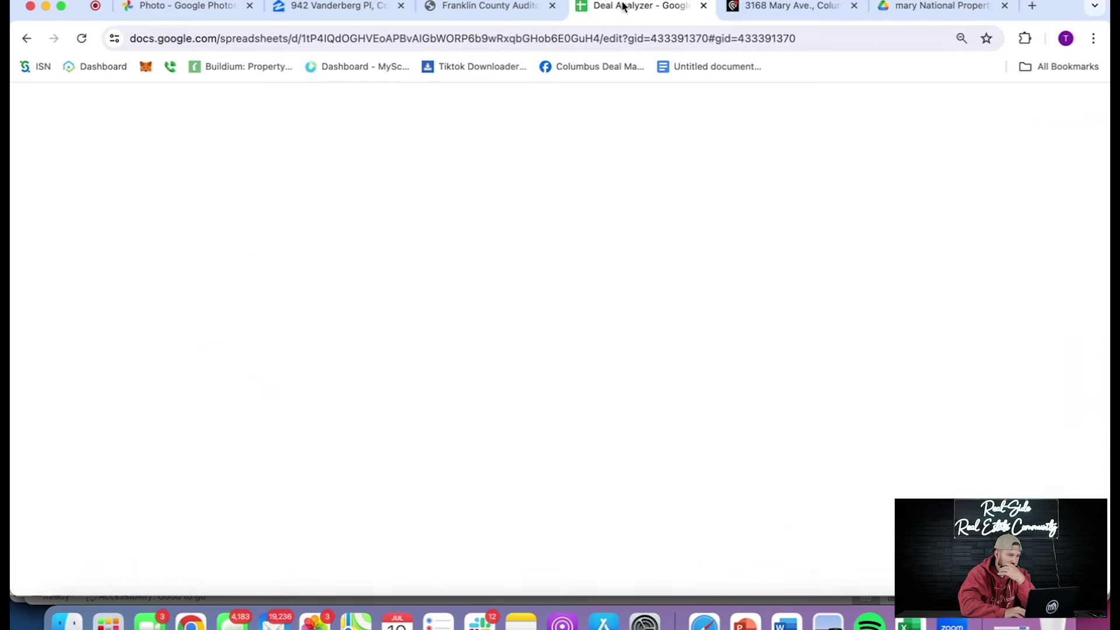
{"action": "left_click", "coordinate": [256, 586]}
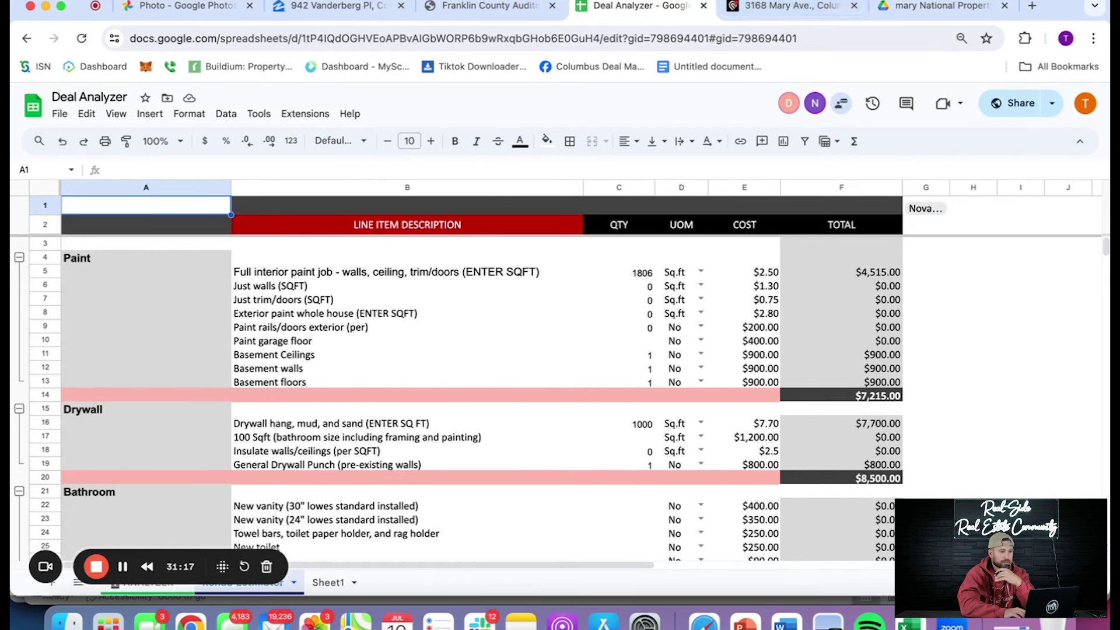
{"action": "left_click", "coordinate": [741, 8]}
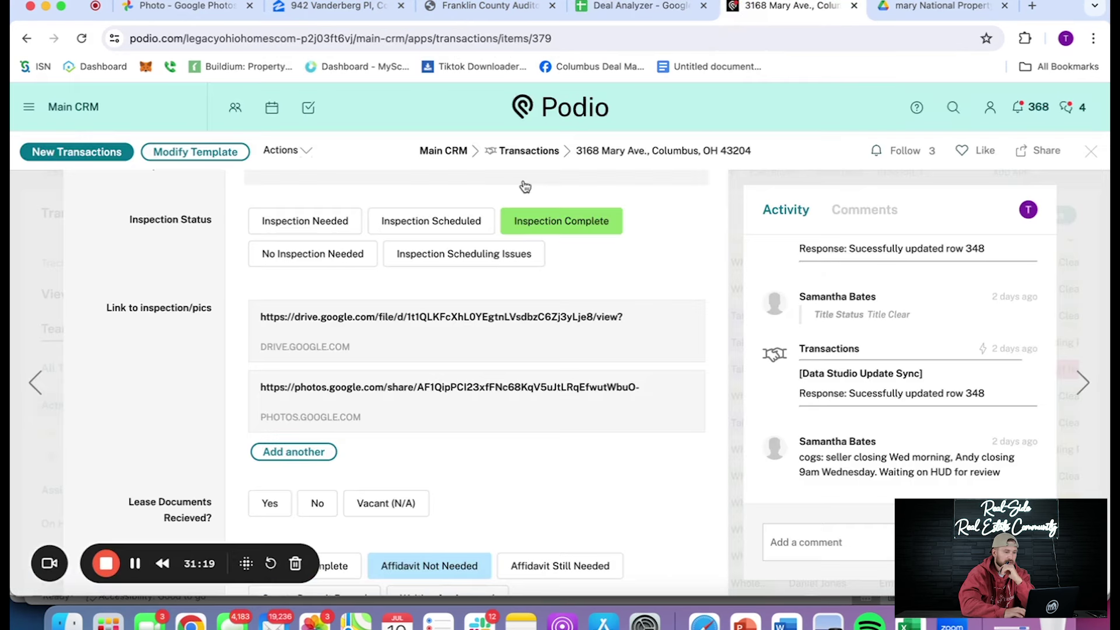
{"action": "scroll", "coordinate": [446, 303], "scroll_direction": "up", "scroll_amount": 2}
{"action": "left_click", "coordinate": [463, 10]}
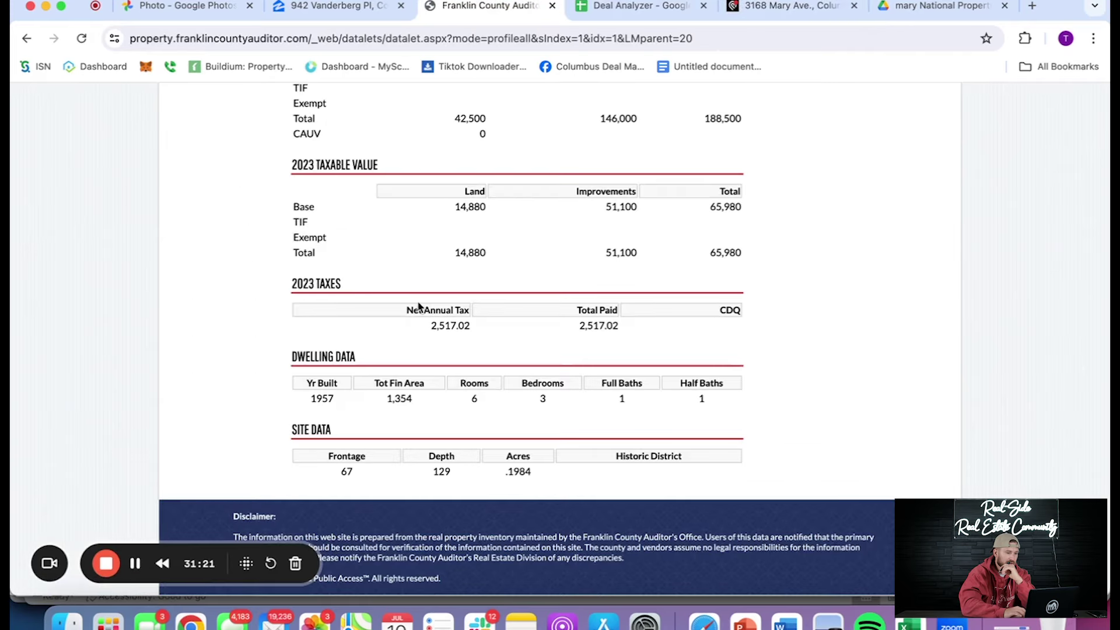
{"action": "left_click_drag", "start_coordinate": [460, 398], "coordinate": [352, 403]}
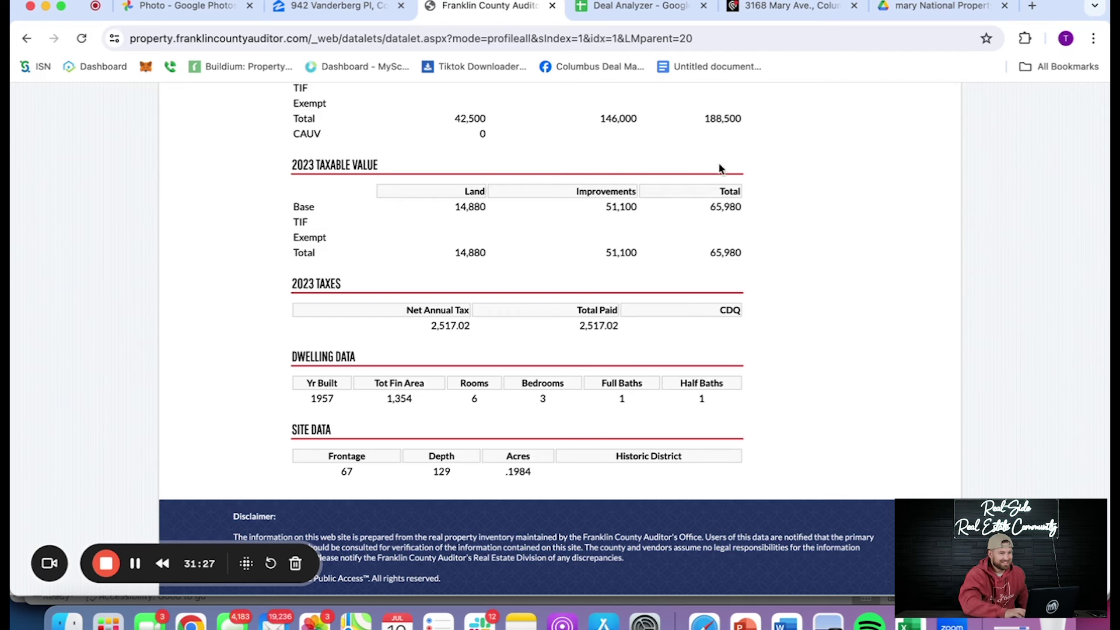
Set interior paint to 1400 sq ft and 2 exterior rails, totalled by =E9*C9 in F9
{"action": "left_click", "coordinate": [629, 6]}
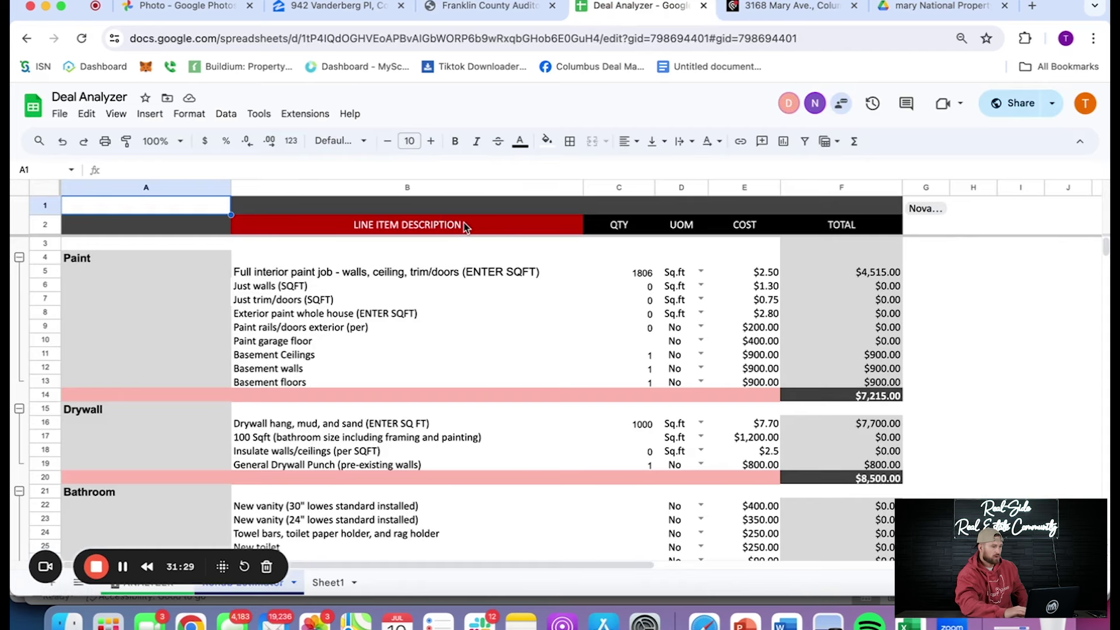
{"action": "left_click", "coordinate": [636, 275]}
{"action": "type", "text": "1400"}
{"action": "key", "text": "Return"}
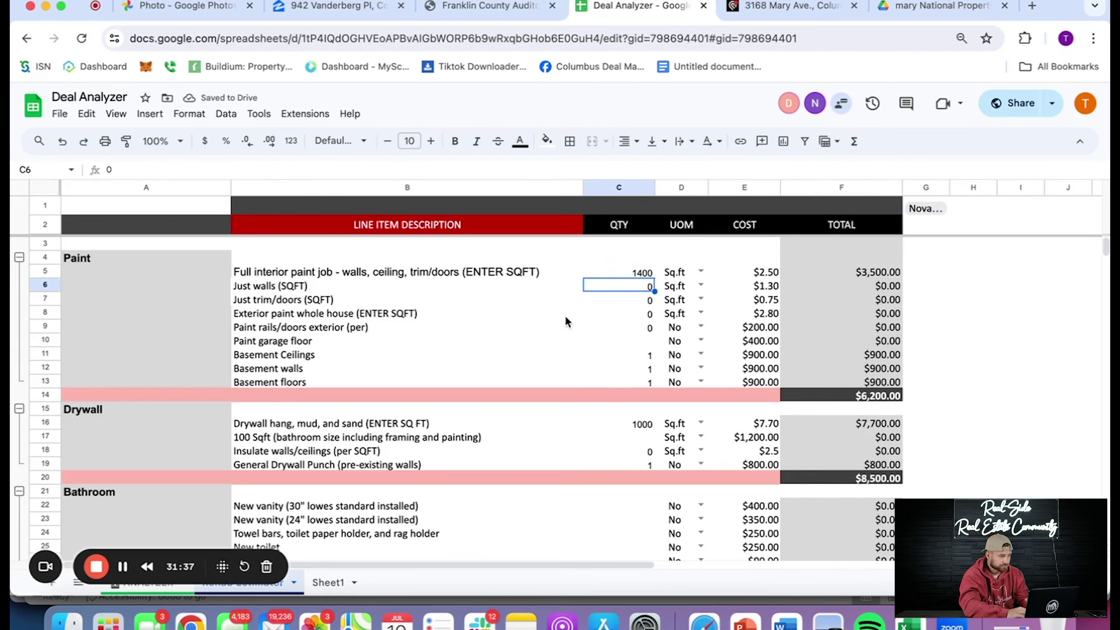
{"action": "left_click", "coordinate": [607, 330]}
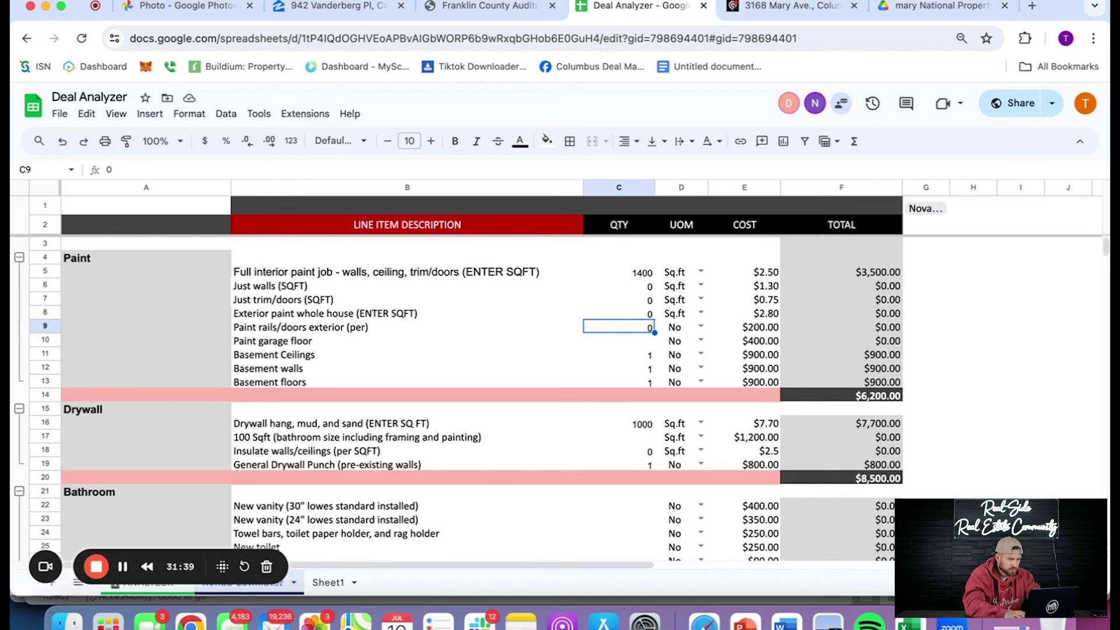
{"action": "type", "text": "2"}
{"action": "key", "text": "Return"}
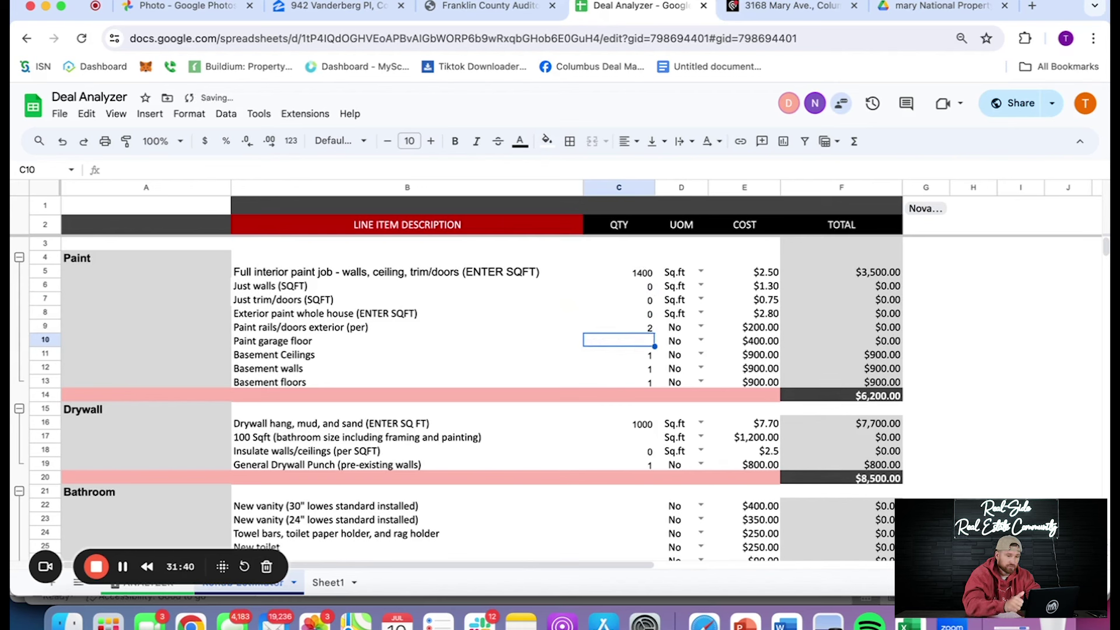
{"action": "left_click", "coordinate": [874, 327]}
{"action": "type", "text": "="}
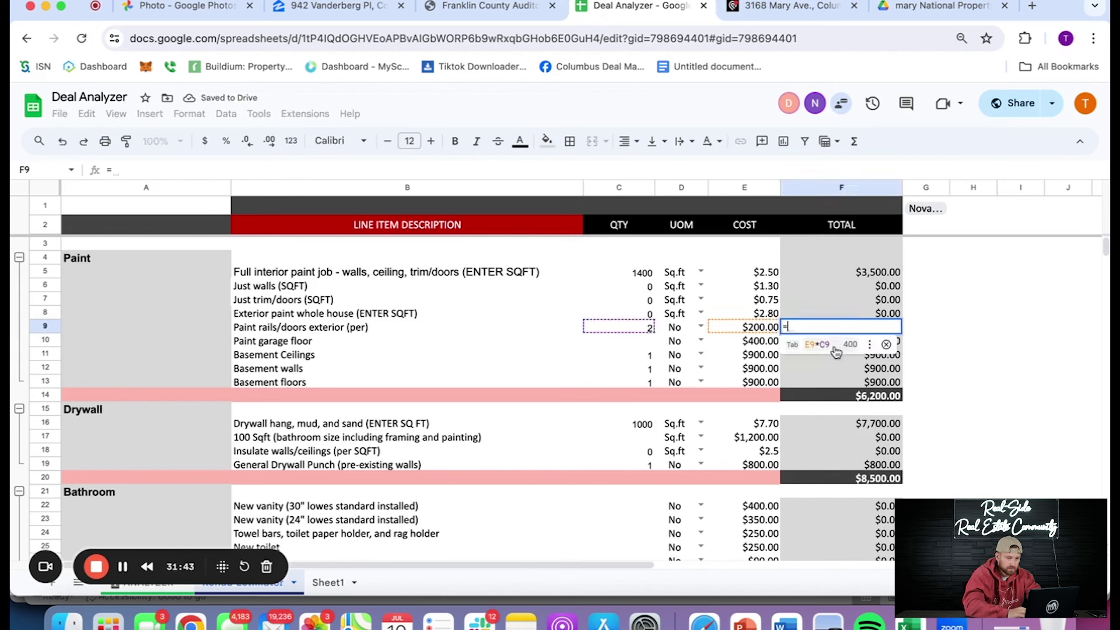
{"action": "key", "text": "Tab"}
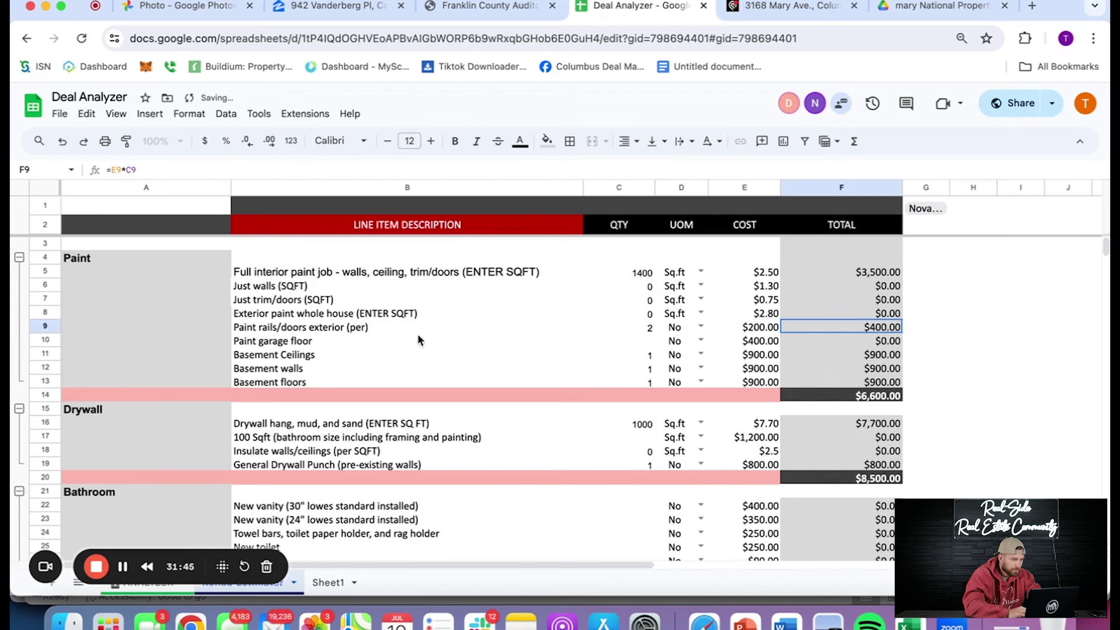
{"action": "left_click", "coordinate": [629, 345]}
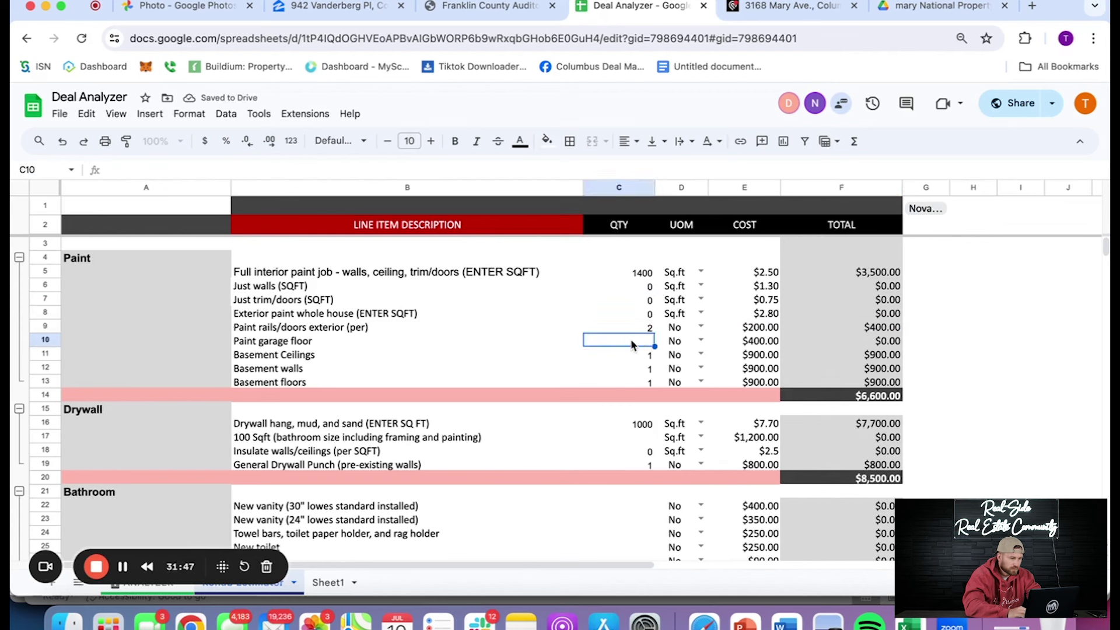
{"action": "left_click", "coordinate": [640, 357]}
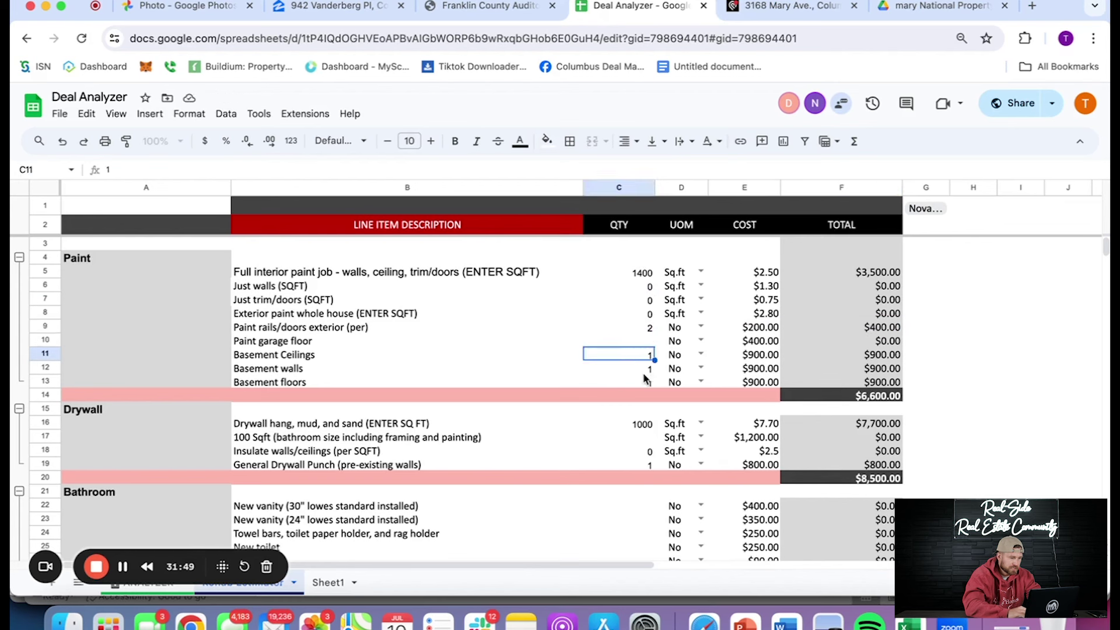
Clear the drywall hang and insulate walls quantities and set drywall punches to 3
{"action": "scroll", "coordinate": [933, 391], "scroll_direction": "down", "scroll_amount": 2}
{"action": "scroll", "coordinate": [933, 390], "scroll_direction": "up", "scroll_amount": 1}
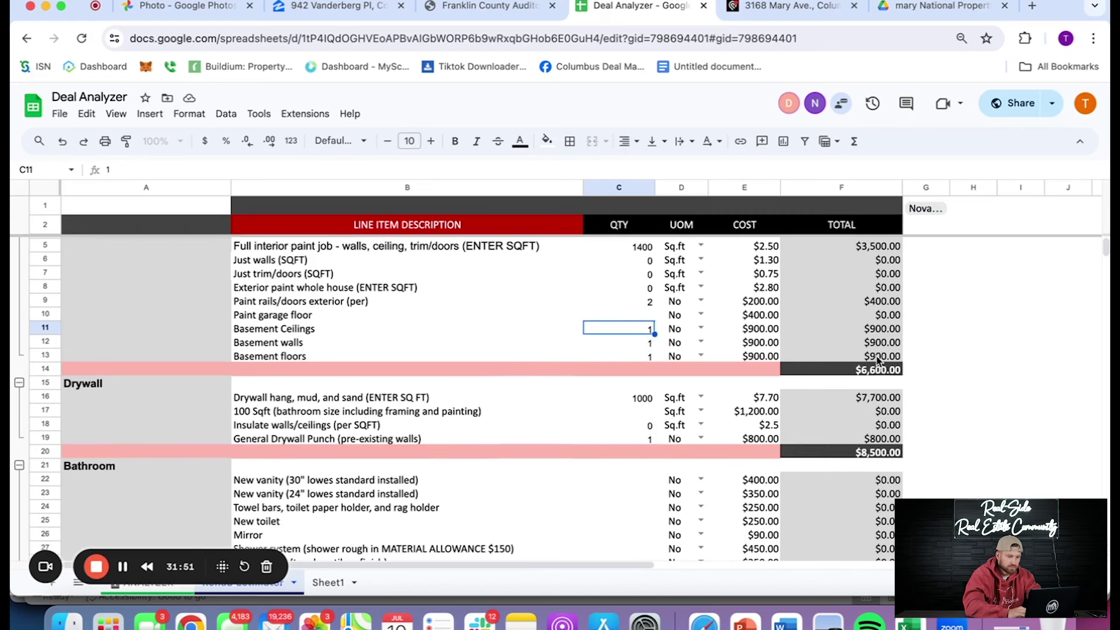
{"action": "scroll", "coordinate": [925, 376], "scroll_direction": "down", "scroll_amount": 3}
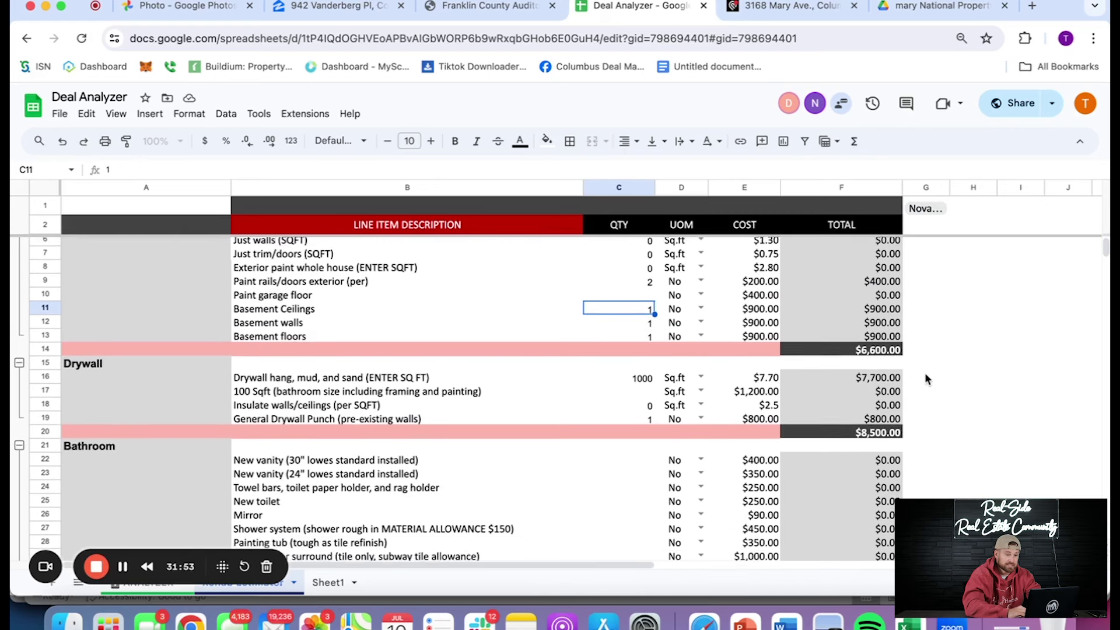
{"action": "left_click", "coordinate": [629, 336]}
{"action": "key", "text": "Delete"}
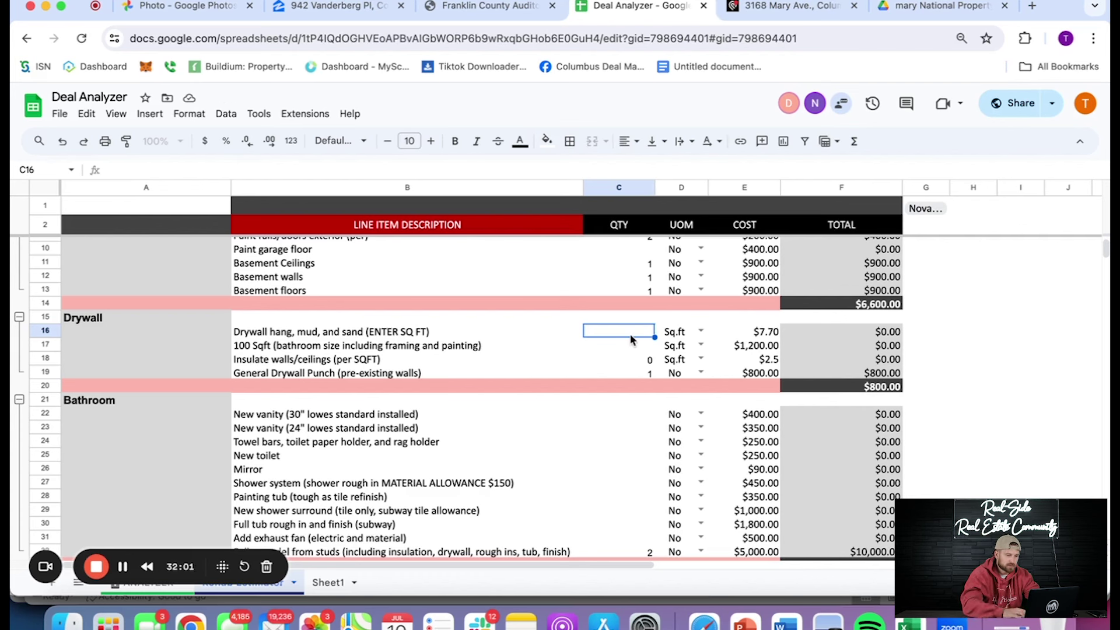
{"action": "left_click", "coordinate": [645, 358]}
{"action": "key", "text": "Delete"}
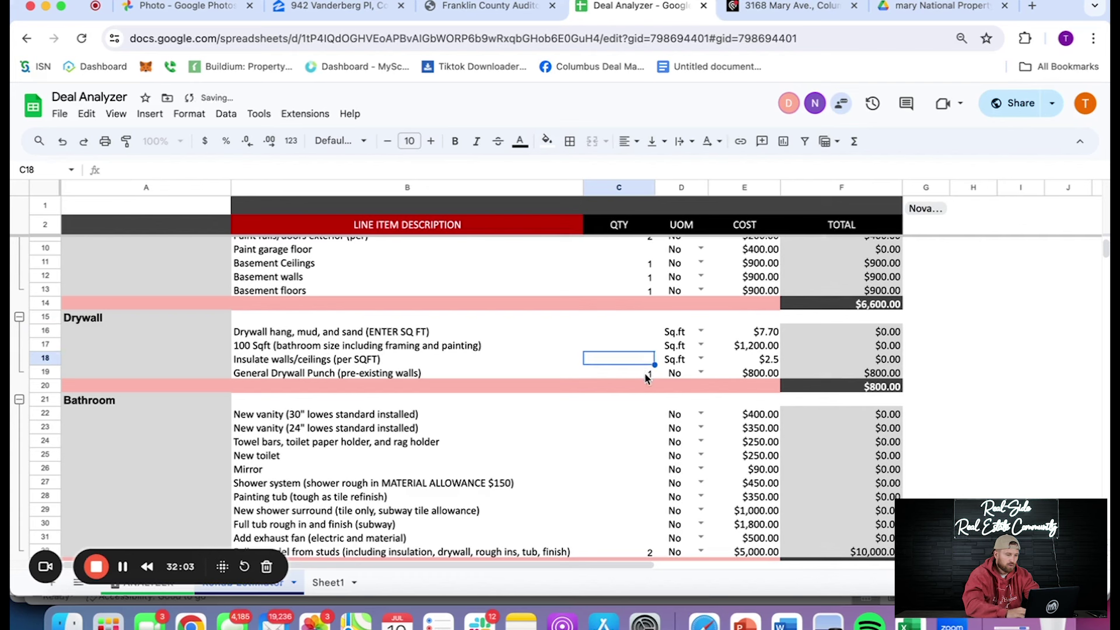
{"action": "left_click", "coordinate": [646, 377]}
{"action": "type", "text": "3"}
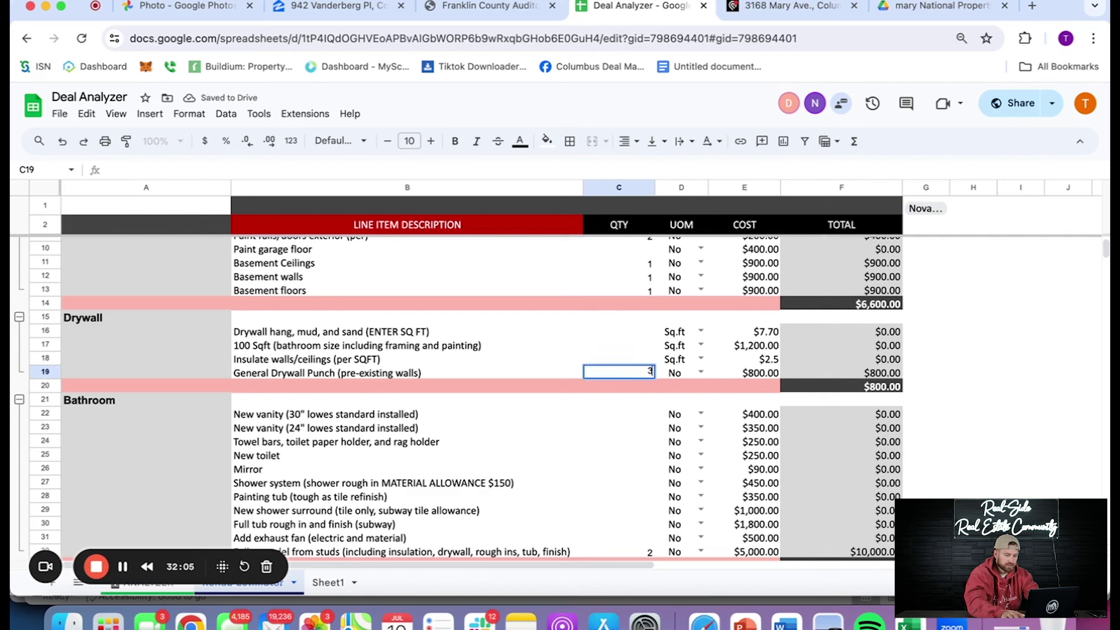
{"action": "key", "text": "Return"}
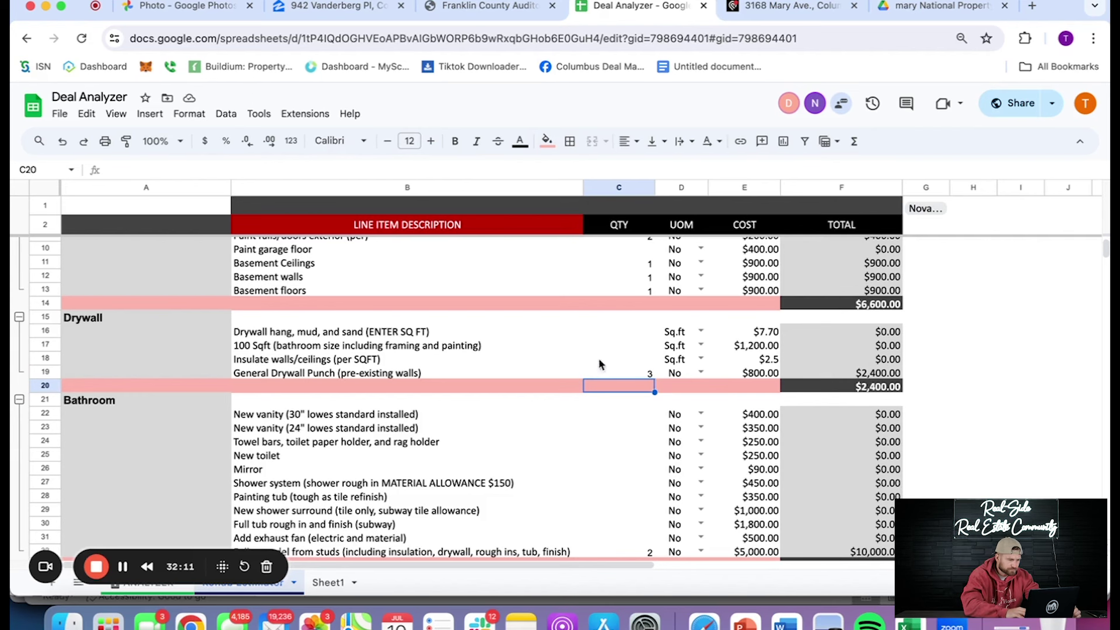
{"action": "scroll", "coordinate": [565, 395], "scroll_direction": "down", "scroll_amount": 2}
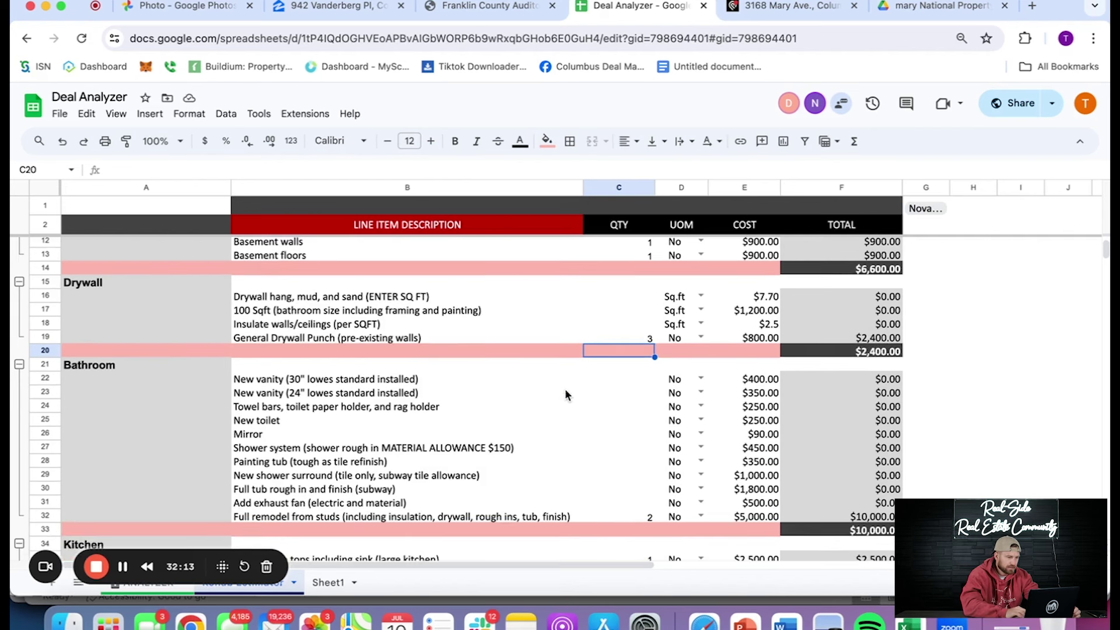
Enter one 30-inch vanity and 0.5 for the 24-inch vanity
{"action": "left_click", "coordinate": [635, 385]}
{"action": "type", "text": "1"}
{"action": "key", "text": "Return"}
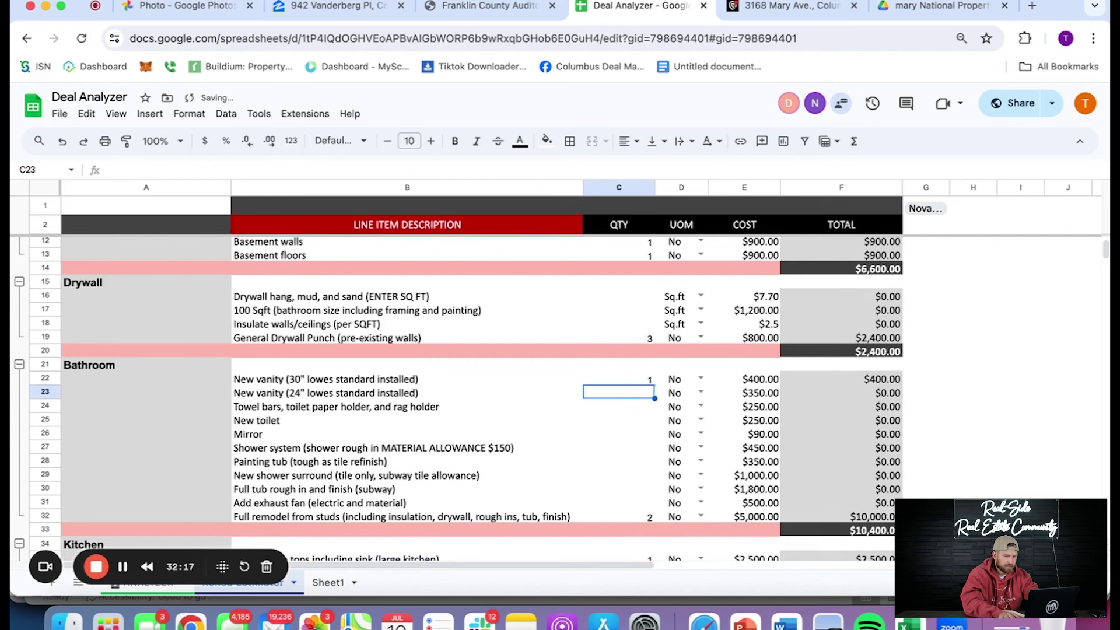
{"action": "type", "text": "0.5"}
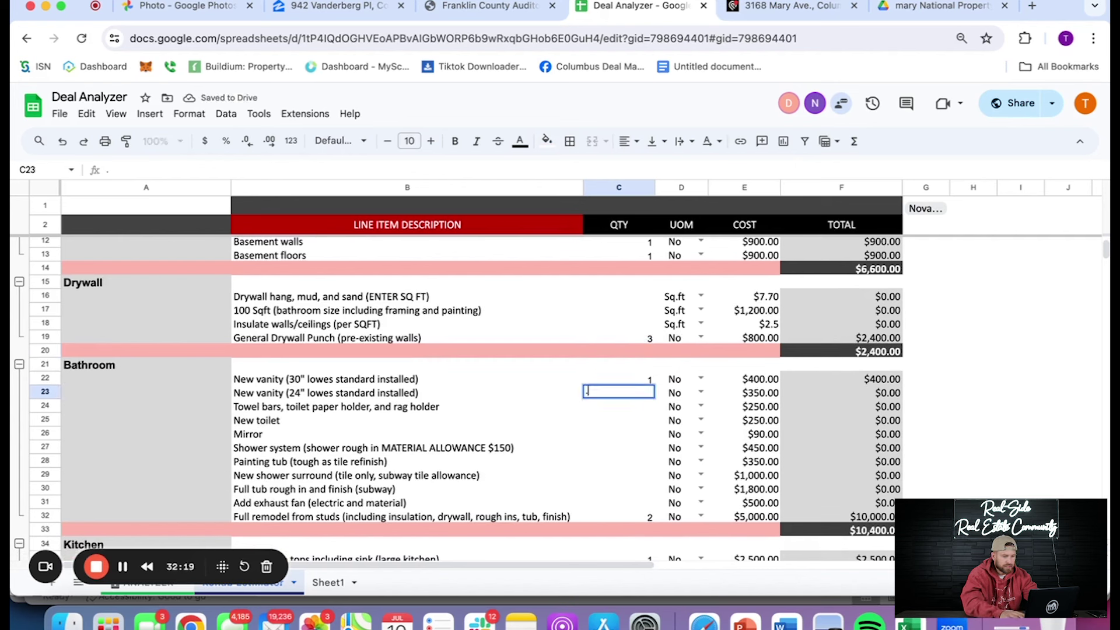
{"action": "key", "text": "Return"}
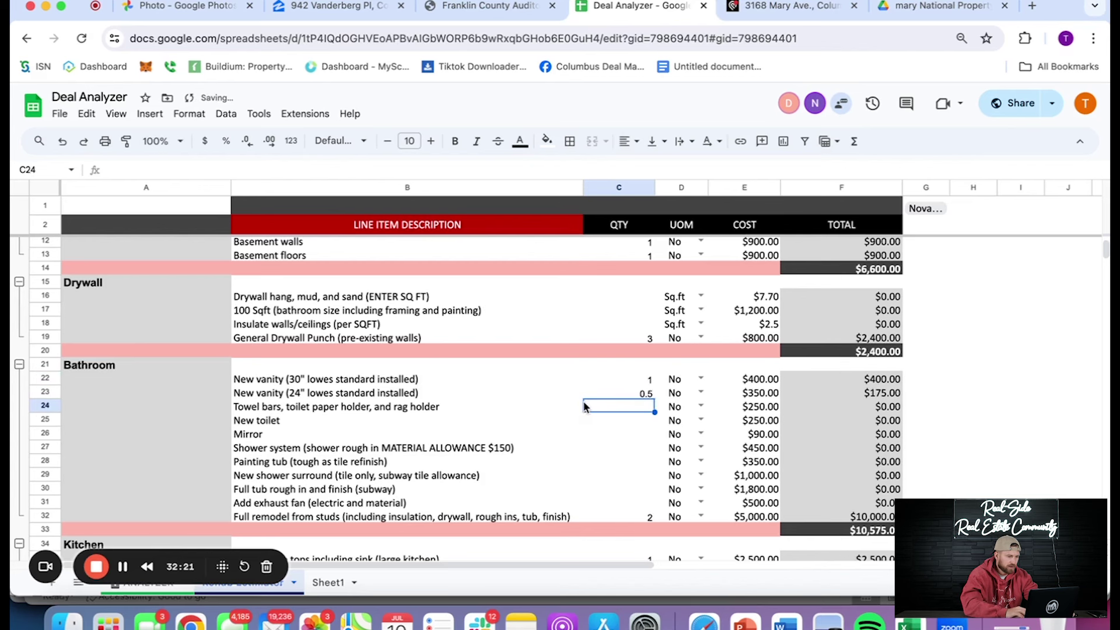
{"action": "scroll", "coordinate": [586, 407], "scroll_direction": "down", "scroll_amount": 1}
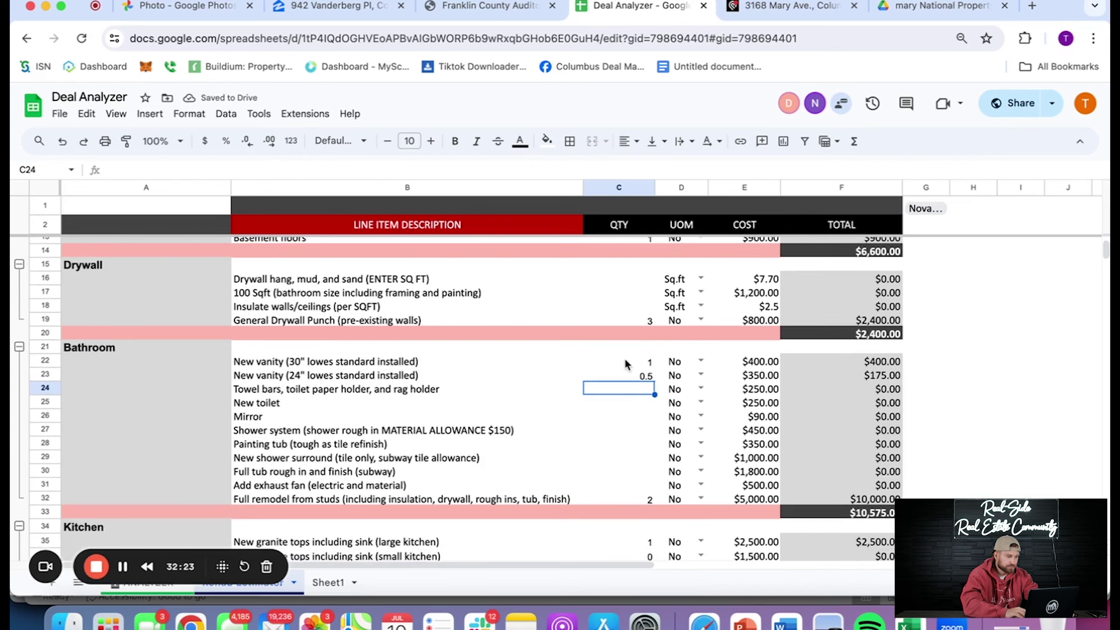
{"action": "scroll", "coordinate": [639, 373], "scroll_direction": "down", "scroll_amount": 1}
Enter 1.5 towel bars, 2 toilets, 2 mirrors, 1 shower system and 1 shower surround
{"action": "type", "text": "1.5"}
{"action": "key", "text": "Return"}
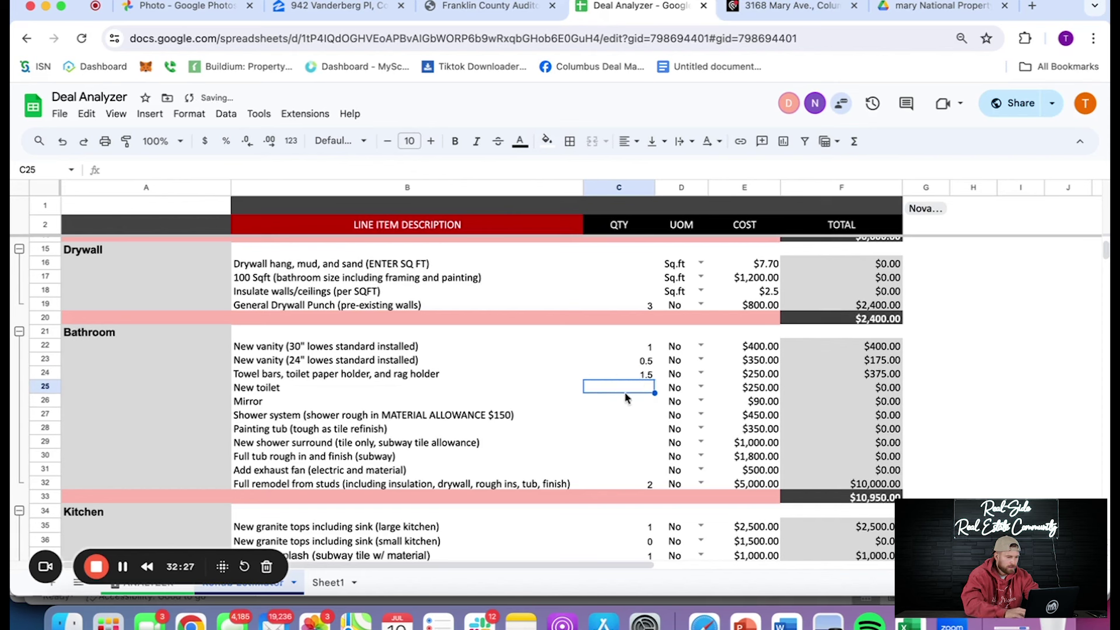
{"action": "type", "text": "2"}
{"action": "key", "text": "Return"}
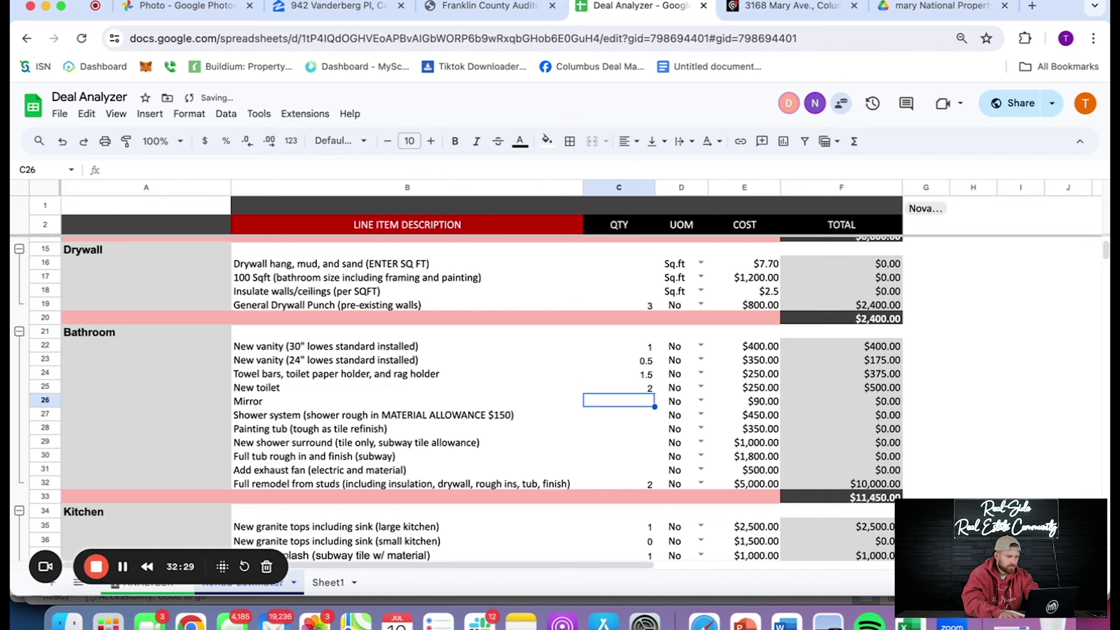
{"action": "type", "text": "2"}
{"action": "key", "text": "Return"}
{"action": "type", "text": "1"}
{"action": "key", "text": "Return"}
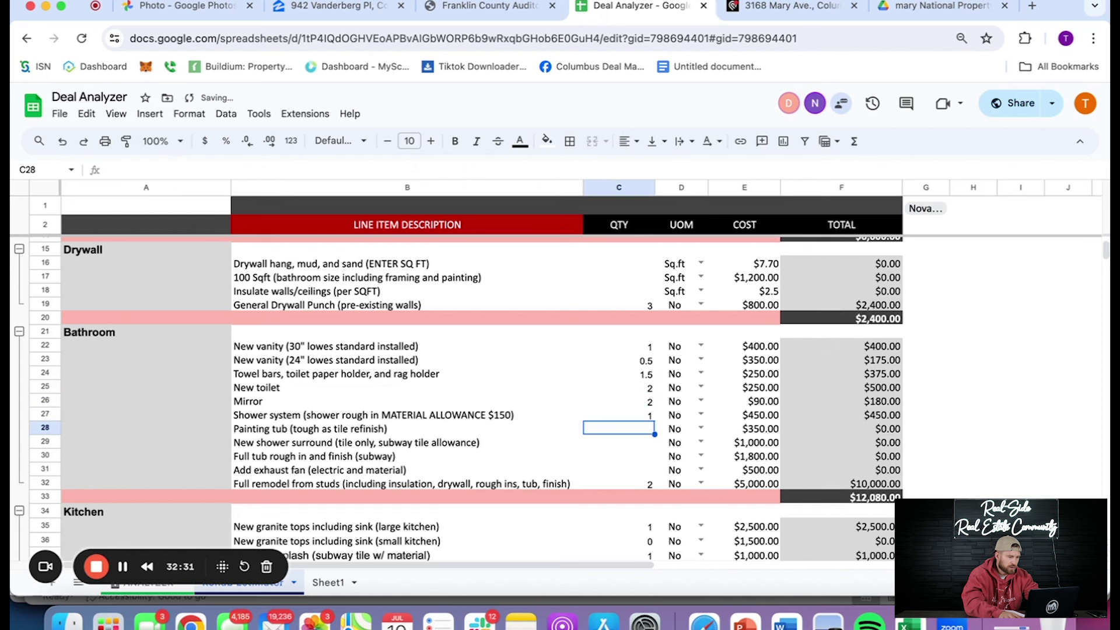
{"action": "key", "text": "Return"}
{"action": "key", "text": "Return"}
{"action": "type", "text": "1"}
{"action": "key", "text": "Return"}
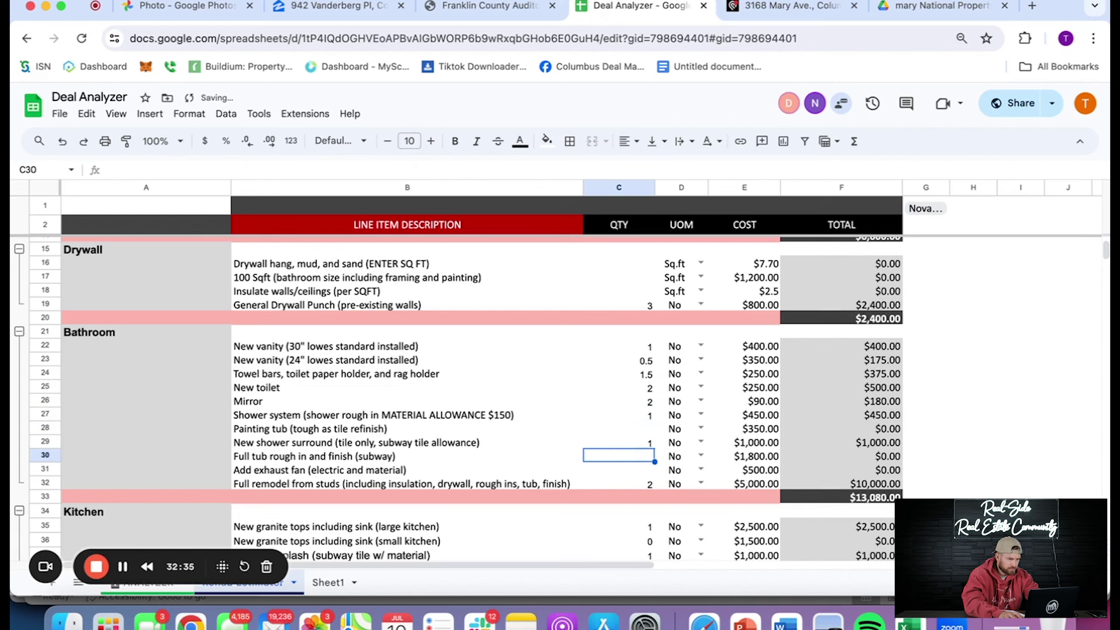
Clear the full remodel quantity and set the exhaust fan quantity to 1
{"action": "left_click", "coordinate": [642, 444]}
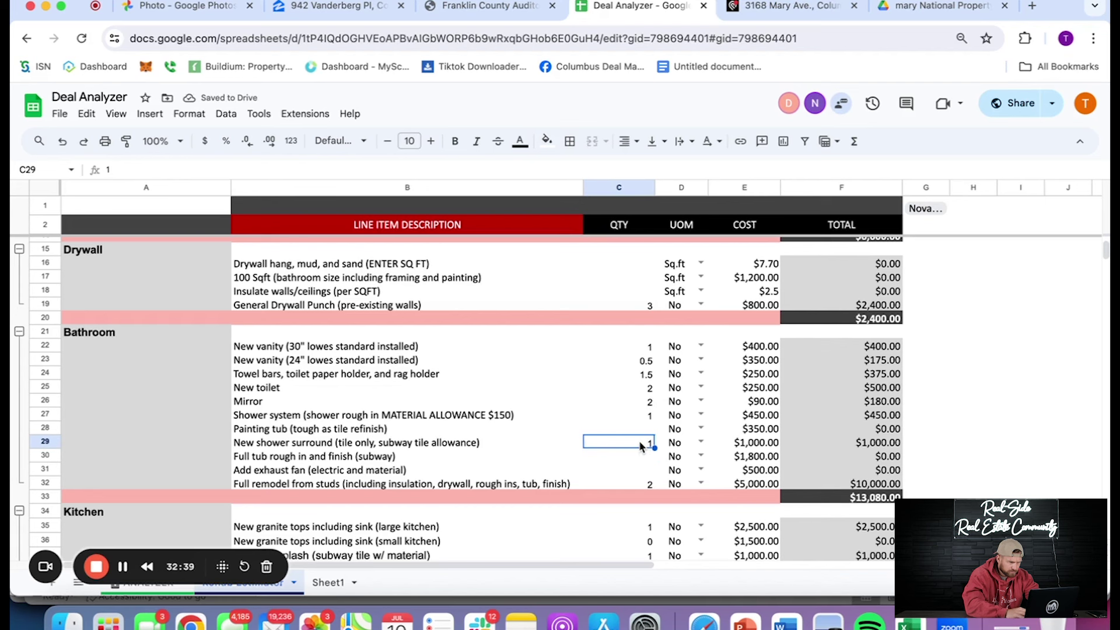
{"action": "left_click", "coordinate": [632, 471]}
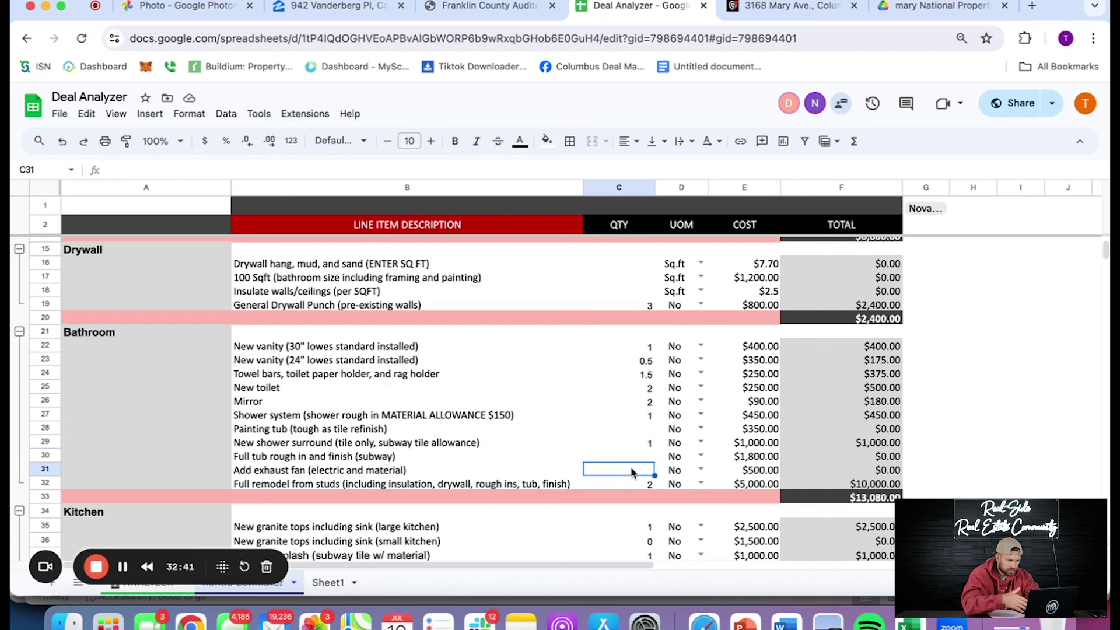
{"action": "left_click", "coordinate": [638, 487]}
{"action": "key", "text": "BackSpace"}
{"action": "left_click", "coordinate": [629, 475]}
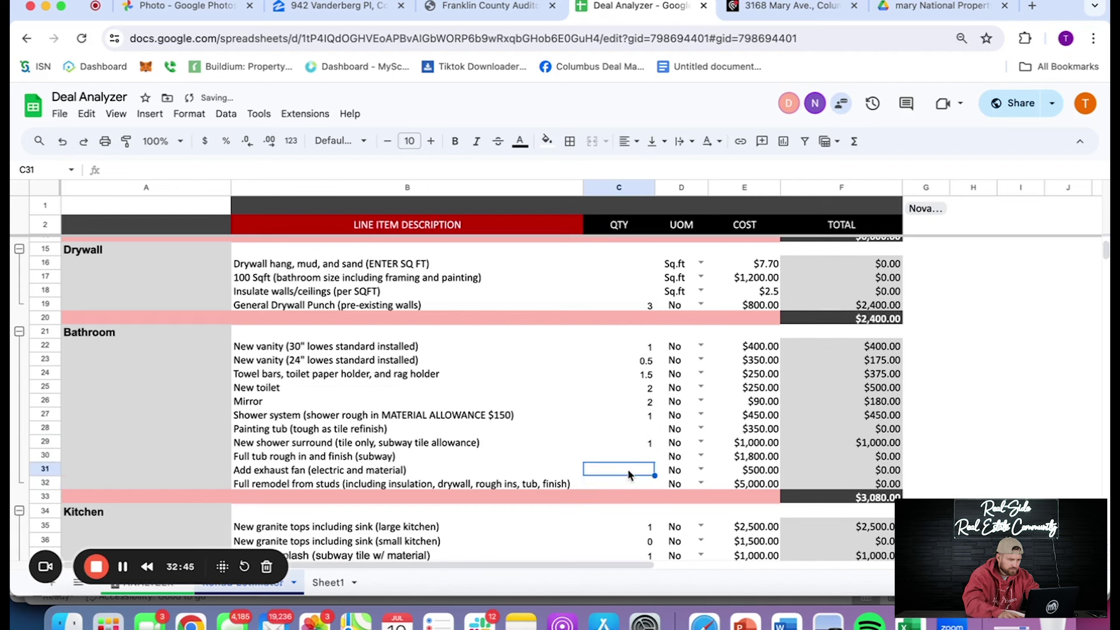
{"action": "type", "text": "1"}
{"action": "key", "text": "Return"}
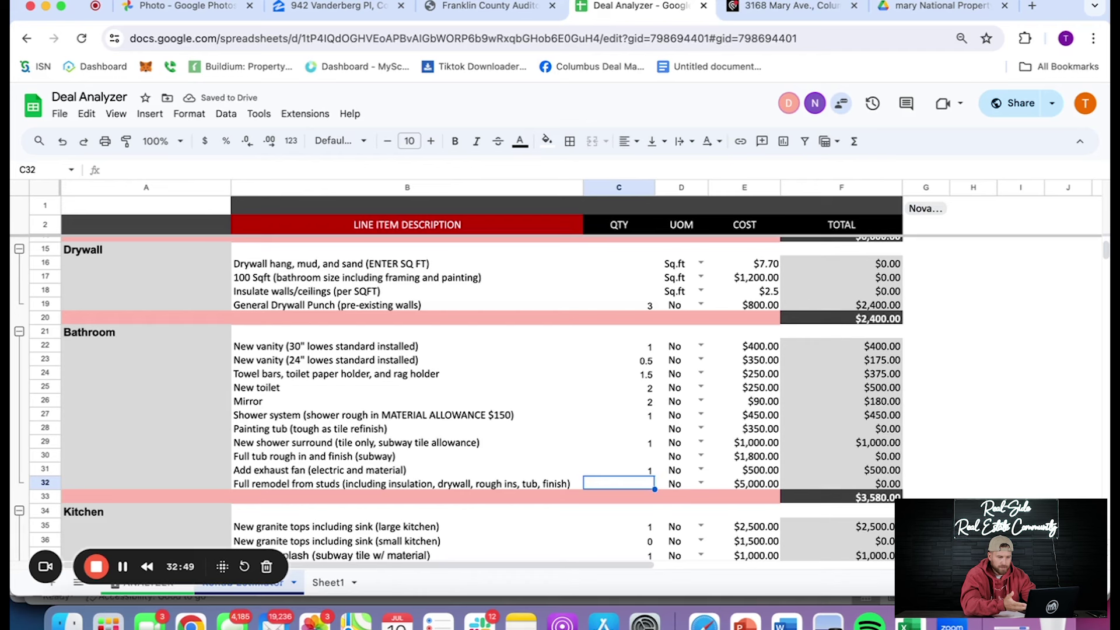
Clear the large-kitchen granite quantity and set small-kitchen granite tops to 1.5
{"action": "left_click", "coordinate": [488, 484]}
{"action": "scroll", "coordinate": [649, 479], "scroll_direction": "down", "scroll_amount": 2}
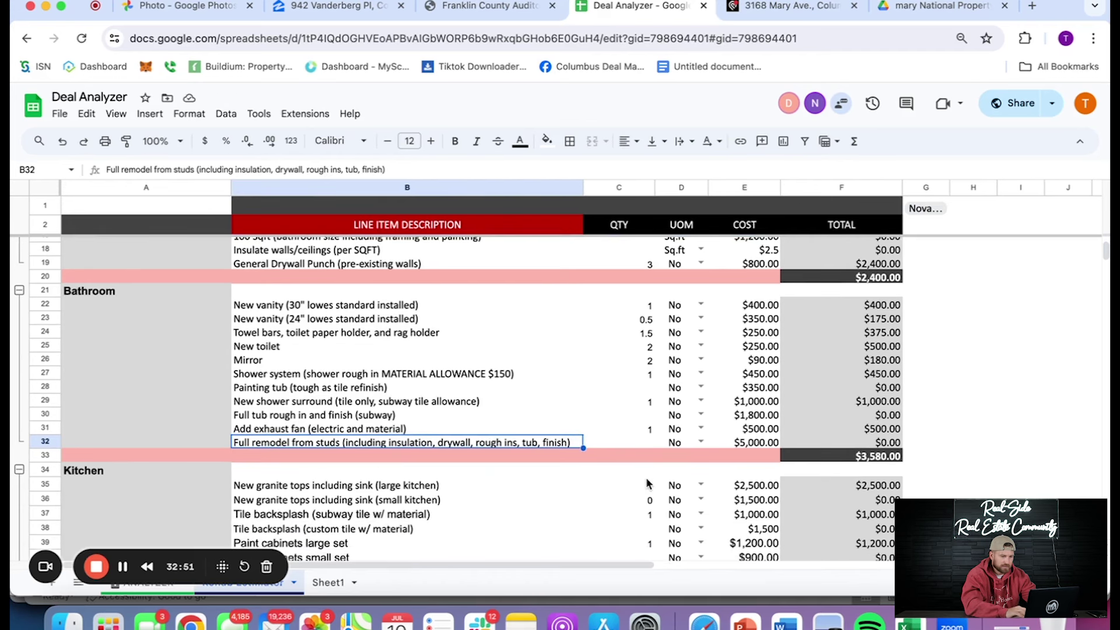
{"action": "scroll", "coordinate": [648, 483], "scroll_direction": "up", "scroll_amount": 1}
{"action": "scroll", "coordinate": [647, 483], "scroll_direction": "down", "scroll_amount": 3}
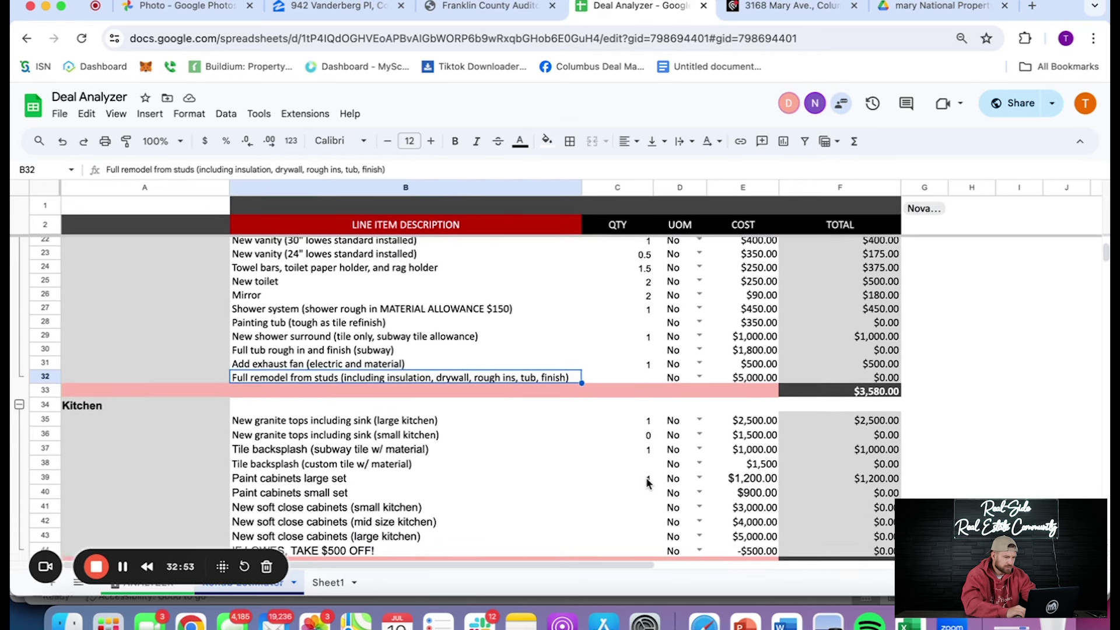
{"action": "left_click", "coordinate": [646, 417]}
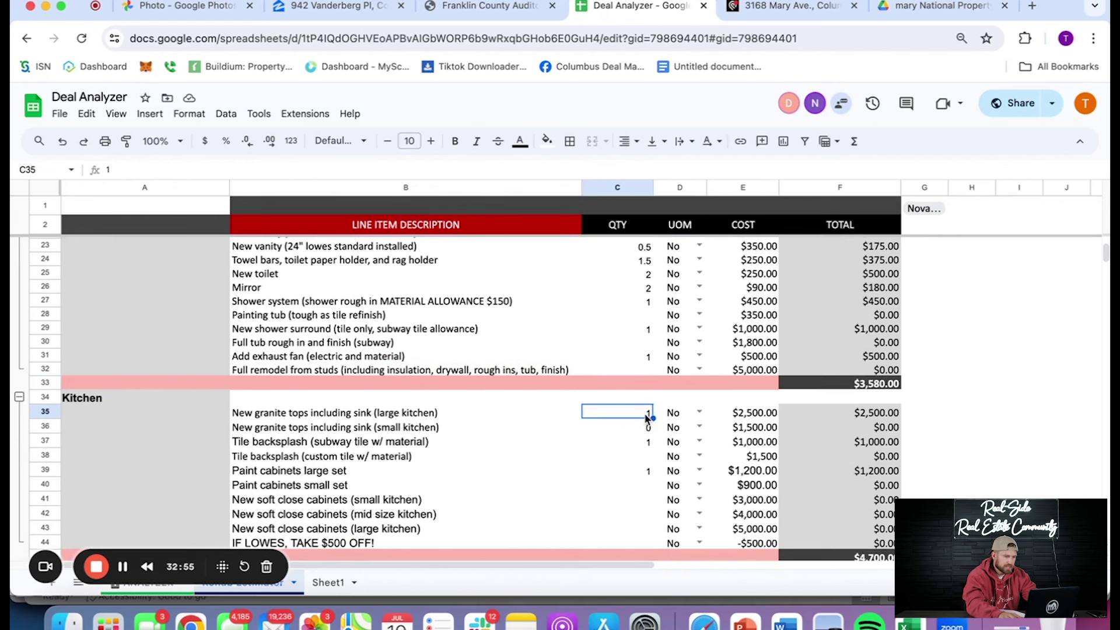
{"action": "double_click", "coordinate": [646, 418]}
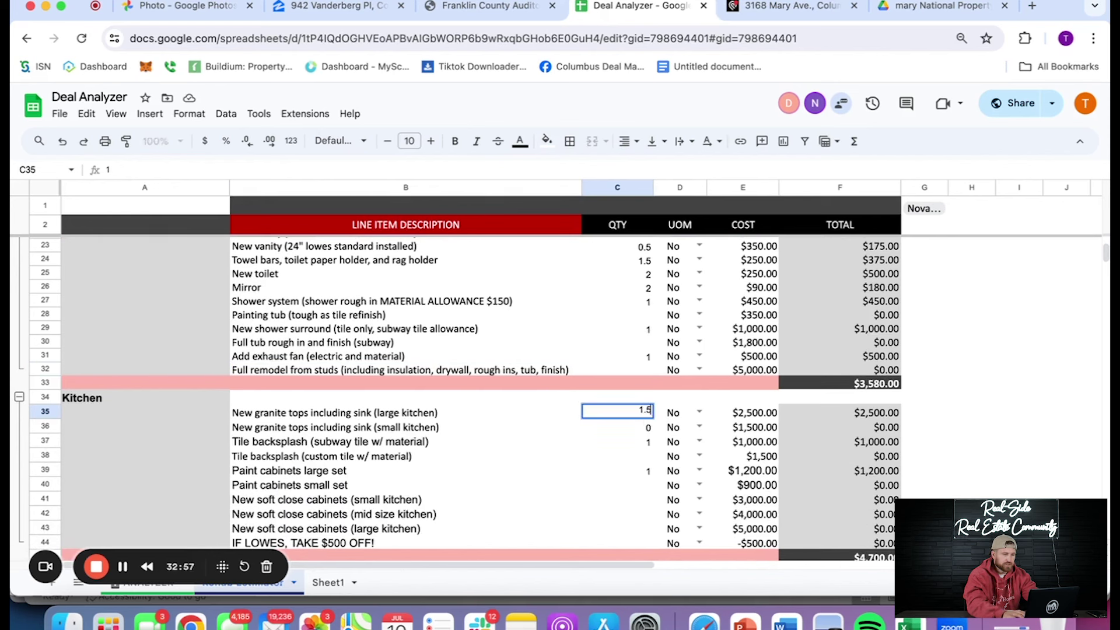
{"action": "type", "text": ".5"}
{"action": "key", "text": "Return"}
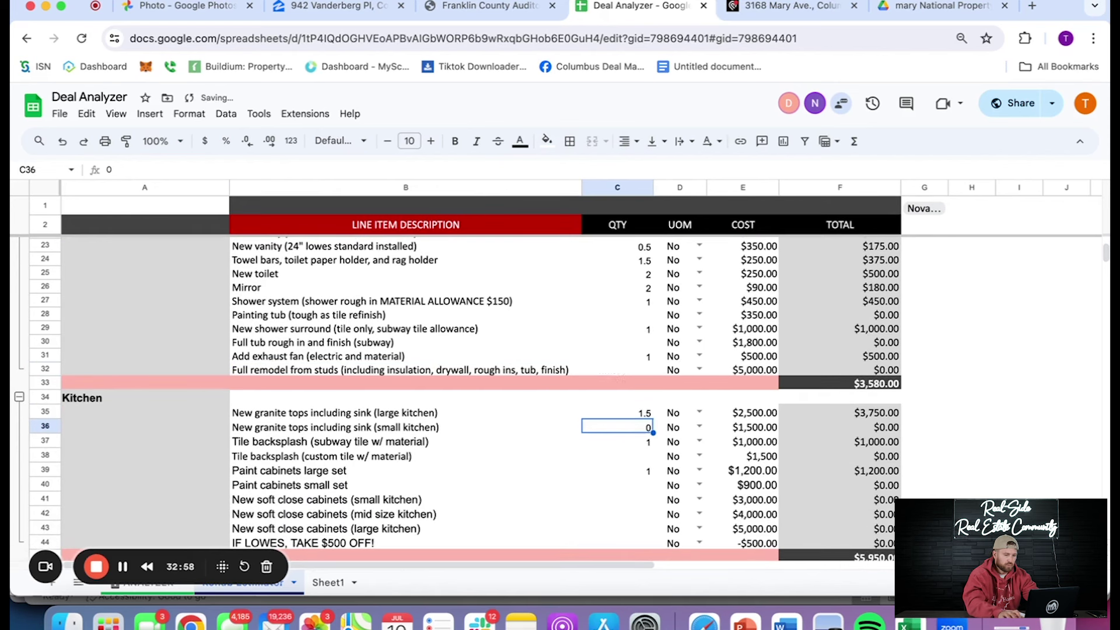
{"action": "left_click", "coordinate": [624, 417]}
{"action": "type", "text": "\\"}
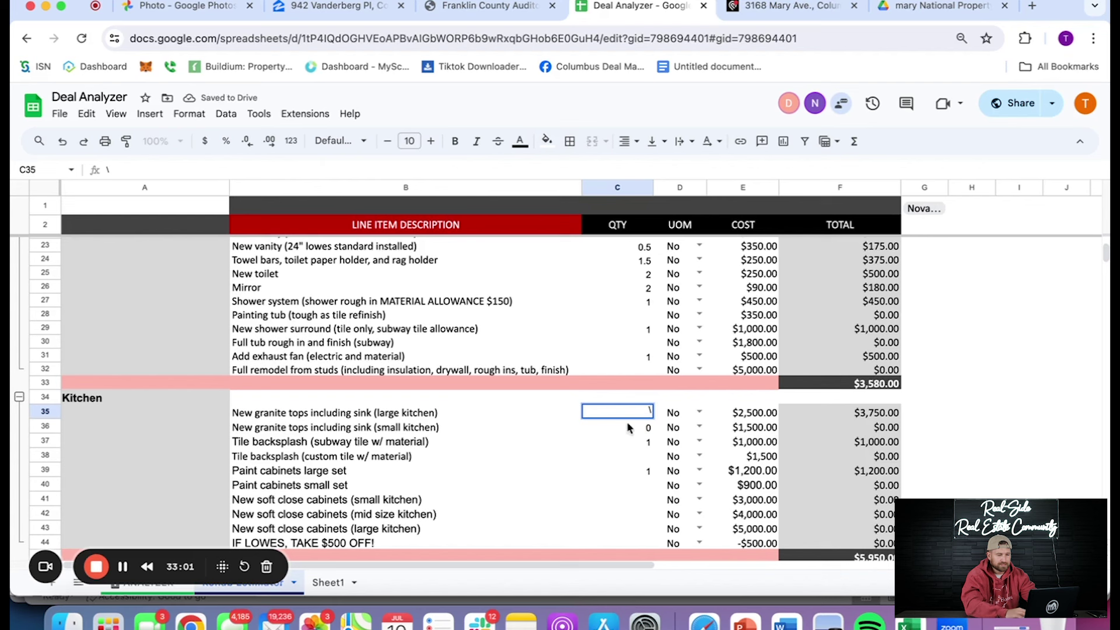
{"action": "key", "text": "Return"}
{"action": "type", "text": "1.5"}
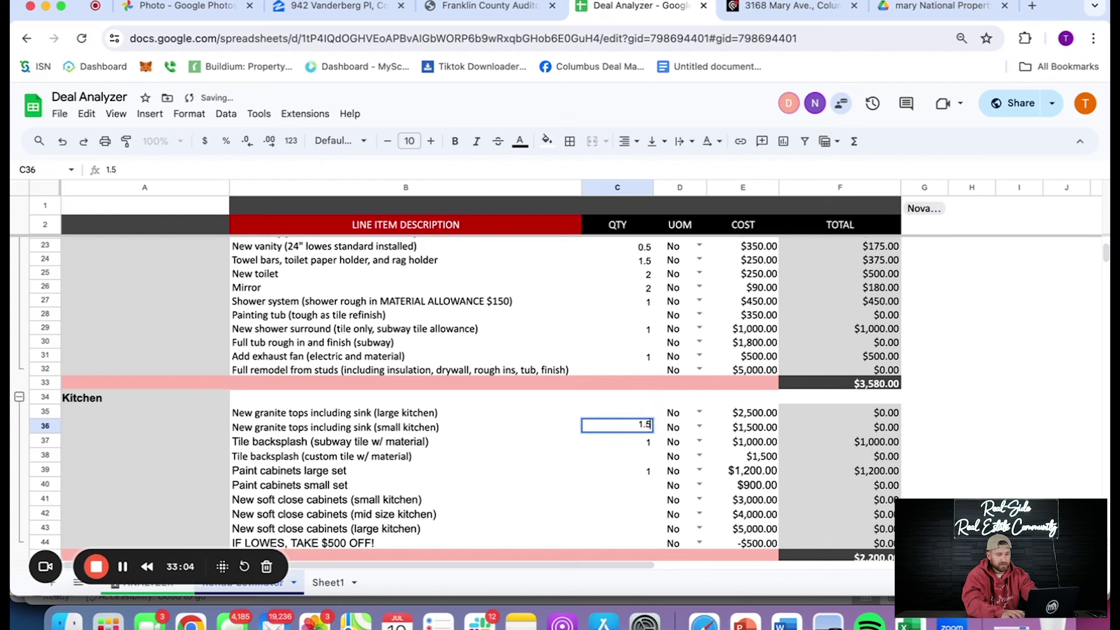
{"action": "key", "text": "Return"}
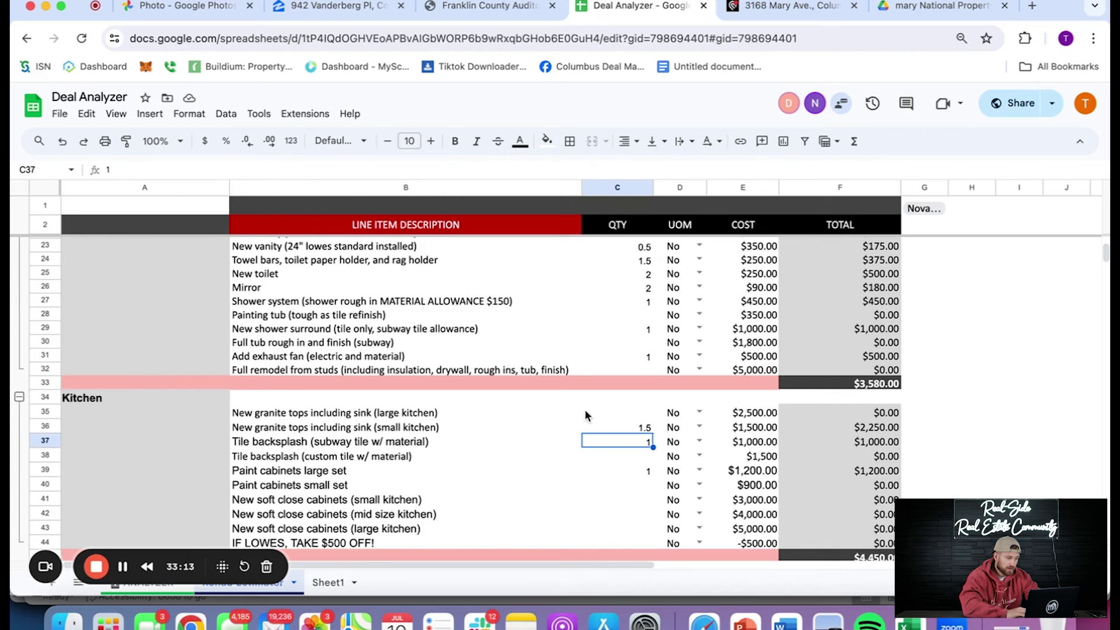
{"action": "left_click", "coordinate": [624, 429]}
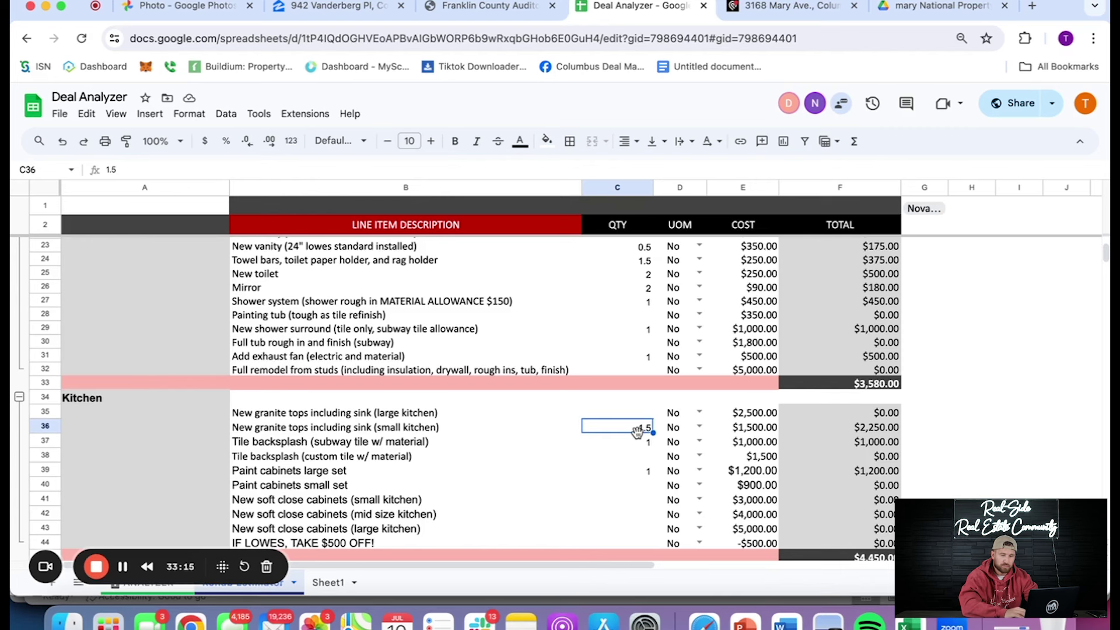
Clear large cabinet painting and enter 1 mid-size soft-close cabinet set, making Kitchen $7,250
{"action": "scroll", "coordinate": [631, 425], "scroll_direction": "down", "scroll_amount": 3}
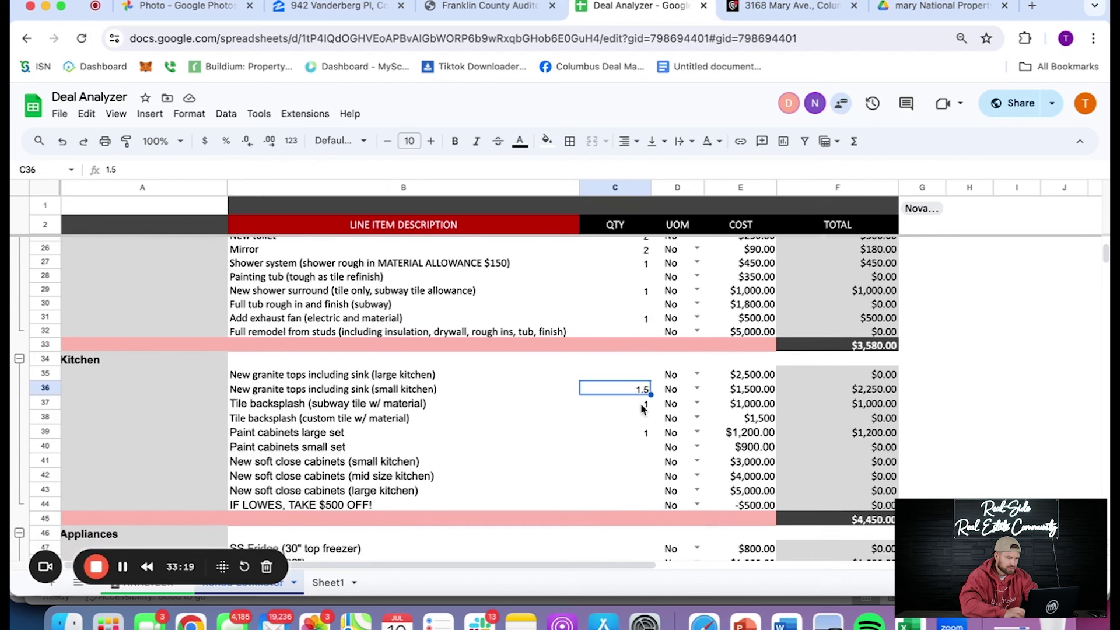
{"action": "left_click", "coordinate": [636, 436]}
{"action": "key", "text": "BackSpace"}
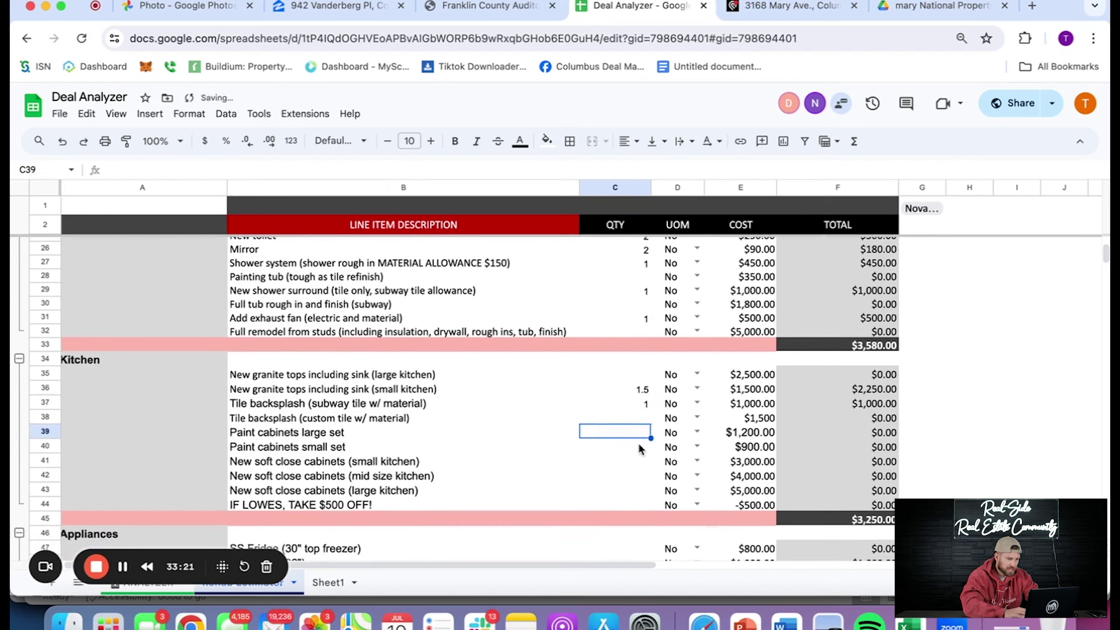
{"action": "left_click", "coordinate": [648, 473]}
{"action": "type", "text": "1"}
{"action": "key", "text": "Return"}
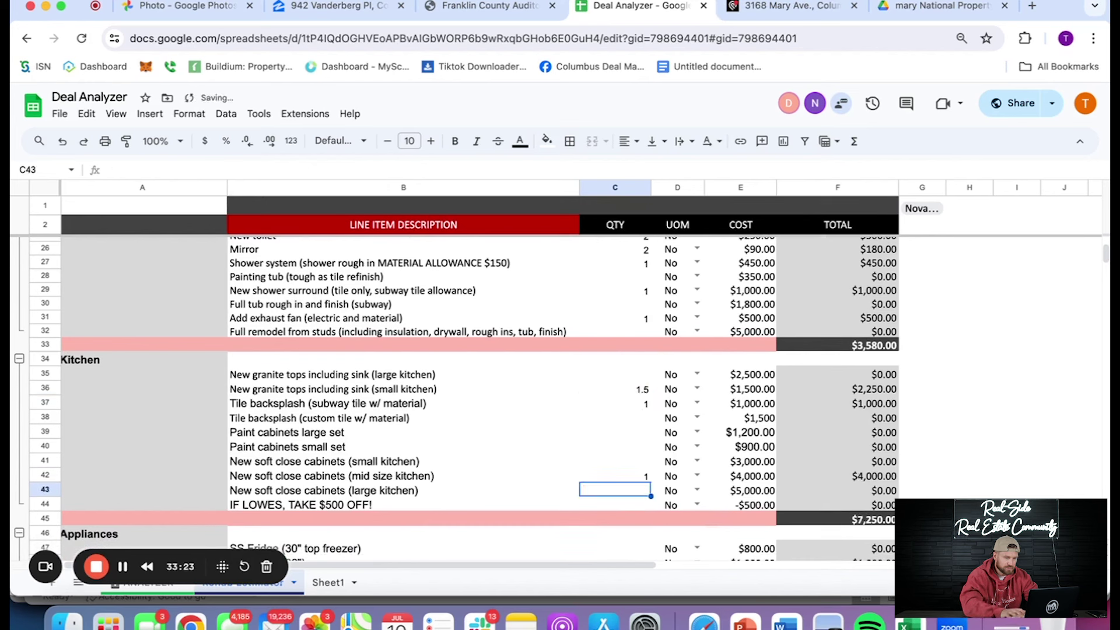
{"action": "left_click", "coordinate": [839, 518]}
{"action": "left_click", "coordinate": [968, 505]}
{"action": "scroll", "coordinate": [710, 450], "scroll_direction": "down", "scroll_amount": 5}
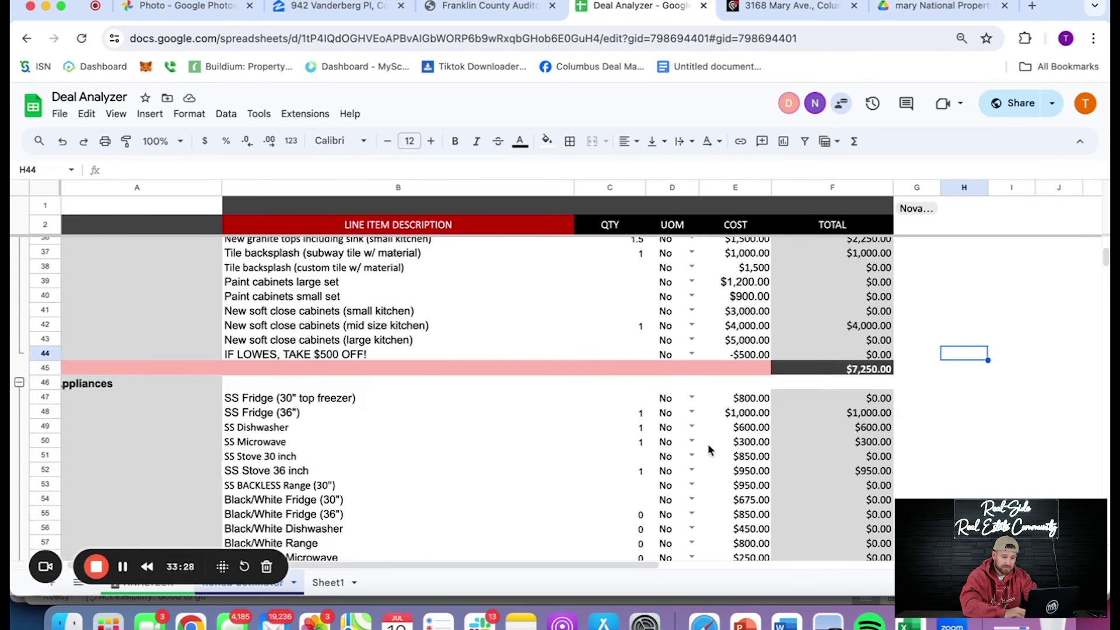
Replace the 36-inch SS fridge with one 30-inch top-freezer fridge
{"action": "left_click", "coordinate": [617, 412]}
{"action": "key", "text": "Delete"}
{"action": "left_click", "coordinate": [634, 399]}
{"action": "type", "text": "1"}
{"action": "key", "text": "Return"}
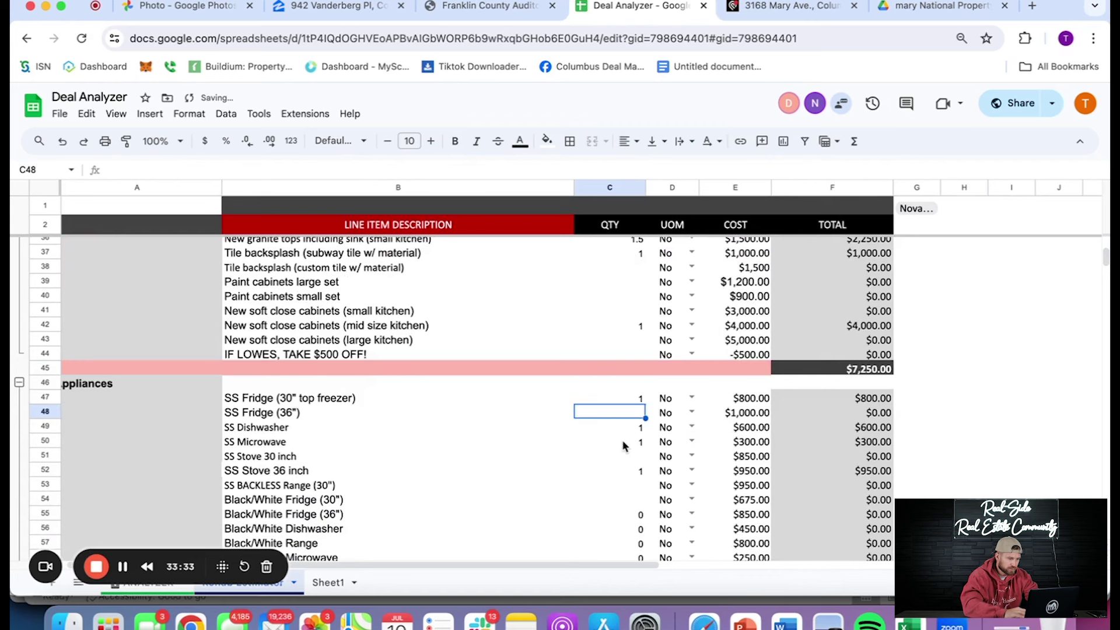
{"action": "scroll", "coordinate": [630, 477], "scroll_direction": "down", "scroll_amount": 3}
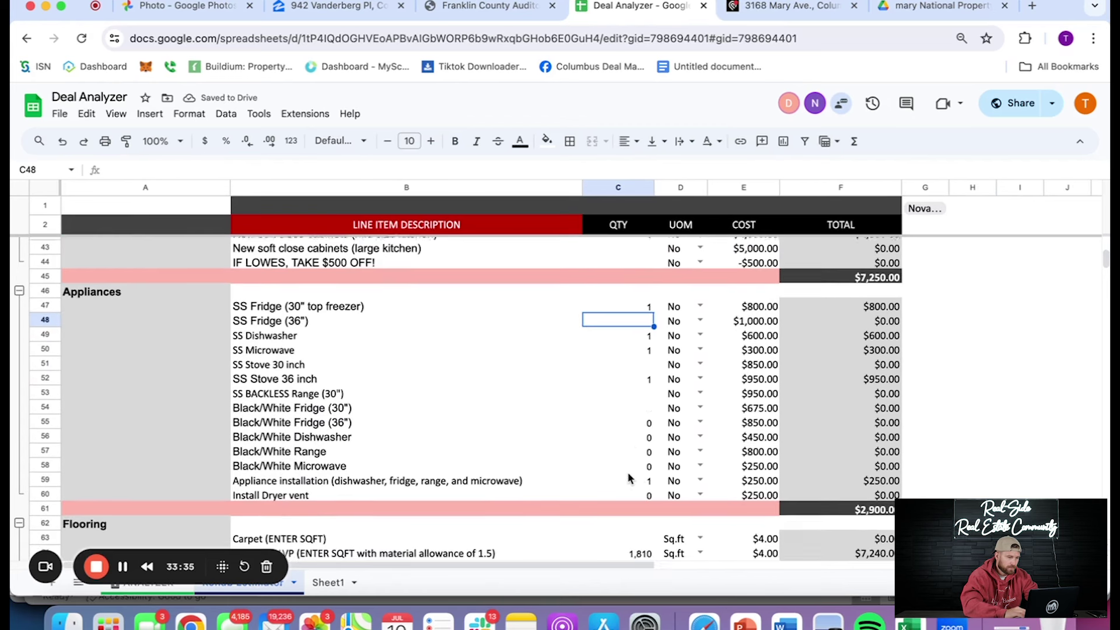
{"action": "left_click", "coordinate": [638, 478]}
Set low-end LVP to 1,400 sq ft and add 1 quarter round, making Flooring $7,100
{"action": "scroll", "coordinate": [639, 479], "scroll_direction": "down", "scroll_amount": 3}
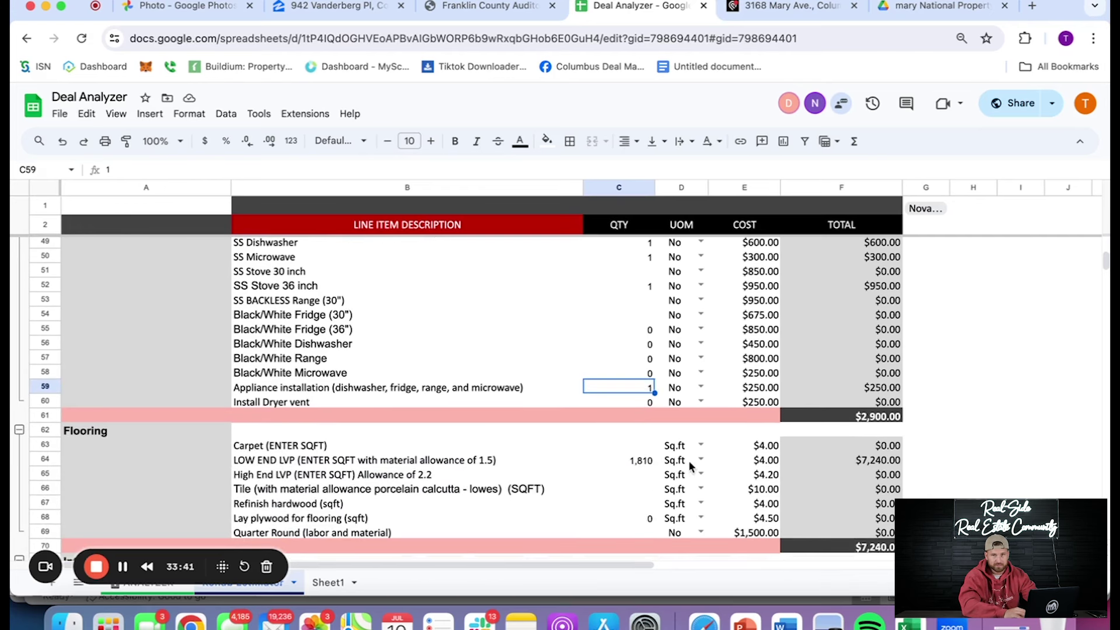
{"action": "scroll", "coordinate": [625, 443], "scroll_direction": "down", "scroll_amount": 2}
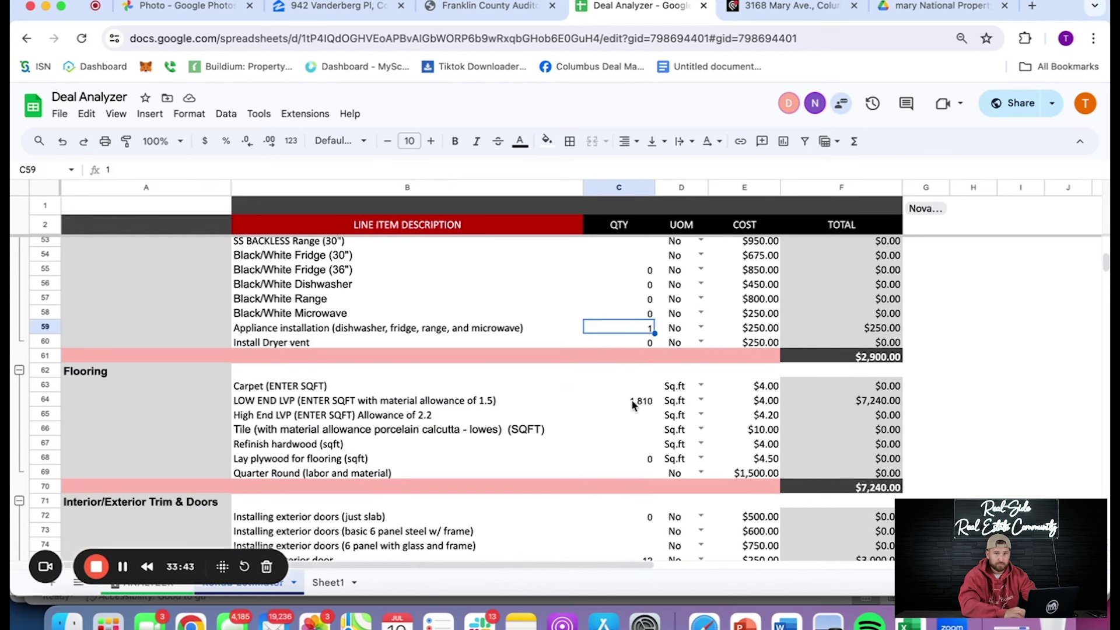
{"action": "left_click", "coordinate": [636, 402]}
{"action": "type", "text": "1,"}
{"action": "type", "text": "400"}
{"action": "key", "text": "Return"}
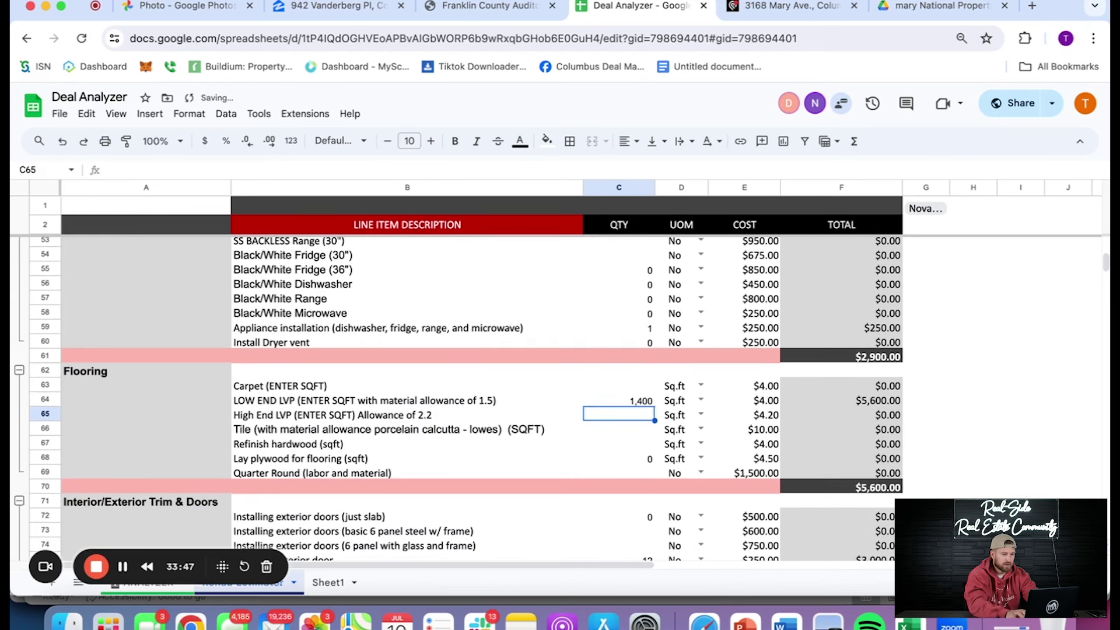
{"action": "left_click", "coordinate": [645, 473]}
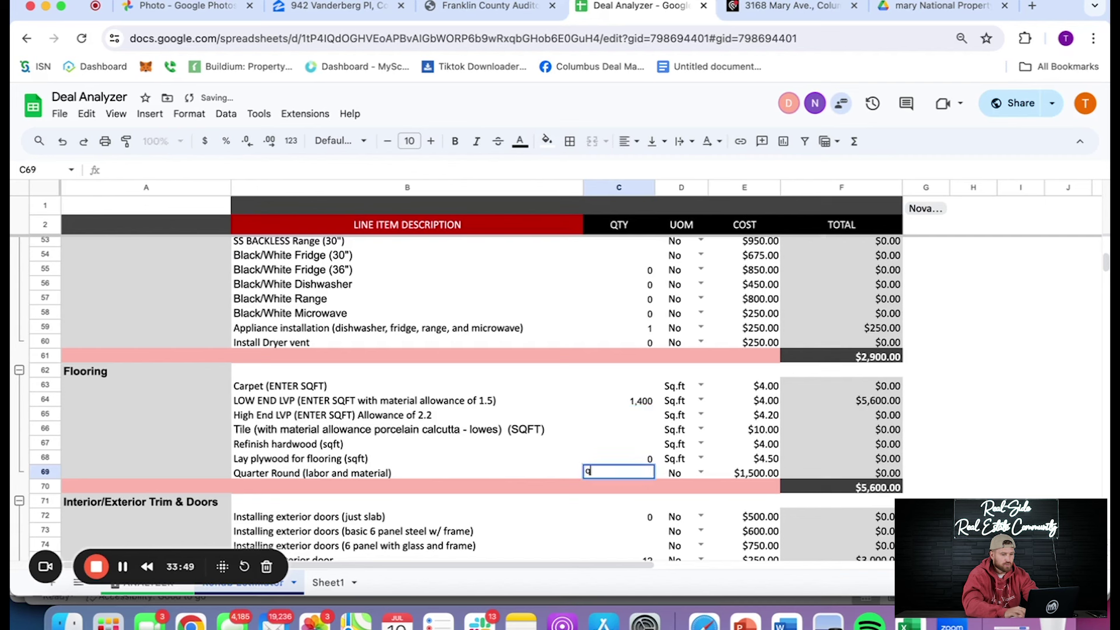
{"action": "type", "text": "q"}
{"action": "key", "text": "Return"}
{"action": "key", "text": "Up"}
{"action": "type", "text": "1"}
{"action": "key", "text": "Return"}
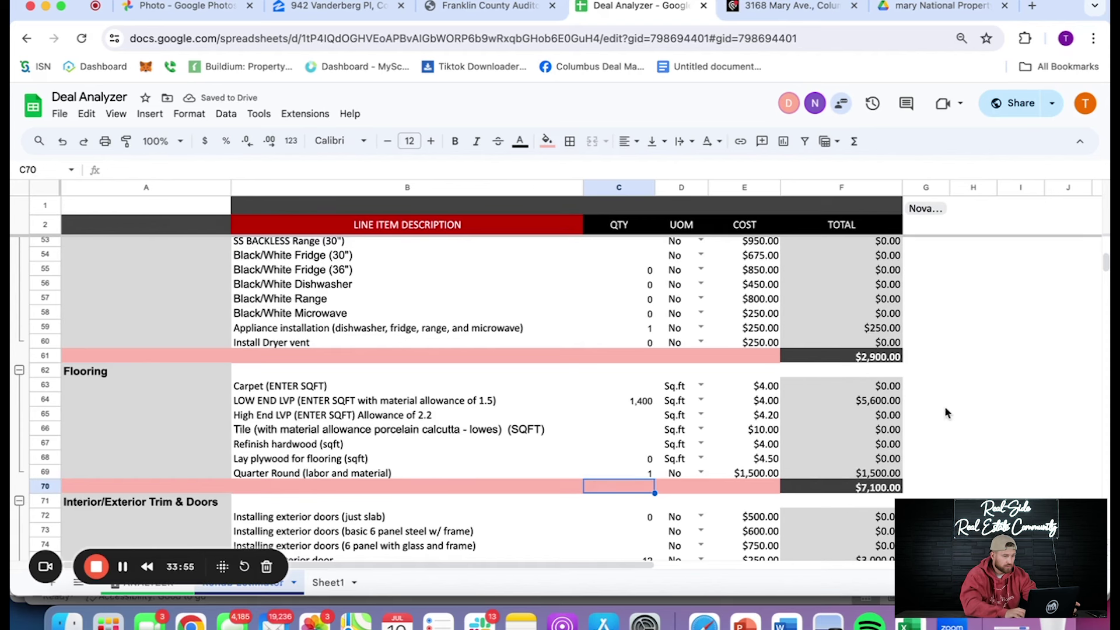
{"action": "scroll", "coordinate": [962, 417], "scroll_direction": "down", "scroll_amount": 1}
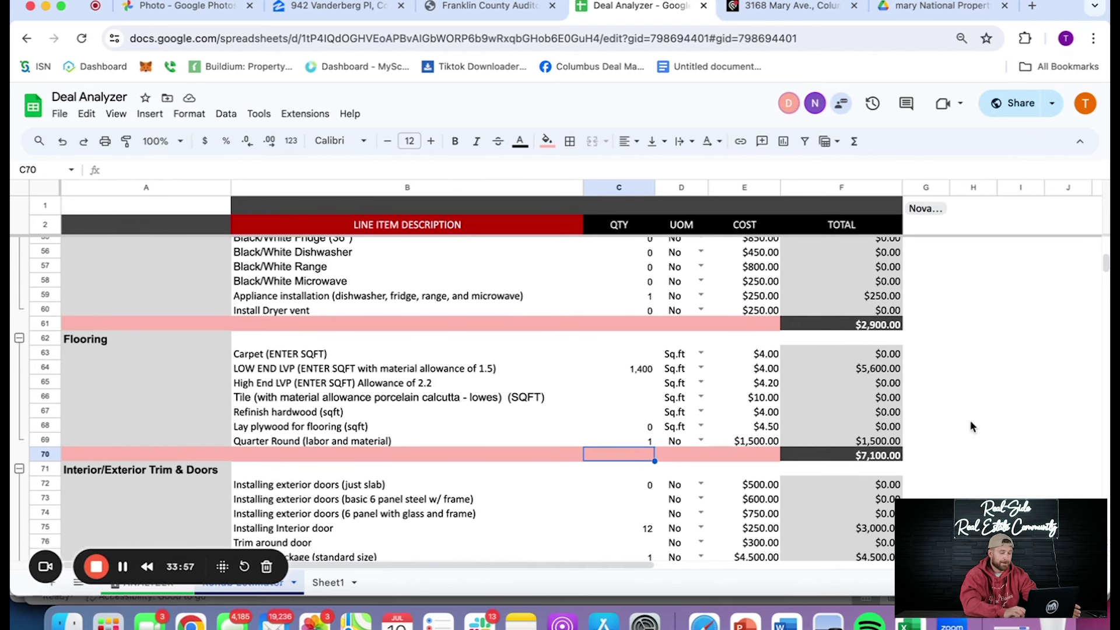
Enter 2 basic steel exterior doors and 1 interior door
{"action": "scroll", "coordinate": [971, 426], "scroll_direction": "down", "scroll_amount": 1}
{"action": "scroll", "coordinate": [972, 427], "scroll_direction": "down", "scroll_amount": 2}
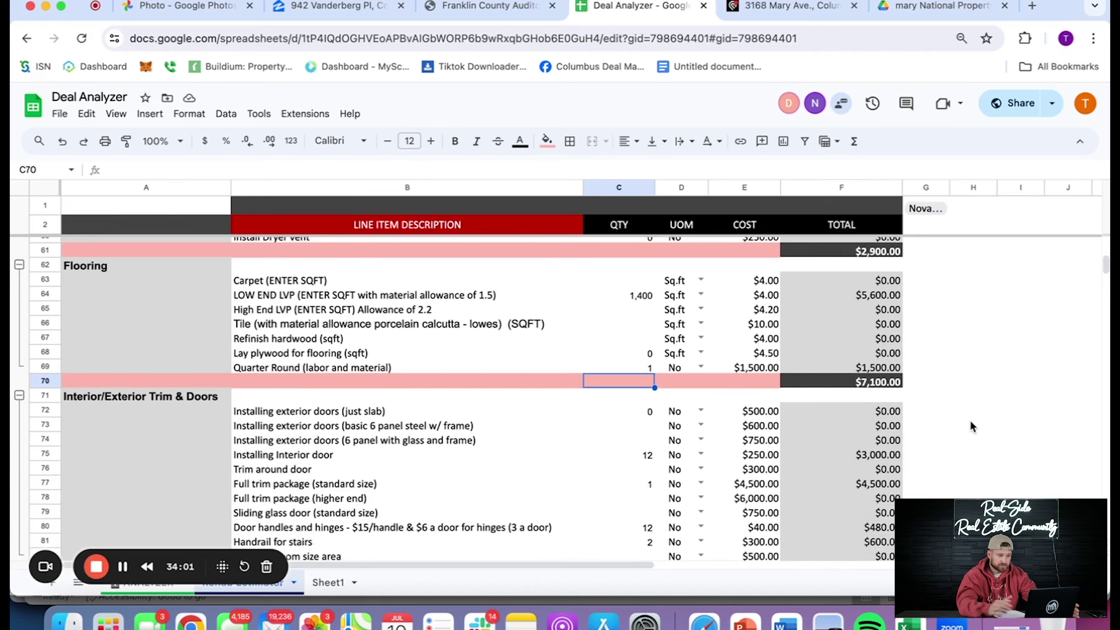
{"action": "scroll", "coordinate": [971, 427], "scroll_direction": "down", "scroll_amount": 2}
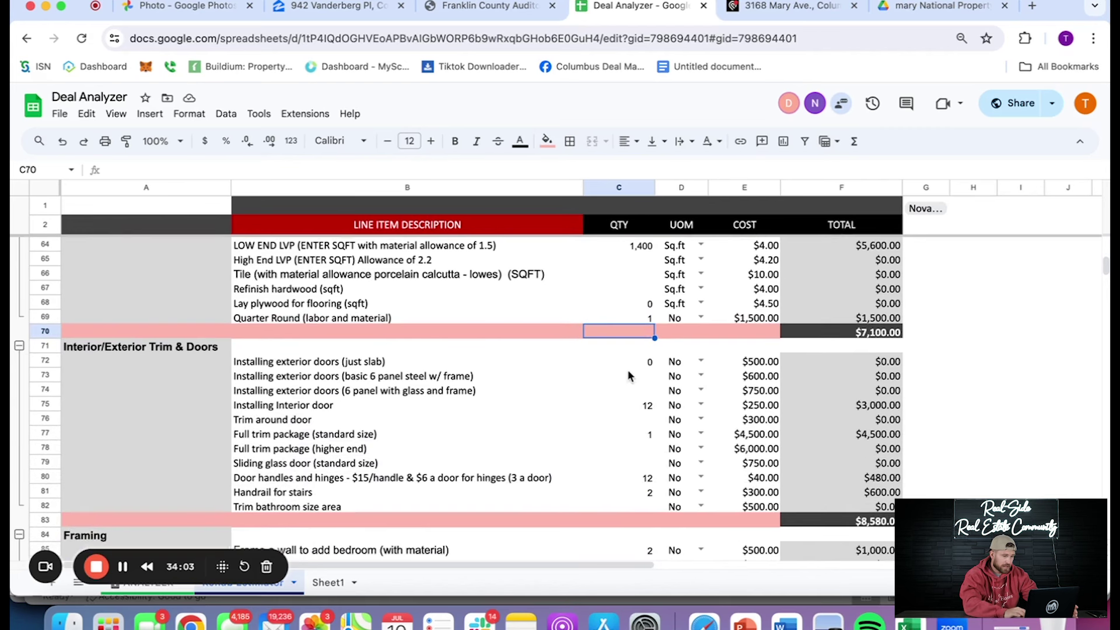
{"action": "left_click", "coordinate": [646, 377]}
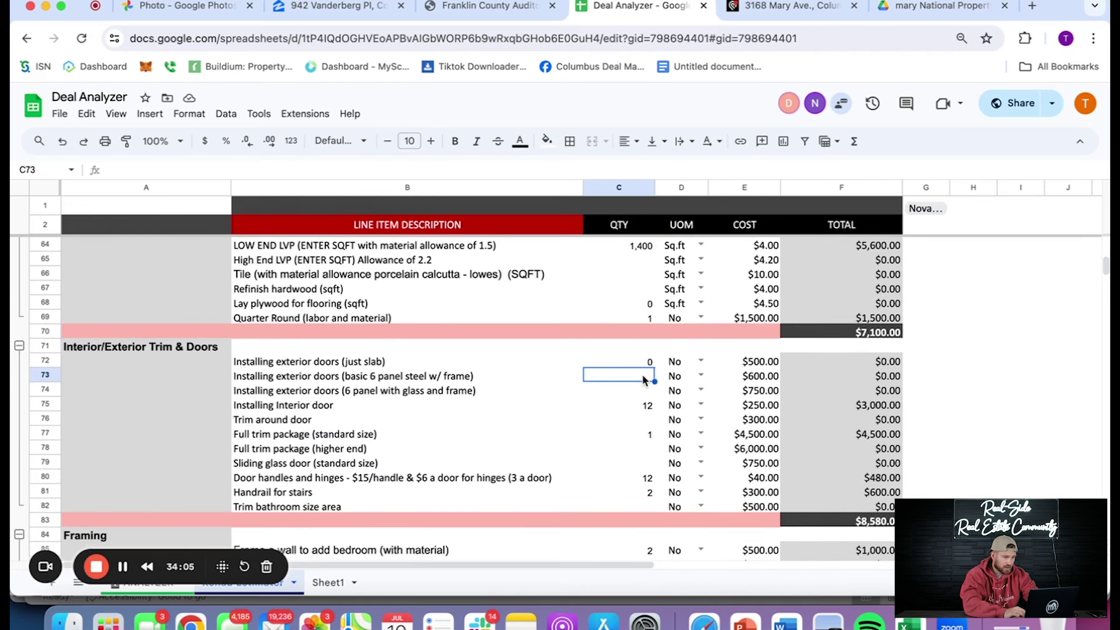
{"action": "type", "text": "2"}
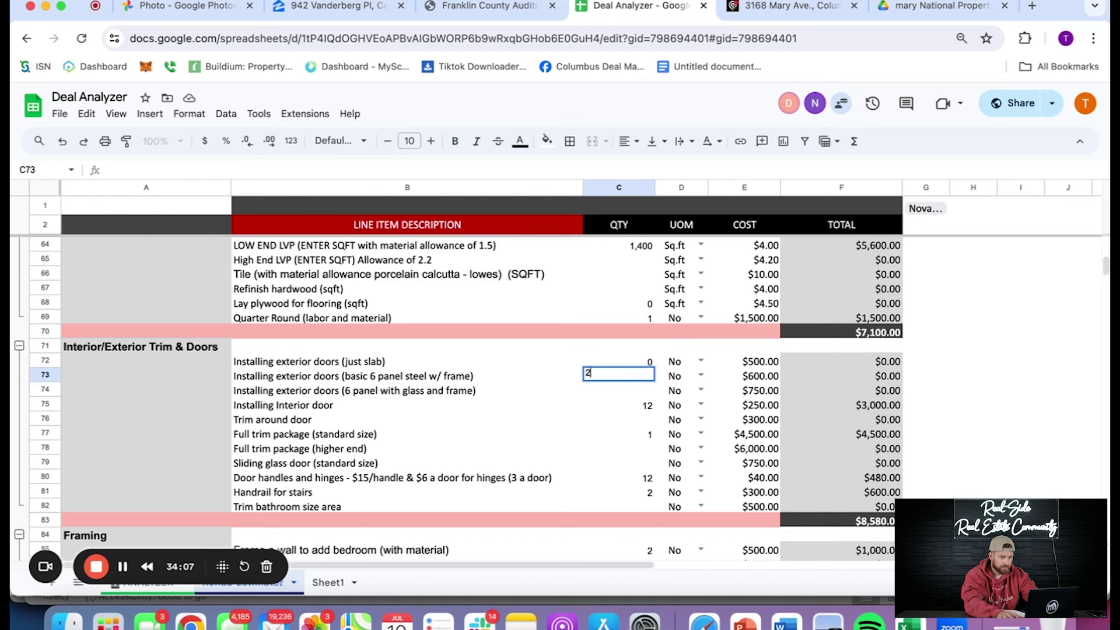
{"action": "key", "text": "Return"}
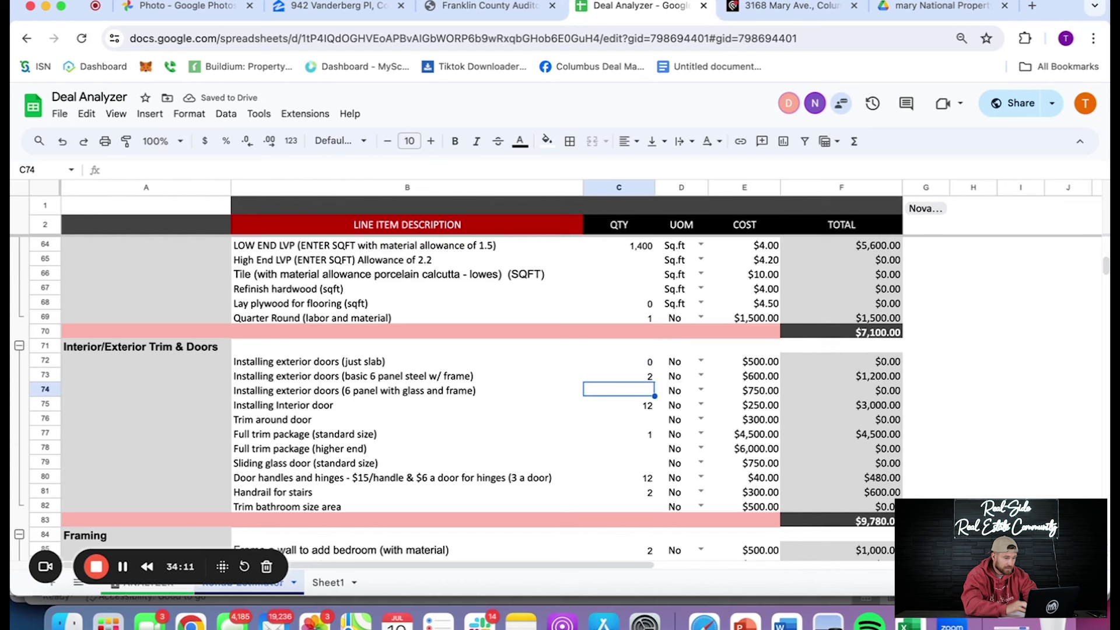
{"action": "left_click", "coordinate": [641, 405]}
{"action": "type", "text": "2"}
{"action": "key", "text": "Return"}
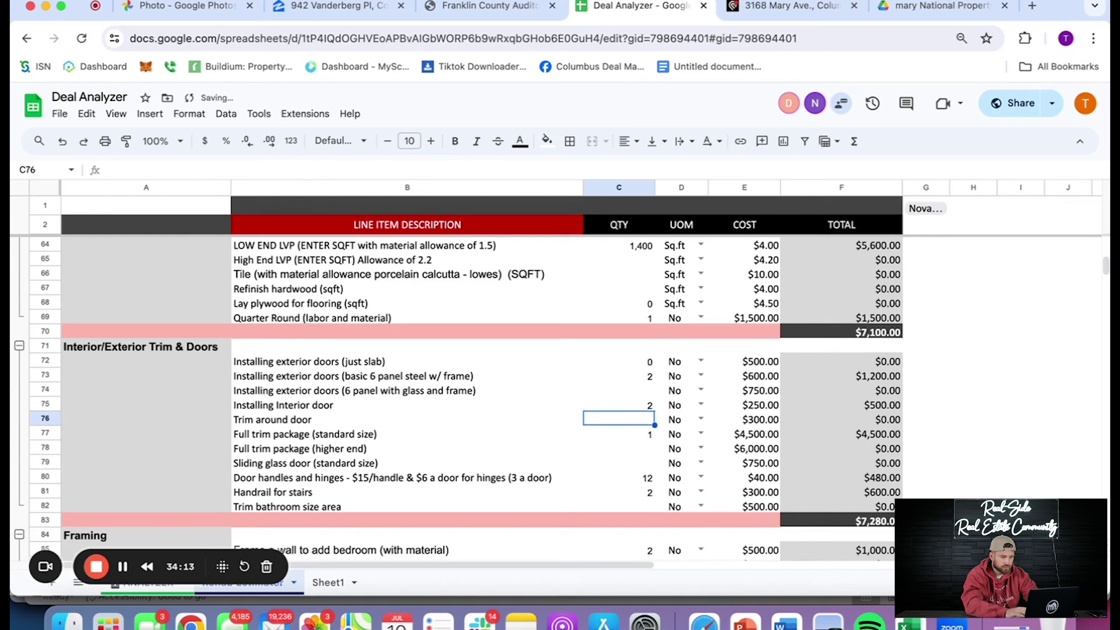
{"action": "left_click", "coordinate": [649, 408]}
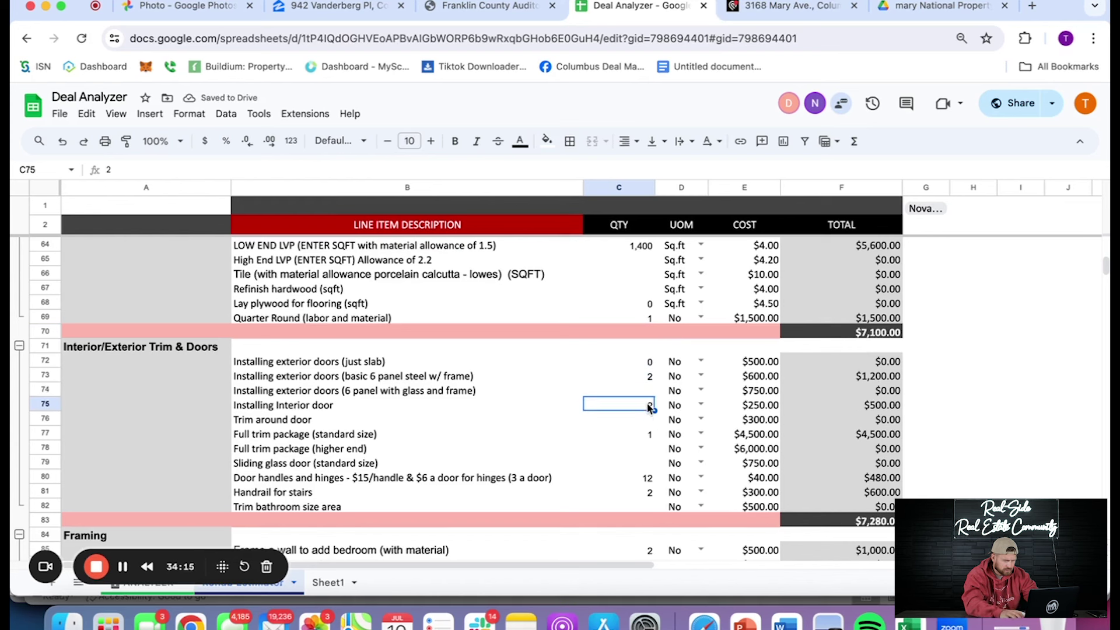
{"action": "type", "text": "1"}
{"action": "key", "text": "Return"}
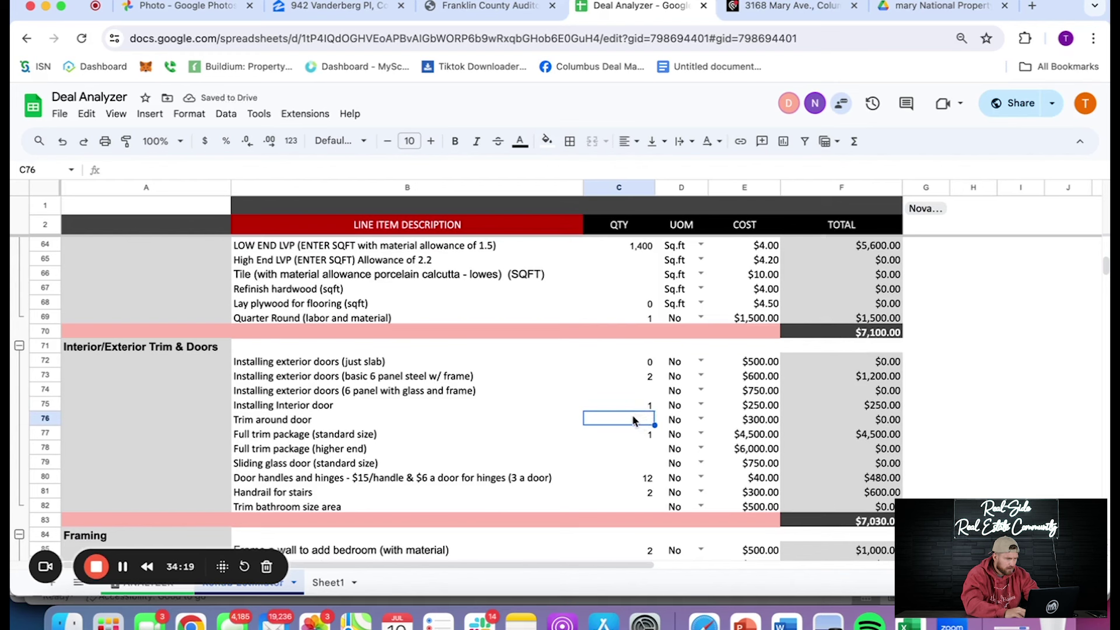
Clear the full trim package; enter 8 door handles, 1 stair handrail and 1 bathroom trim job
{"action": "left_click", "coordinate": [634, 432]}
{"action": "key", "text": "Delete"}
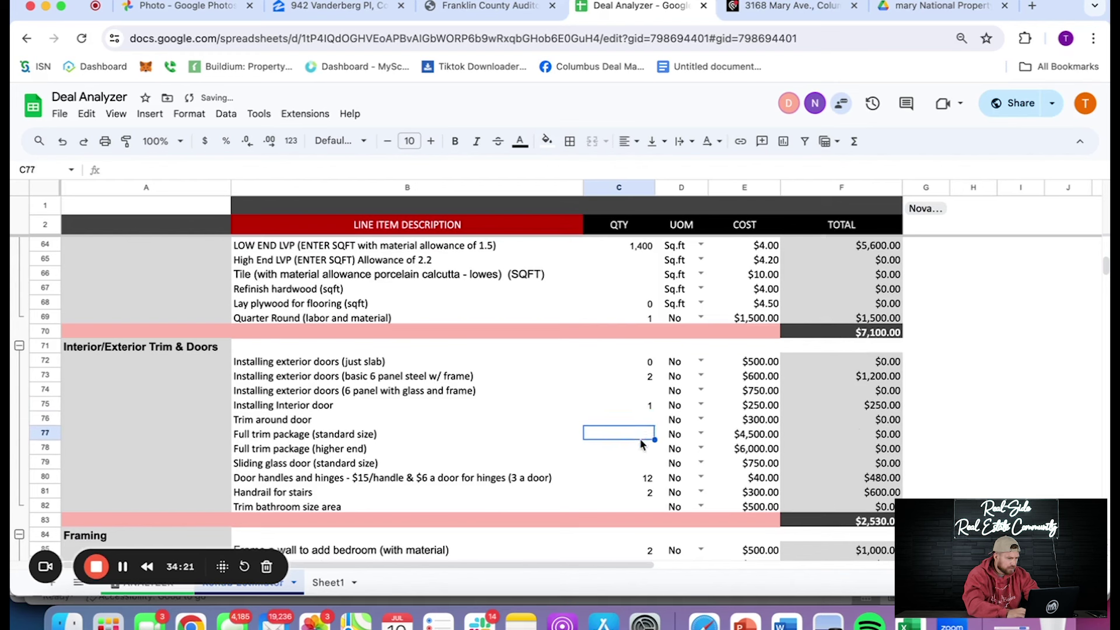
{"action": "left_click", "coordinate": [642, 478]}
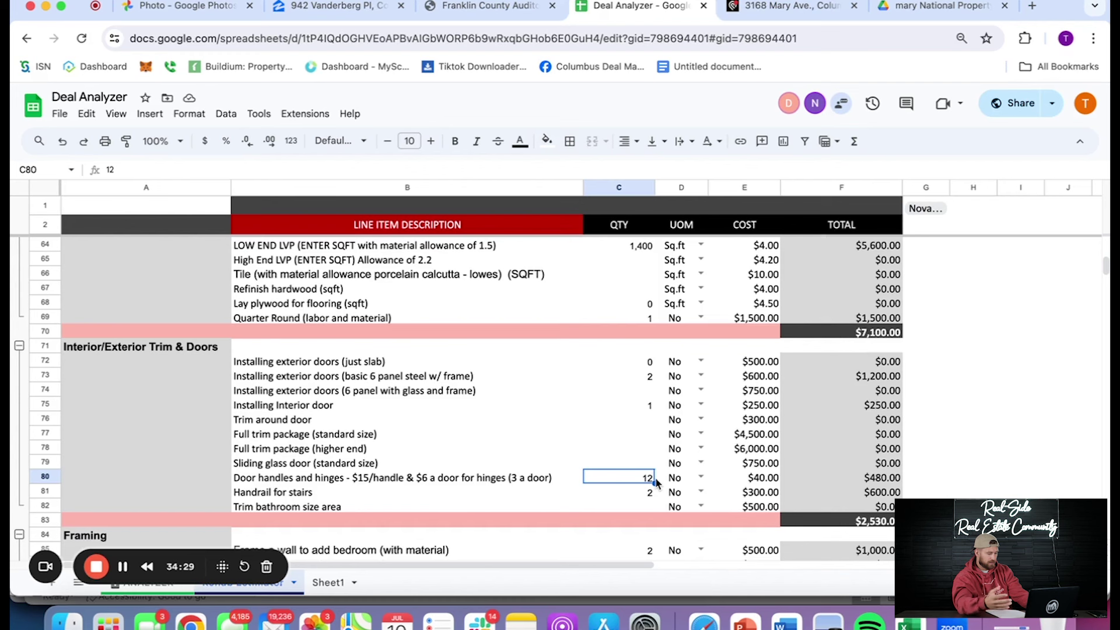
{"action": "type", "text": "8"}
{"action": "key", "text": "Return"}
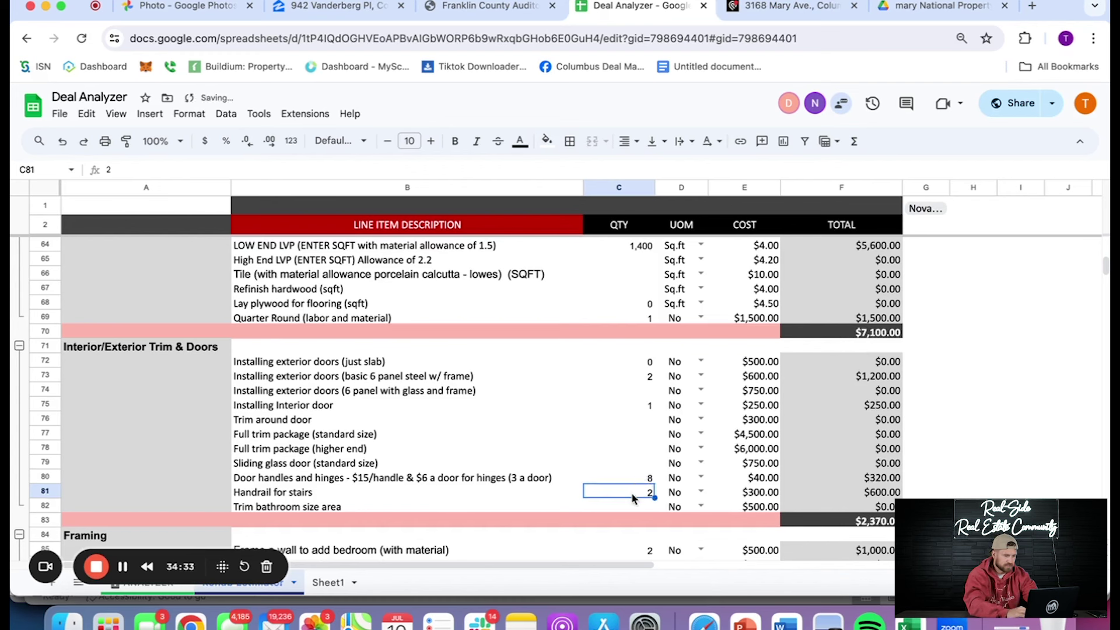
{"action": "type", "text": "1"}
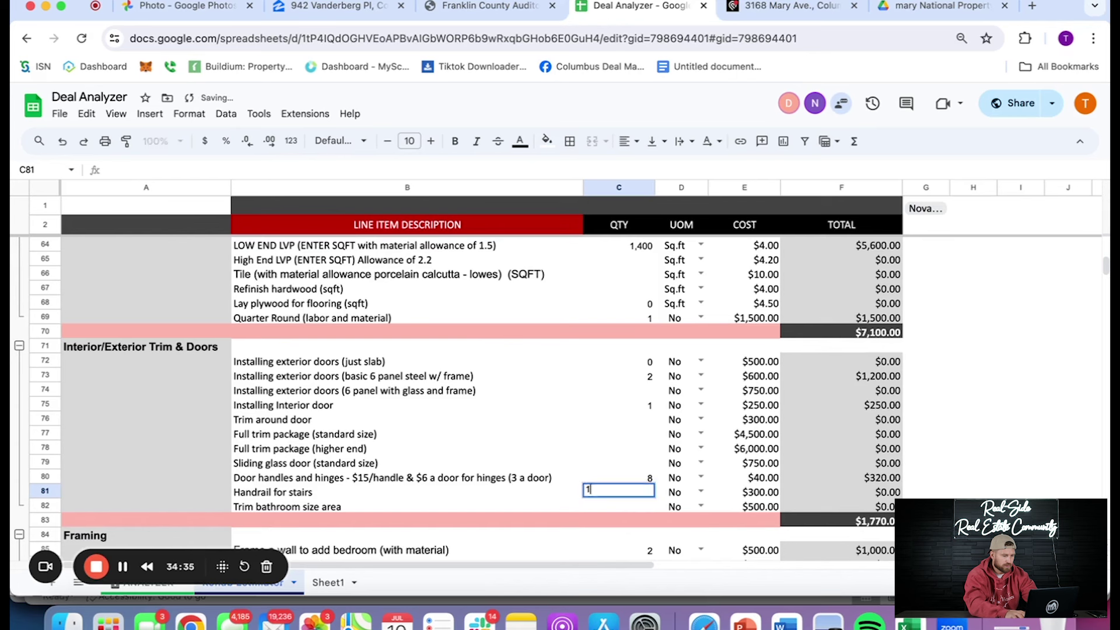
{"action": "key", "text": "Return"}
{"action": "type", "text": "1"}
{"action": "key", "text": "Return"}
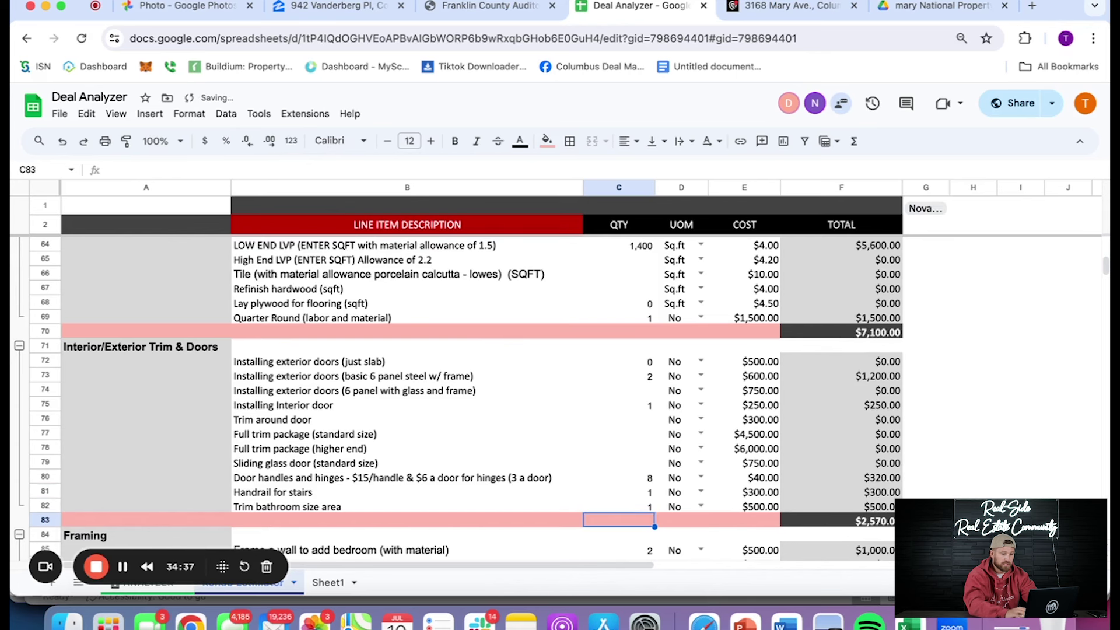
{"action": "scroll", "coordinate": [756, 416], "scroll_direction": "down", "scroll_amount": 2}
{"action": "scroll", "coordinate": [756, 416], "scroll_direction": "down", "scroll_amount": 2}
Clear the bedroom wall framing and flooring system redo quantities
{"action": "left_click", "coordinate": [650, 430]}
{"action": "key", "text": "Delete"}
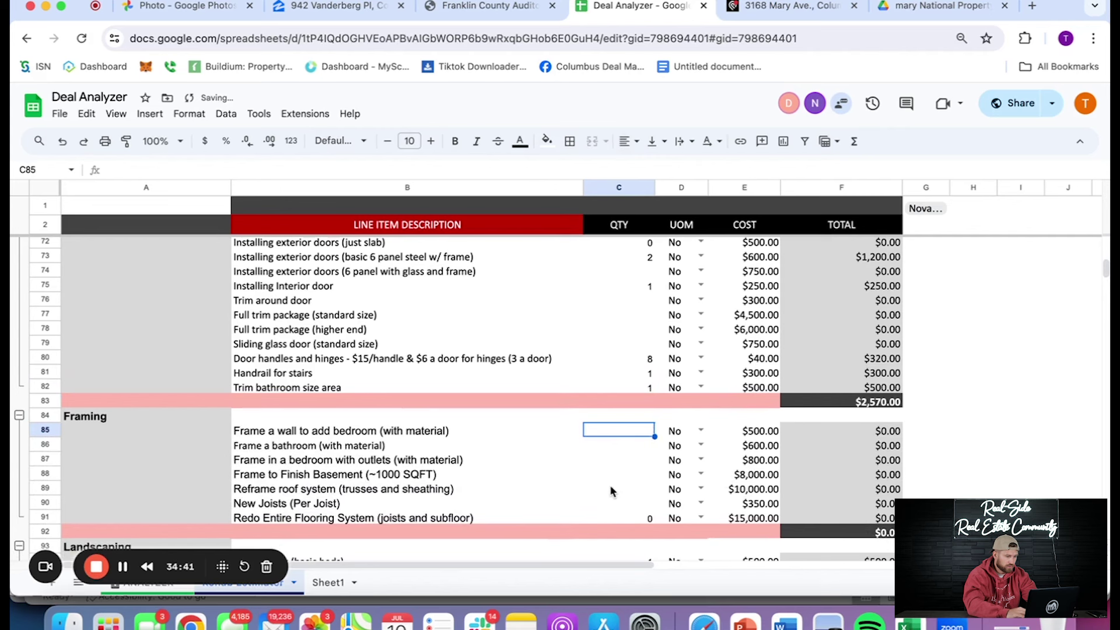
{"action": "left_click", "coordinate": [618, 516]}
{"action": "key", "text": "Delete"}
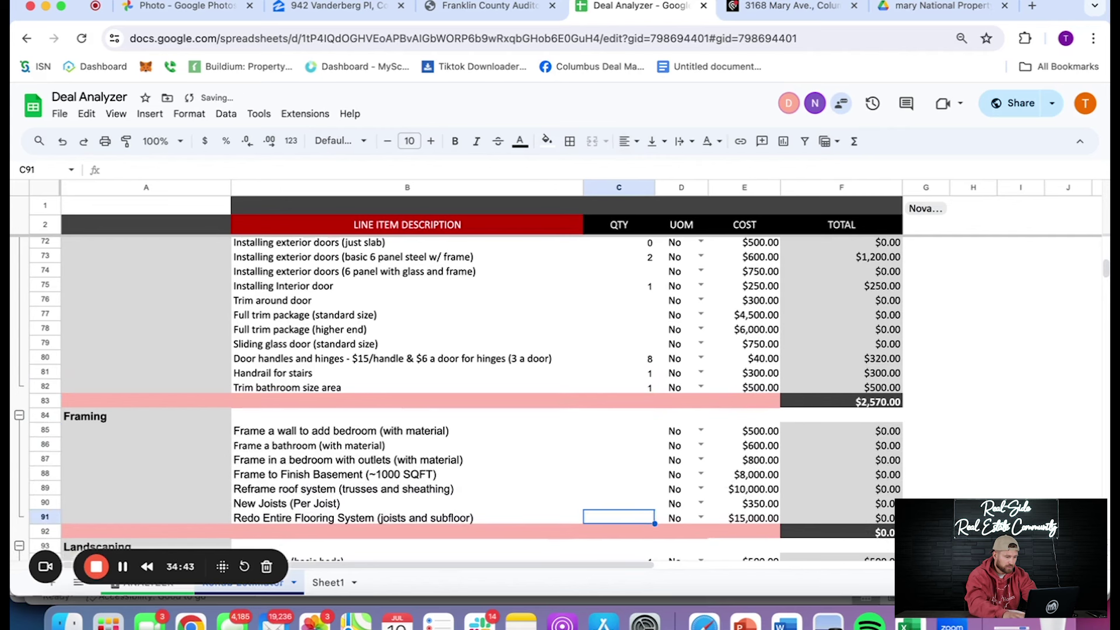
{"action": "scroll", "coordinate": [620, 486], "scroll_direction": "down", "scroll_amount": 5}
{"action": "left_click", "coordinate": [620, 478]}
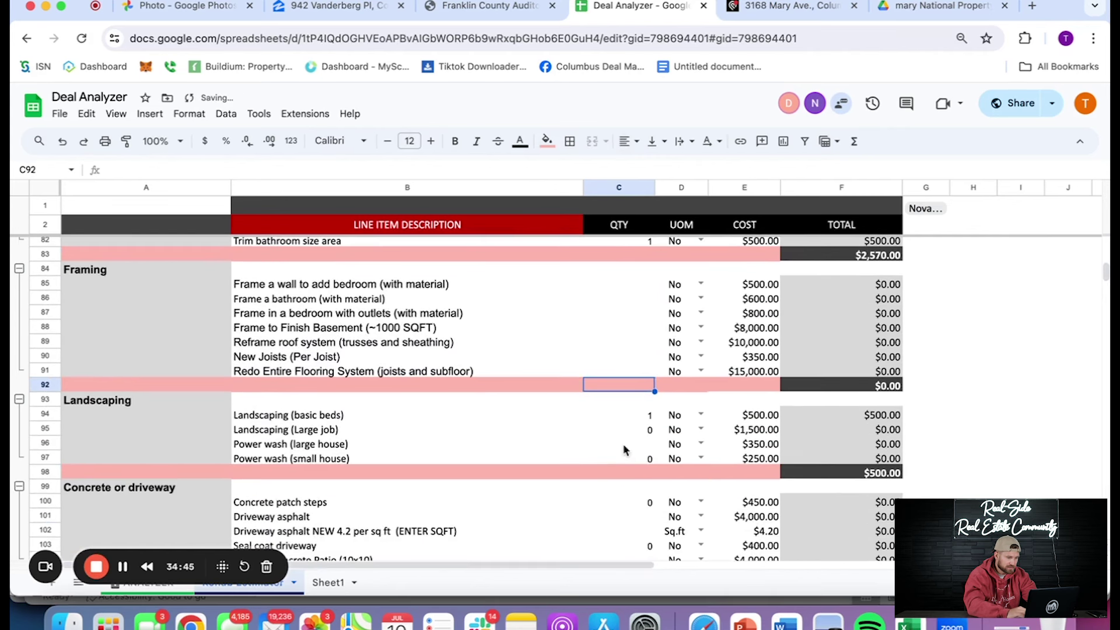
{"action": "left_click", "coordinate": [635, 415]}
{"action": "scroll", "coordinate": [635, 414], "scroll_direction": "down", "scroll_amount": 2}
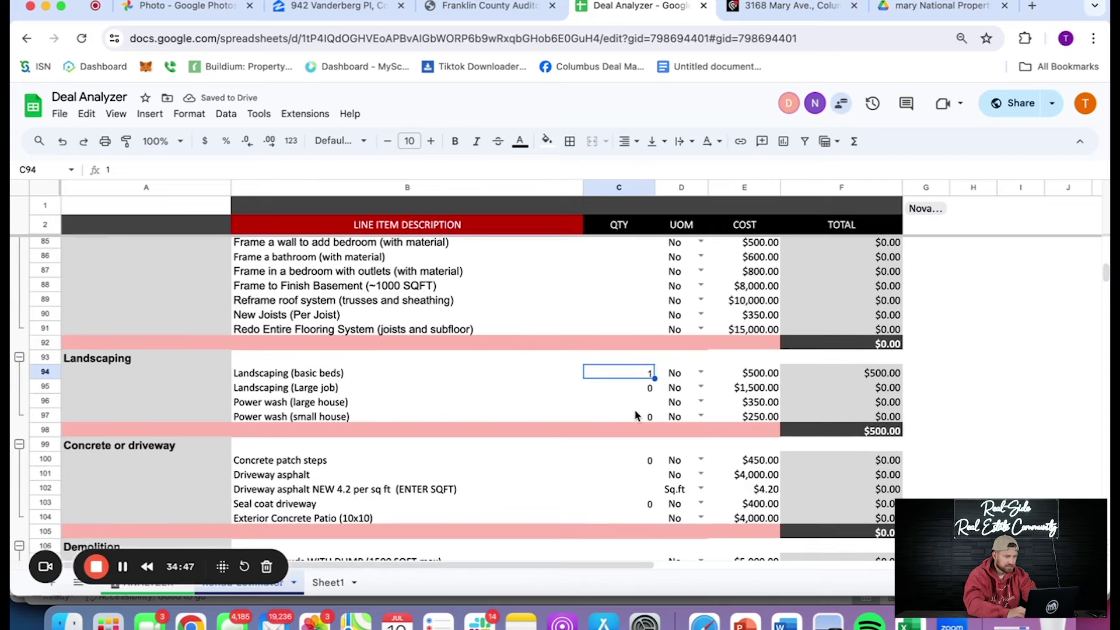
Enter 1 small house power wash and 1 seal coat driveway
{"action": "left_click", "coordinate": [646, 413]}
{"action": "type", "text": "1"}
{"action": "key", "text": "Return"}
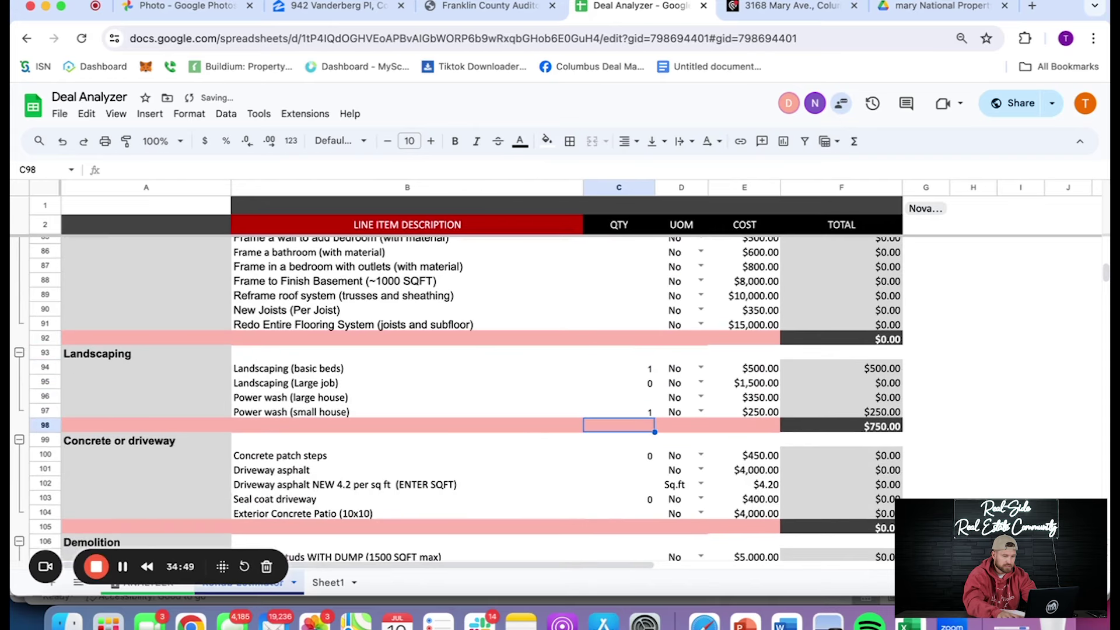
{"action": "scroll", "coordinate": [653, 443], "scroll_direction": "down", "scroll_amount": 2}
{"action": "scroll", "coordinate": [653, 442], "scroll_direction": "down", "scroll_amount": 2}
{"action": "left_click", "coordinate": [636, 425]}
{"action": "type", "text": "1"}
{"action": "key", "text": "Return"}
{"action": "scroll", "coordinate": [647, 420], "scroll_direction": "down", "scroll_amount": 5}
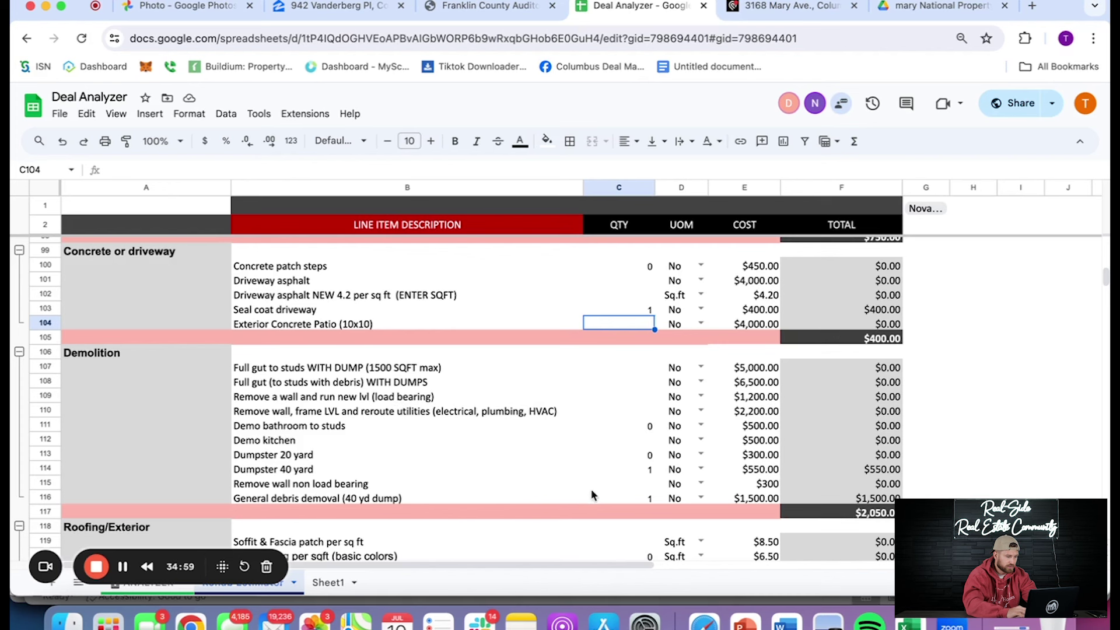
Set demolition: 1 wall removal, 0.5 bathroom demo, 1 kitchen demo, 1 20-yard dumpster, 0.5 debris removal, no 40-yard dumpster
{"action": "left_click", "coordinate": [615, 484]}
{"action": "type", "text": "1"}
{"action": "key", "text": "Return"}
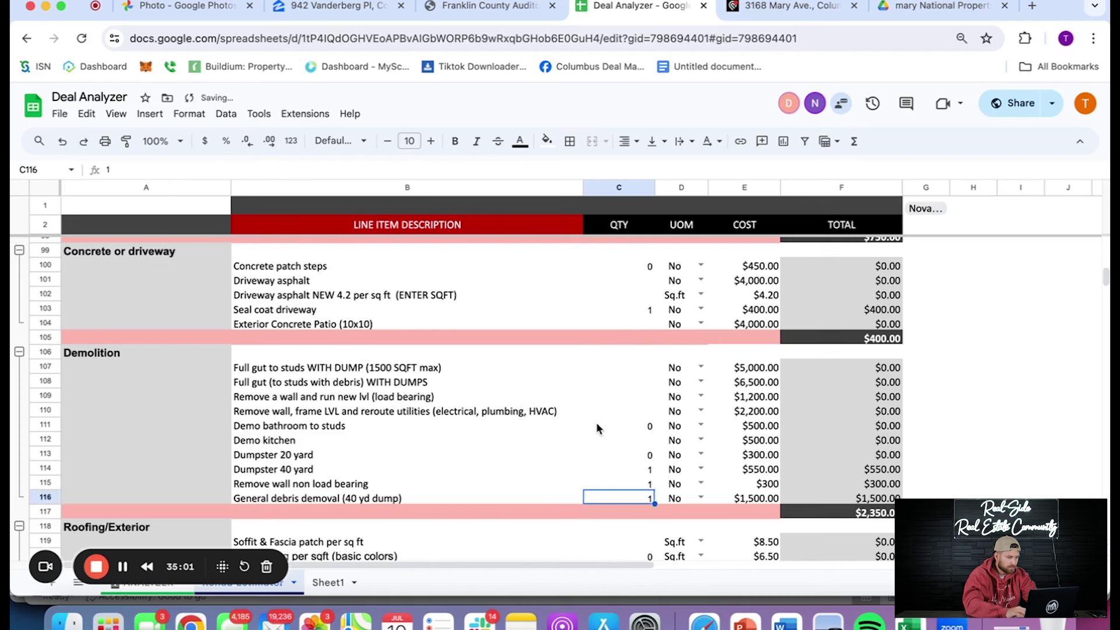
{"action": "left_click", "coordinate": [630, 427]}
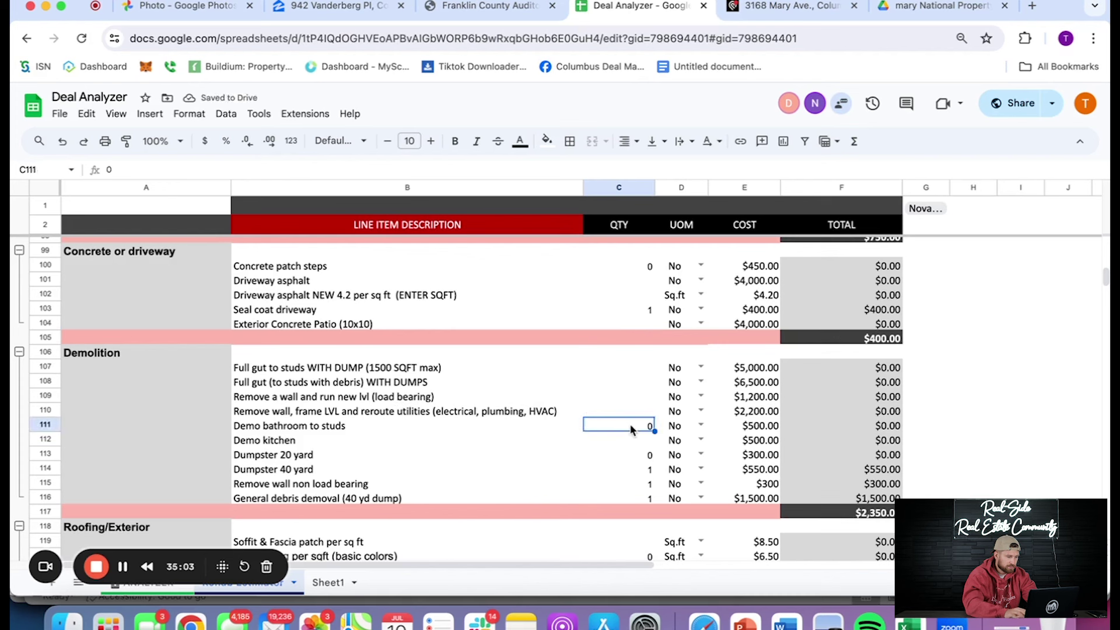
{"action": "type", "text": "0.5"}
{"action": "key", "text": "Return"}
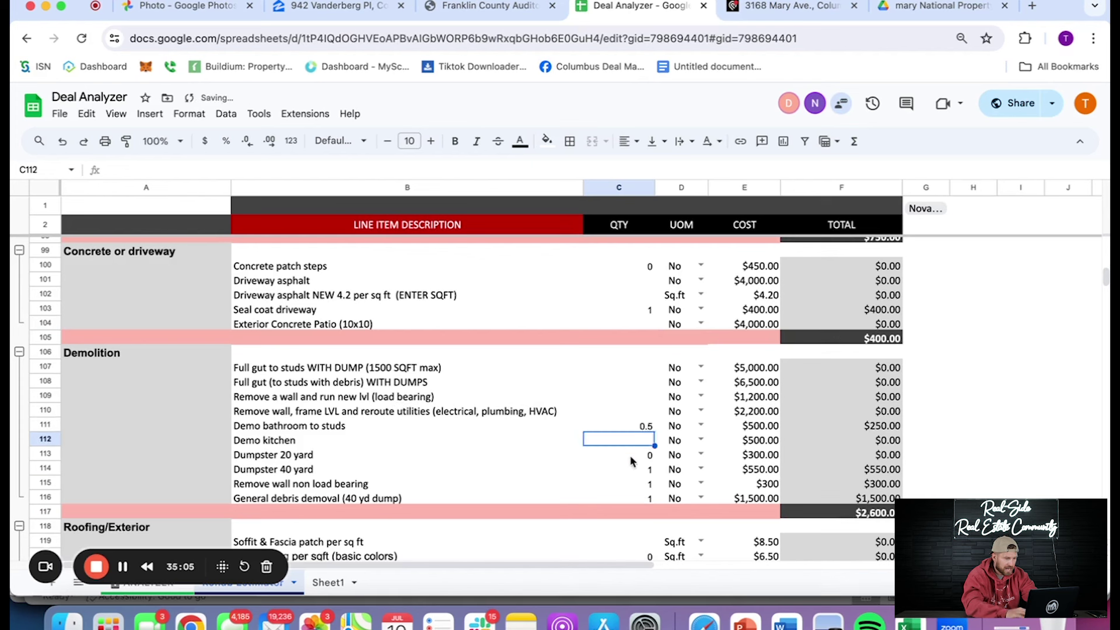
{"action": "type", "text": "1"}
{"action": "key", "text": "Return"}
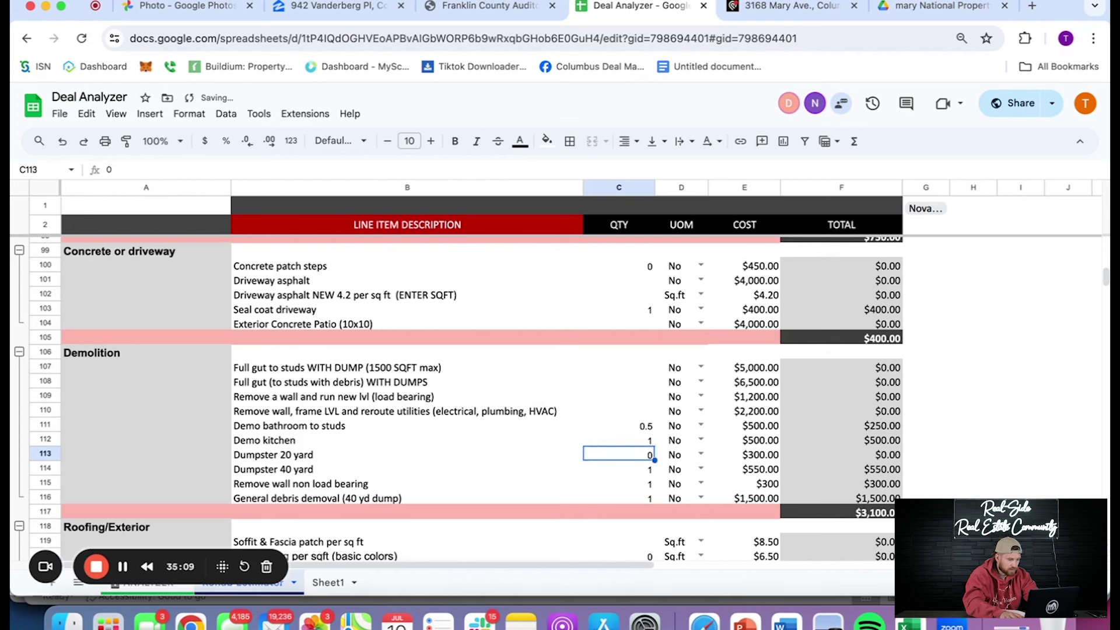
{"action": "type", "text": "1"}
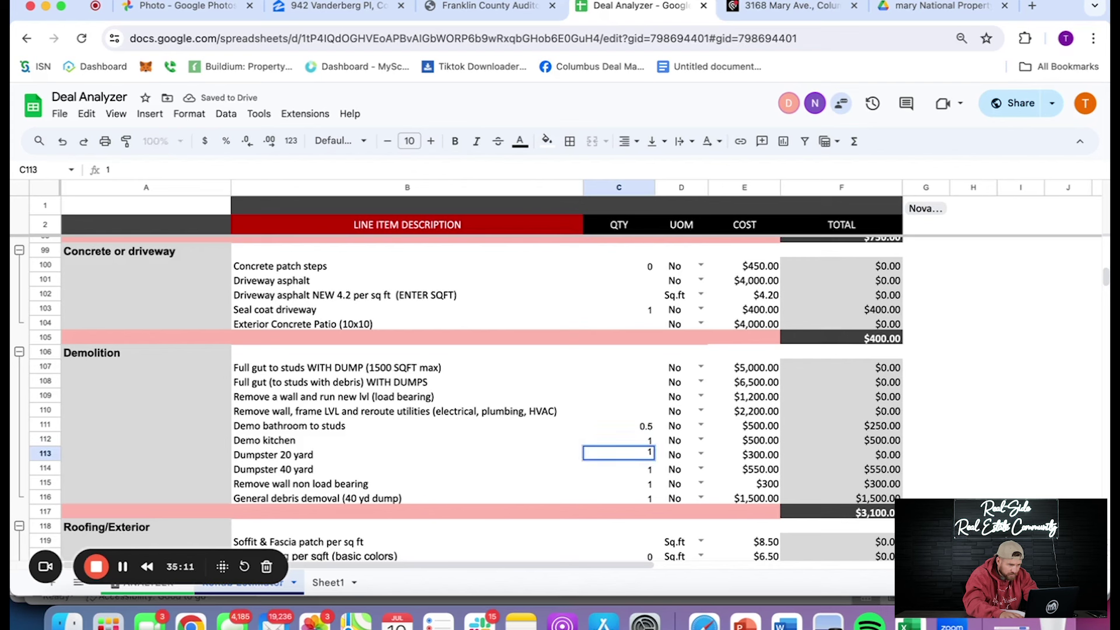
{"action": "key", "text": "Return"}
{"action": "key", "text": "Delete"}
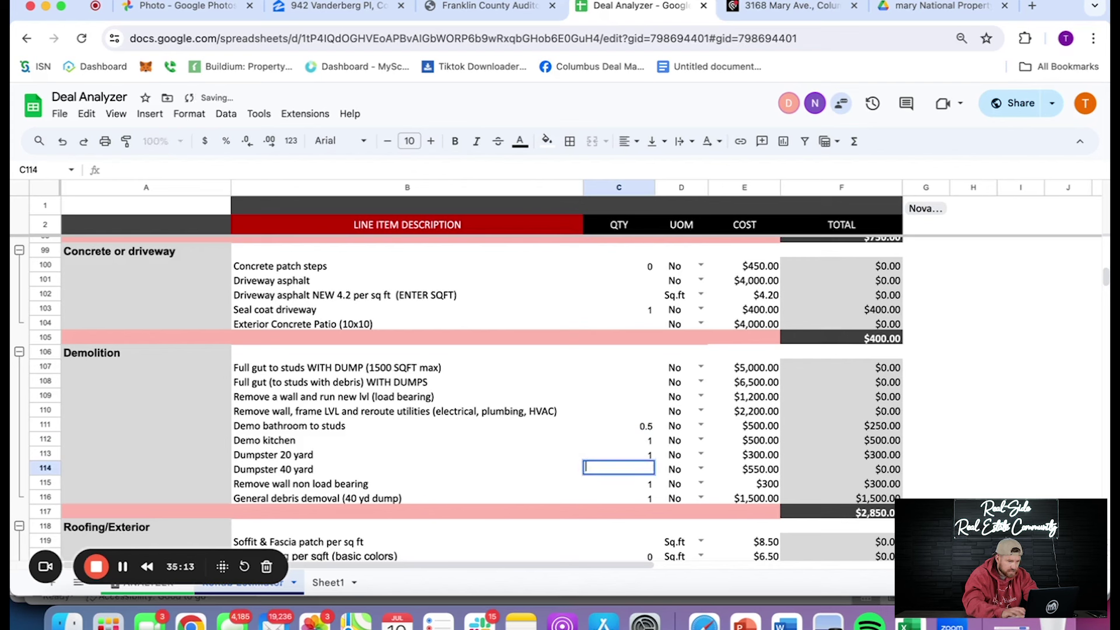
{"action": "left_click", "coordinate": [650, 498]}
{"action": "type", "text": "0.5"}
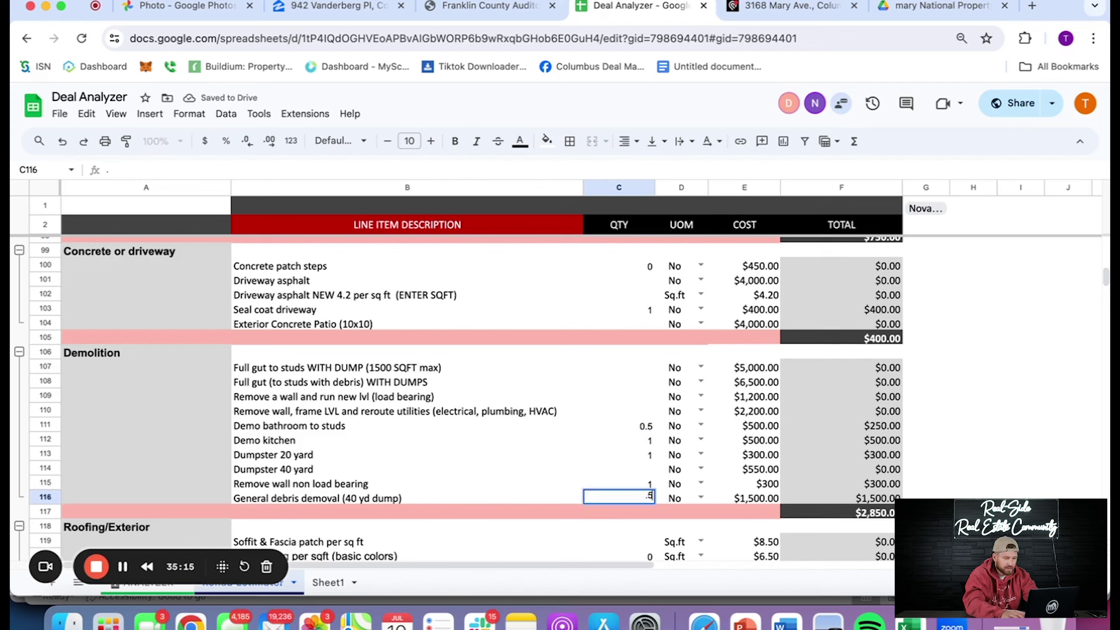
{"action": "key", "text": "Return"}
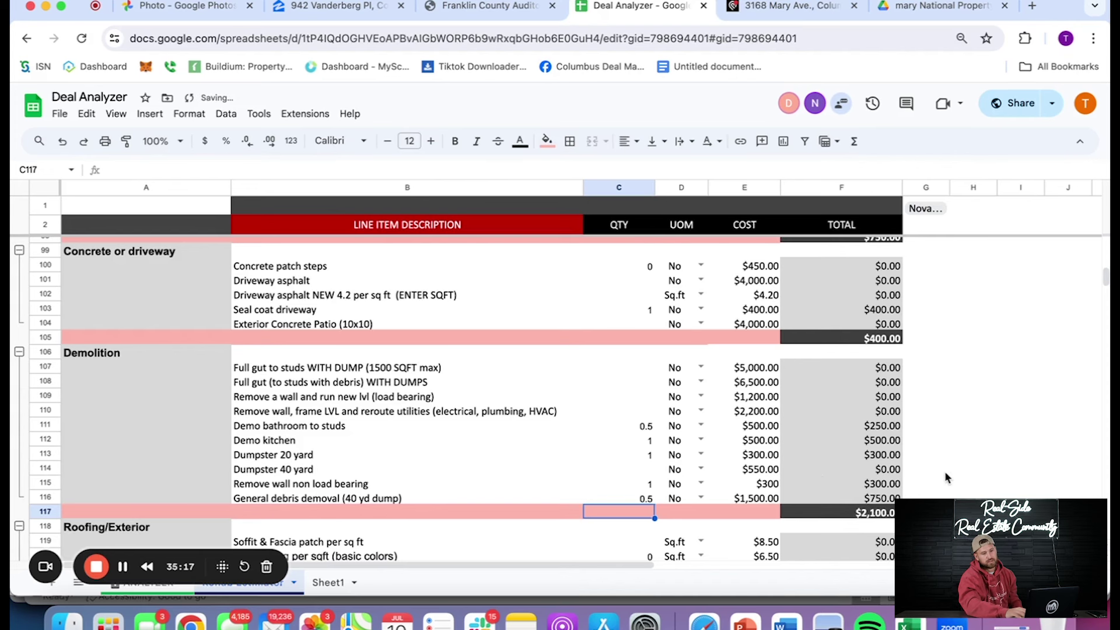
Enter 1 regular vinyl window, bringing Roofing/Exterior to $1,050, then scroll back up toward Paint
{"action": "left_click", "coordinate": [938, 428]}
{"action": "scroll", "coordinate": [938, 428], "scroll_direction": "down", "scroll_amount": 3}
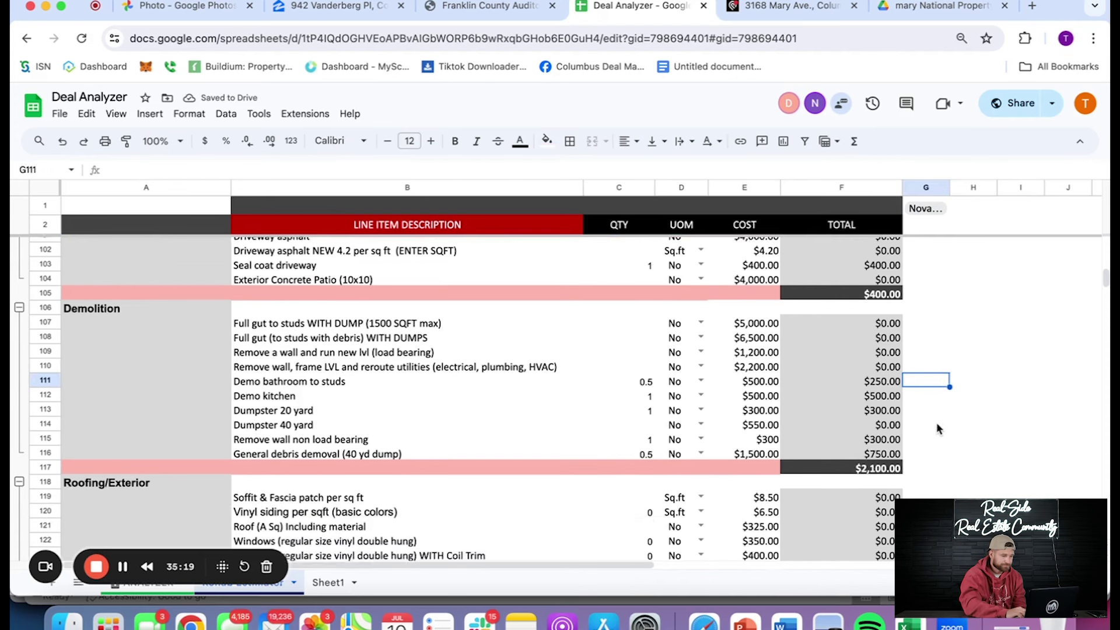
{"action": "scroll", "coordinate": [939, 429], "scroll_direction": "down", "scroll_amount": 3}
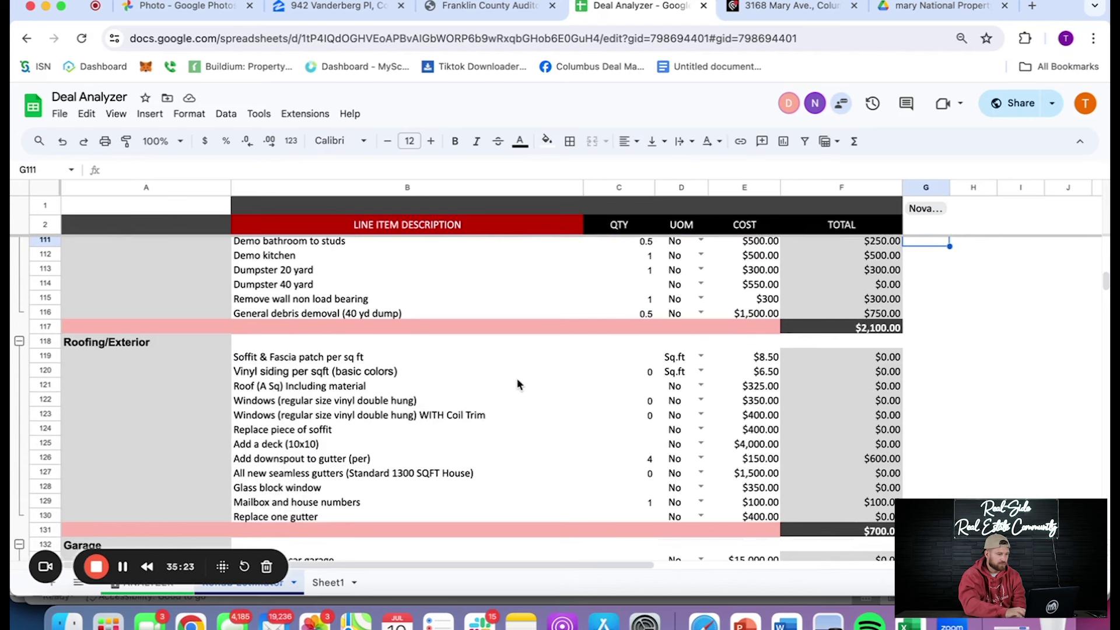
{"action": "scroll", "coordinate": [500, 389], "scroll_direction": "down", "scroll_amount": 2}
{"action": "left_click", "coordinate": [644, 364]}
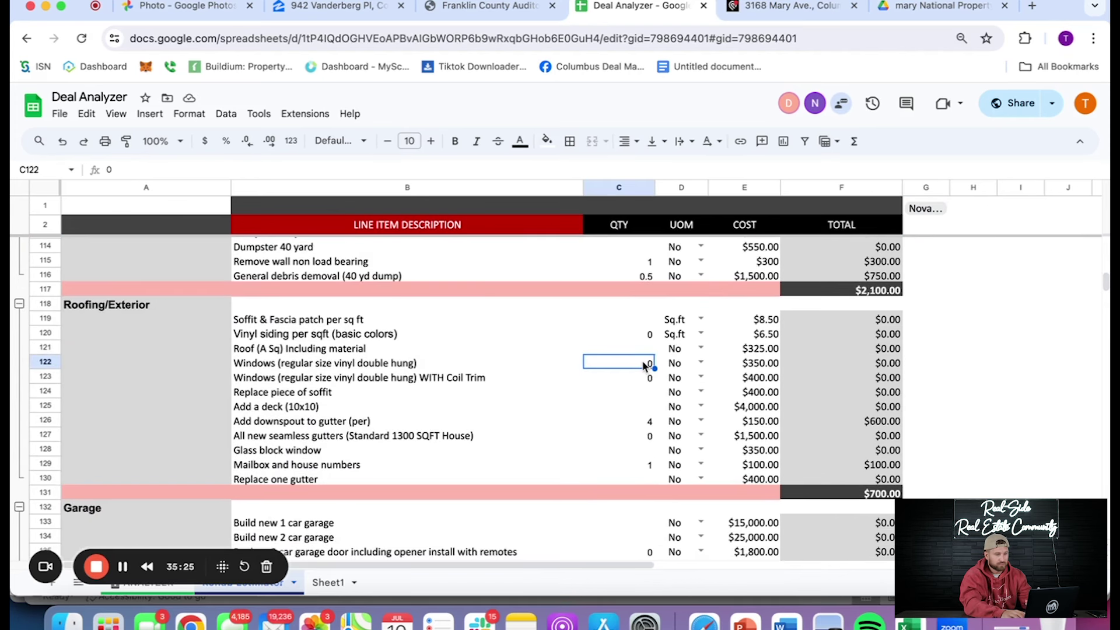
{"action": "type", "text": "1"}
{"action": "key", "text": "Return"}
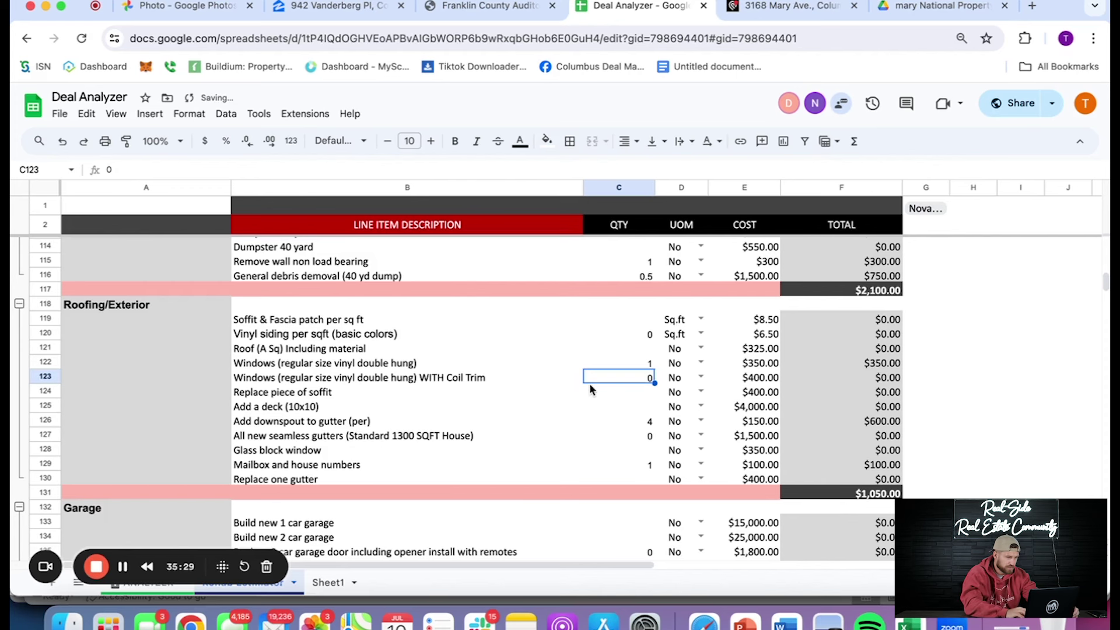
{"action": "scroll", "coordinate": [590, 386], "scroll_direction": "down", "scroll_amount": 1}
{"action": "left_click", "coordinate": [565, 384]}
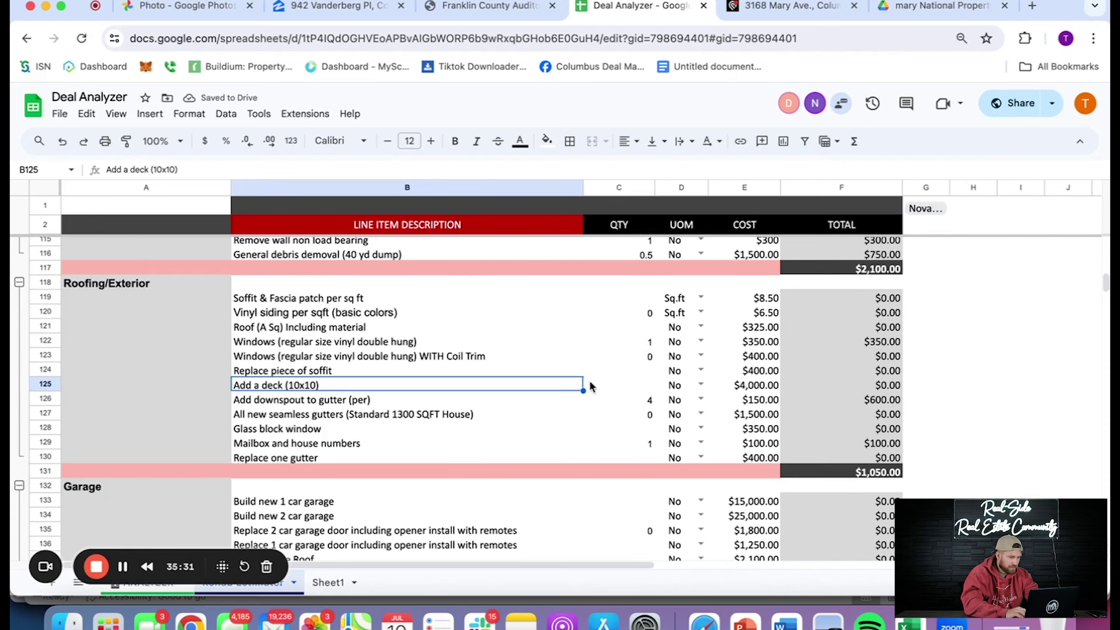
{"action": "scroll", "coordinate": [586, 399], "scroll_direction": "up", "scroll_amount": 10}
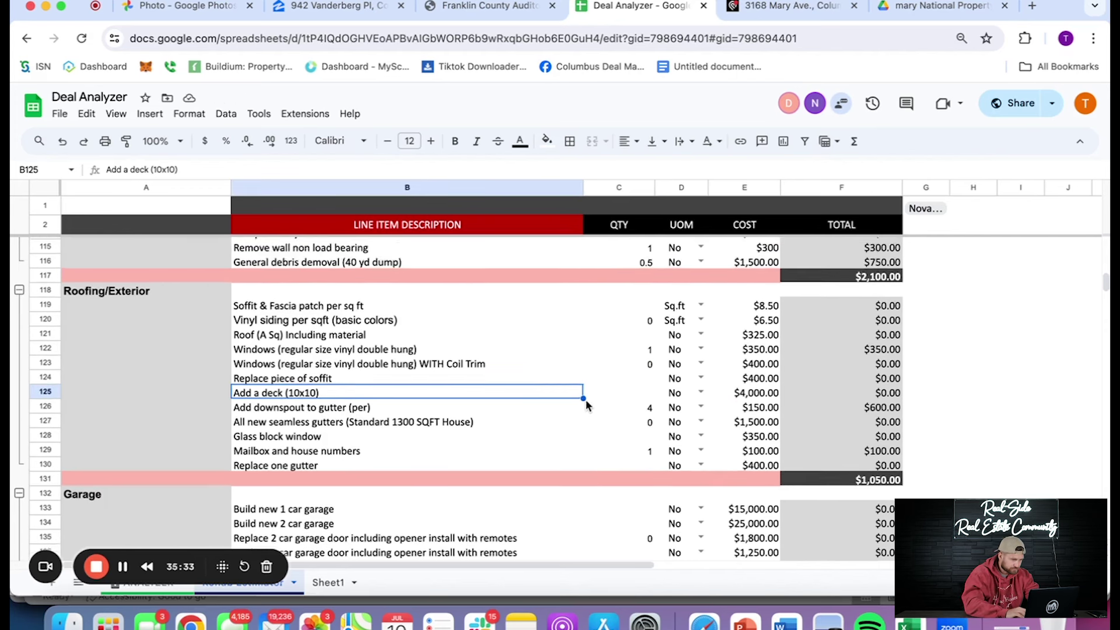
{"action": "scroll", "coordinate": [587, 405], "scroll_direction": "up", "scroll_amount": 15}
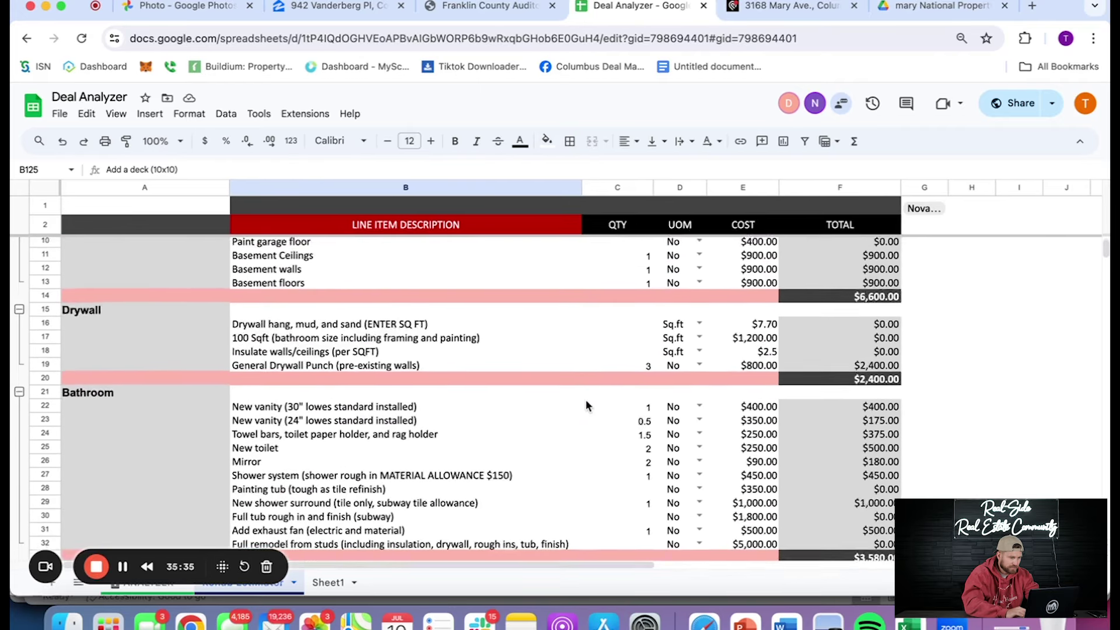
Set the exterior paint quantity to 500 sq ft
{"action": "left_click", "coordinate": [635, 313]}
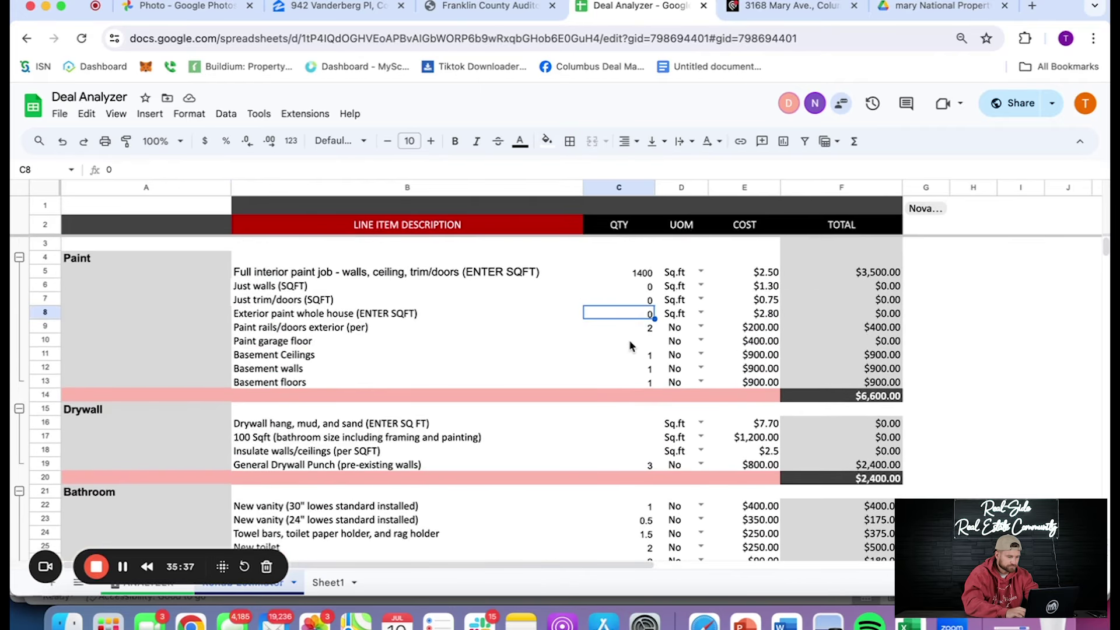
{"action": "type", "text": "200"}
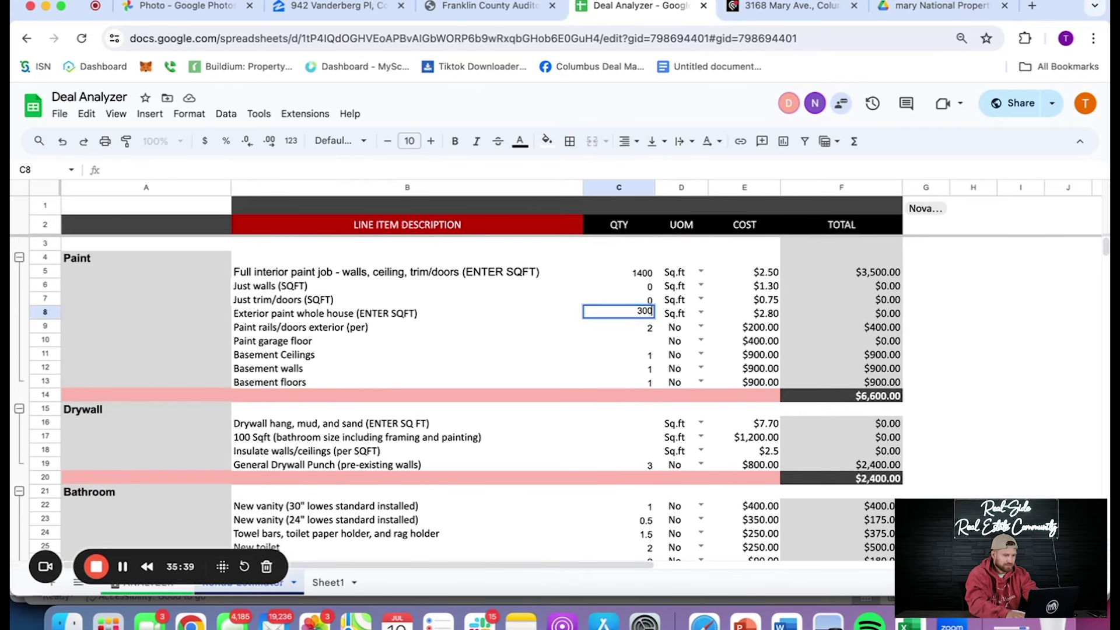
{"action": "key", "text": "Return"}
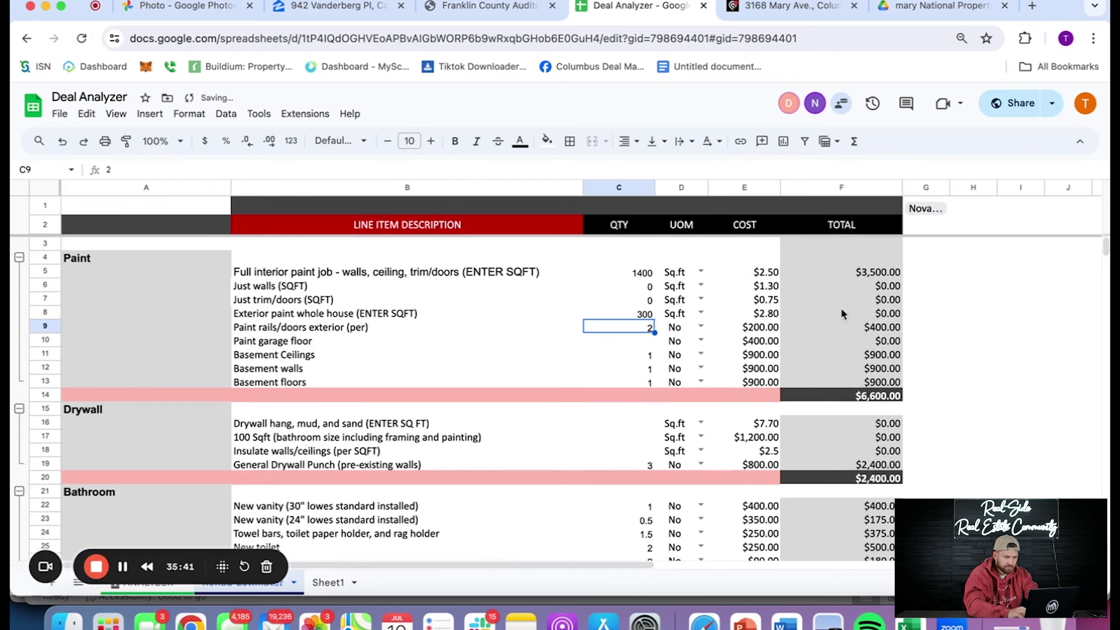
{"action": "left_click", "coordinate": [871, 314]}
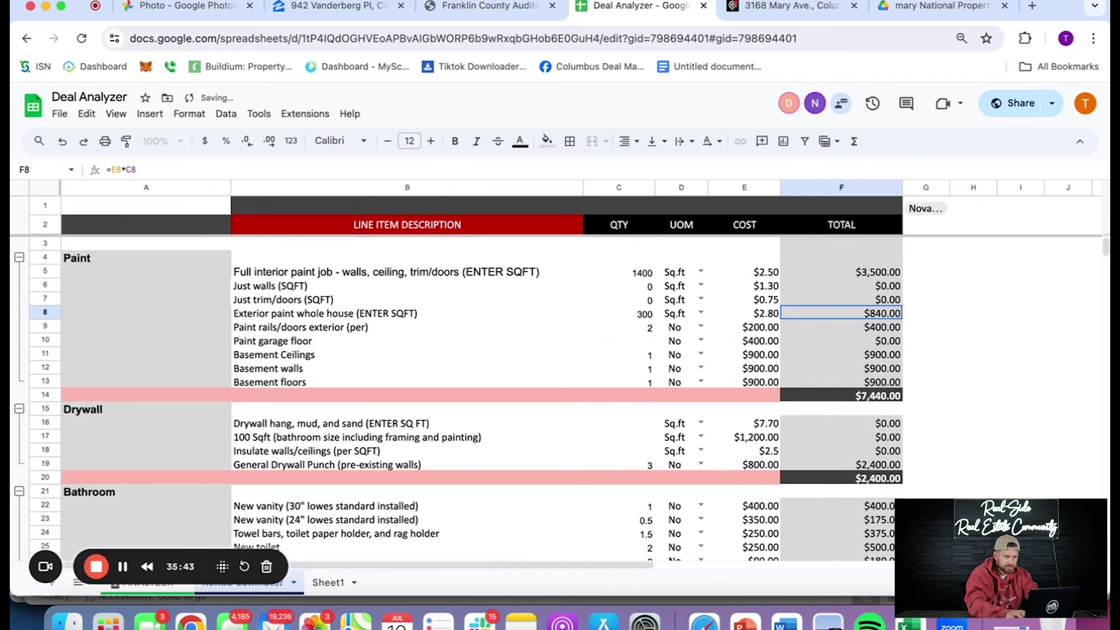
{"action": "scroll", "coordinate": [727, 382], "scroll_direction": "down", "scroll_amount": 15}
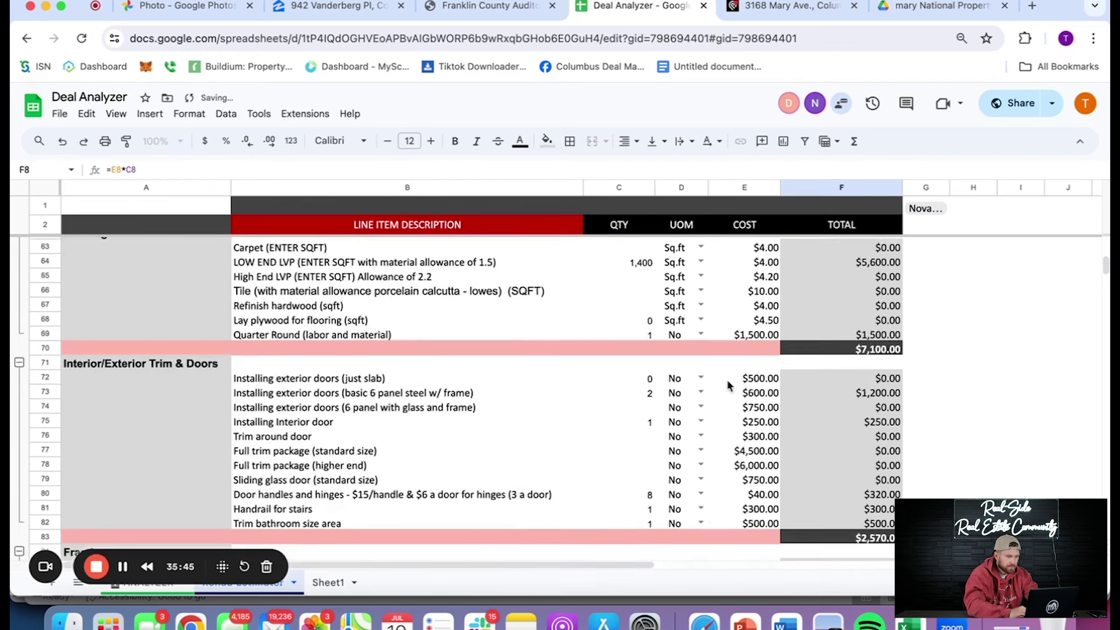
{"action": "scroll", "coordinate": [727, 379], "scroll_direction": "up", "scroll_amount": 15}
{"action": "left_click", "coordinate": [636, 314]}
{"action": "type", "text": "500"}
{"action": "key", "text": "Return"}
Clear the Furnace, AC and register covers quantities from the HVAC section
{"action": "scroll", "coordinate": [582, 401], "scroll_direction": "down", "scroll_amount": 15}
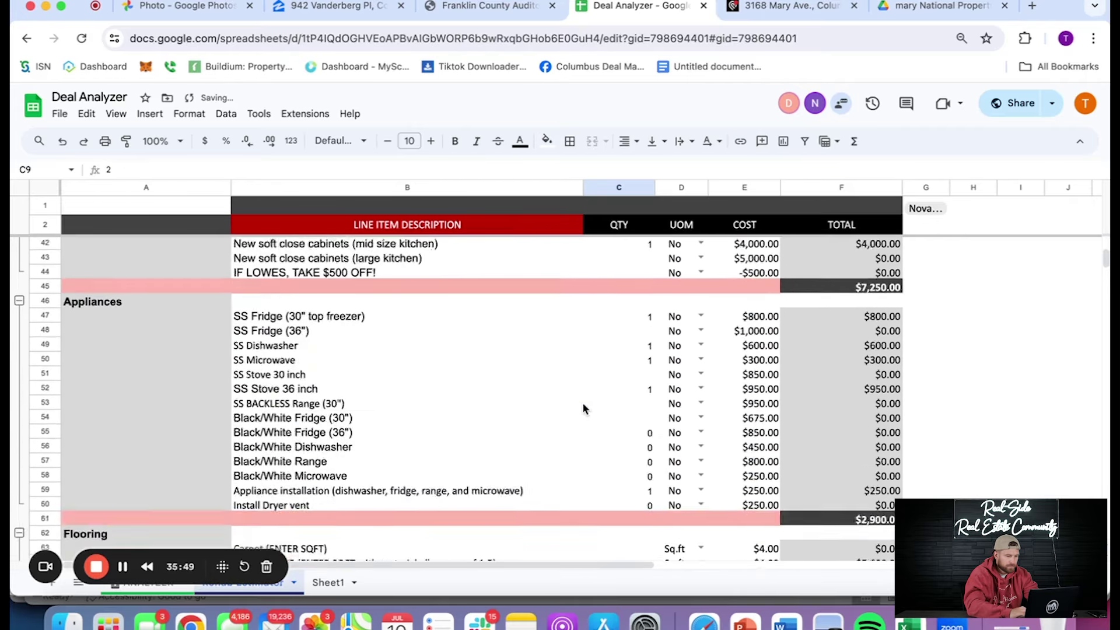
{"action": "scroll", "coordinate": [582, 405], "scroll_direction": "down", "scroll_amount": 8}
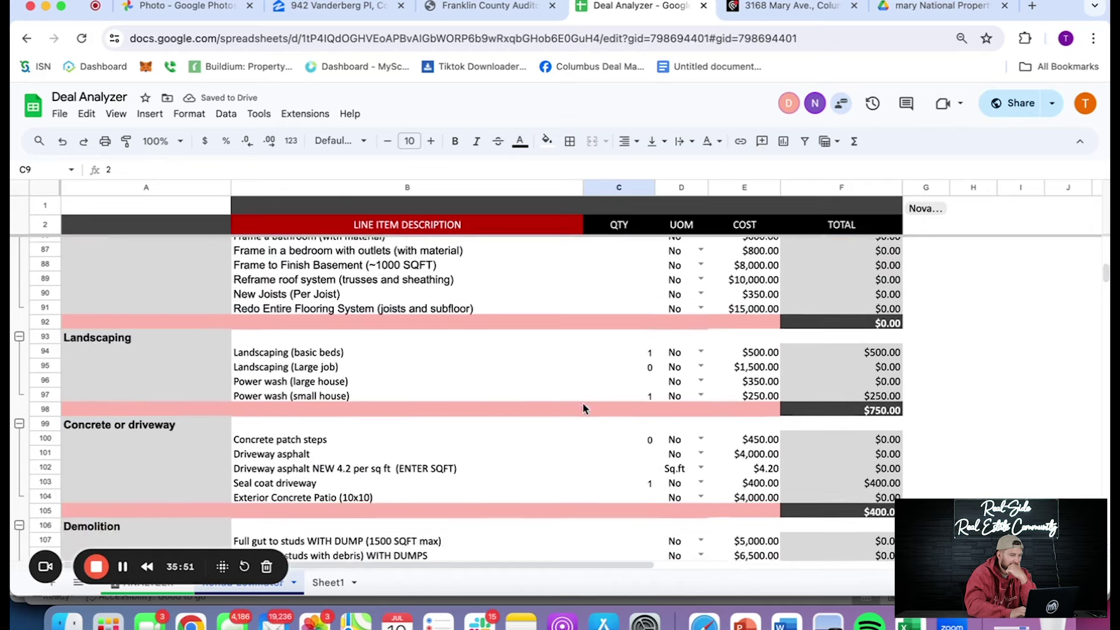
{"action": "scroll", "coordinate": [583, 405], "scroll_direction": "down", "scroll_amount": 6}
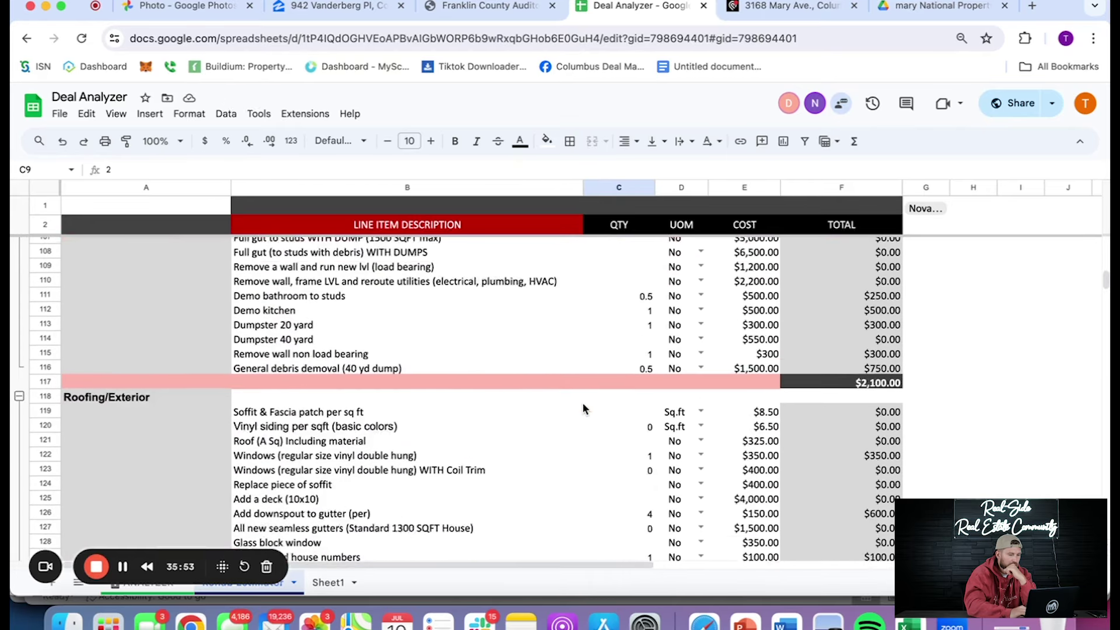
{"action": "scroll", "coordinate": [583, 409], "scroll_direction": "down", "scroll_amount": 3}
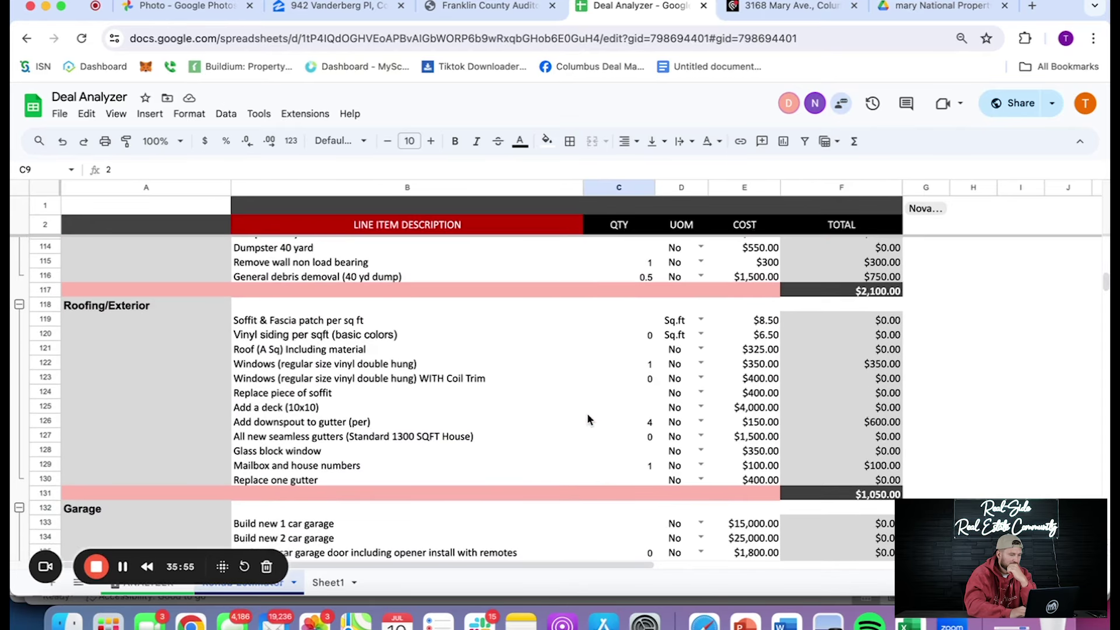
{"action": "scroll", "coordinate": [608, 411], "scroll_direction": "down", "scroll_amount": 2}
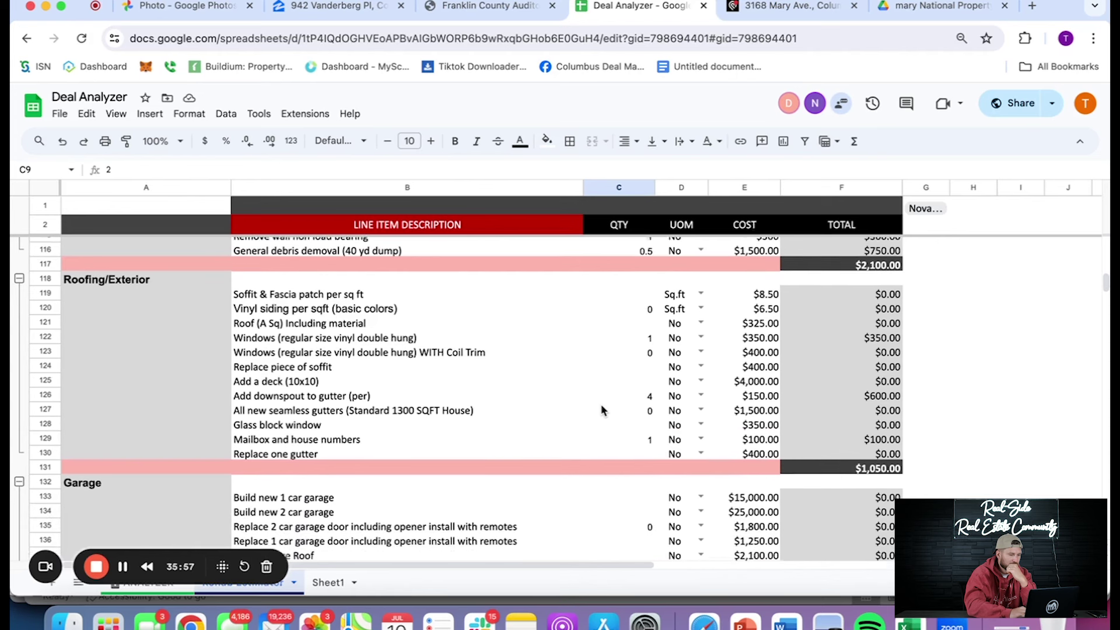
{"action": "scroll", "coordinate": [613, 420], "scroll_direction": "down", "scroll_amount": 1}
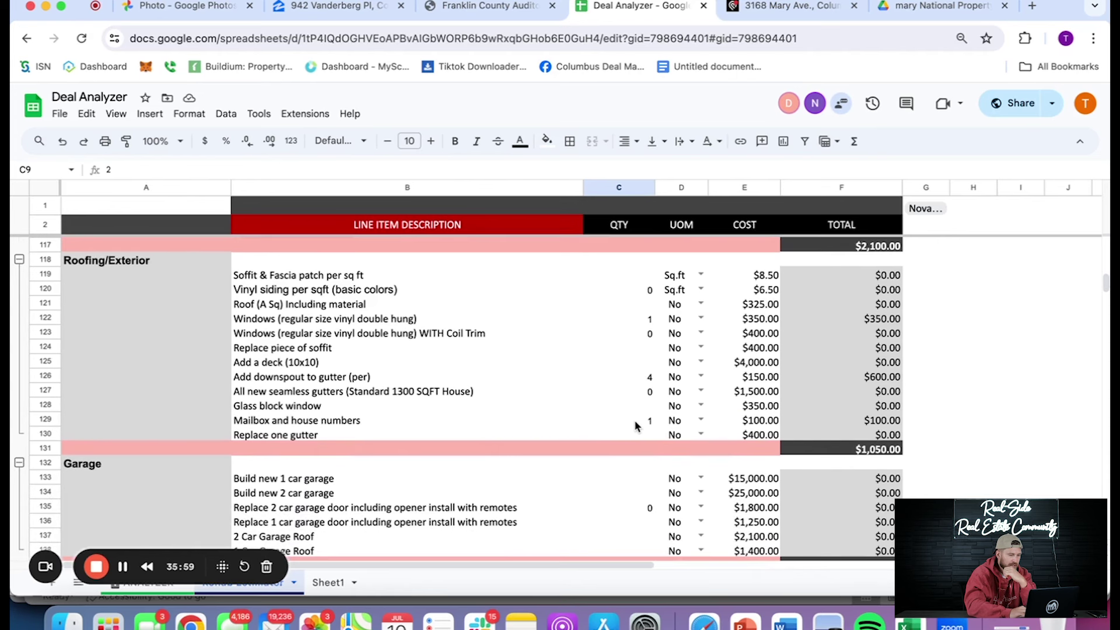
{"action": "left_click", "coordinate": [589, 420]}
{"action": "scroll", "coordinate": [565, 419], "scroll_direction": "down", "scroll_amount": 2}
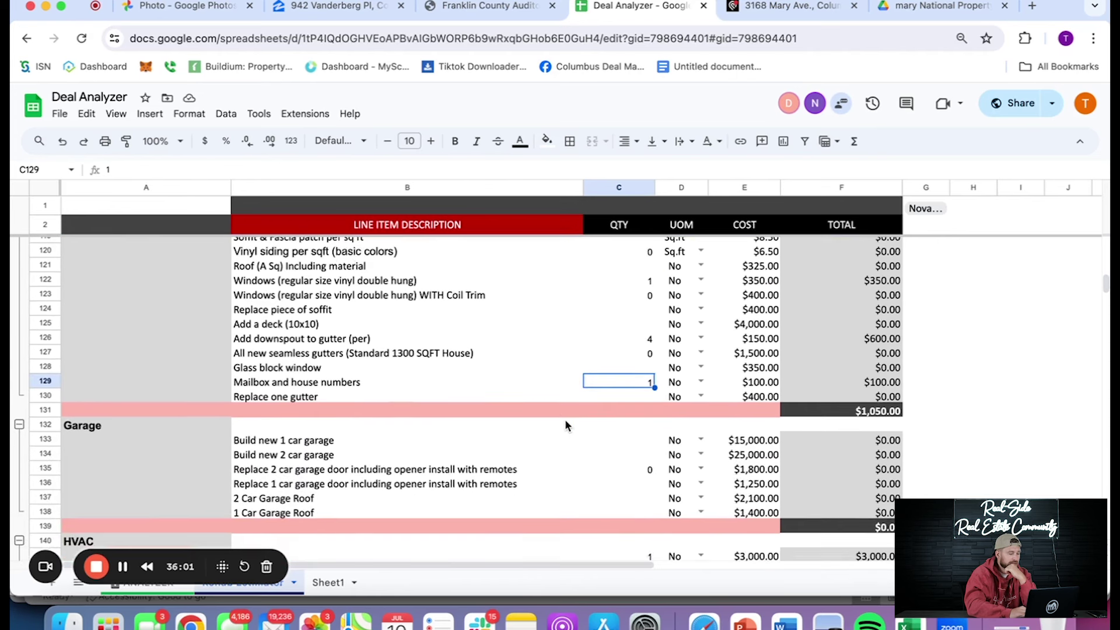
{"action": "scroll", "coordinate": [564, 425], "scroll_direction": "down", "scroll_amount": 5}
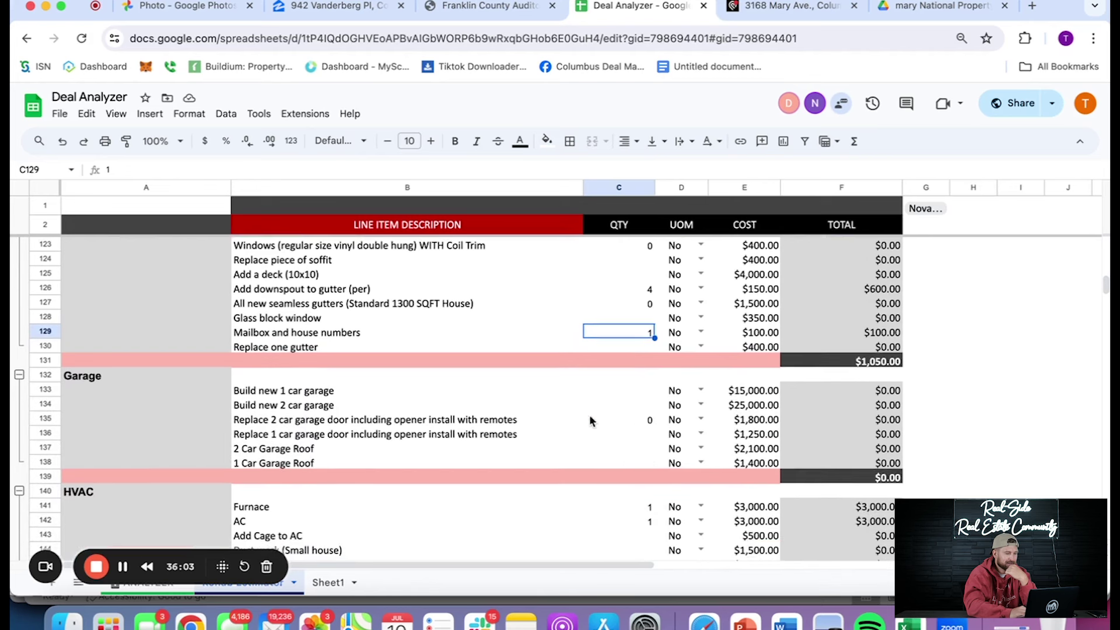
{"action": "scroll", "coordinate": [622, 426], "scroll_direction": "down", "scroll_amount": 5}
{"action": "left_click", "coordinate": [644, 380]}
{"action": "key", "text": "Delete"}
{"action": "left_click", "coordinate": [649, 395]}
{"action": "key", "text": "Delete"}
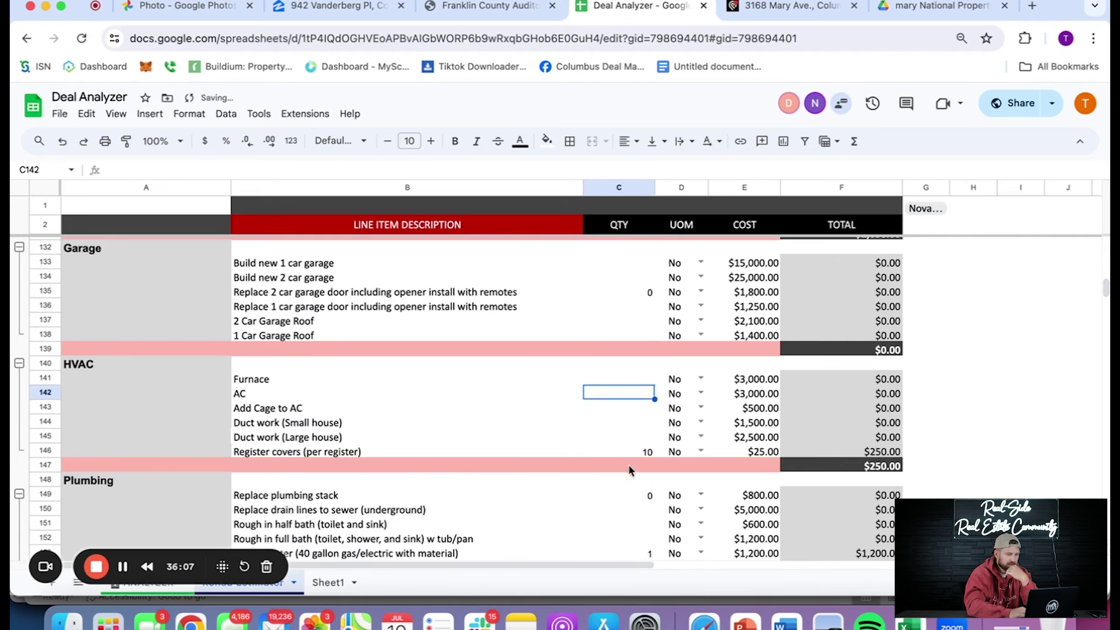
{"action": "left_click", "coordinate": [651, 453]}
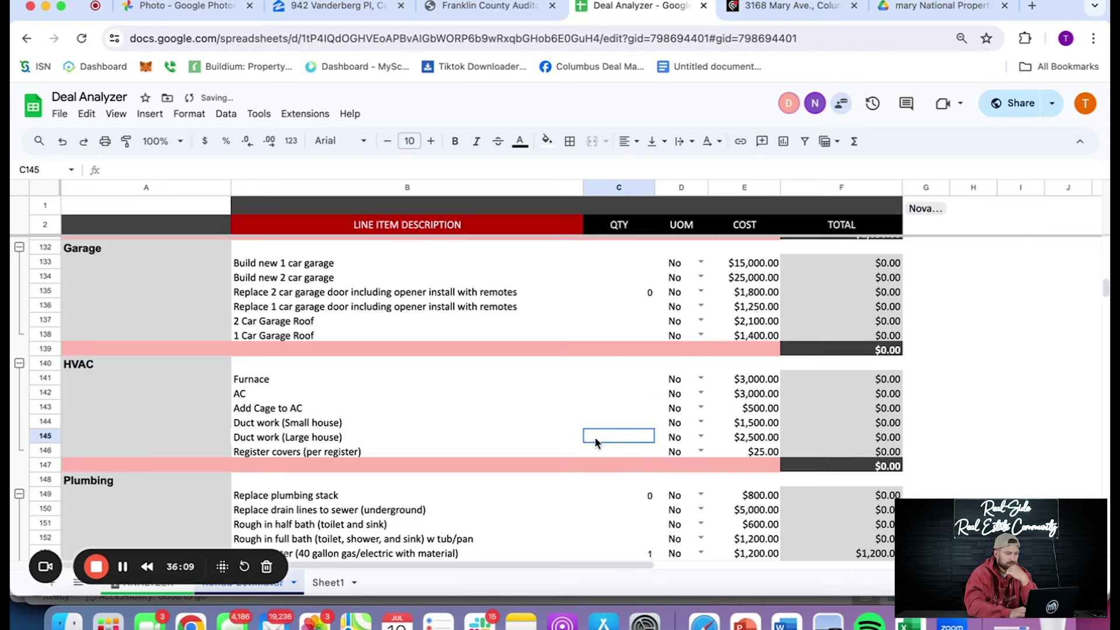
{"action": "left_click", "coordinate": [593, 436]}
{"action": "scroll", "coordinate": [595, 438], "scroll_direction": "down", "scroll_amount": 5}
{"action": "scroll", "coordinate": [595, 439], "scroll_direction": "down", "scroll_amount": 1}
Add one plumbing stack replacement and remove the water heater
{"action": "left_click", "coordinate": [648, 333]}
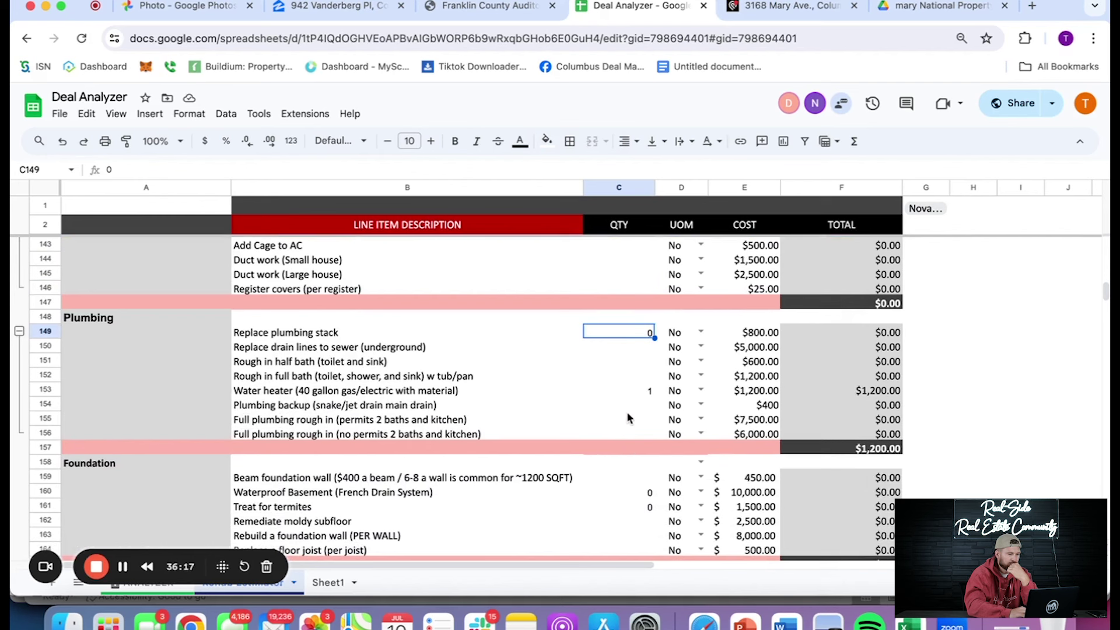
{"action": "type", "text": "1"}
{"action": "key", "text": "Return"}
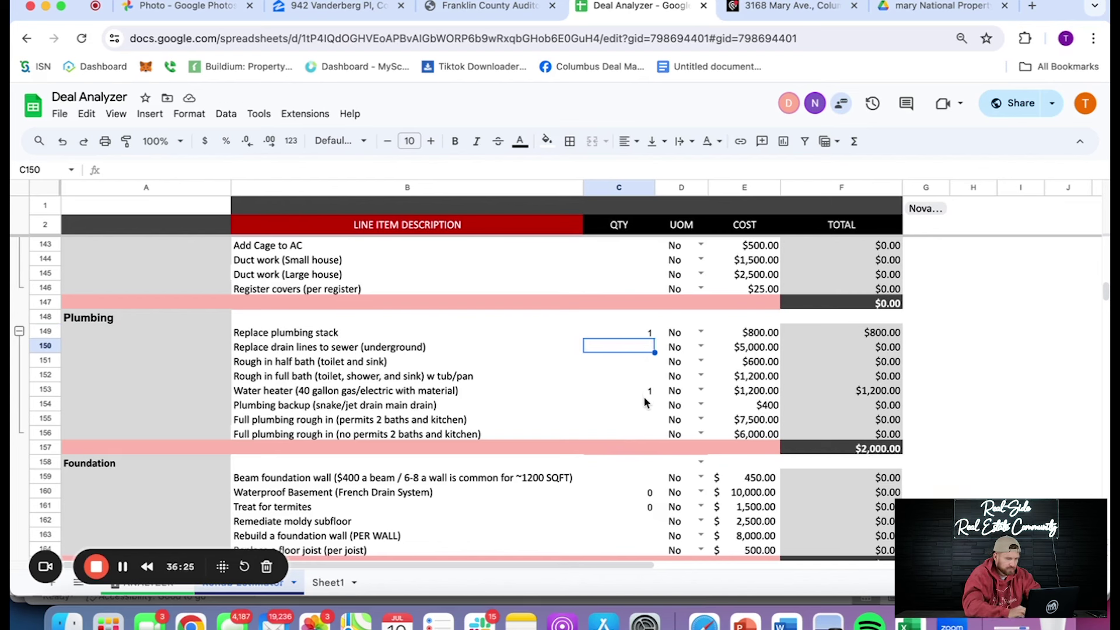
{"action": "left_click", "coordinate": [642, 391]}
{"action": "key", "text": "Delete"}
Set light fixtures to 12 and clear the panel swap quantity
{"action": "scroll", "coordinate": [642, 391], "scroll_direction": "down", "scroll_amount": 1}
{"action": "scroll", "coordinate": [646, 417], "scroll_direction": "down", "scroll_amount": 2}
{"action": "left_click", "coordinate": [646, 413]}
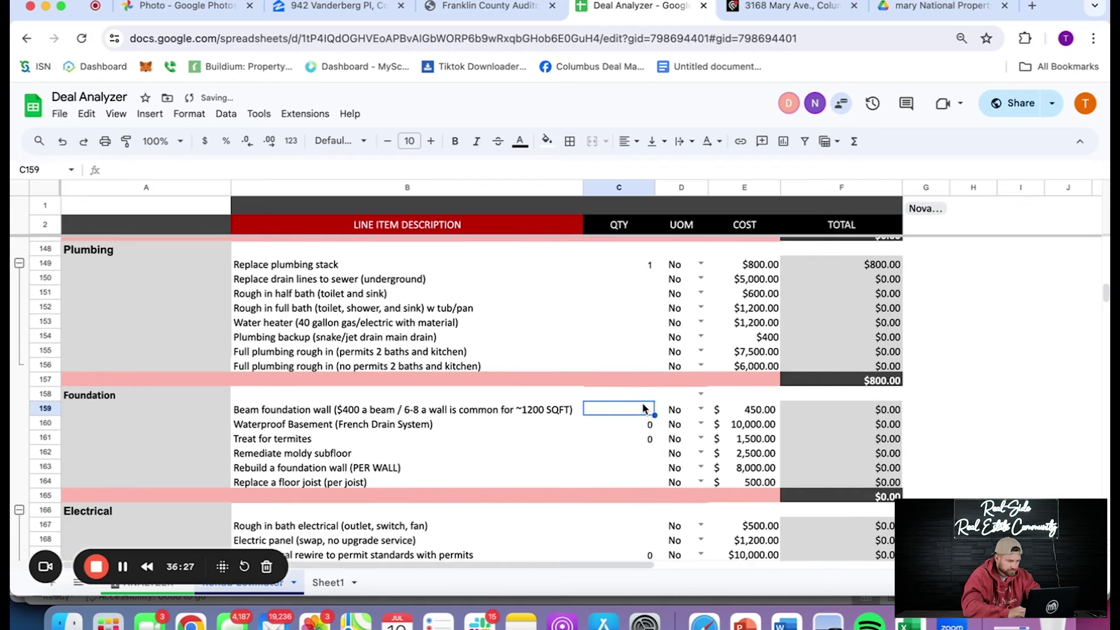
{"action": "scroll", "coordinate": [638, 425], "scroll_direction": "down", "scroll_amount": 2}
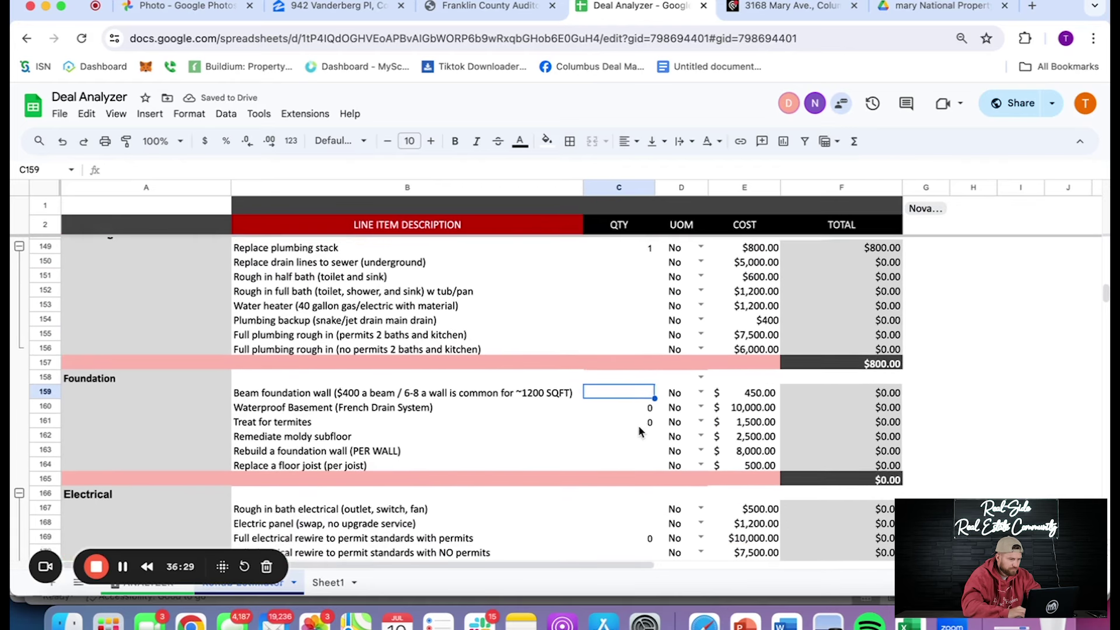
{"action": "scroll", "coordinate": [638, 409], "scroll_direction": "down", "scroll_amount": 4}
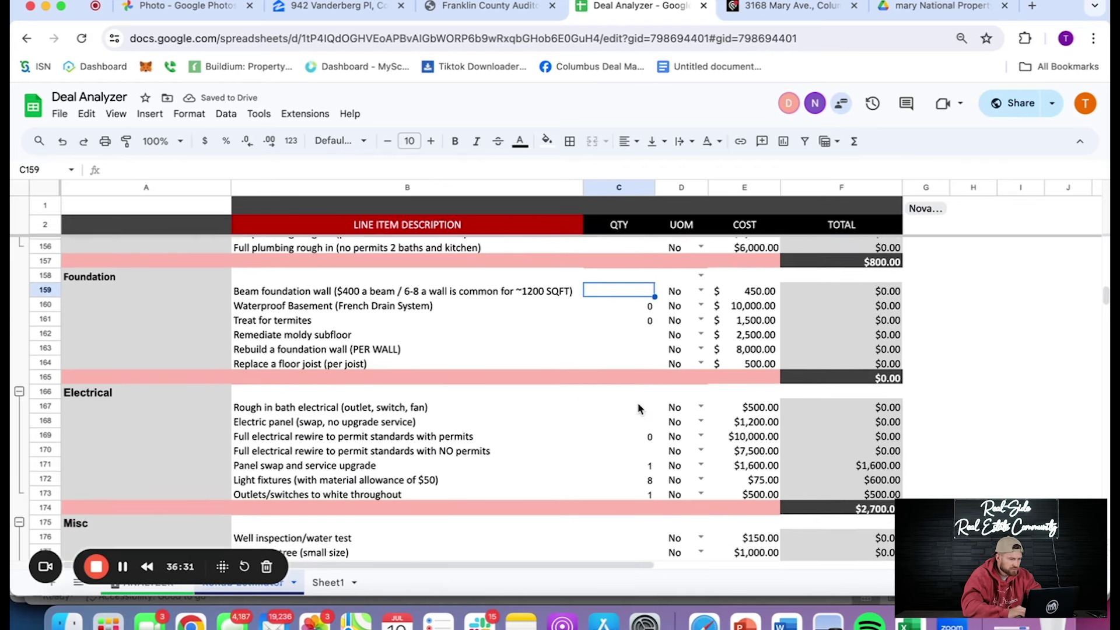
{"action": "scroll", "coordinate": [627, 376], "scroll_direction": "down", "scroll_amount": 1}
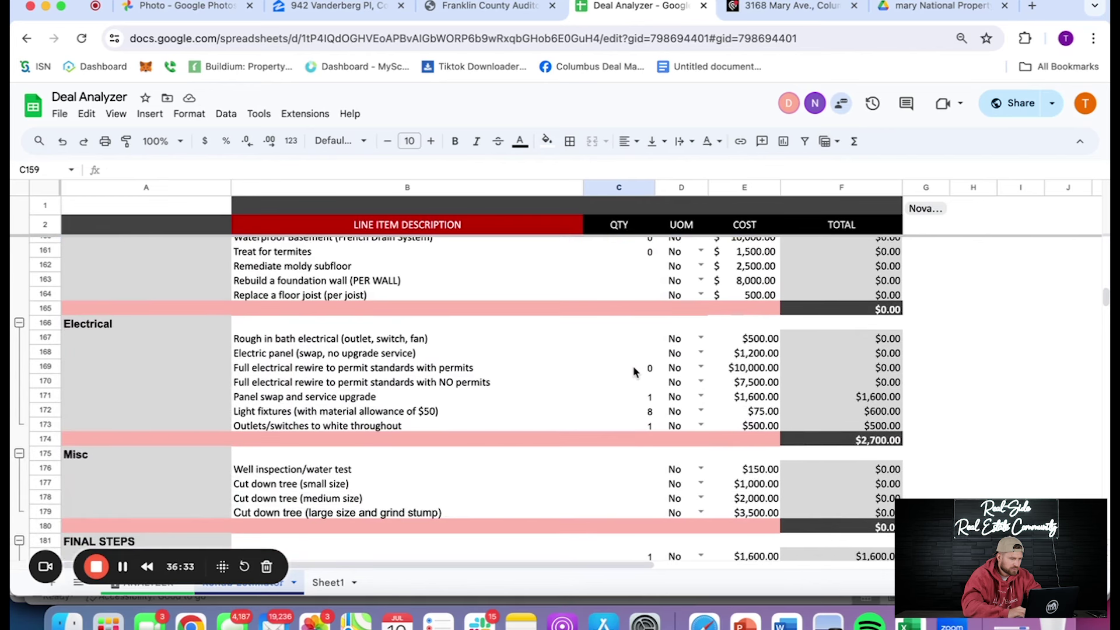
{"action": "left_click", "coordinate": [647, 413]}
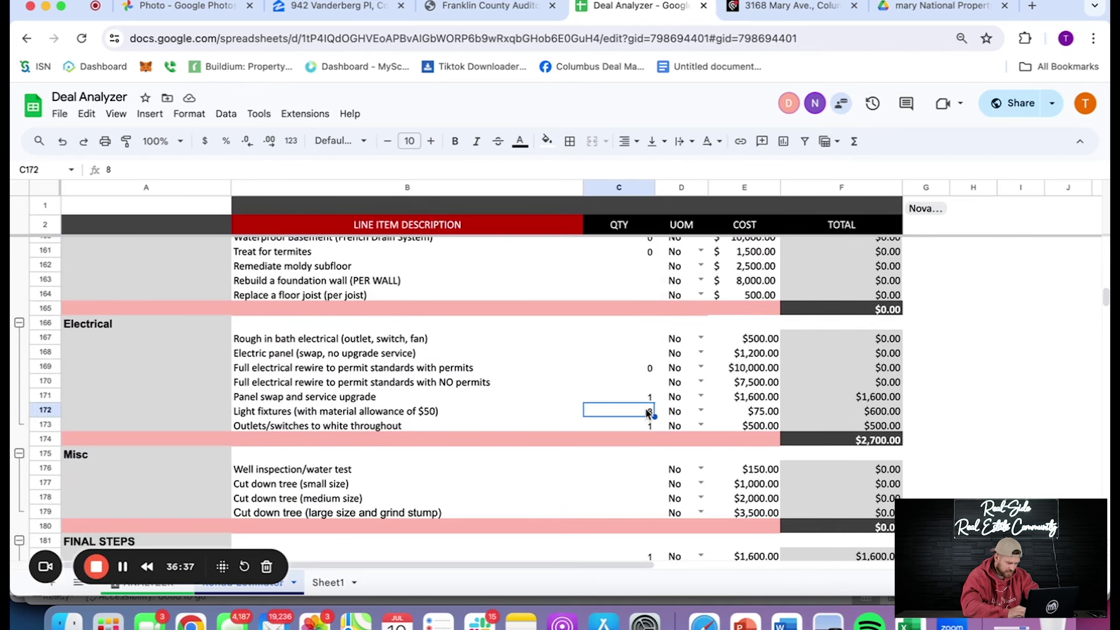
{"action": "type", "text": "102"}
{"action": "key", "text": "Return"}
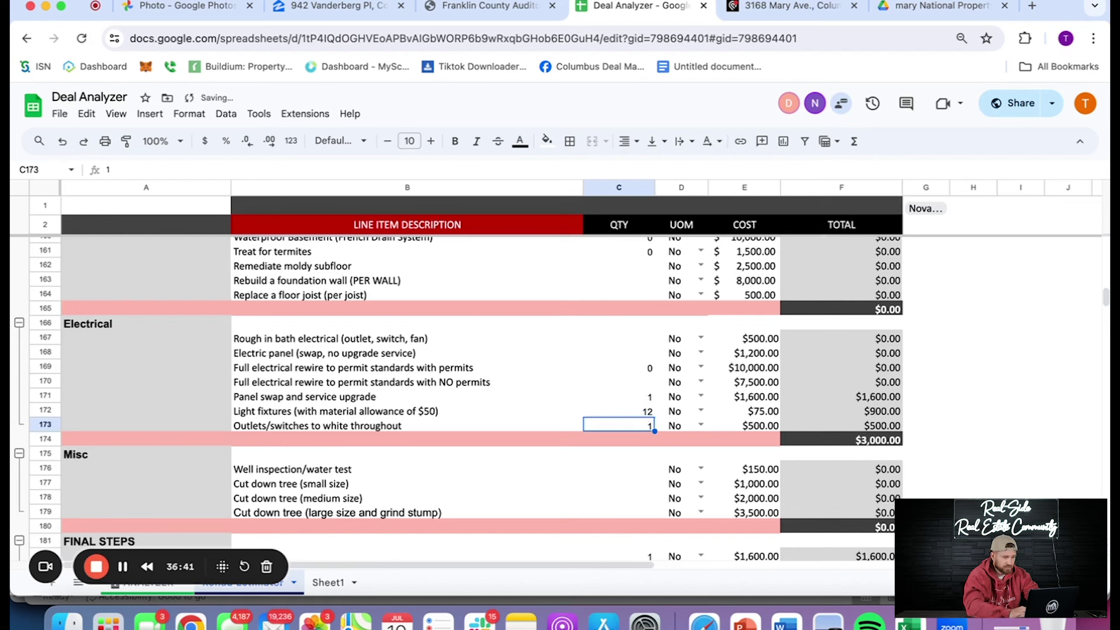
{"action": "left_click", "coordinate": [650, 397]}
{"action": "key", "text": "BackSpace"}
{"action": "left_click", "coordinate": [649, 429]}
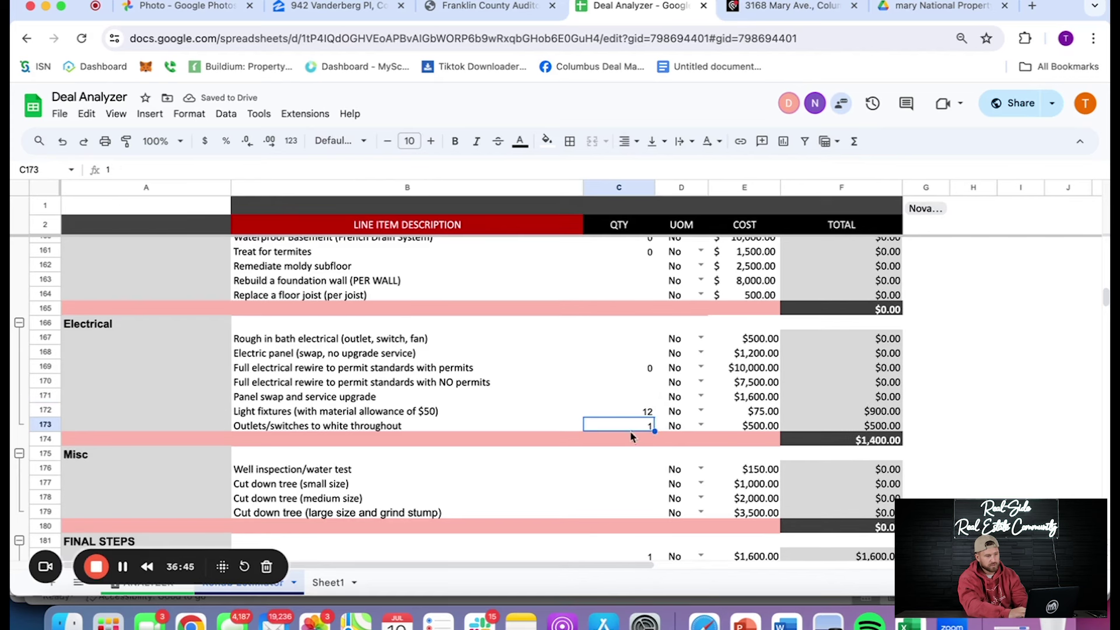
{"action": "scroll", "coordinate": [653, 430], "scroll_direction": "down", "scroll_amount": 3}
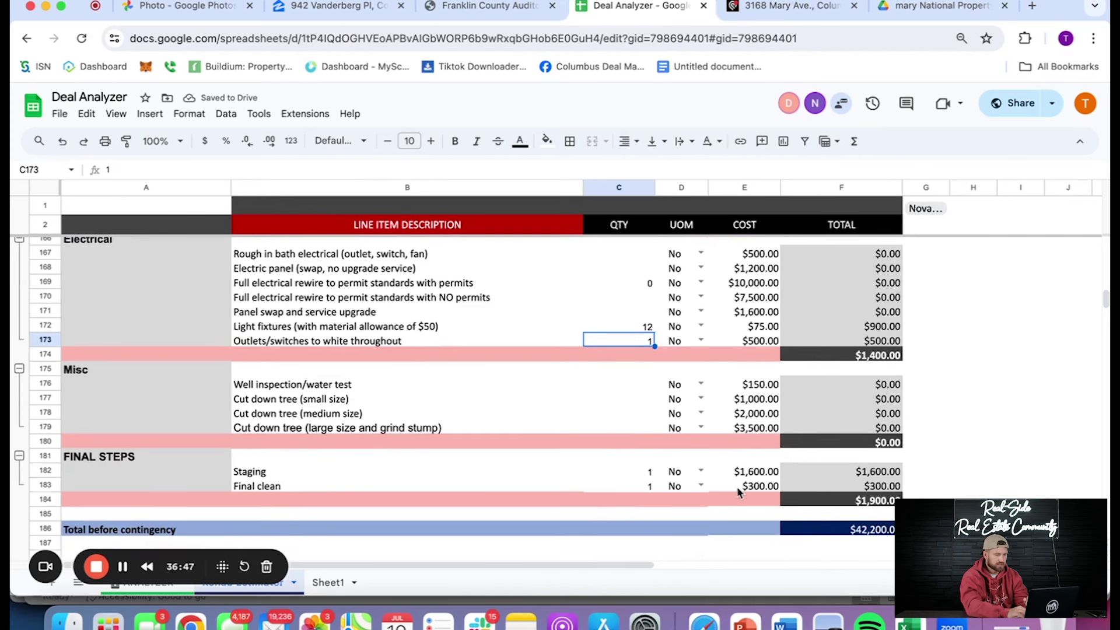
Set the rehab contingency dropdown to 10%
{"action": "scroll", "coordinate": [644, 482], "scroll_direction": "down", "scroll_amount": 2}
{"action": "scroll", "coordinate": [781, 477], "scroll_direction": "down", "scroll_amount": 1}
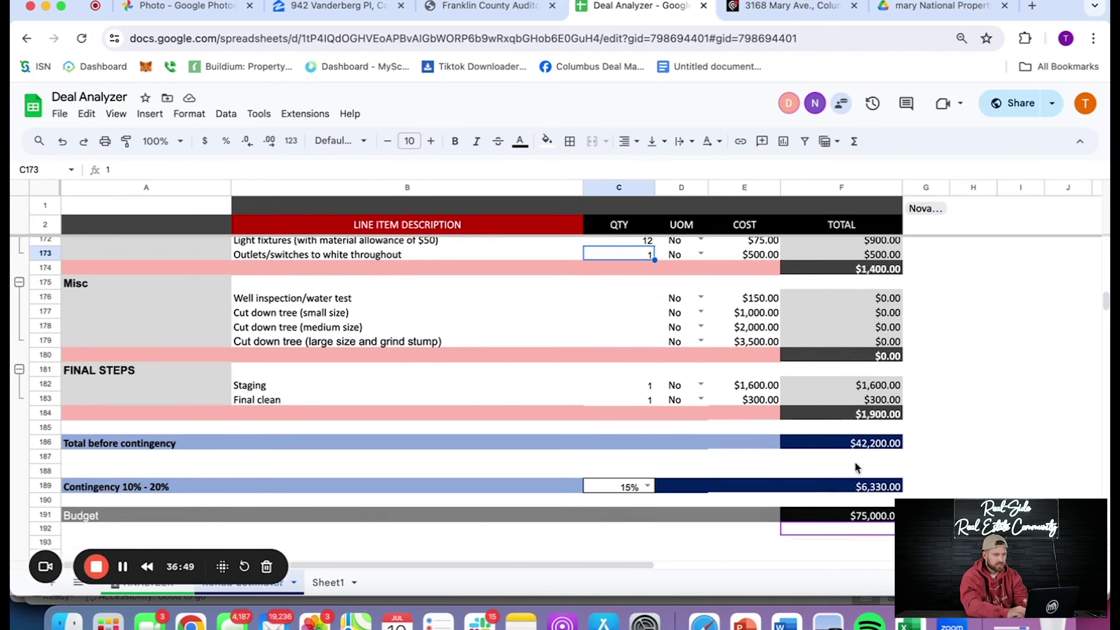
{"action": "left_click", "coordinate": [647, 486]}
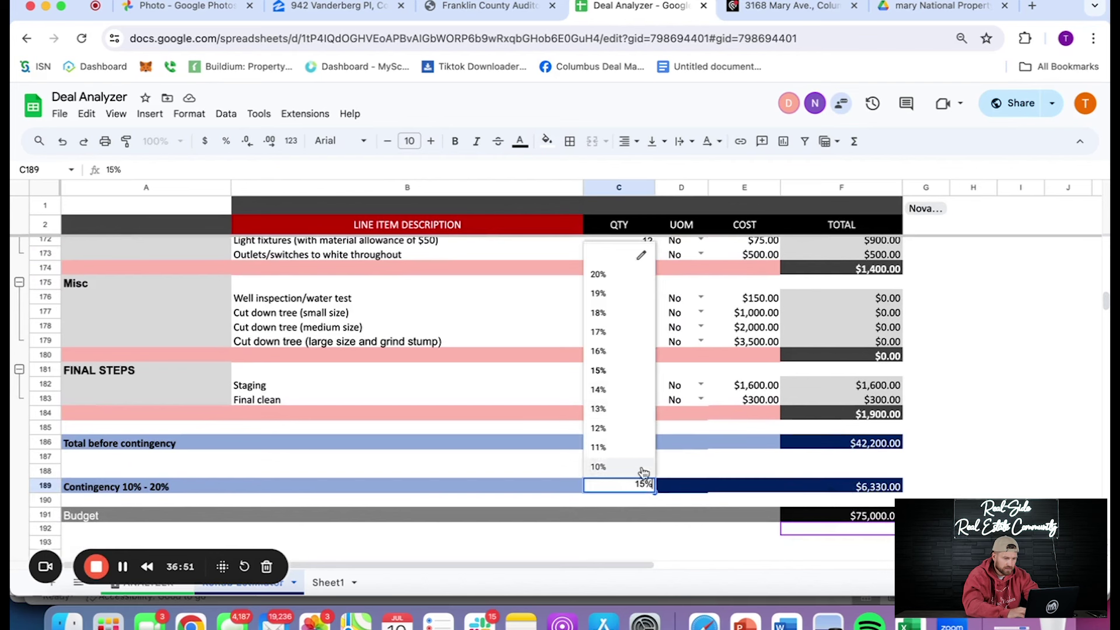
{"action": "left_click", "coordinate": [621, 467]}
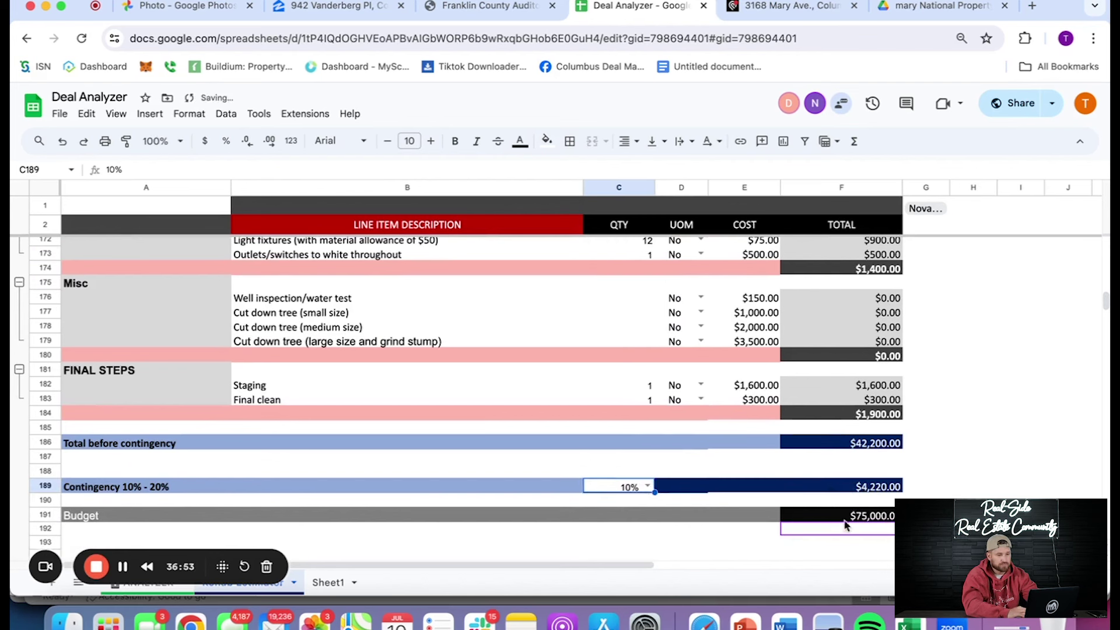
Make Budget =F186+F189, the pre-contingency total plus contingency, totaling $46,420
{"action": "left_click", "coordinate": [861, 515]}
{"action": "type", "text": "="}
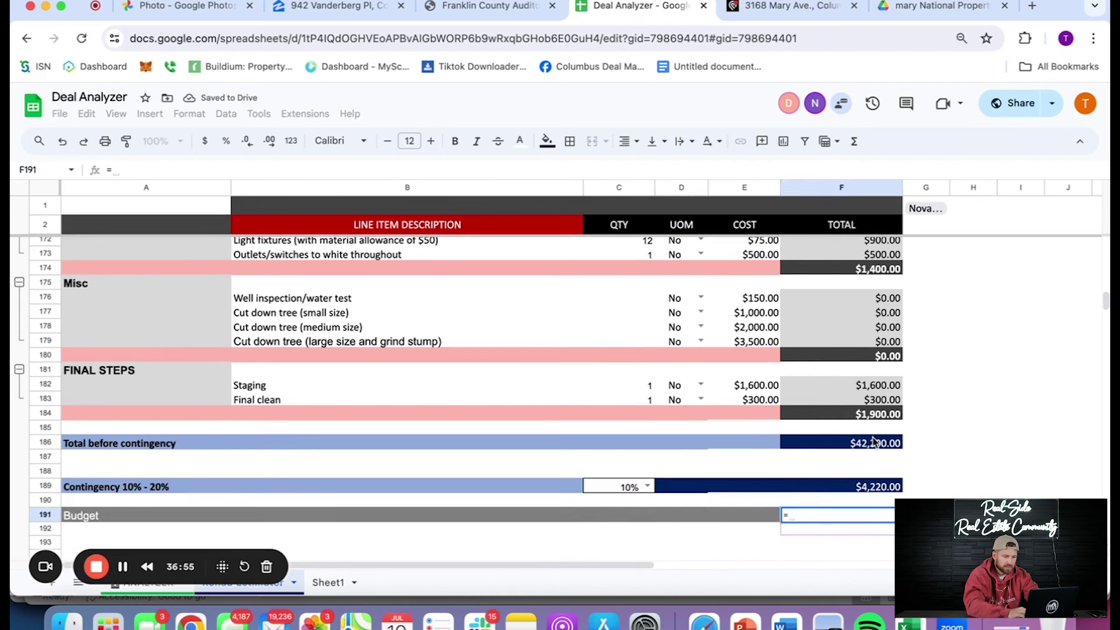
{"action": "left_click", "coordinate": [875, 443]}
{"action": "type", "text": "+"}
{"action": "left_click", "coordinate": [859, 488]}
{"action": "key", "text": "Return"}
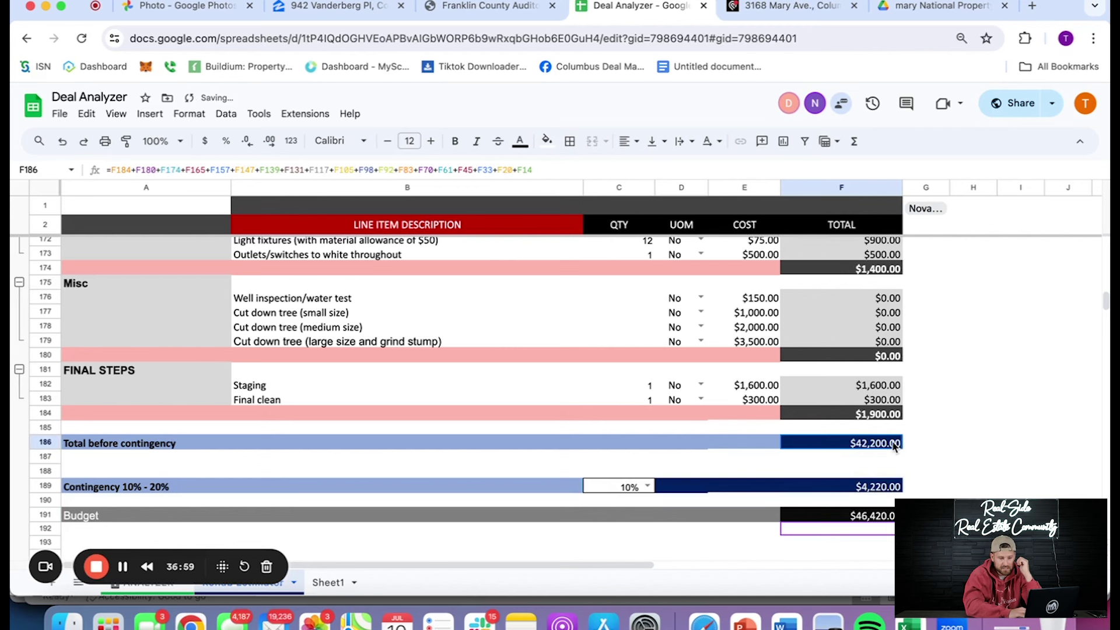
{"action": "left_click", "coordinate": [1000, 462]}
{"action": "scroll", "coordinate": [999, 464], "scroll_direction": "down", "scroll_amount": 1}
{"action": "left_click", "coordinate": [1000, 454]}
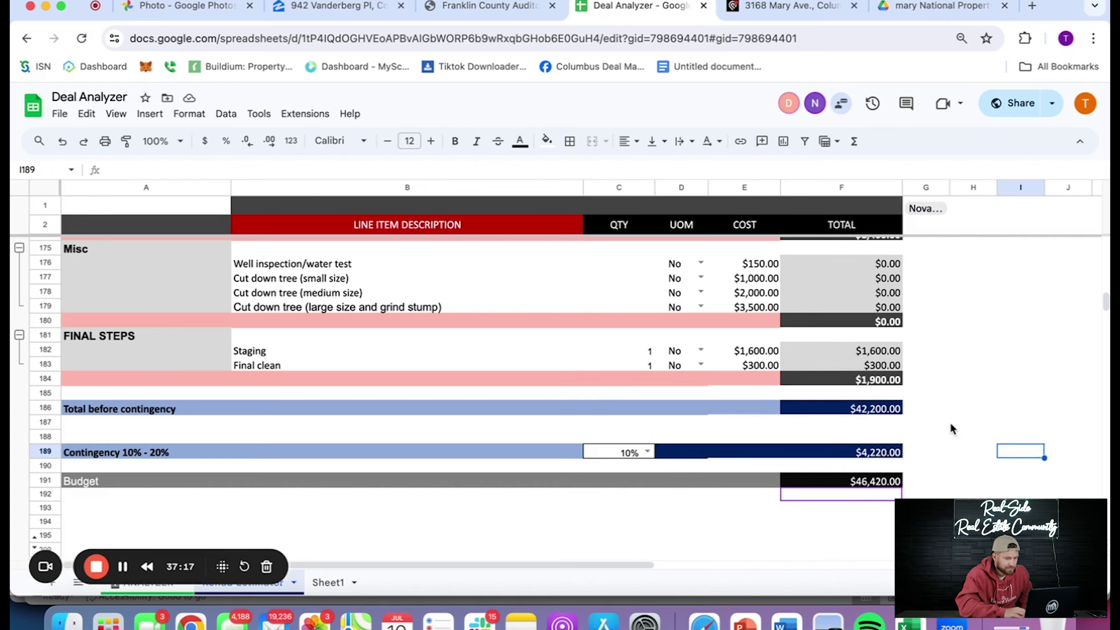
Switch to the ANALYZER sheet and select the Purchase Price cell
{"action": "left_click", "coordinate": [173, 588]}
{"action": "scroll", "coordinate": [581, 396], "scroll_direction": "down", "scroll_amount": 2}
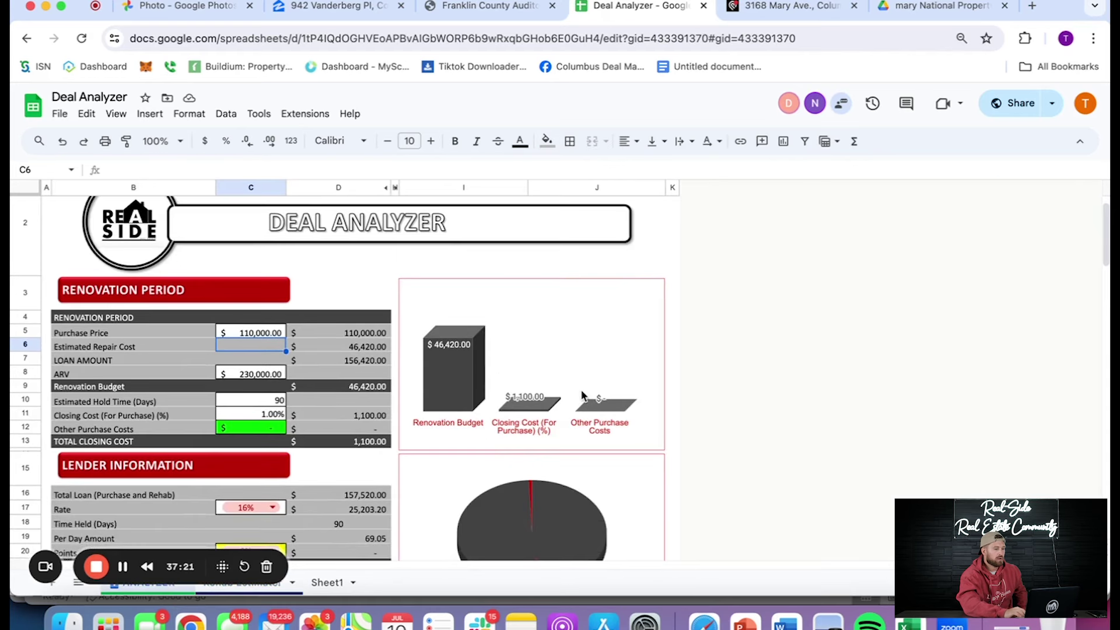
{"action": "scroll", "coordinate": [408, 337], "scroll_direction": "down", "scroll_amount": 2}
{"action": "scroll", "coordinate": [525, 291], "scroll_direction": "up", "scroll_amount": 3}
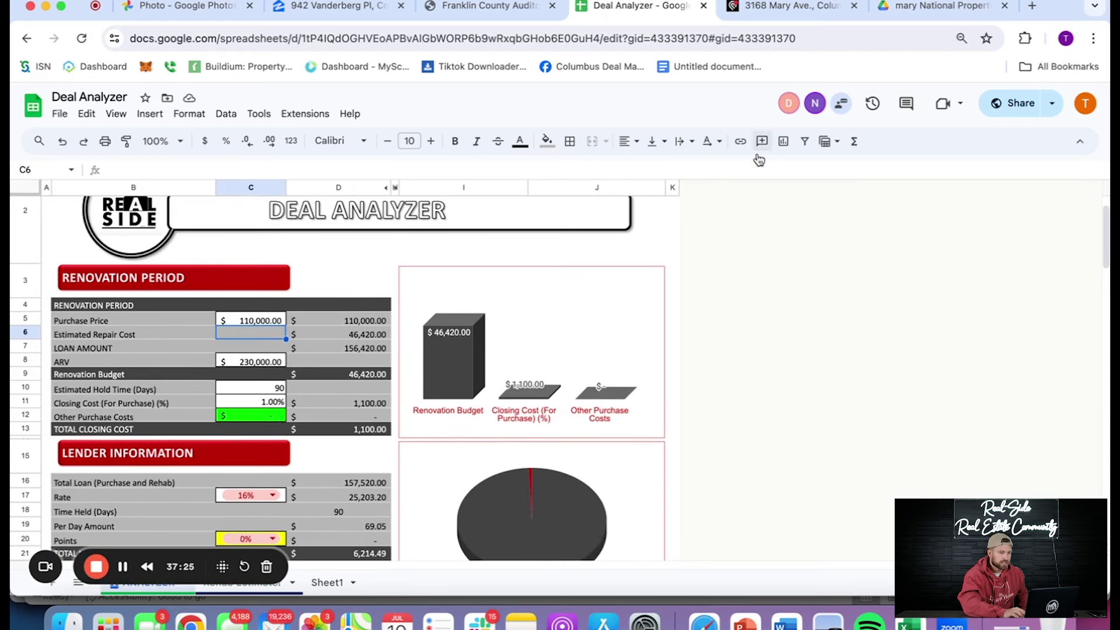
{"action": "scroll", "coordinate": [453, 397], "scroll_direction": "down", "scroll_amount": 8}
{"action": "scroll", "coordinate": [454, 396], "scroll_direction": "down", "scroll_amount": 7}
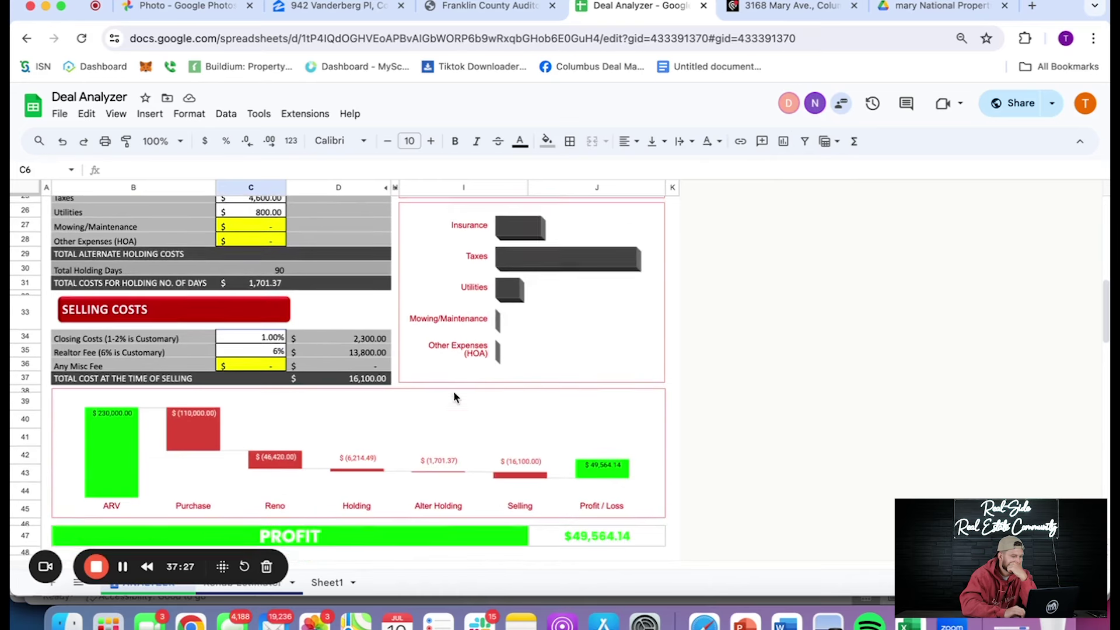
{"action": "scroll", "coordinate": [454, 395], "scroll_direction": "up", "scroll_amount": 15}
{"action": "left_click", "coordinate": [258, 371]}
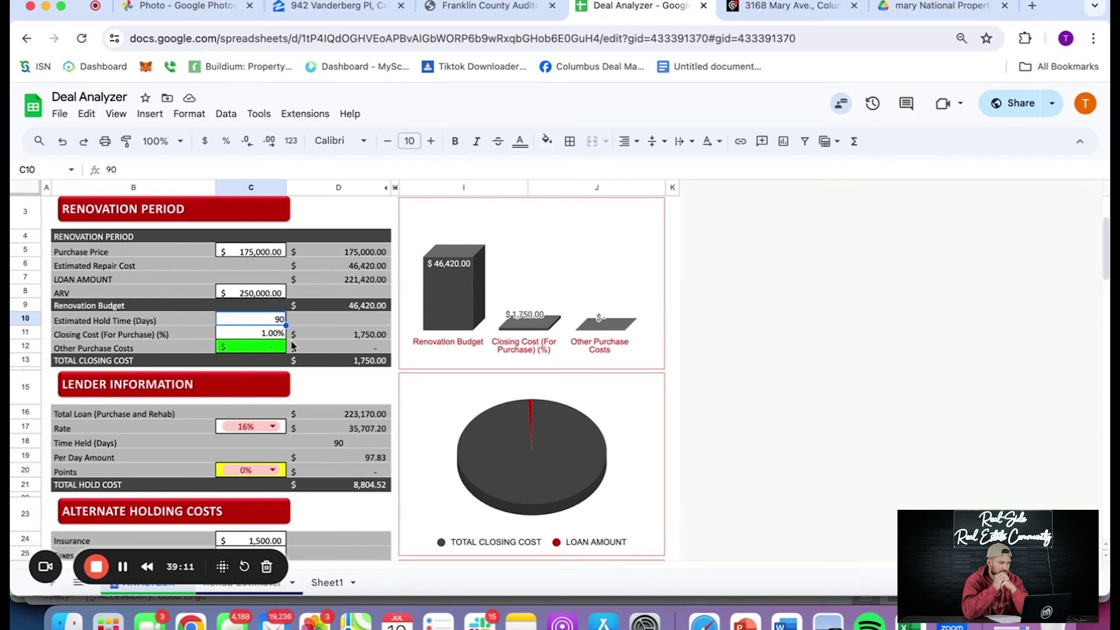
Set a 120-day hold, 12% interest rate and 2% points
{"action": "type", "text": "120"}
{"action": "key", "text": "Return"}
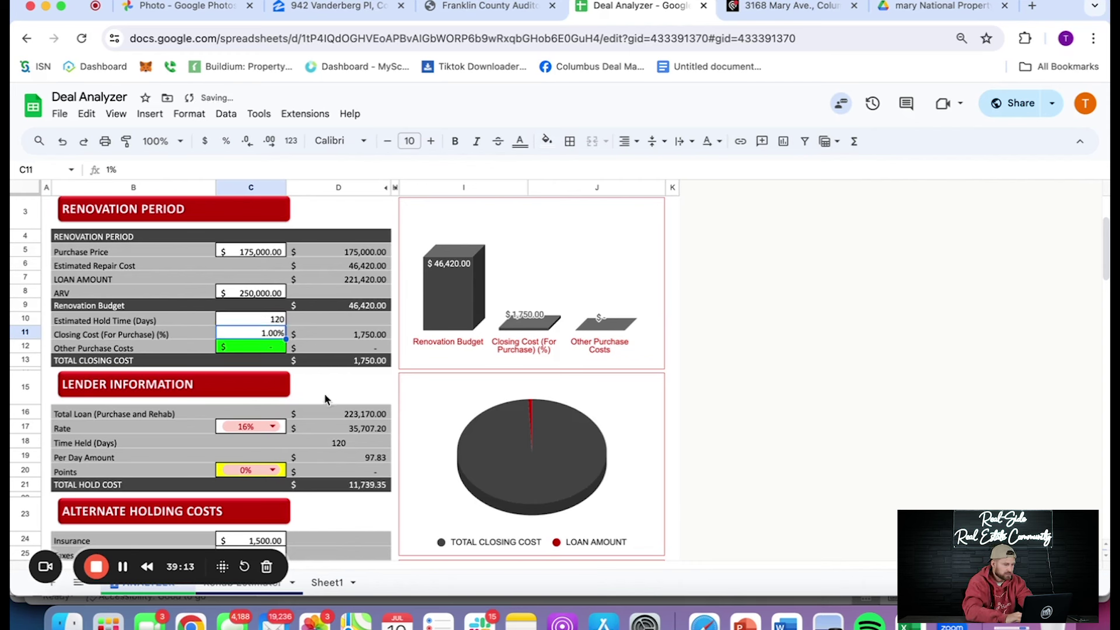
{"action": "left_click", "coordinate": [260, 426]}
{"action": "scroll", "coordinate": [257, 478], "scroll_direction": "up", "scroll_amount": 5}
{"action": "scroll", "coordinate": [254, 467], "scroll_direction": "down", "scroll_amount": 3}
{"action": "left_click", "coordinate": [245, 495]}
{"action": "left_click", "coordinate": [256, 459]}
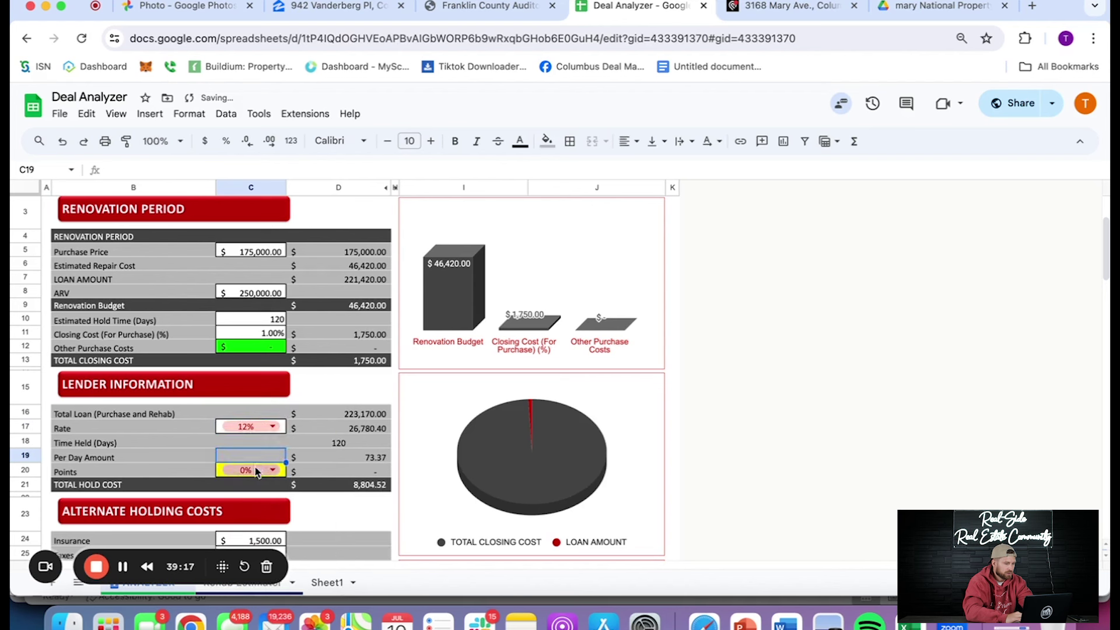
{"action": "left_click", "coordinate": [257, 471]}
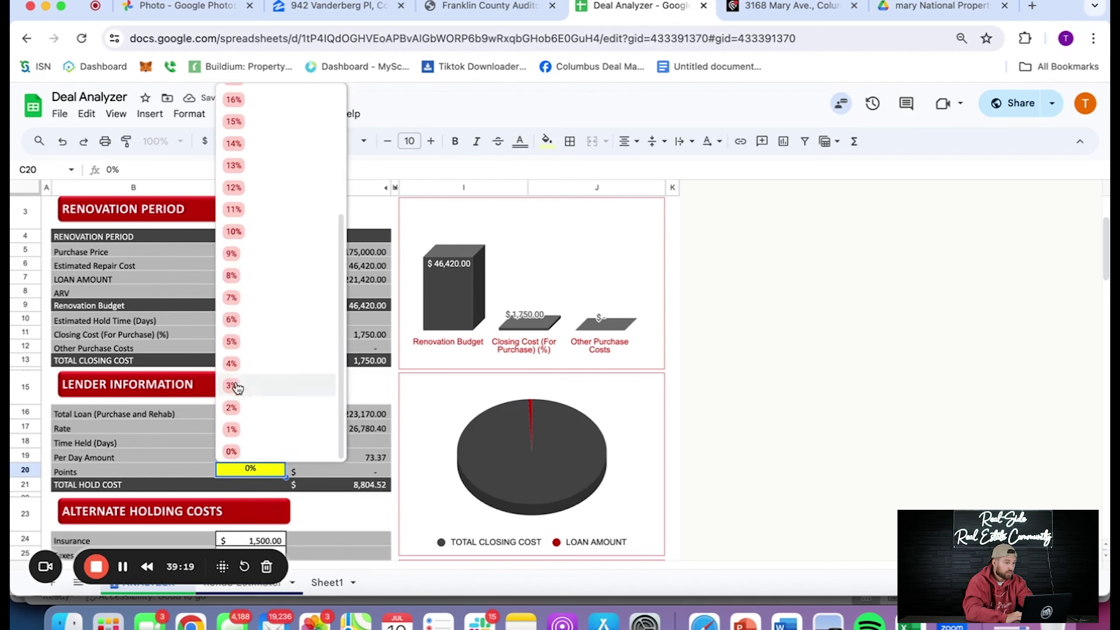
{"action": "left_click", "coordinate": [232, 407]}
Check which cell the Time Held value references
{"action": "left_click", "coordinate": [673, 398]}
{"action": "scroll", "coordinate": [683, 412], "scroll_direction": "down", "scroll_amount": 1}
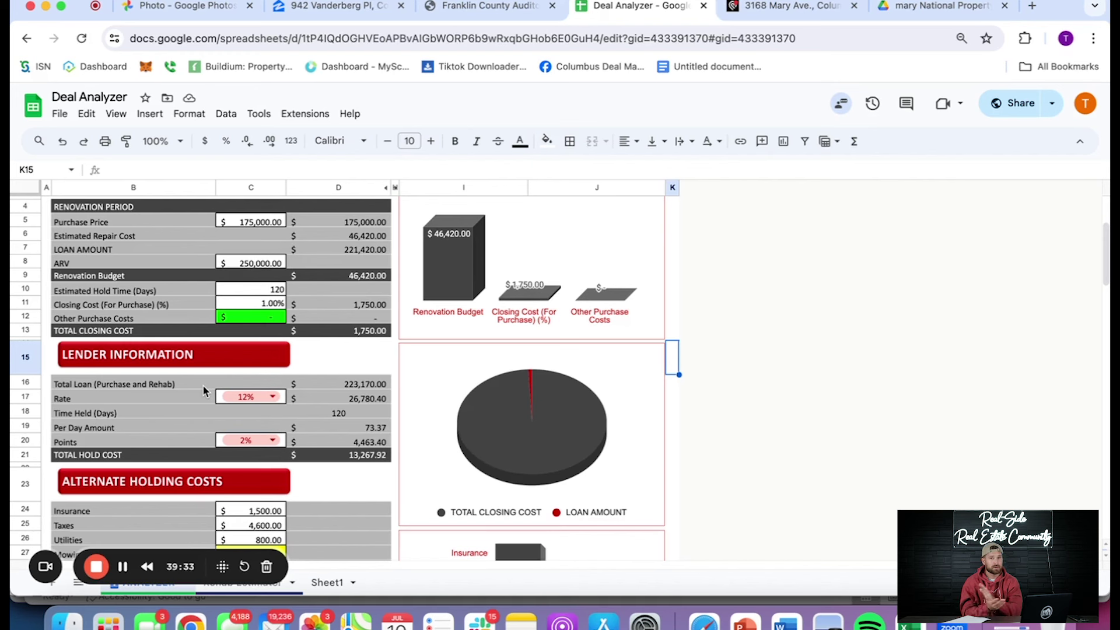
{"action": "left_click", "coordinate": [330, 415]}
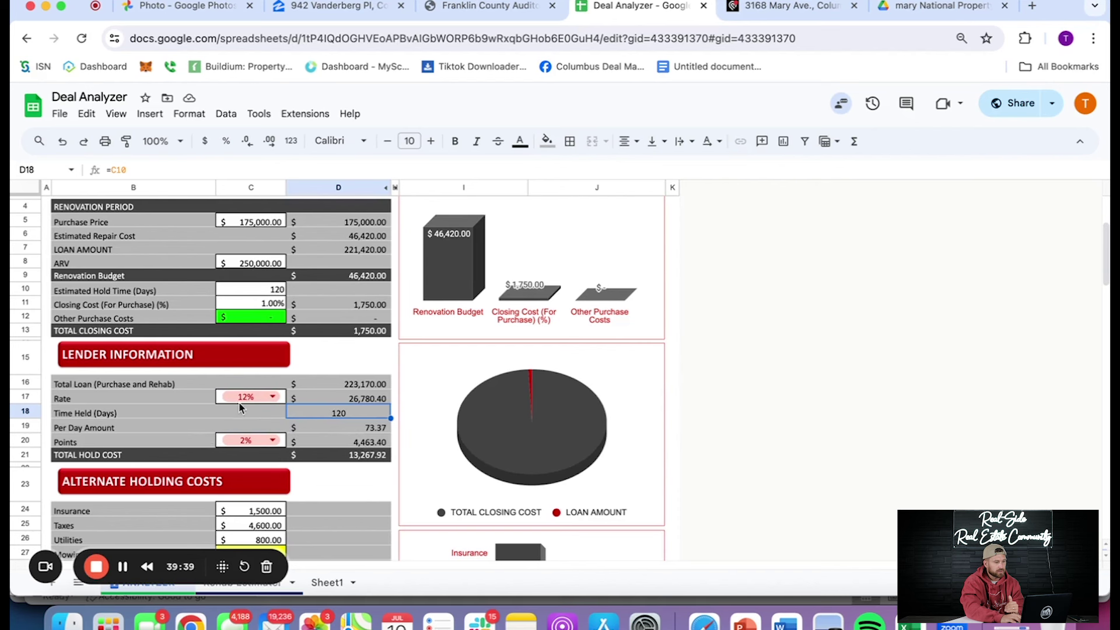
{"action": "scroll", "coordinate": [267, 395], "scroll_direction": "up", "scroll_amount": 5}
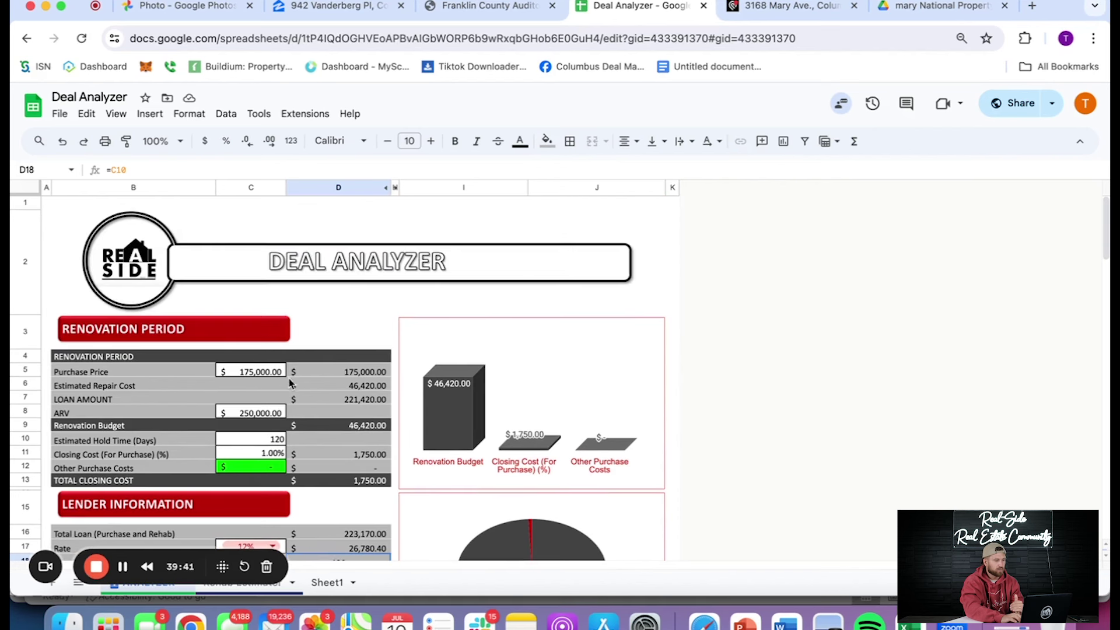
{"action": "scroll", "coordinate": [337, 384], "scroll_direction": "down", "scroll_amount": 1}
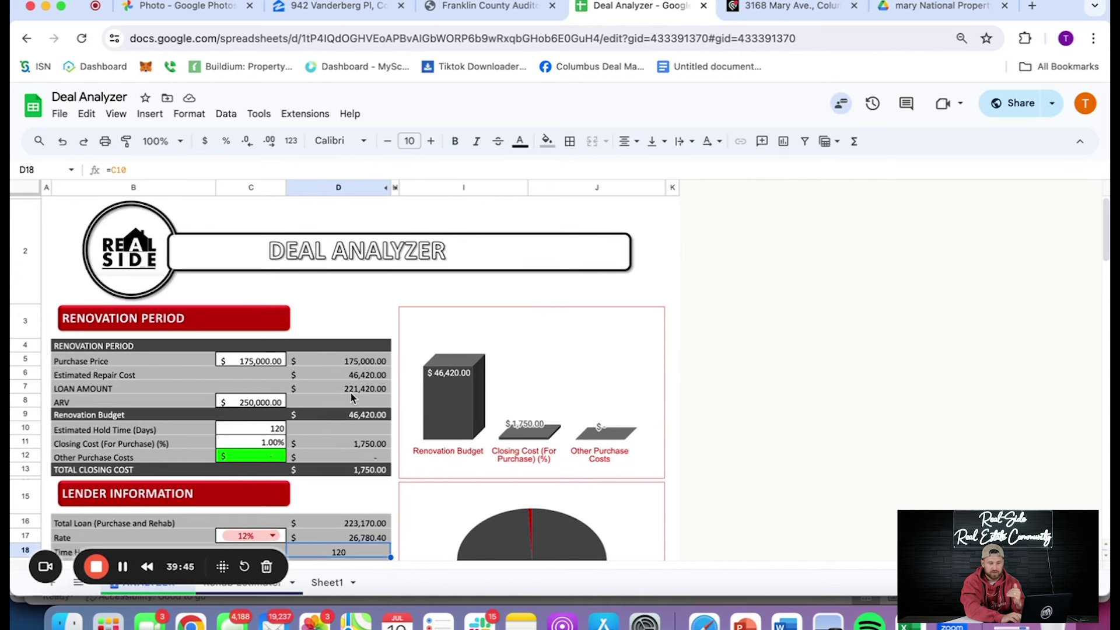
{"action": "scroll", "coordinate": [350, 395], "scroll_direction": "down", "scroll_amount": 3}
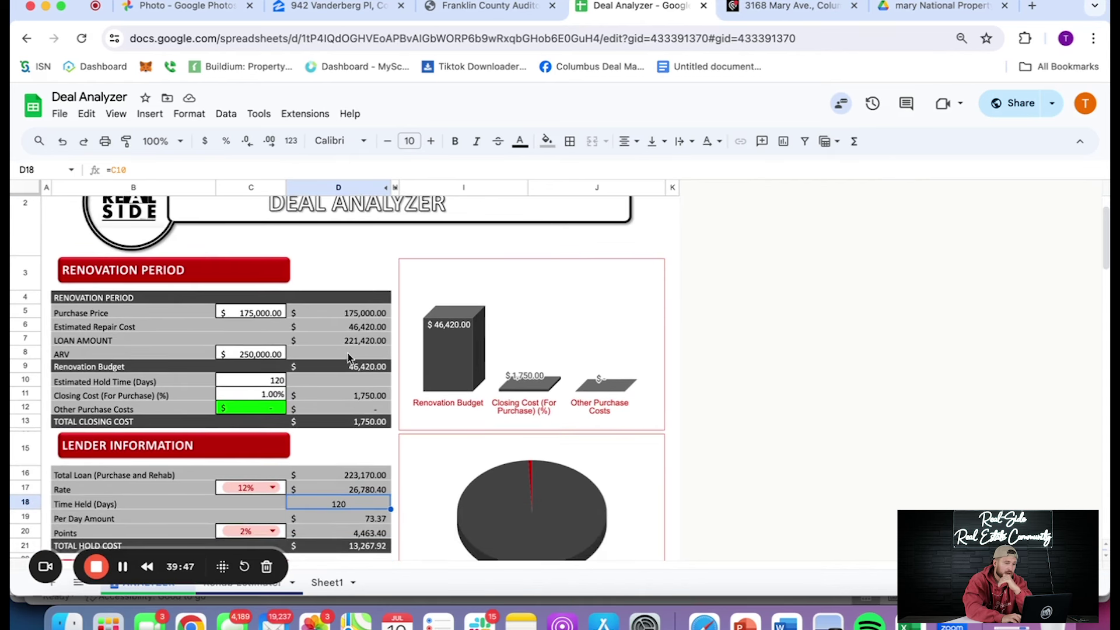
{"action": "scroll", "coordinate": [351, 367], "scroll_direction": "down", "scroll_amount": 4}
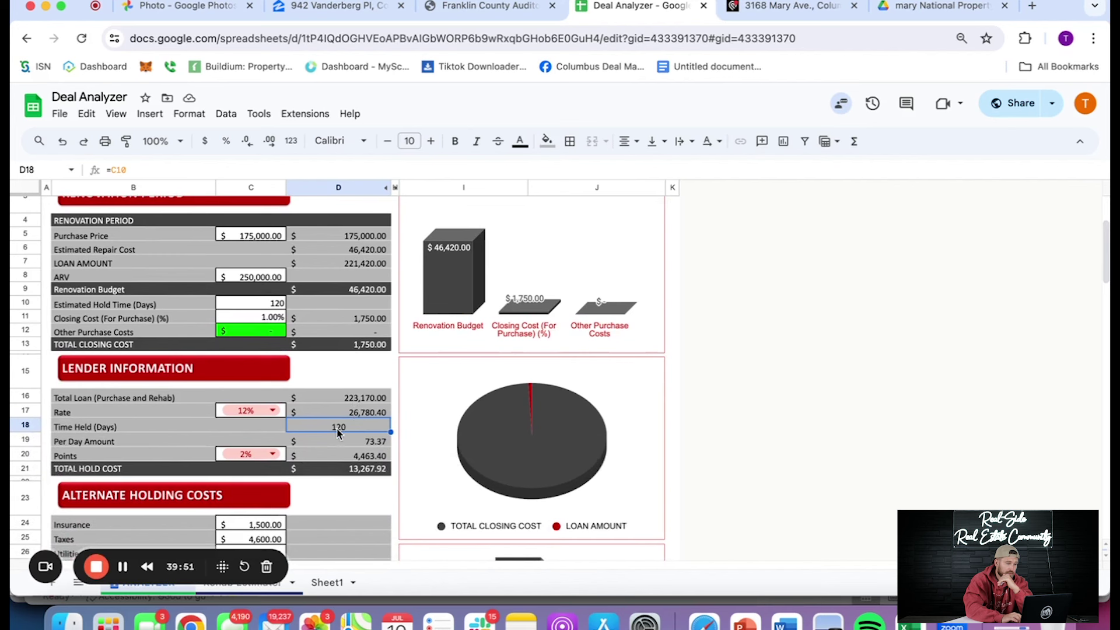
Review the Per Day Amount, interest cost and Total Hold Cost formulas
{"action": "left_click", "coordinate": [375, 446]}
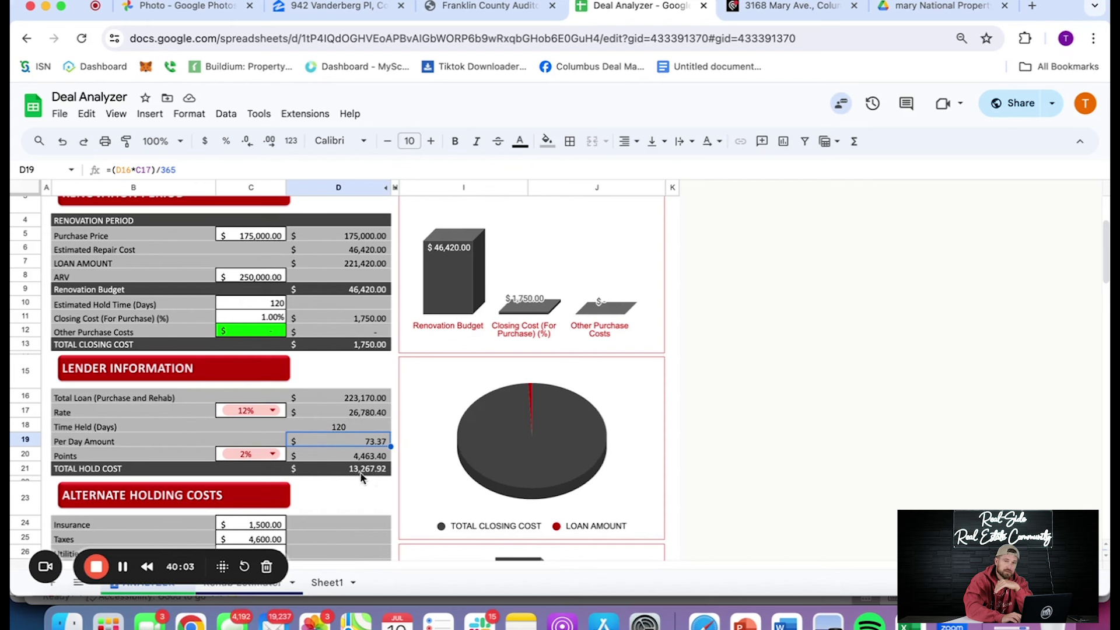
{"action": "left_click", "coordinate": [359, 417]}
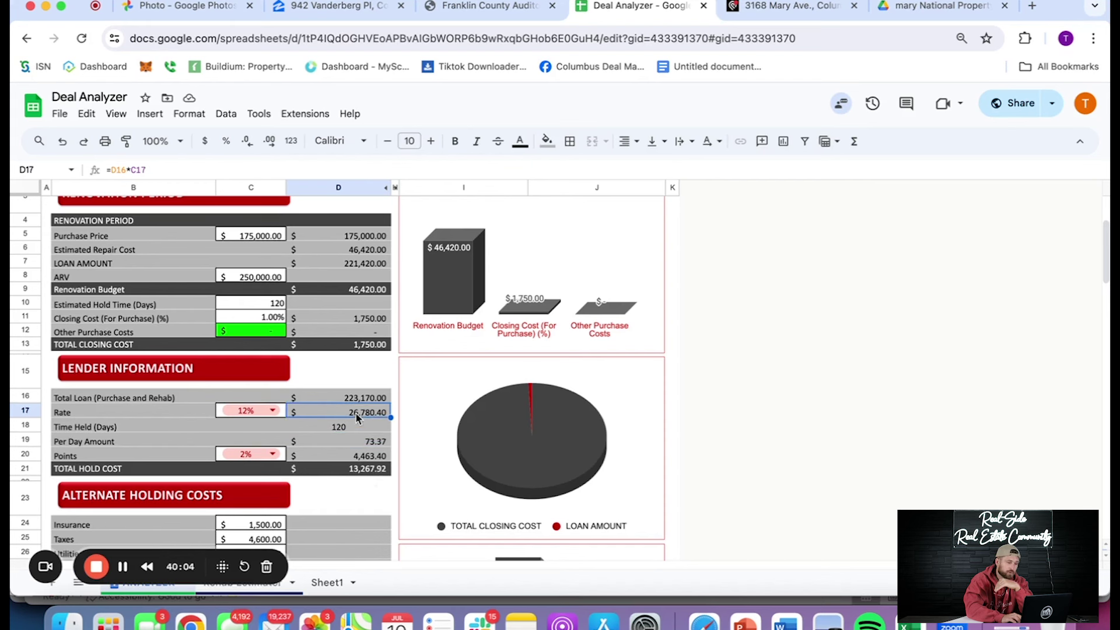
{"action": "left_click", "coordinate": [354, 470]}
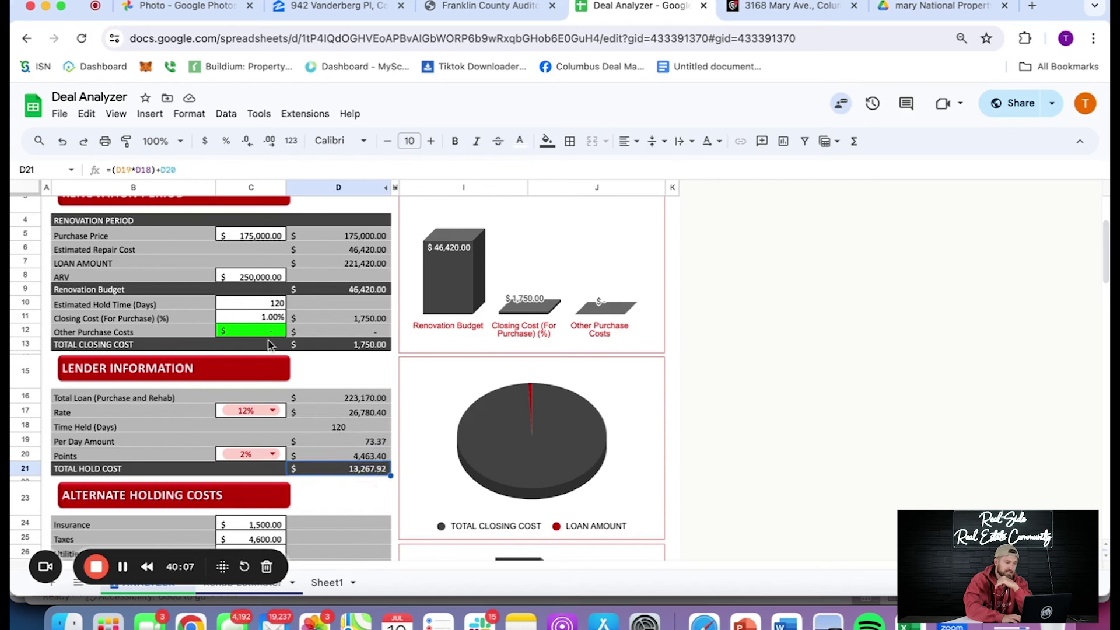
Try a 150-day hold time, then restore it to 120 days
{"action": "left_click", "coordinate": [271, 304]}
{"action": "type", "text": "1"}
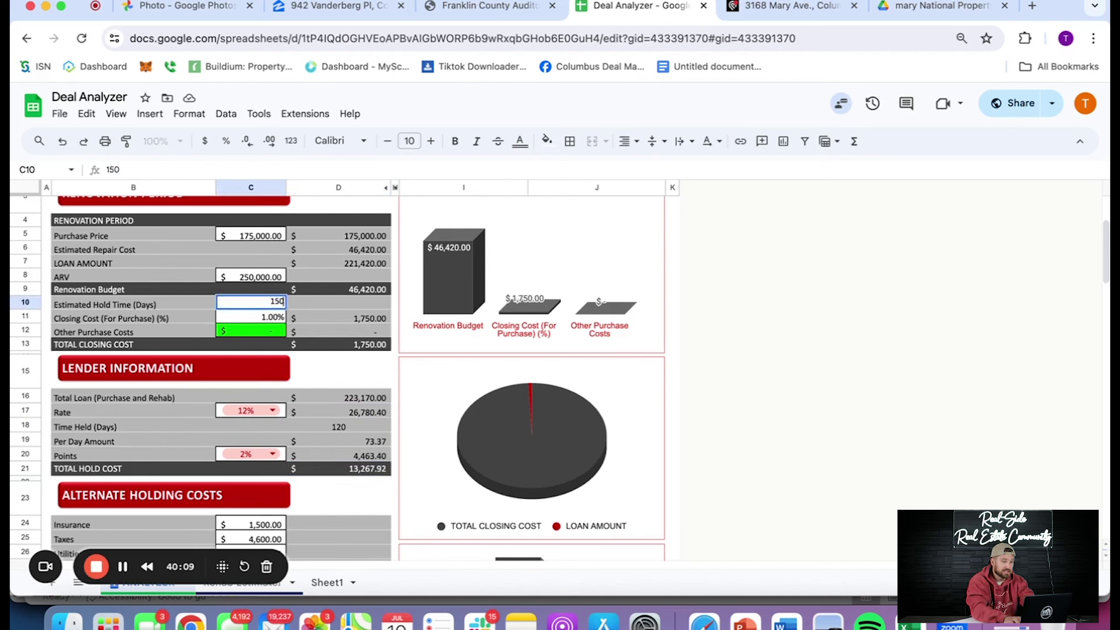
{"action": "type", "text": "50"}
{"action": "key", "text": "Return"}
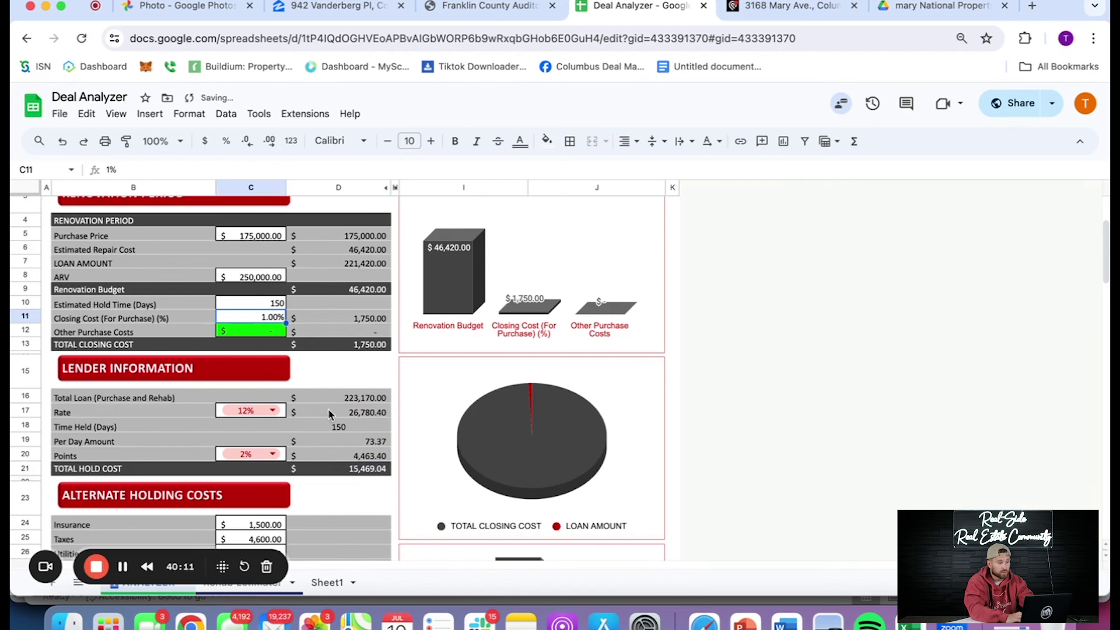
{"action": "left_click", "coordinate": [271, 305]}
{"action": "type", "text": "120"}
{"action": "key", "text": "Return"}
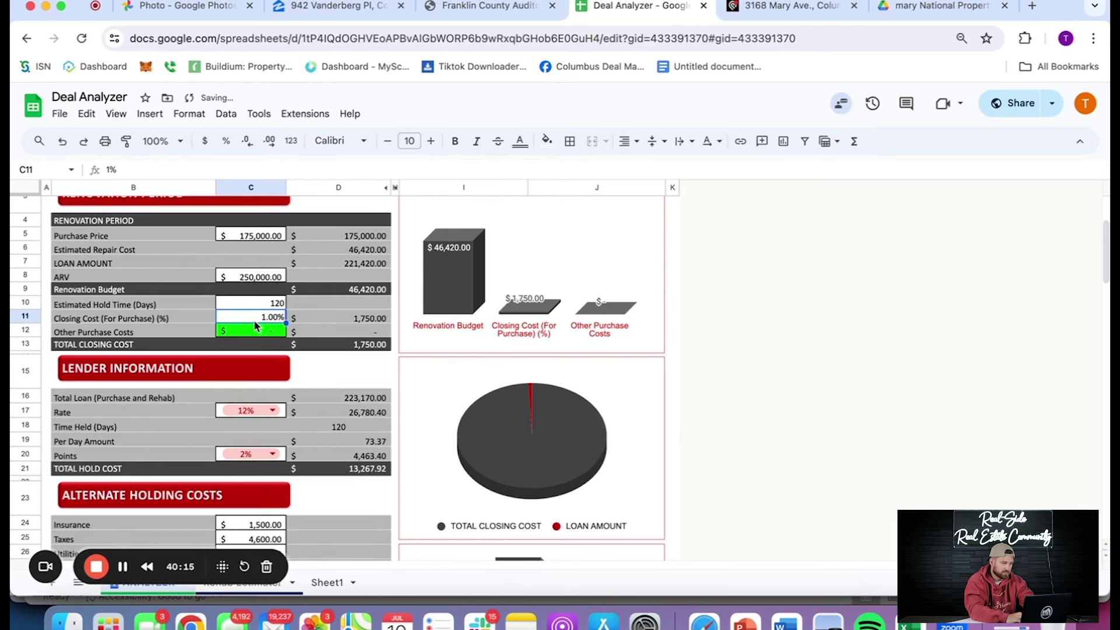
Bring up the Franklin County Auditor property page showing the 2023 taxes
{"action": "scroll", "coordinate": [251, 309], "scroll_direction": "up", "scroll_amount": 3}
{"action": "scroll", "coordinate": [248, 306], "scroll_direction": "down", "scroll_amount": 3}
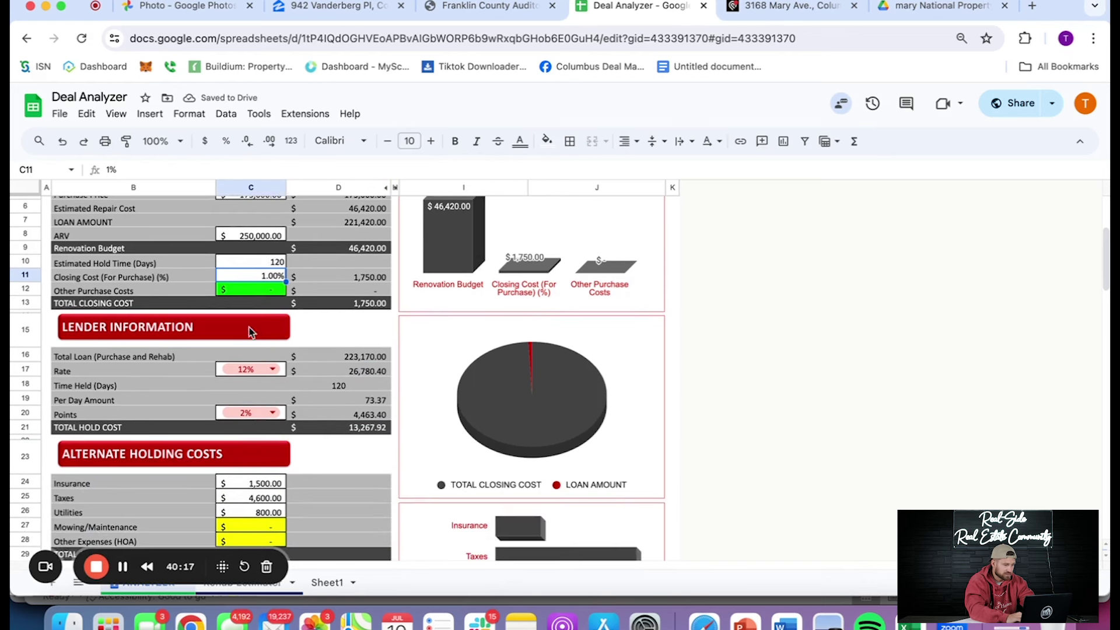
{"action": "scroll", "coordinate": [248, 368], "scroll_direction": "down", "scroll_amount": 5}
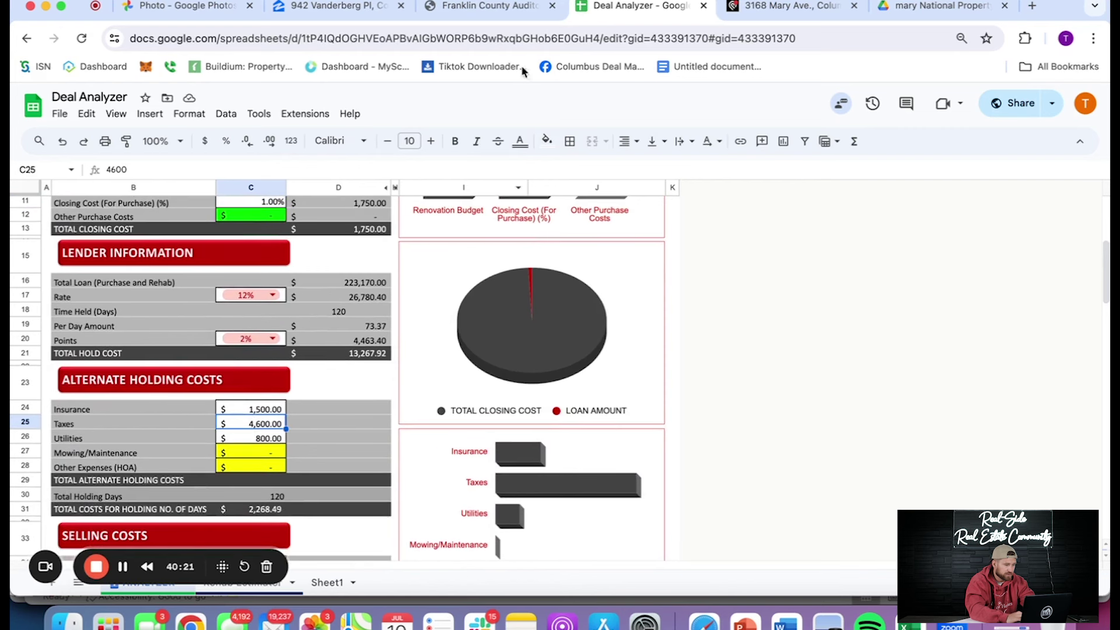
{"action": "left_click", "coordinate": [478, 6]}
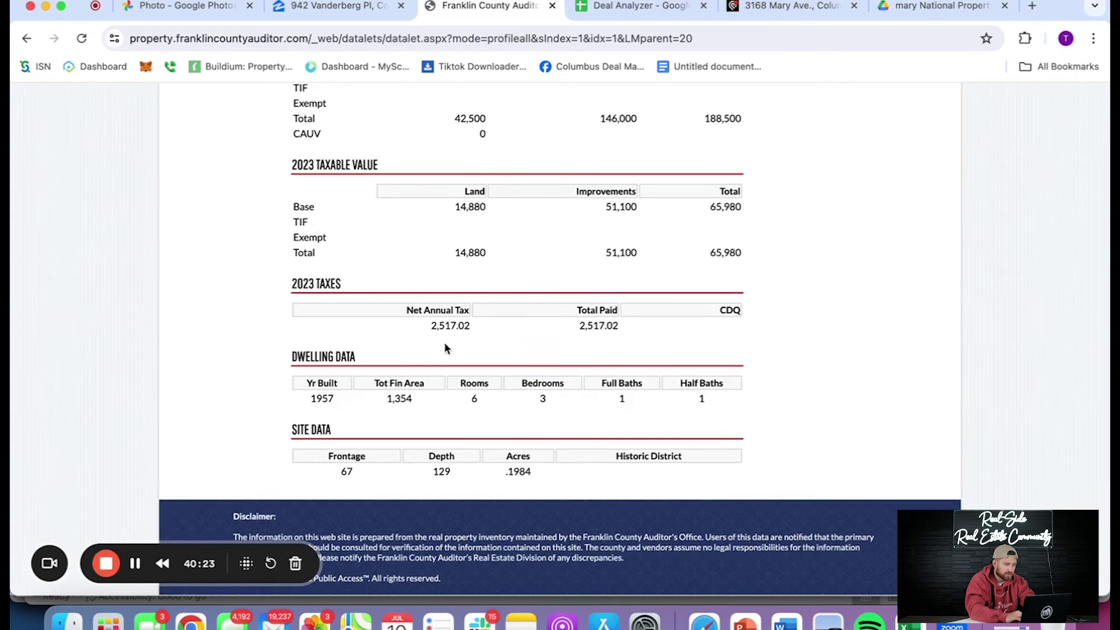